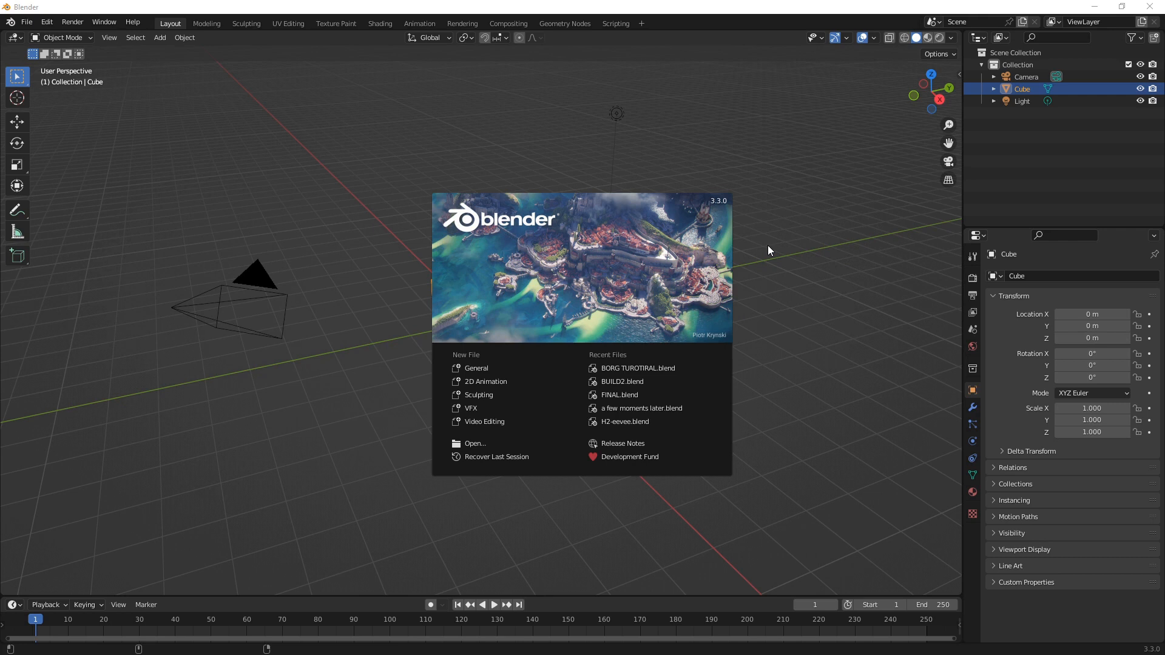
Create a new geometry node tree on the default cube in the Geometry Nodes workspace
{"action": "left_click", "coordinate": [767, 245]}
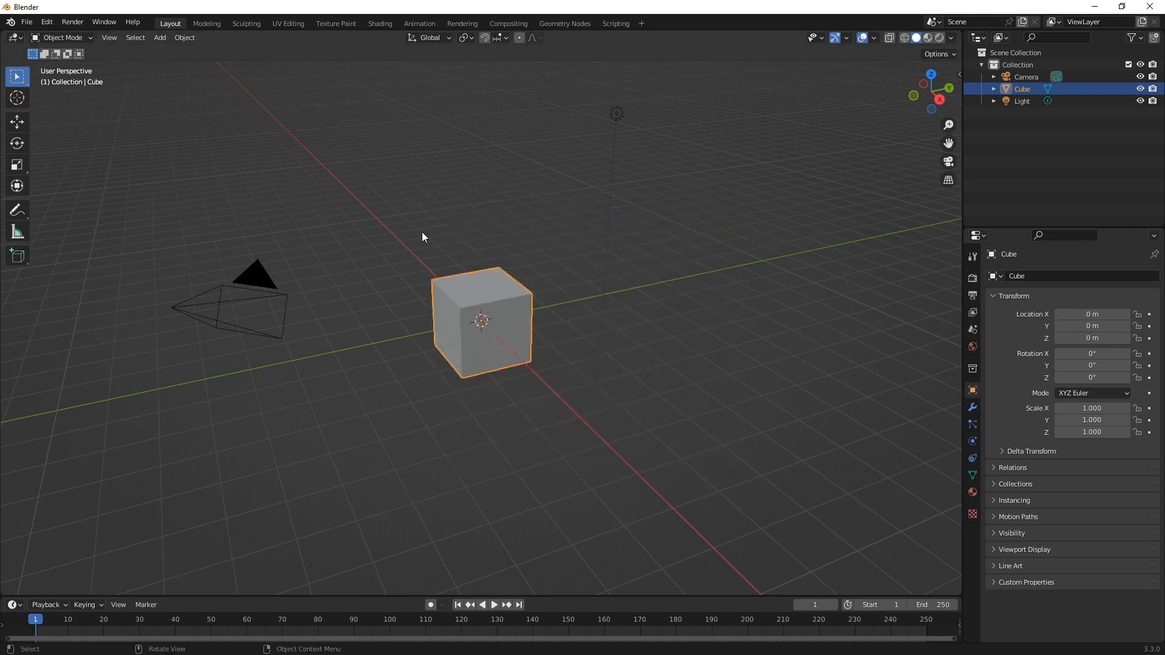
{"action": "scroll", "coordinate": [486, 312], "scroll_direction": "up", "scroll_amount": 3}
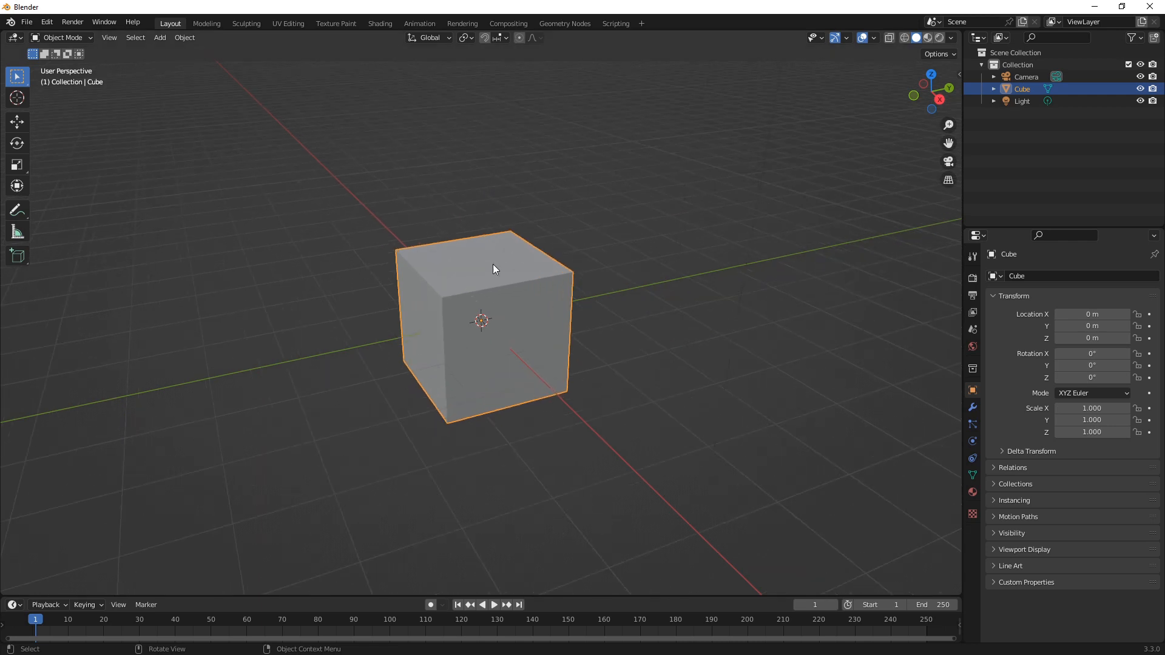
{"action": "left_click", "coordinate": [565, 24]}
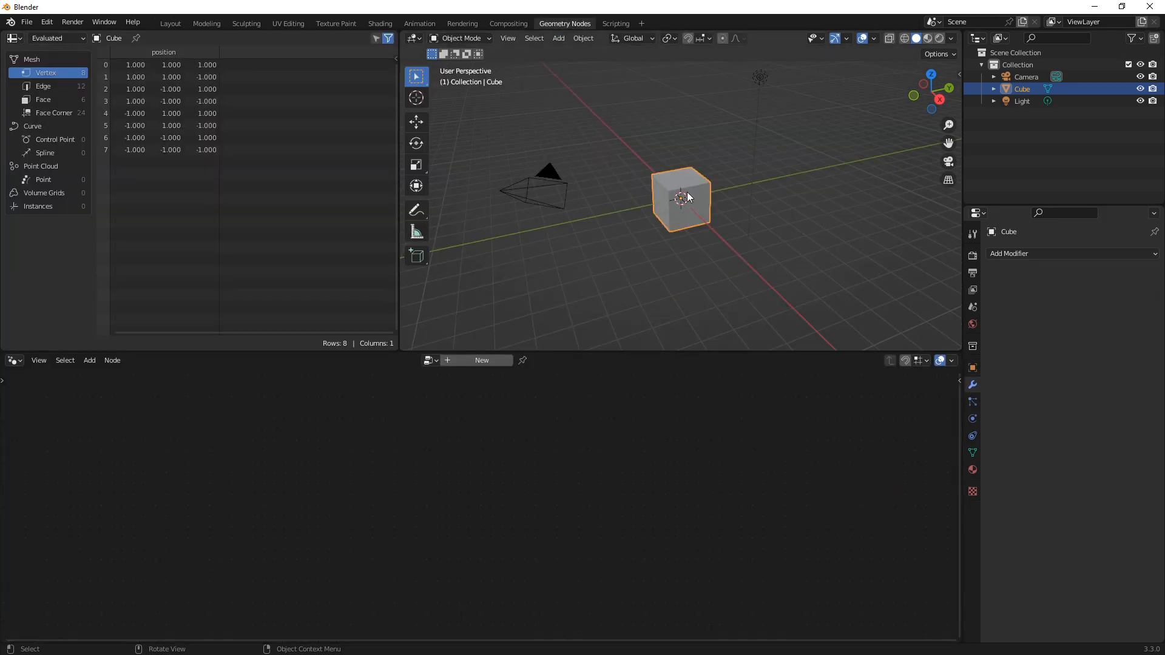
{"action": "middle_click_drag", "start_coordinate": [690, 192], "coordinate": [686, 246]}
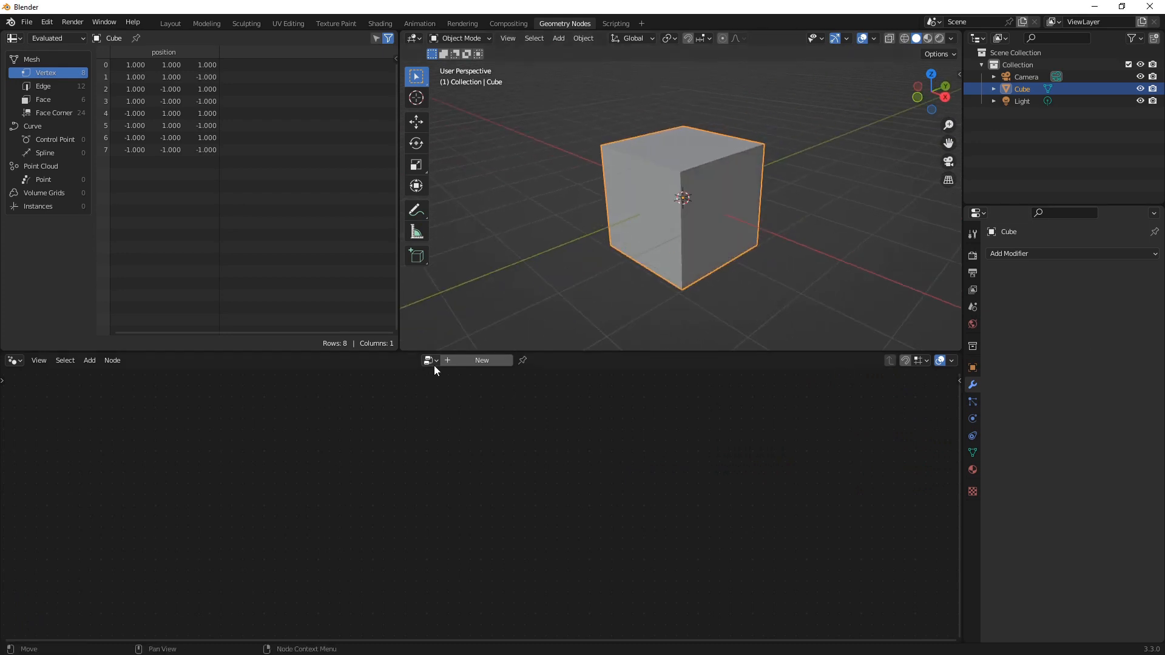
{"action": "left_click", "coordinate": [453, 360]}
{"action": "scroll", "coordinate": [446, 470], "scroll_direction": "up", "scroll_amount": 3}
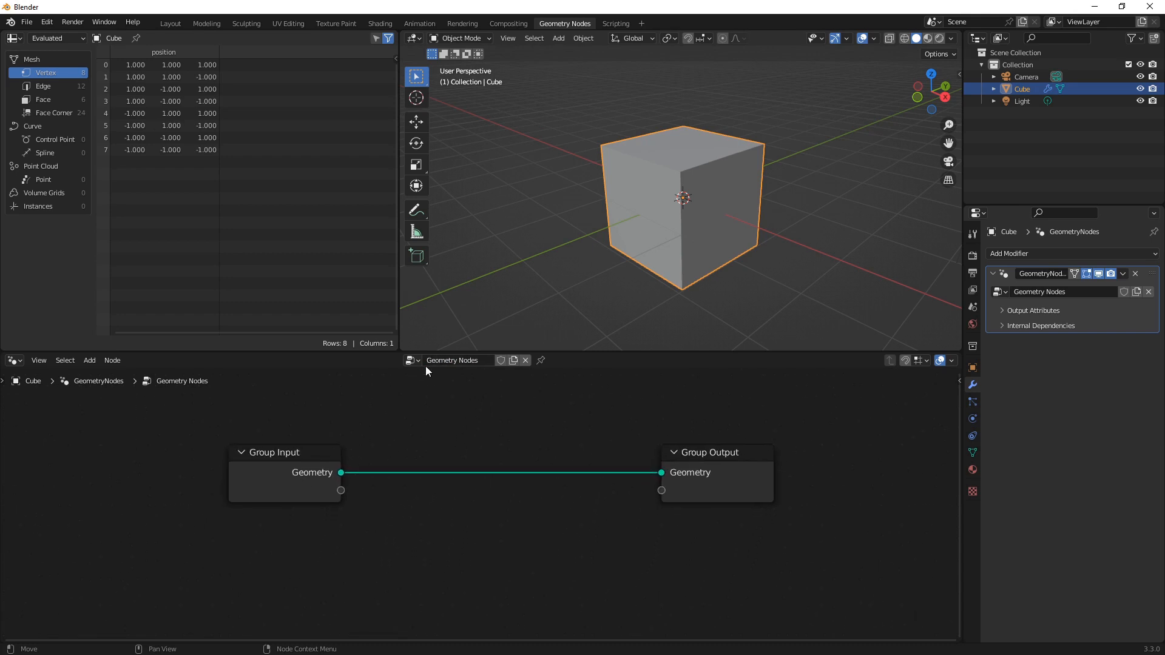
Rename the geometry node tree to Borg
{"action": "left_click", "coordinate": [479, 361]}
{"action": "type", "text": "bORG"}
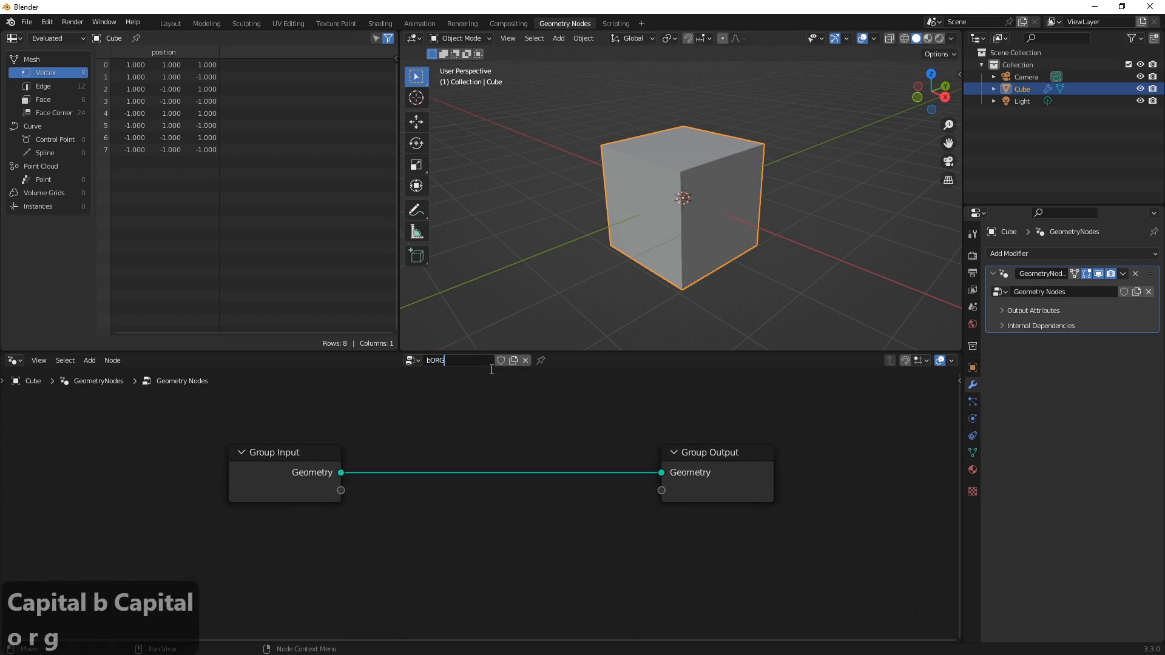
{"action": "key", "text": "Return"}
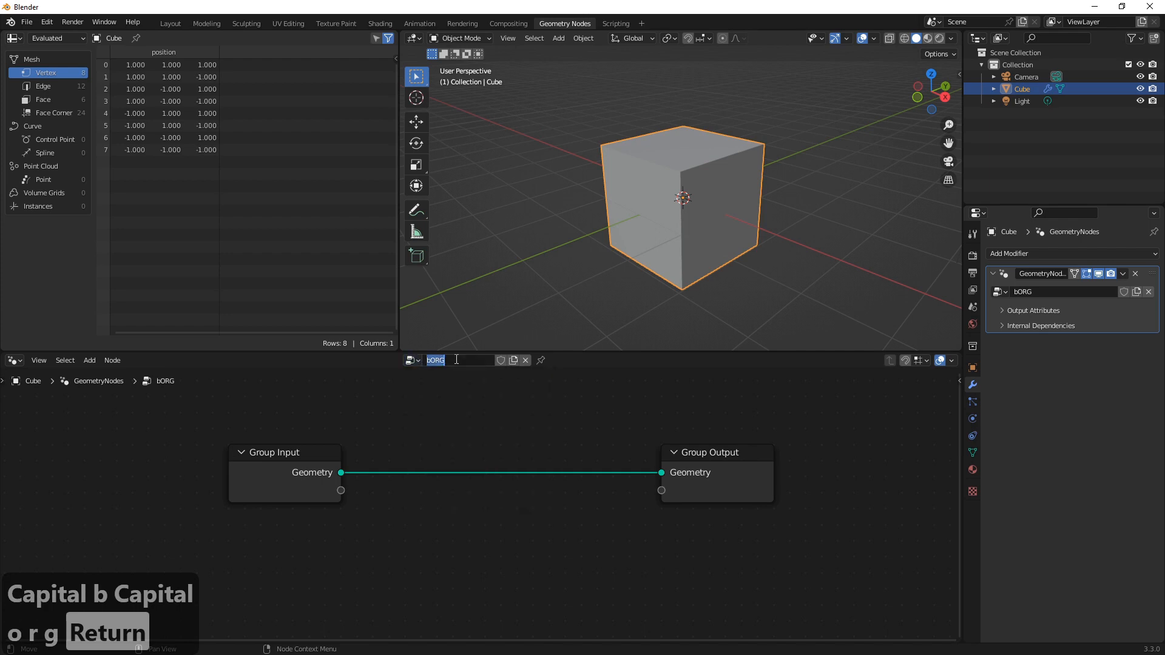
{"action": "type", "text": "Borg"}
{"action": "key", "text": "Return"}
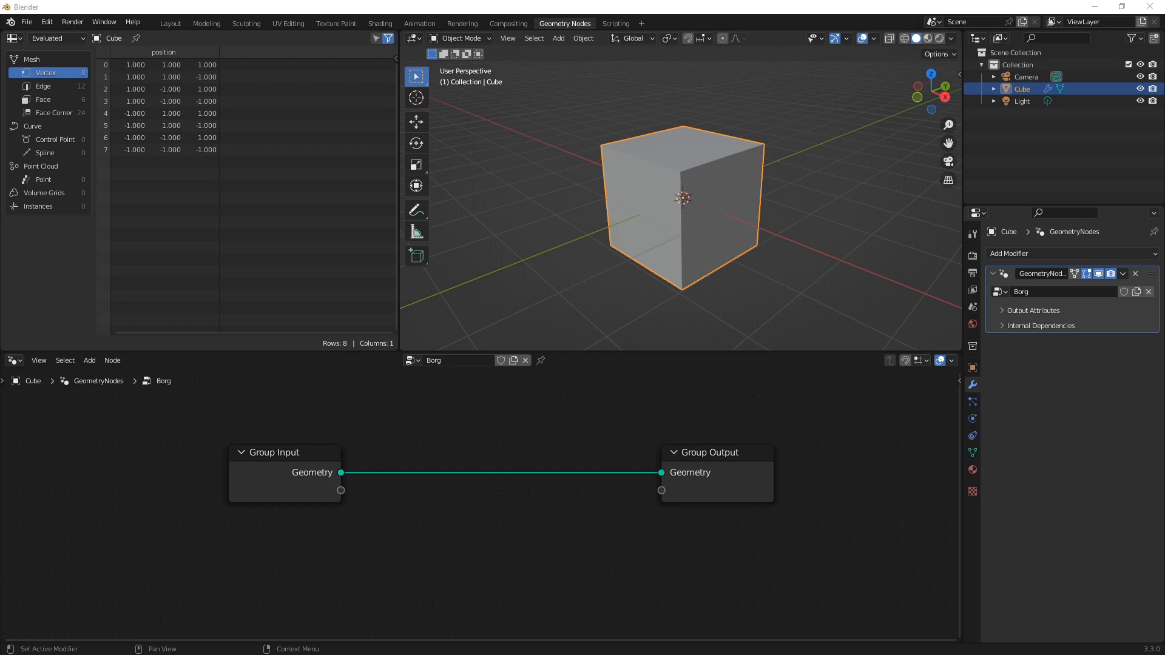
Replace the Group Input node with a Cube mesh primitive and connect its Mesh output to the Group Output's Geometry
{"action": "left_click", "coordinate": [304, 450]}
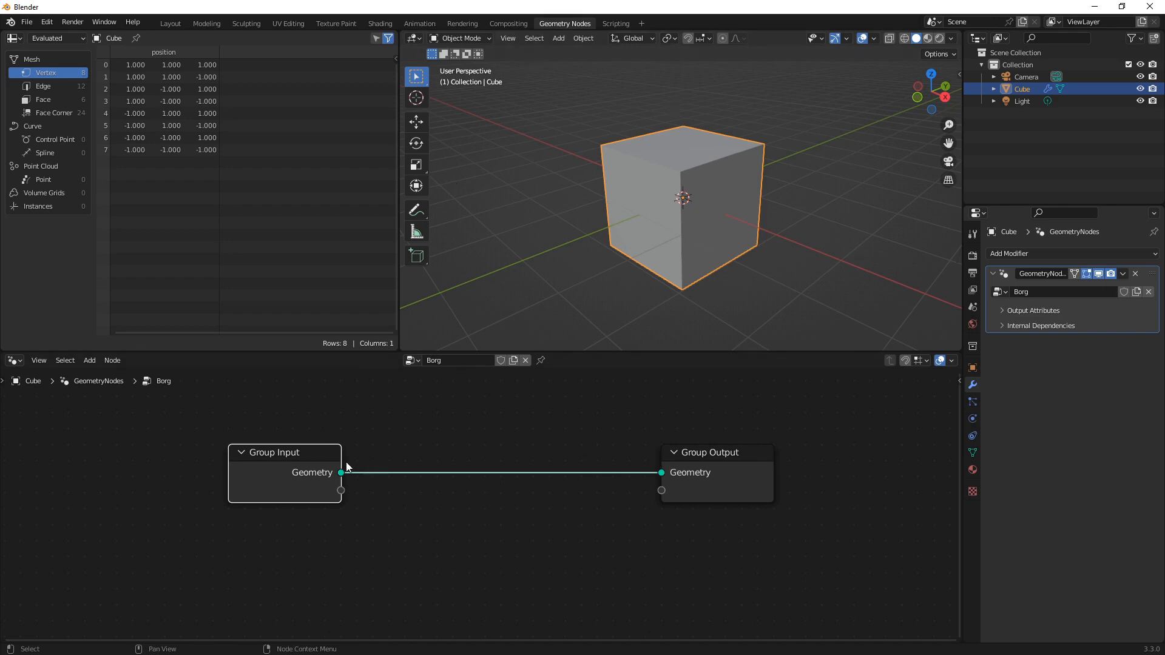
{"action": "key", "text": "Delete"}
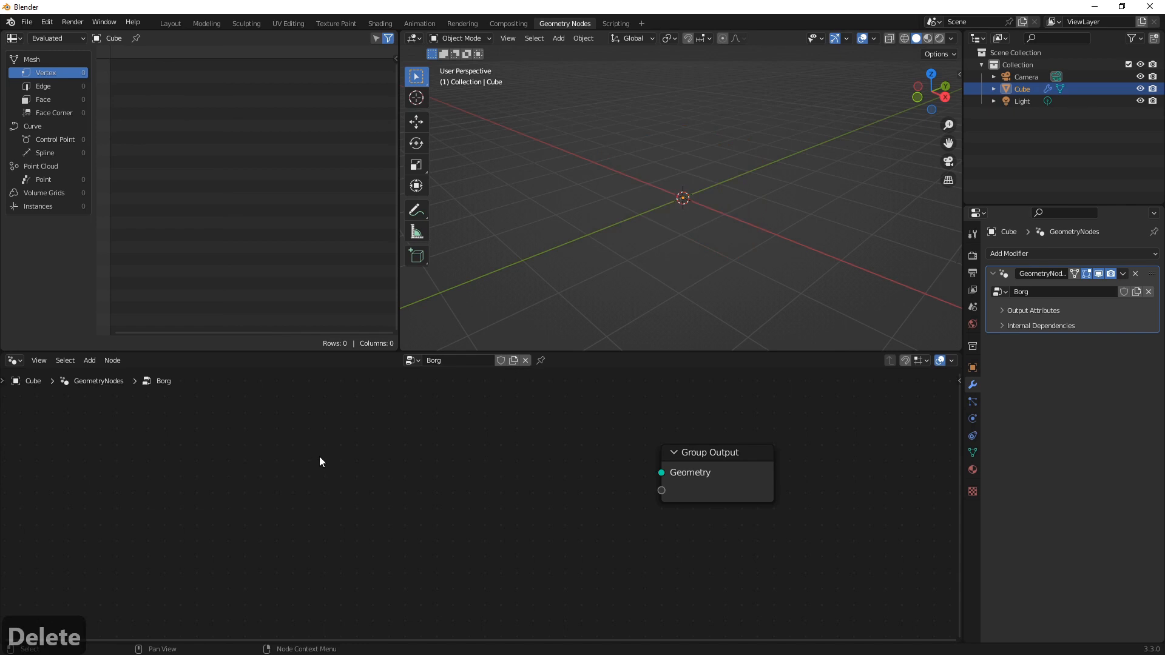
{"action": "key", "text": "shift+a"}
{"action": "mouse_move", "coordinate": [312, 449]}
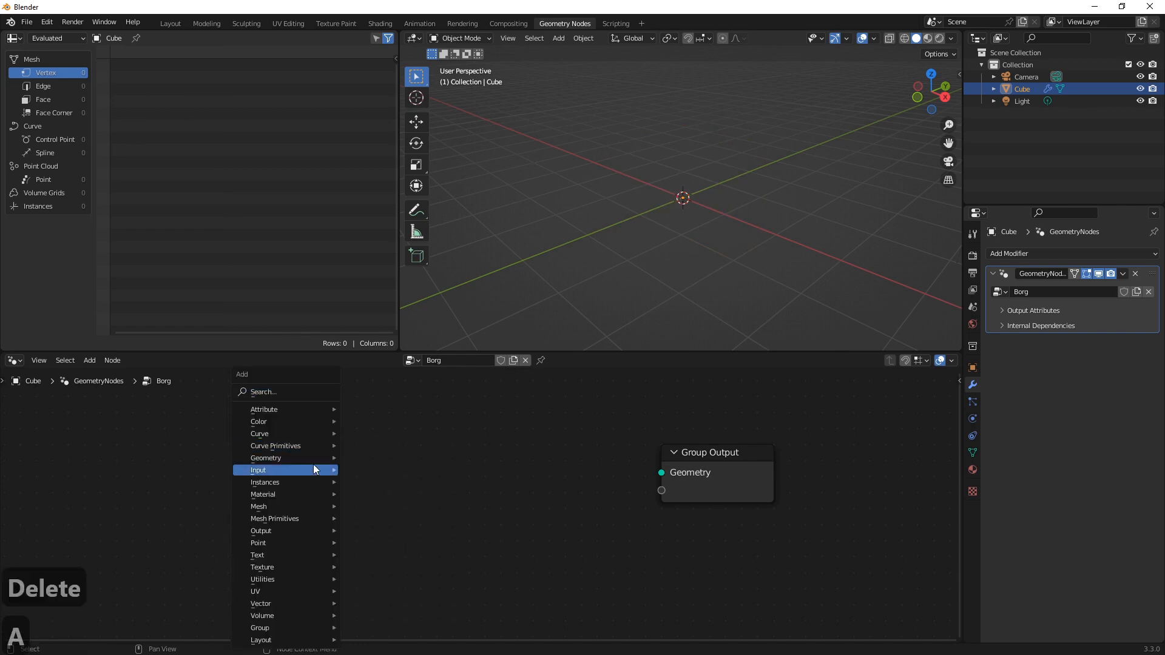
{"action": "mouse_move", "coordinate": [291, 471]}
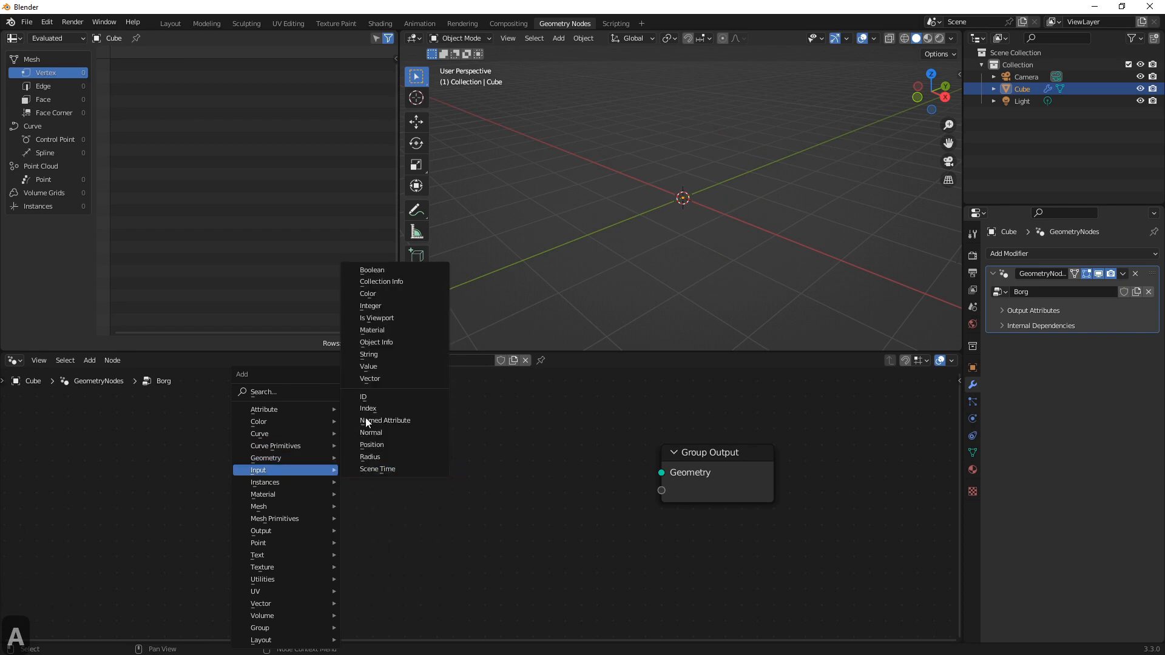
{"action": "left_click", "coordinate": [268, 388]}
{"action": "type", "text": "cuve"}
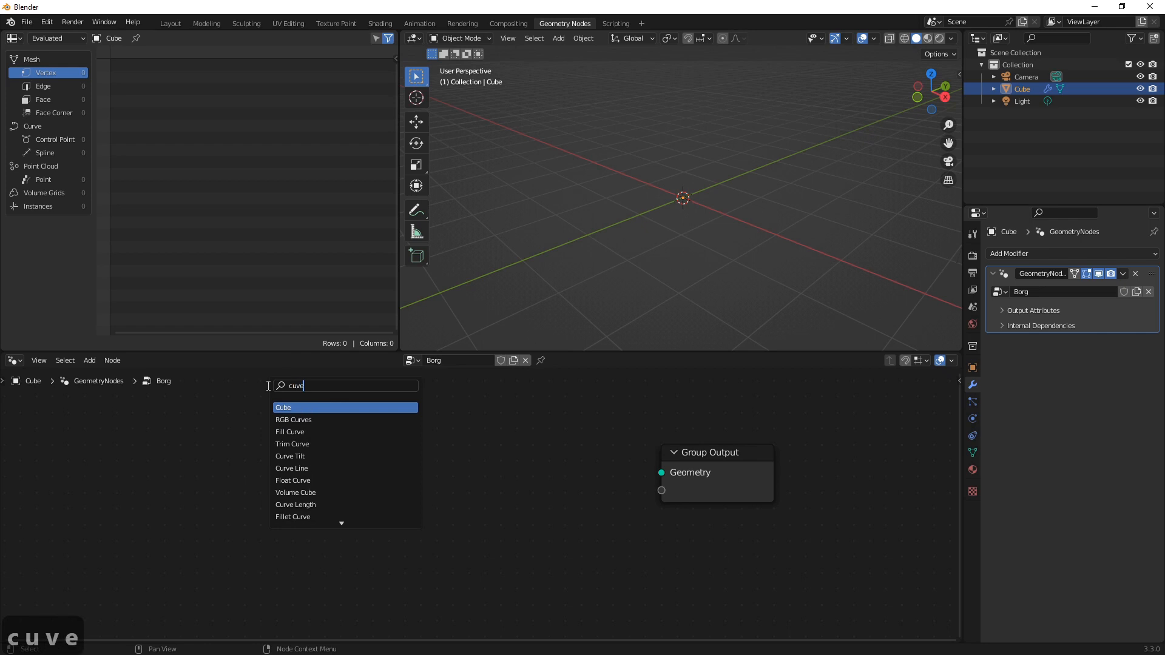
{"action": "key", "text": "Return"}
{"action": "left_click", "coordinate": [250, 420]}
{"action": "left_click_drag", "start_coordinate": [362, 448], "coordinate": [660, 472]}
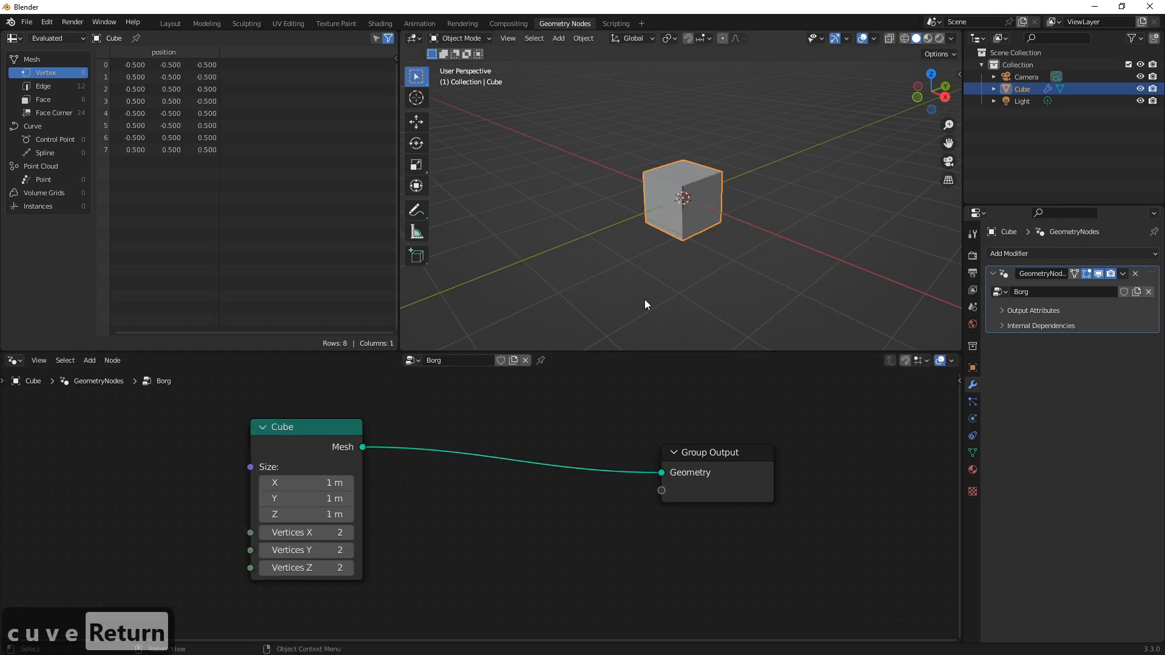
Enlarge the node editor by raising its border with the 3D viewport
{"action": "scroll", "coordinate": [684, 173], "scroll_direction": "up", "scroll_amount": 3}
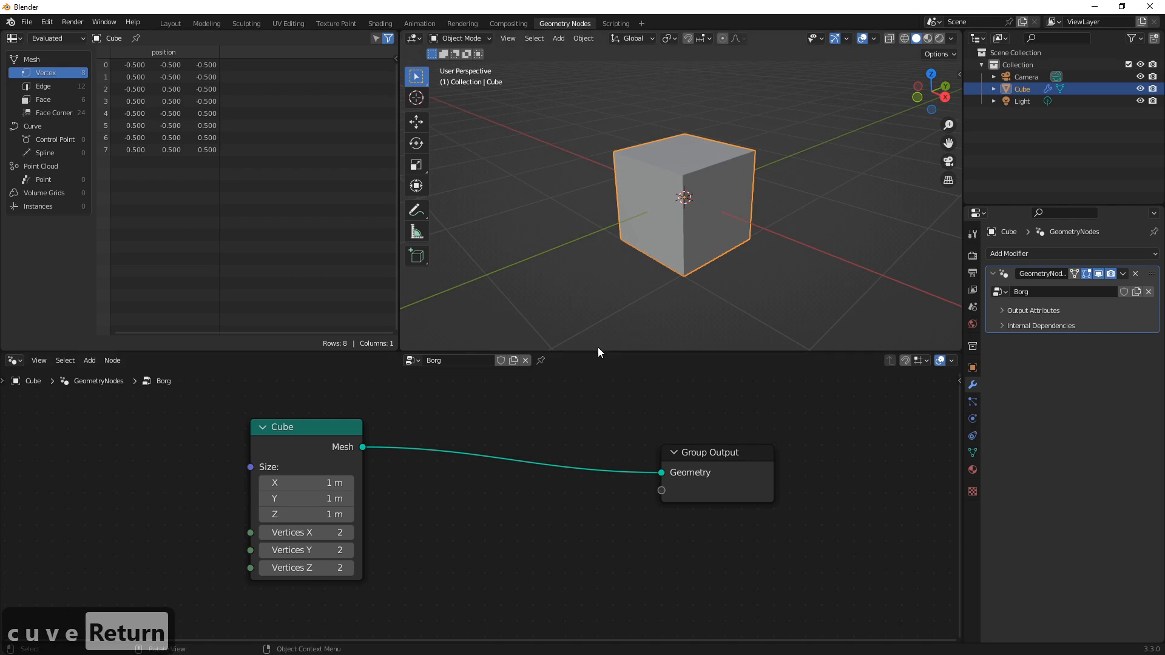
{"action": "left_click_drag", "start_coordinate": [599, 351], "coordinate": [598, 254]}
{"action": "scroll", "coordinate": [579, 340], "scroll_direction": "up", "scroll_amount": 2}
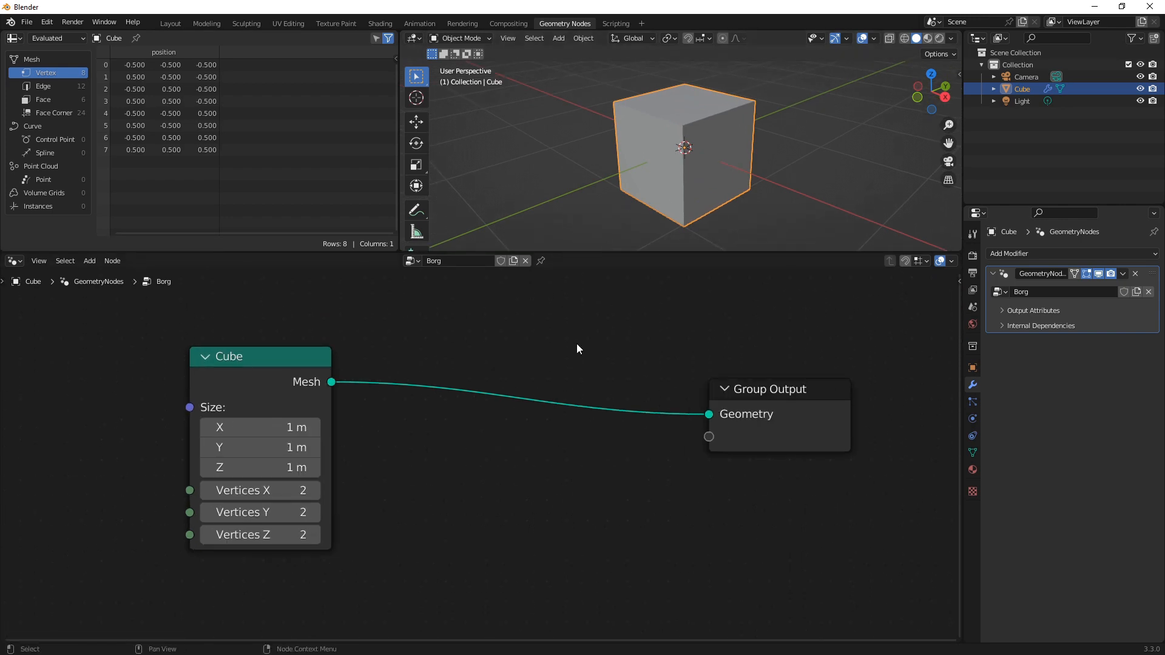
{"action": "scroll", "coordinate": [532, 355], "scroll_direction": "down", "scroll_amount": 1}
{"action": "middle_click_drag", "start_coordinate": [531, 353], "coordinate": [495, 341]}
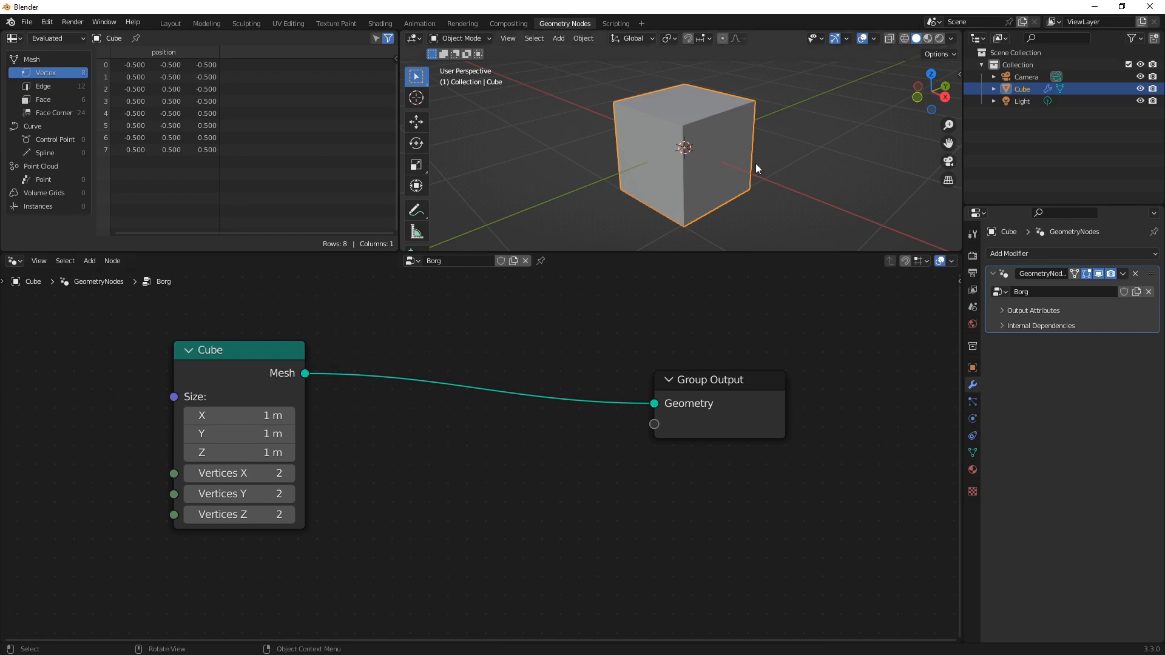
Rename the Cube object to Borg
{"action": "double_click", "coordinate": [1031, 89]}
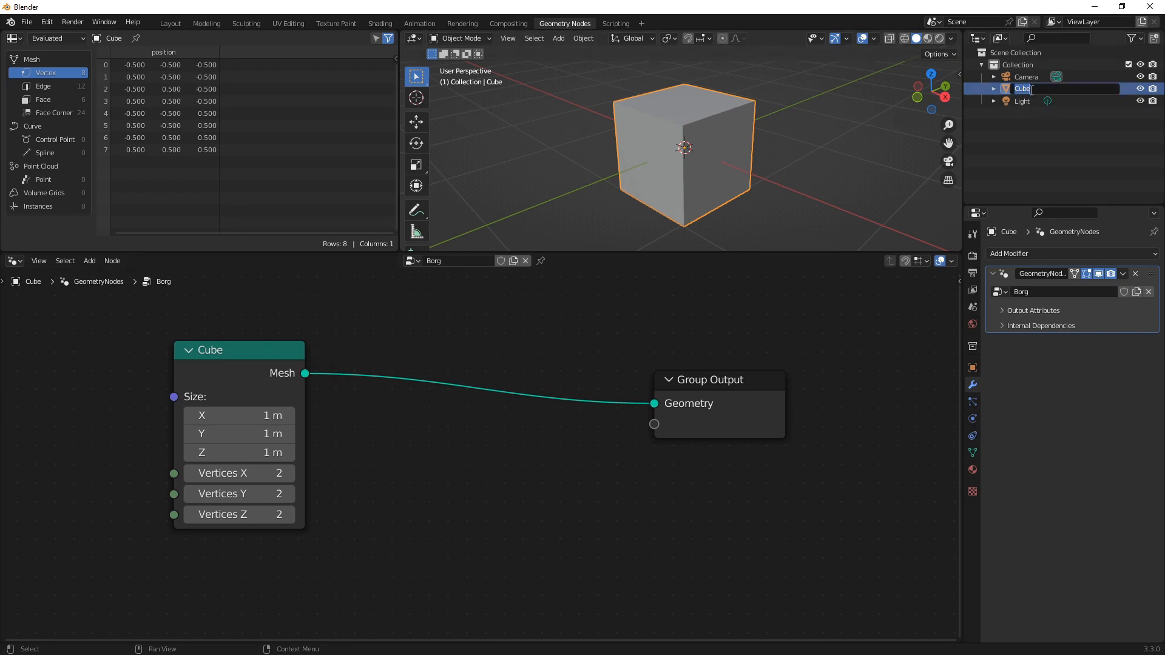
{"action": "type", "text": "b"}
{"action": "key", "text": "Caps_Lock"}
{"action": "key", "text": "BackSpace"}
{"action": "type", "text": "B"}
{"action": "key", "text": "Caps_Lock"}
{"action": "type", "text": "org"}
{"action": "key", "text": "Return"}
{"action": "key", "text": "Caps_Lock"}
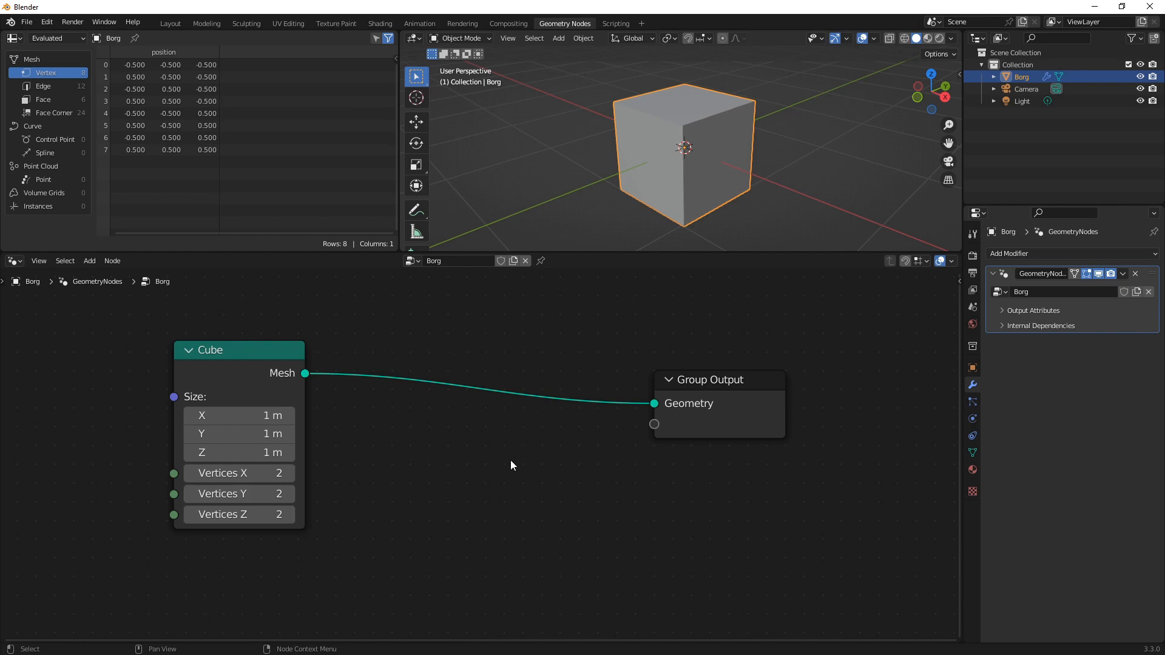
Insert a Set Material node on the link between the Cube and Group Output nodes
{"action": "key", "text": "shift+a"}
{"action": "left_click", "coordinate": [469, 394]}
{"action": "type", "text": "set"}
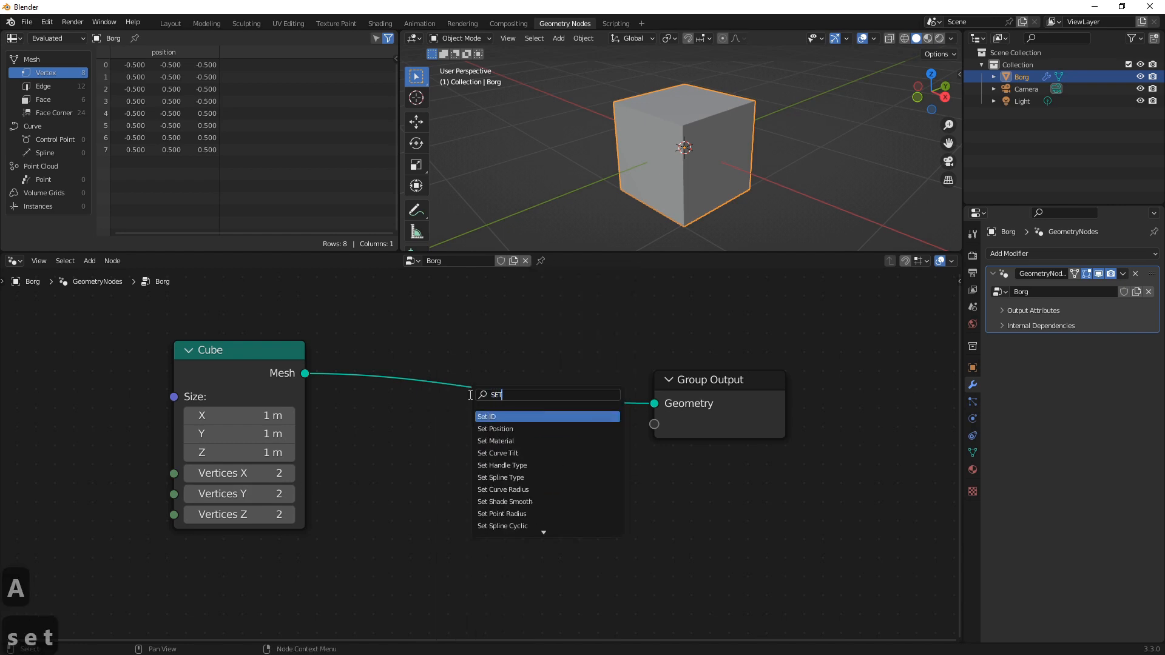
{"action": "left_click", "coordinate": [495, 441]}
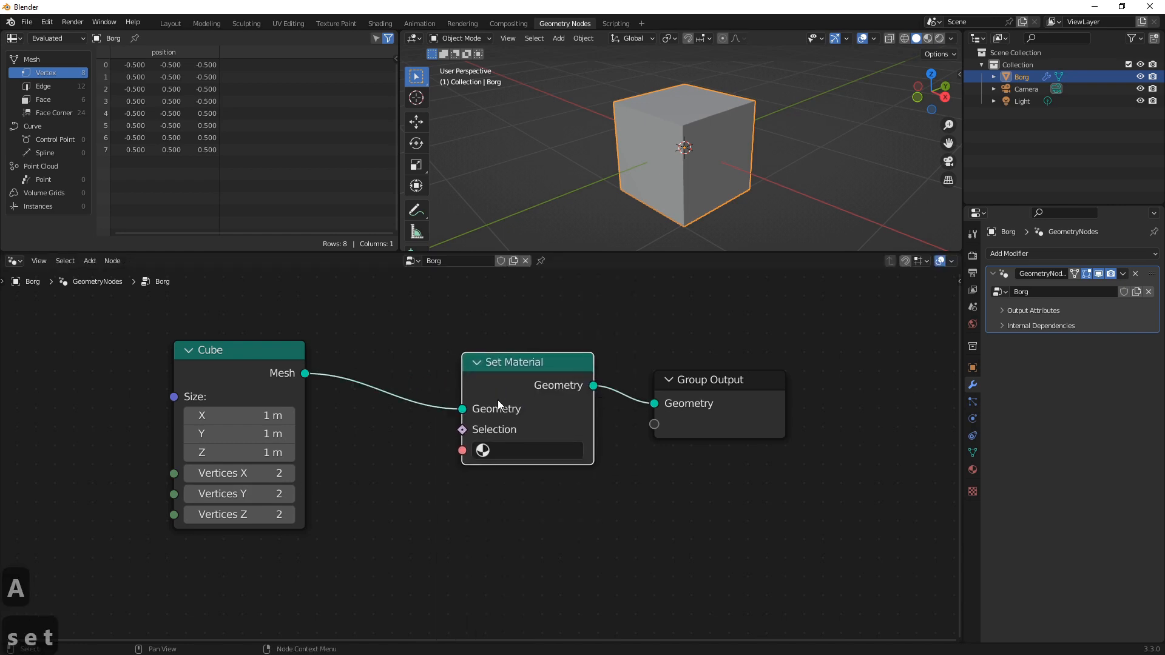
Rename the object's material to INNER and assign it in the Set Material node
{"action": "left_click", "coordinate": [973, 469]}
{"action": "left_click", "coordinate": [1053, 308]}
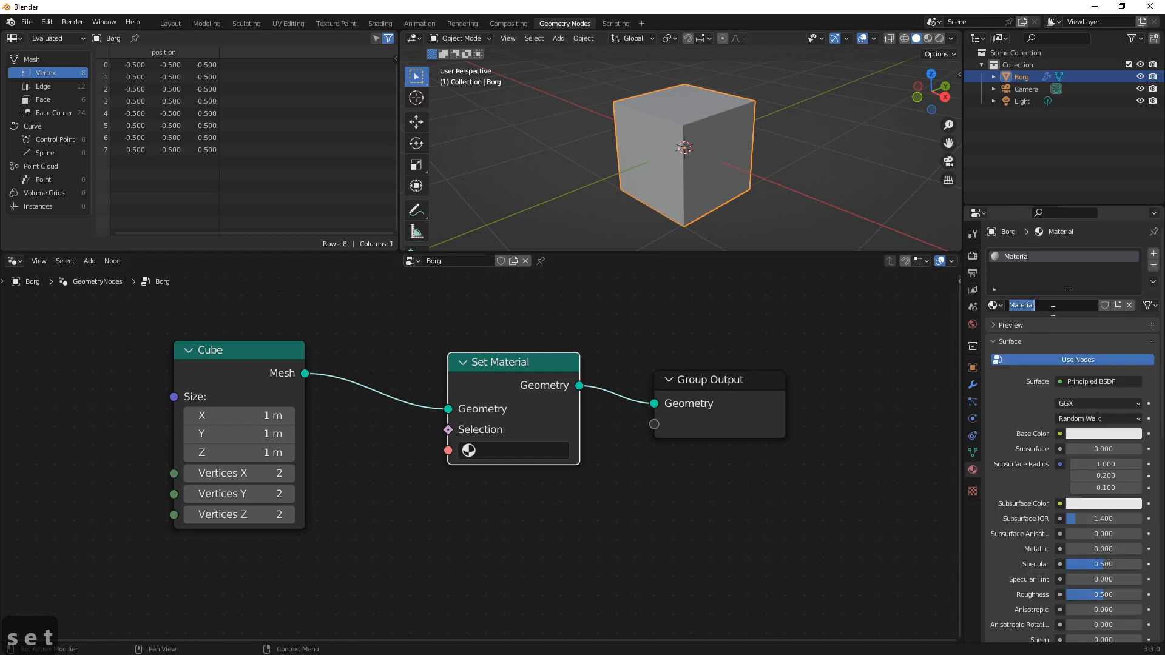
{"action": "type", "text": "INNER"}
{"action": "key", "text": "Return"}
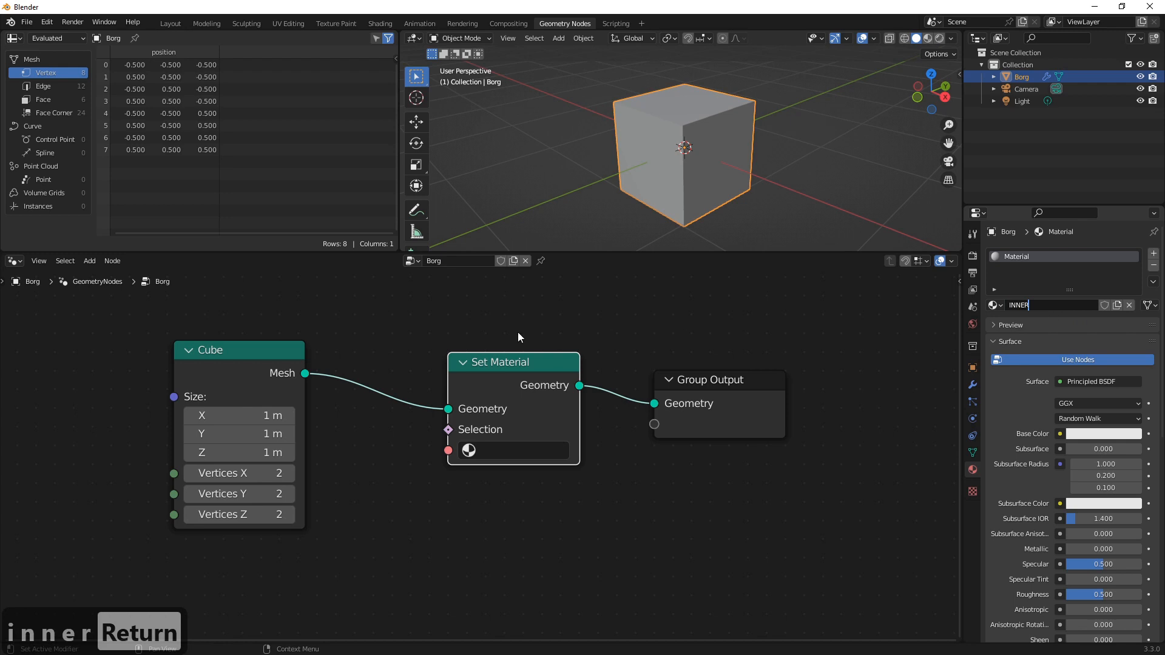
{"action": "left_click", "coordinate": [485, 450]}
{"action": "left_click", "coordinate": [498, 252]}
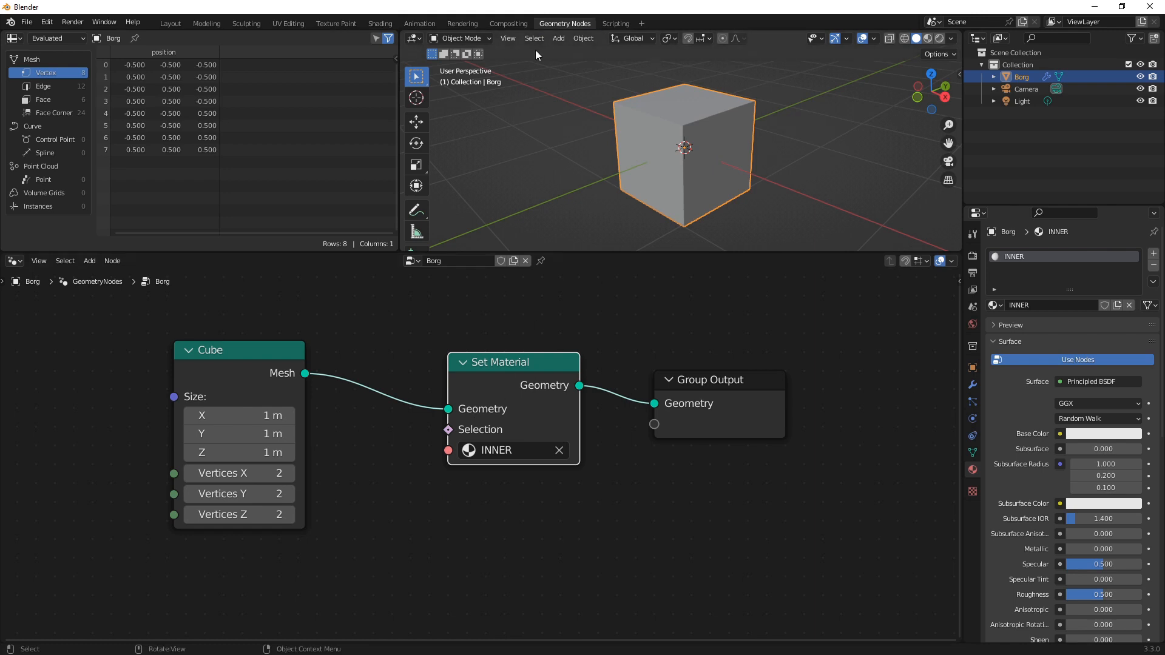
Switch to the Shading workspace and enlarge the shader editor showing the INNER material
{"action": "left_click", "coordinate": [385, 26]}
{"action": "scroll", "coordinate": [554, 289], "scroll_direction": "up", "scroll_amount": 5}
{"action": "left_click_drag", "start_coordinate": [659, 379], "coordinate": [660, 274]}
{"action": "middle_click_drag", "start_coordinate": [577, 226], "coordinate": [557, 113], "text": "shift"}
{"action": "scroll", "coordinate": [621, 504], "scroll_direction": "up", "scroll_amount": 2}
{"action": "middle_click_drag", "start_coordinate": [647, 488], "coordinate": [649, 532]}
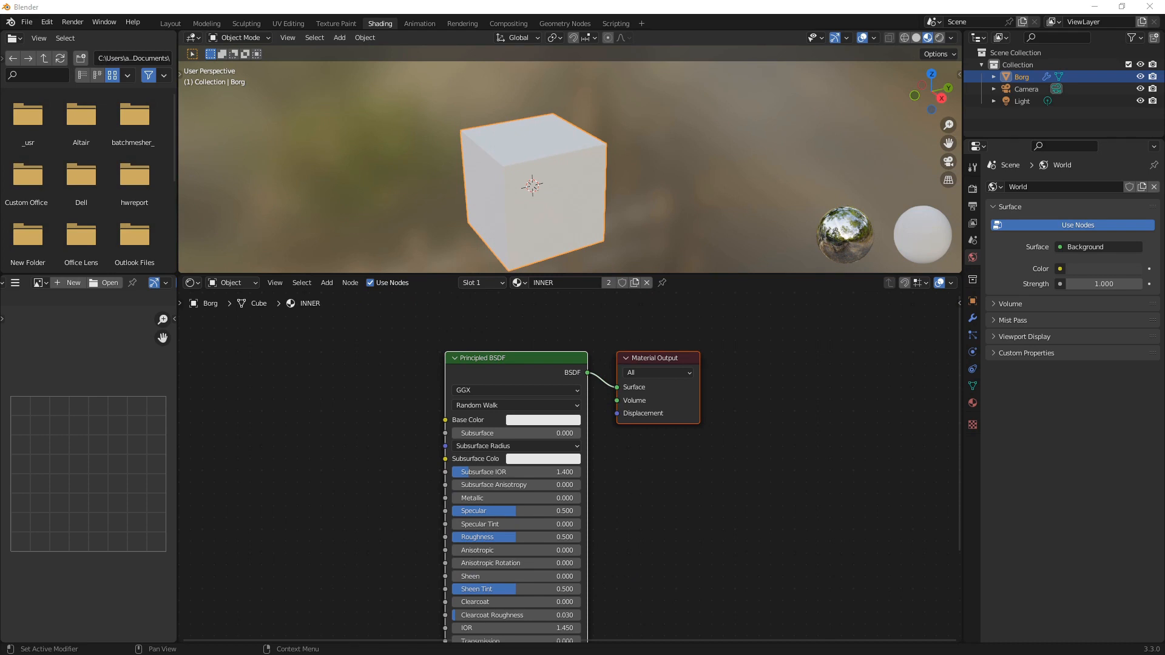
Move the Principled BSDF away from Material Output and insert a Mix Shader on the link between them
{"action": "left_click", "coordinate": [664, 489]}
{"action": "left_click_drag", "start_coordinate": [526, 358], "coordinate": [397, 437]}
{"action": "key", "text": "shift+a"}
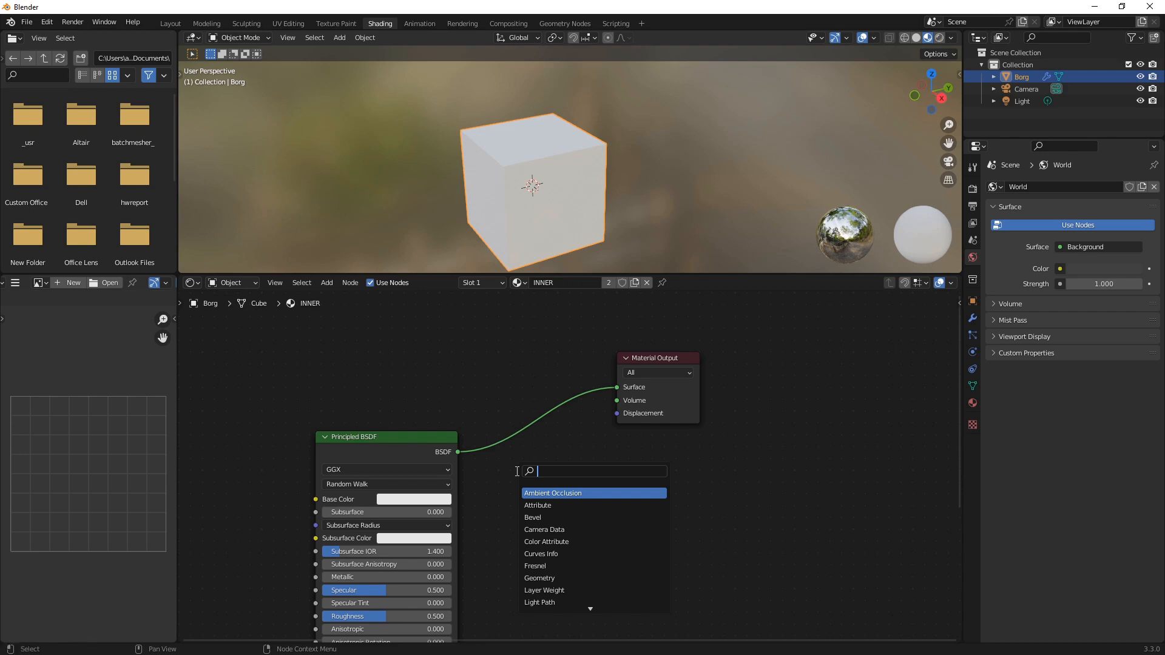
{"action": "type", "text": "mix"}
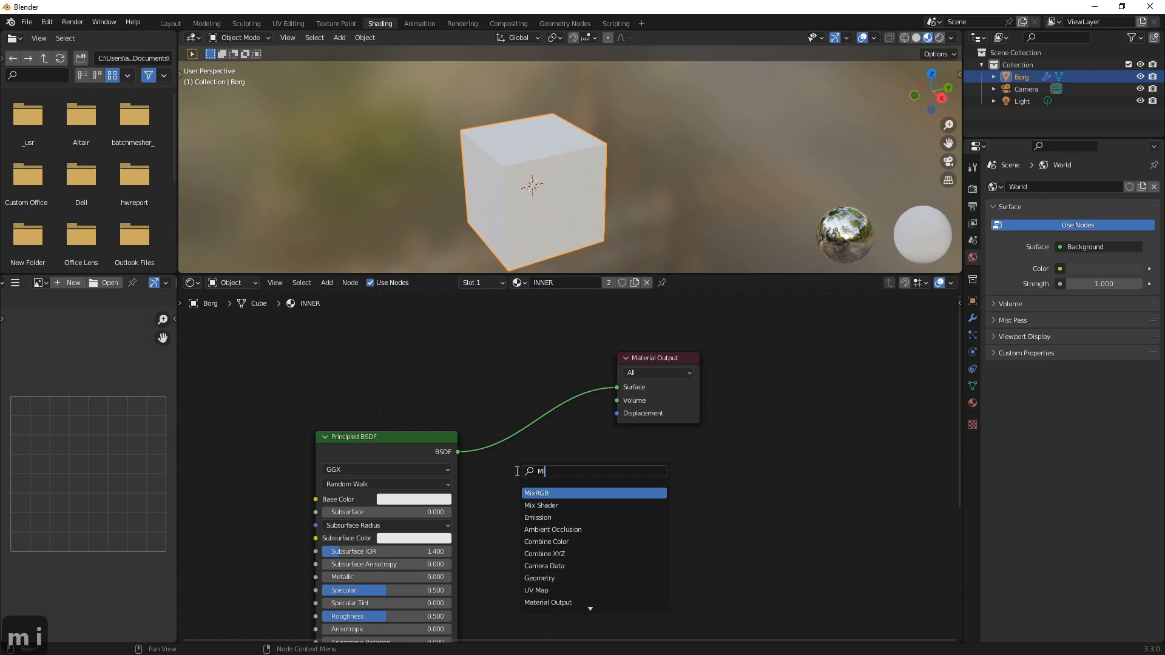
{"action": "left_click", "coordinate": [556, 507]}
{"action": "left_click", "coordinate": [558, 423]}
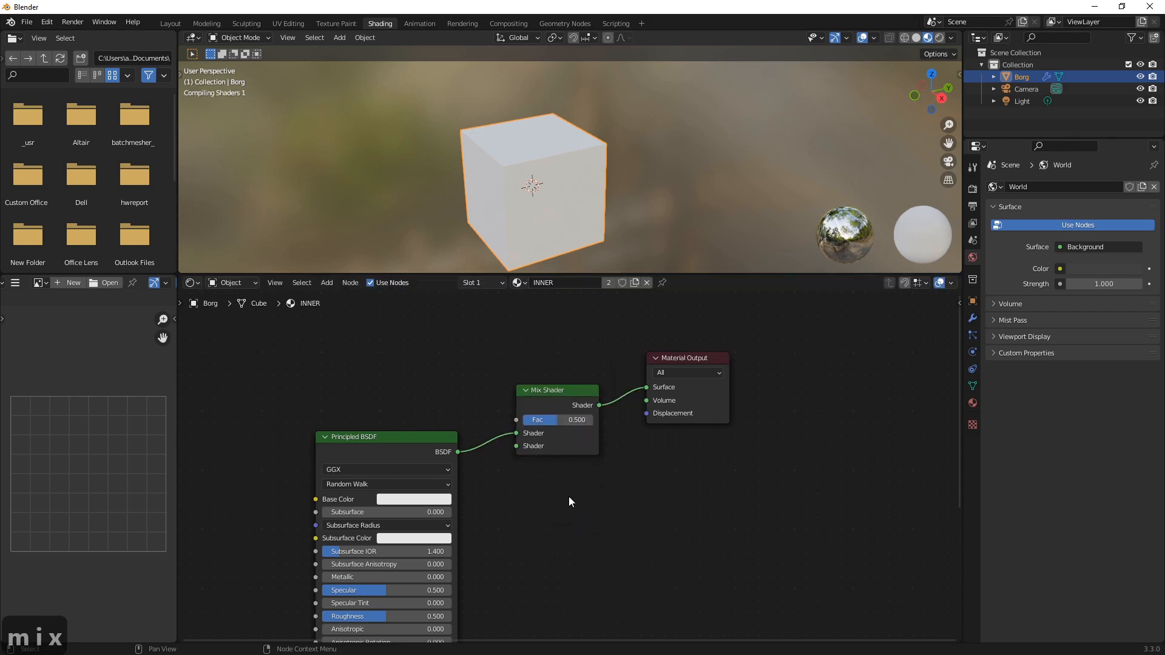
Add an Emission shader and connect it to the second Shader input of the Mix Shader
{"action": "key", "text": "shift+a"}
{"action": "type", "text": "emission"}
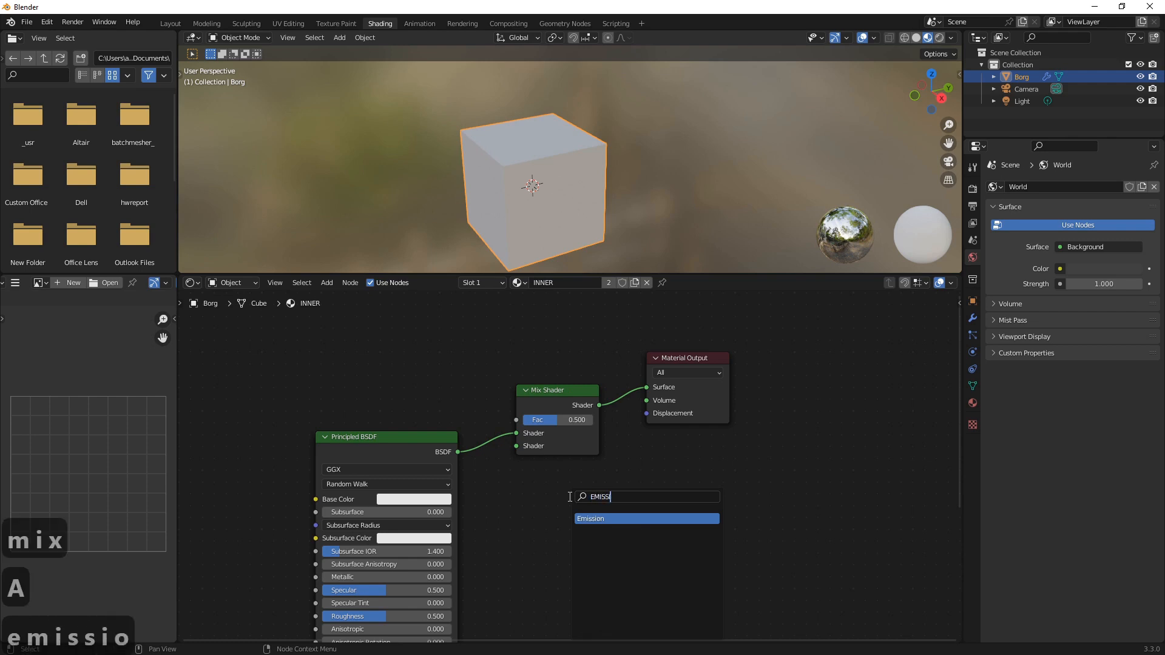
{"action": "key", "text": "Return"}
{"action": "left_click", "coordinate": [569, 496]}
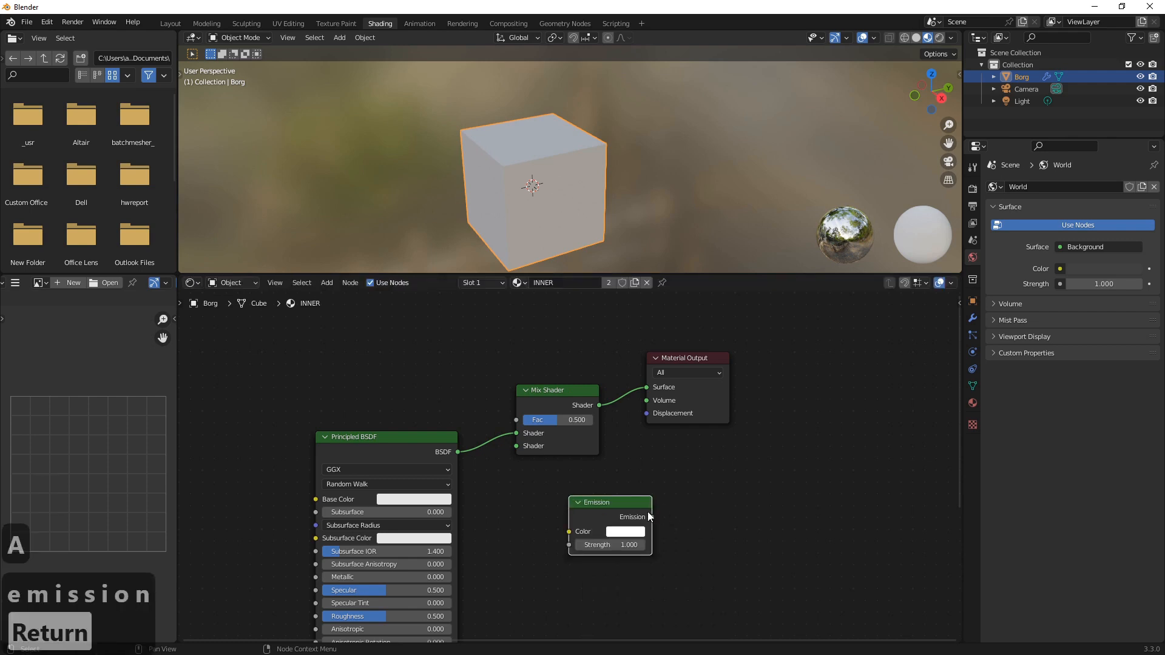
{"action": "left_click_drag", "start_coordinate": [652, 517], "coordinate": [516, 446]}
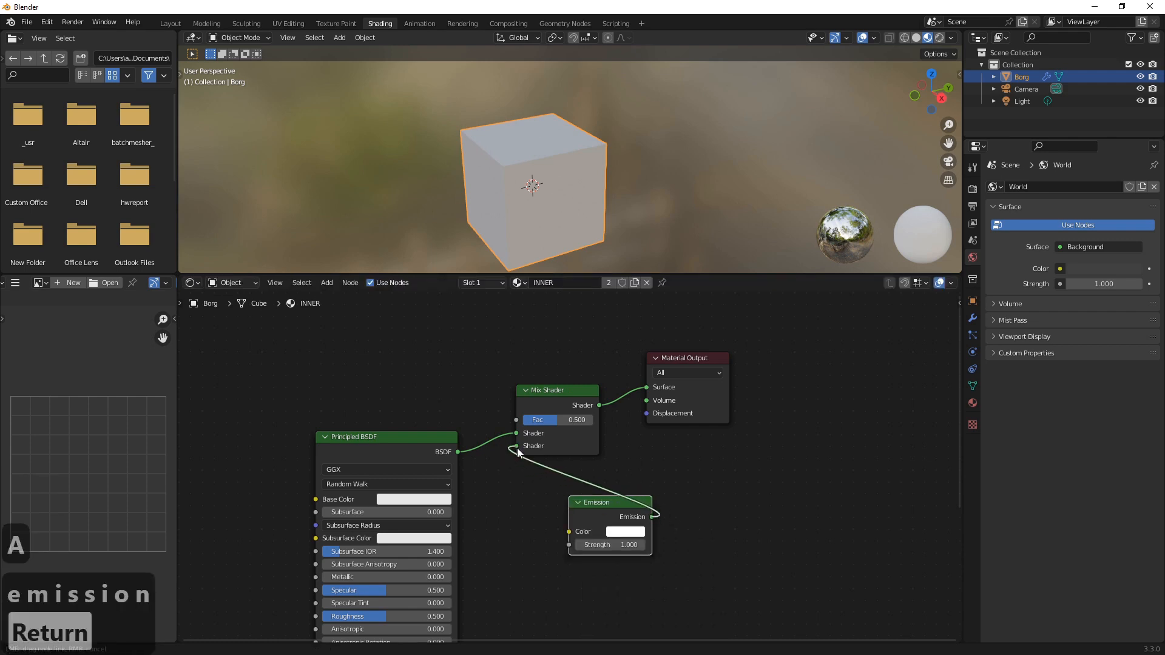
Space out the shader nodes by moving the Emission and Principled BSDF nodes further from the Mix Shader
{"action": "left_click_drag", "start_coordinate": [605, 503], "coordinate": [534, 500]}
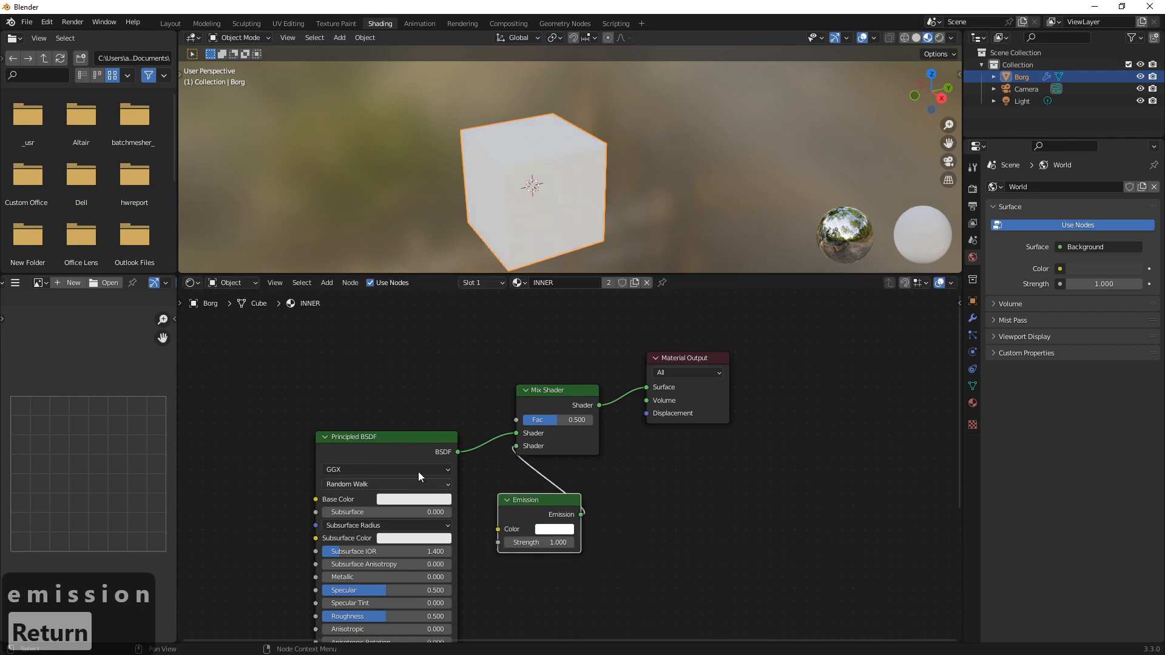
{"action": "middle_click_drag", "start_coordinate": [455, 461], "coordinate": [606, 449]}
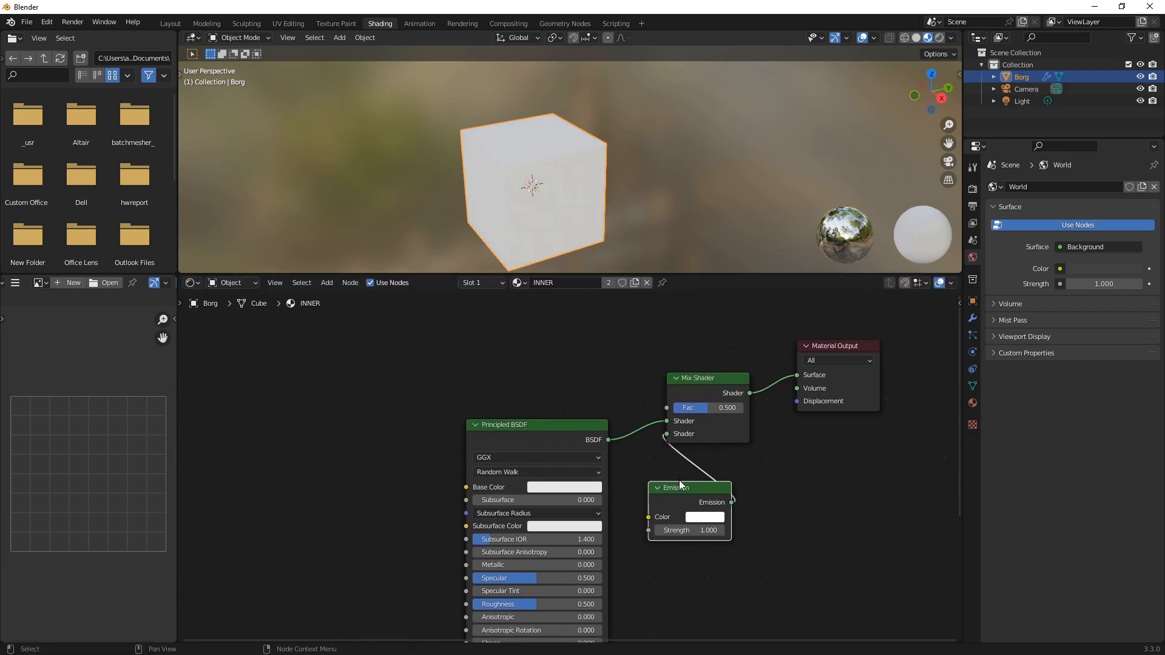
{"action": "left_click_drag", "start_coordinate": [533, 424], "coordinate": [460, 414]}
{"action": "left_click_drag", "start_coordinate": [673, 495], "coordinate": [595, 492]}
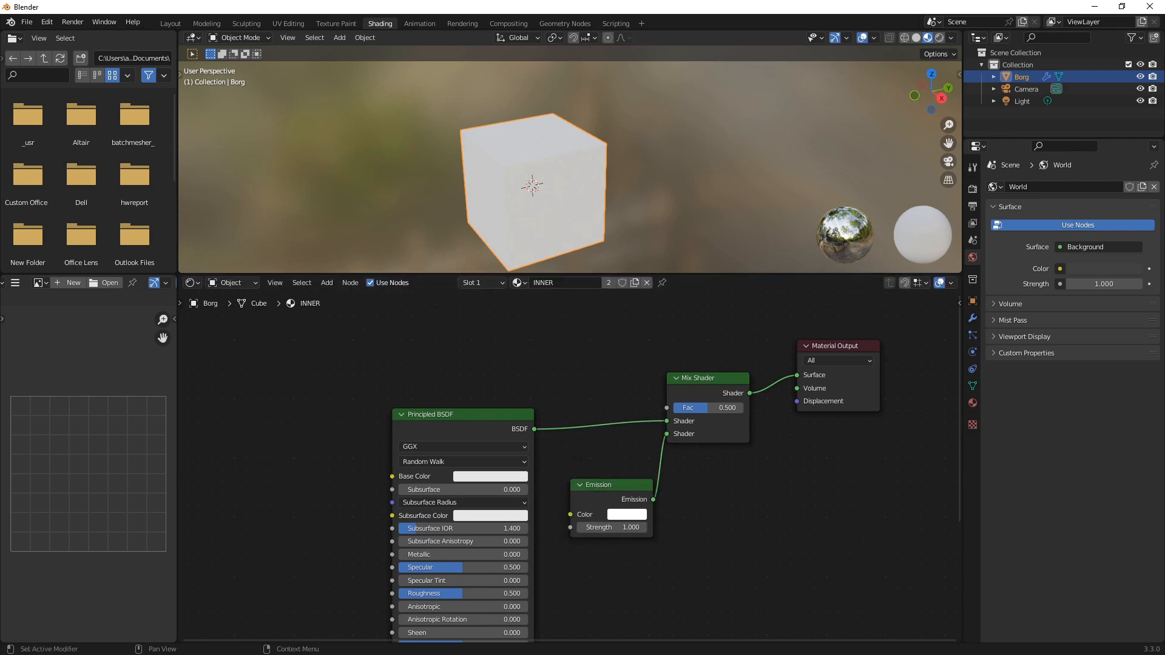
Add a Voronoi Texture node and connect its Color output to the Mix Shader's Fac input
{"action": "key", "text": "shift+a"}
{"action": "left_click", "coordinate": [349, 445]}
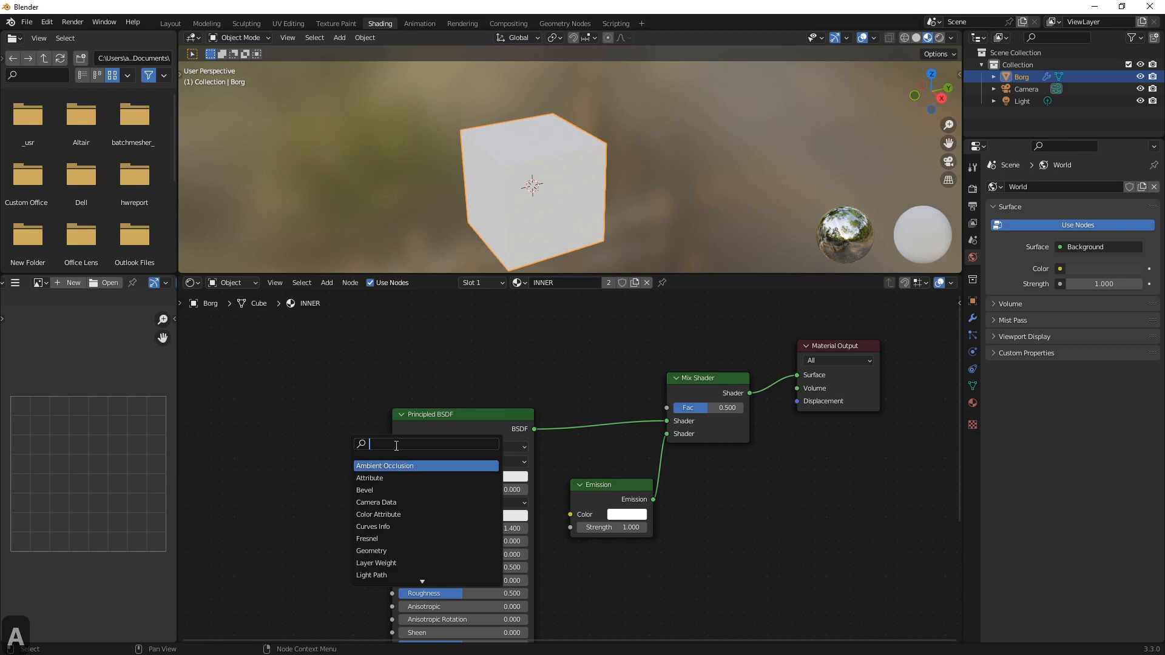
{"action": "type", "text": "vor"}
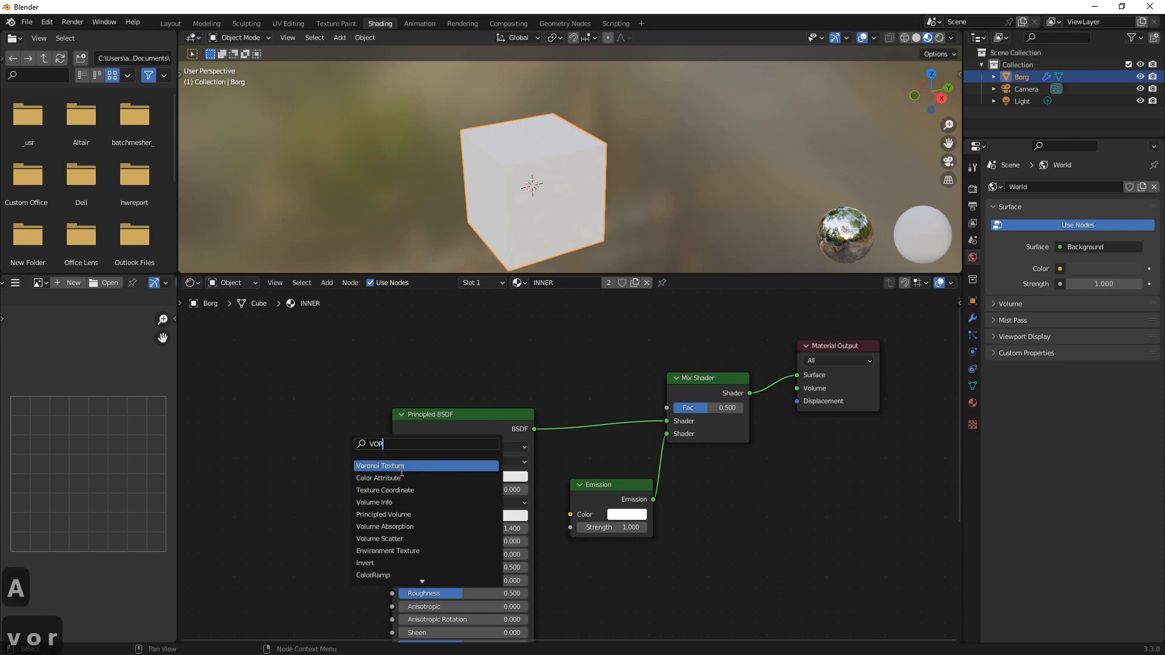
{"action": "left_click", "coordinate": [397, 465]}
{"action": "left_click", "coordinate": [355, 366]}
{"action": "mouse_move", "coordinate": [344, 380]}
{"action": "left_mouse_down"}
{"action": "mouse_move", "coordinate": [585, 384]}
{"action": "mouse_move", "coordinate": [664, 410]}
{"action": "left_mouse_up"}
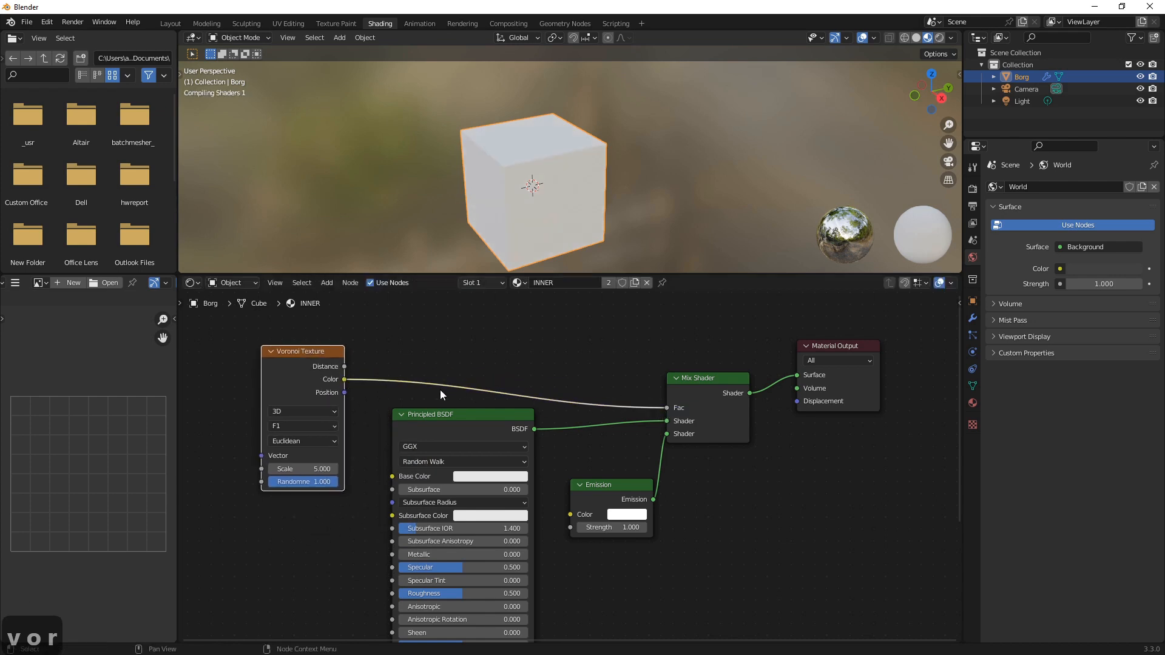
Set the Emission color to a bright green and darken the Principled BSDF base color to a value of 0.023
{"action": "scroll", "coordinate": [543, 204], "scroll_direction": "up", "scroll_amount": 1}
{"action": "scroll", "coordinate": [544, 203], "scroll_direction": "down", "scroll_amount": 1}
{"action": "scroll", "coordinate": [543, 204], "scroll_direction": "up", "scroll_amount": 1}
{"action": "middle_click_drag", "start_coordinate": [543, 203], "coordinate": [575, 166], "text": "shift"}
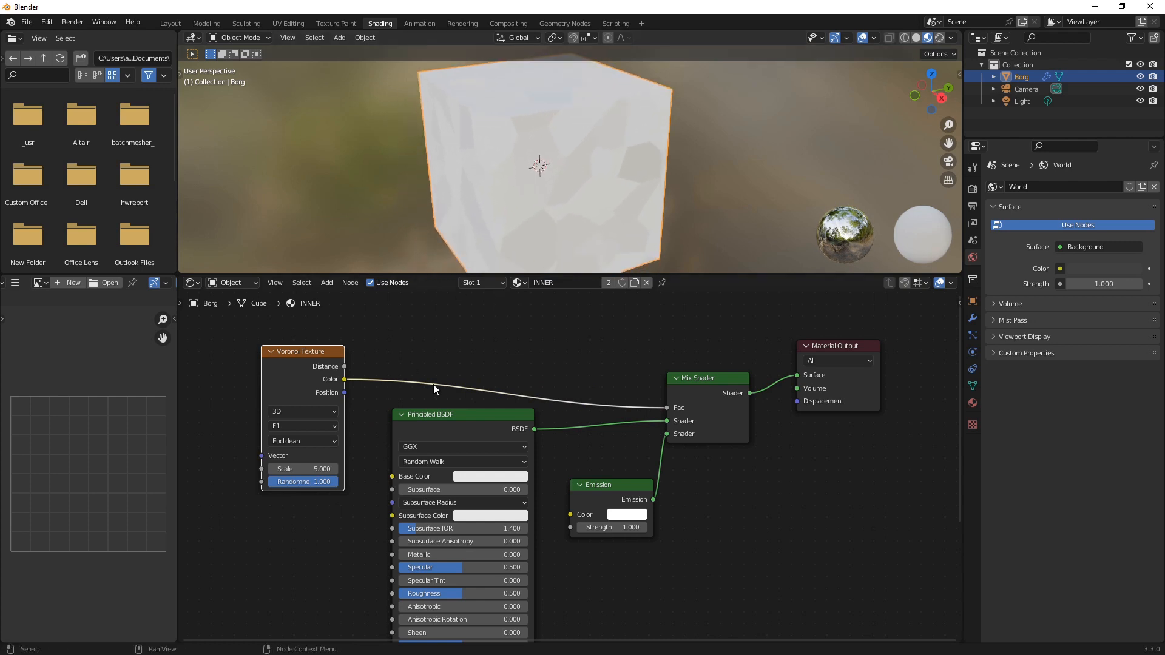
{"action": "left_click", "coordinate": [628, 515]}
{"action": "left_click_drag", "start_coordinate": [665, 378], "coordinate": [632, 351]}
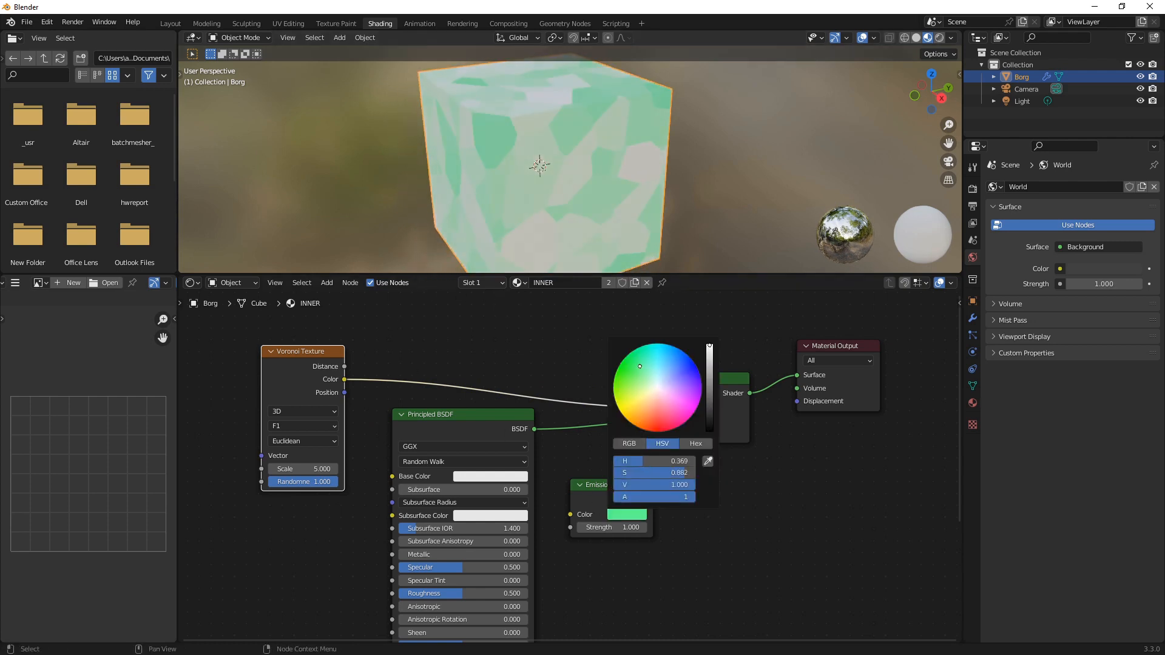
{"action": "left_click", "coordinate": [497, 477]}
{"action": "left_click_drag", "start_coordinate": [562, 360], "coordinate": [555, 379]}
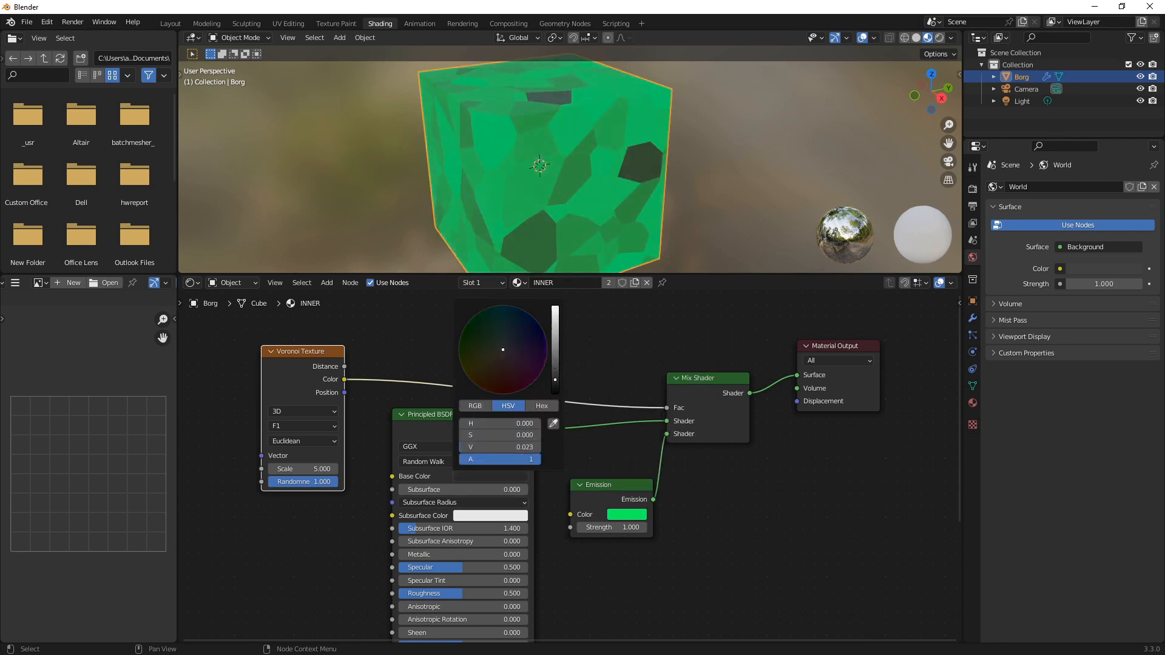
Set the Emission node's strength to 15
{"action": "left_click", "coordinate": [613, 527]}
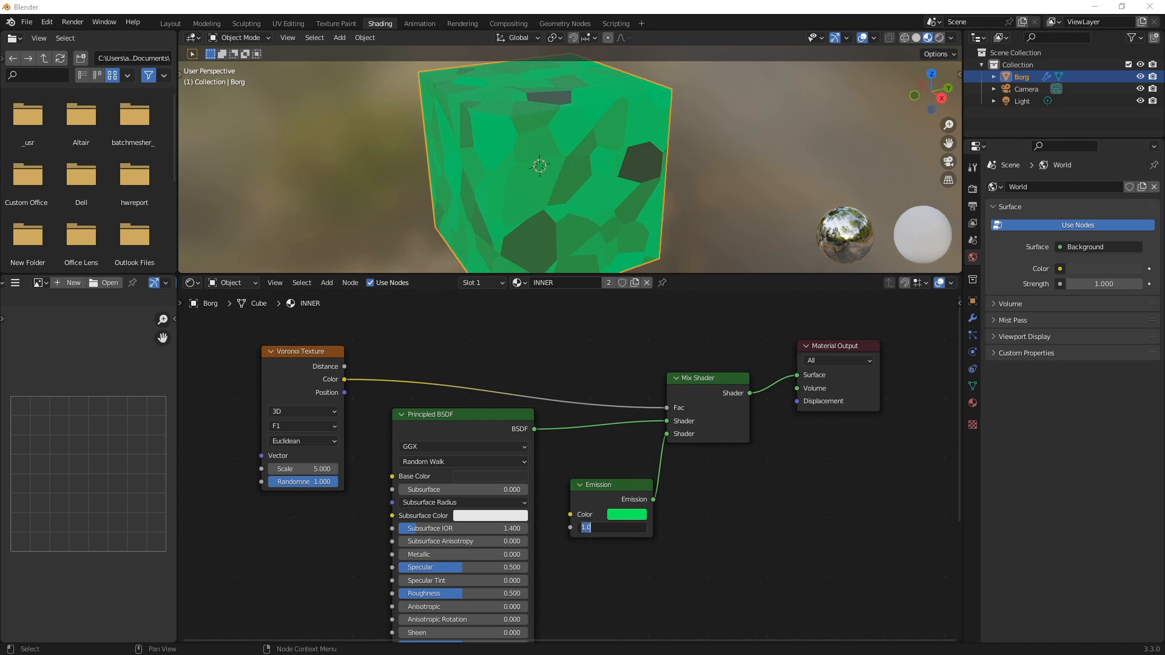
{"action": "type", "text": "15"}
{"action": "key", "text": "Return"}
{"action": "left_click", "coordinate": [617, 546]}
{"action": "left_click", "coordinate": [600, 527]}
{"action": "type", "text": "415"}
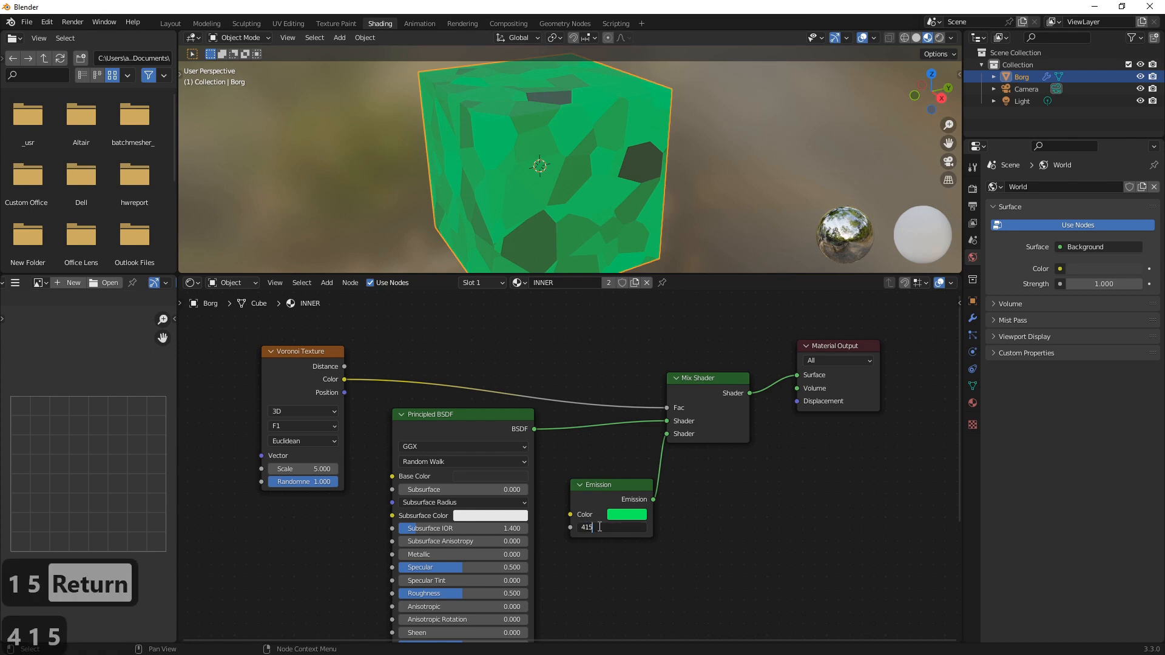
{"action": "key", "text": "BackSpace"}
{"action": "key", "text": "BackSpace"}
{"action": "key", "text": "BackSpace"}
{"action": "type", "text": "15"}
{"action": "key", "text": "Return"}
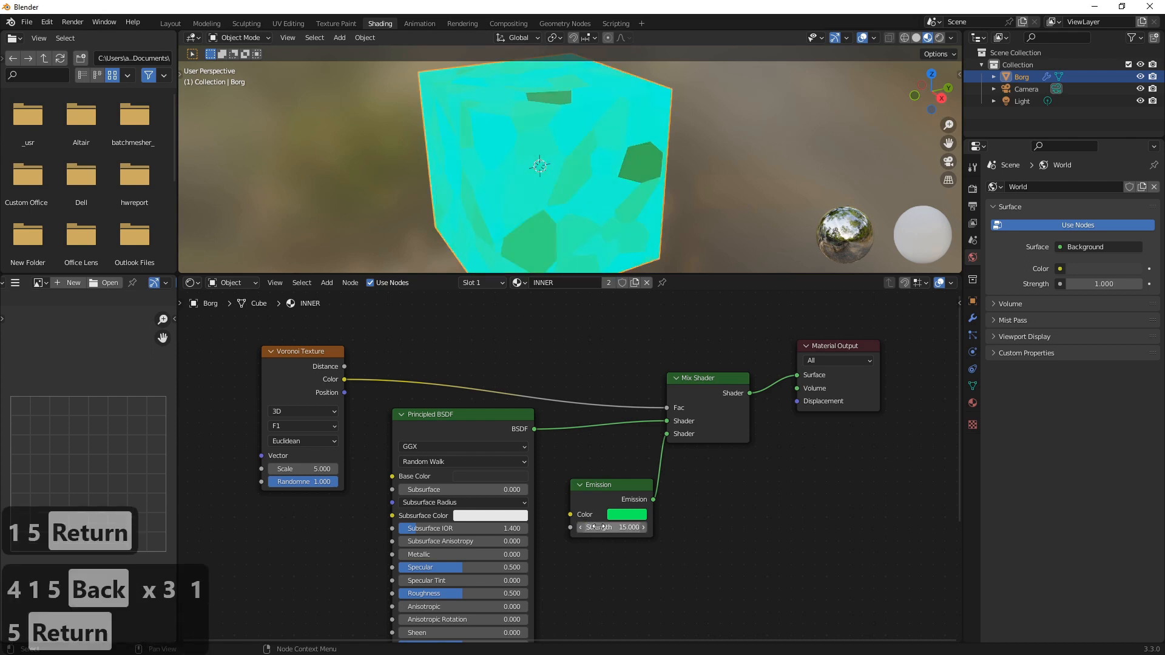
Add connected Texture Coordinate and Mapping nodes in front of the Voronoi Texture with the Node Wrangler shortcut
{"action": "middle_click_drag", "start_coordinate": [520, 342], "coordinate": [816, 335]}
{"action": "left_click", "coordinate": [584, 348]}
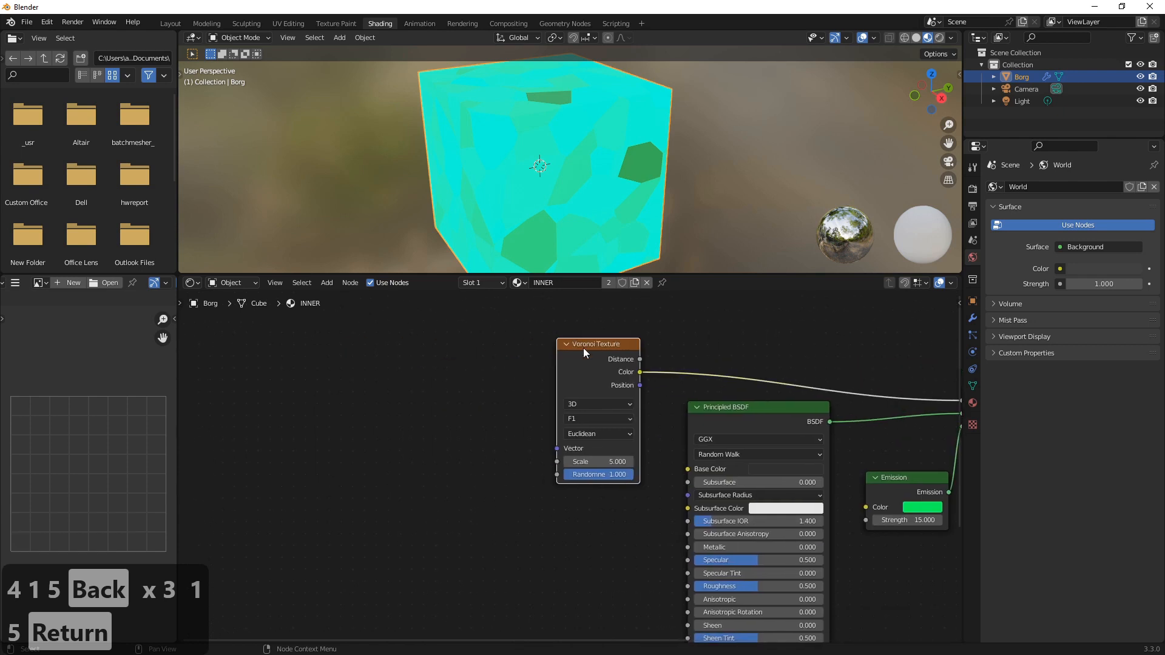
{"action": "left_click", "coordinate": [584, 349]}
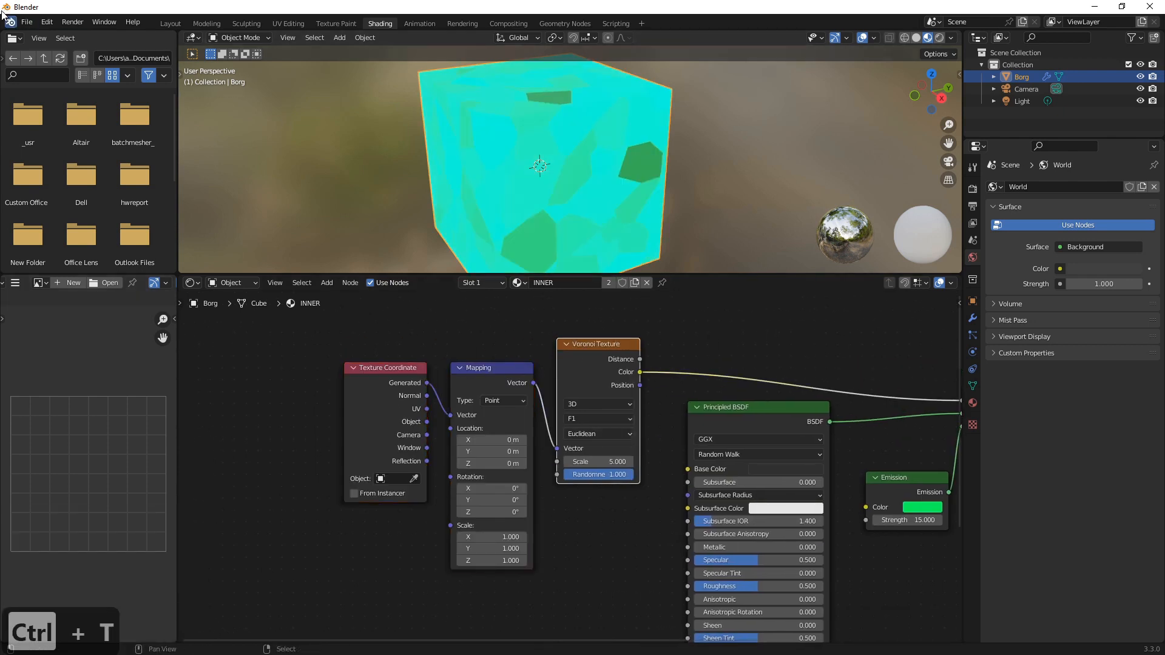
Search the preferences' add-ons for "node" to check whether Node Wrangler is enabled, and close the preferences
{"action": "left_click", "coordinate": [45, 22]}
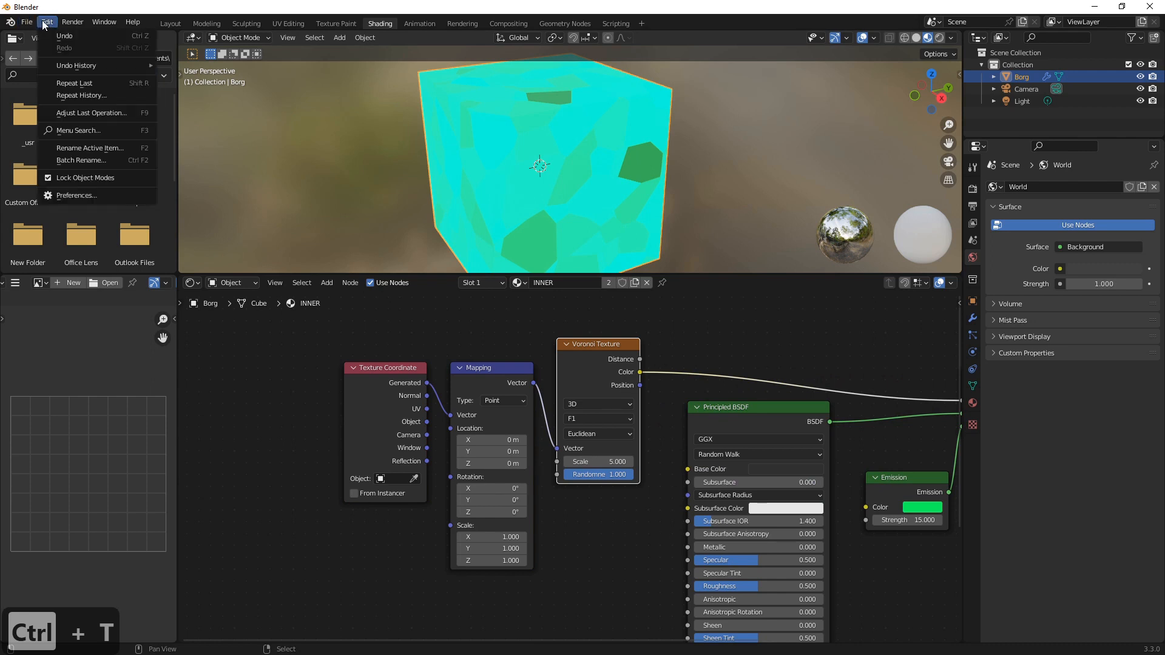
{"action": "left_click", "coordinate": [88, 196]}
{"action": "left_click", "coordinate": [50, 151]}
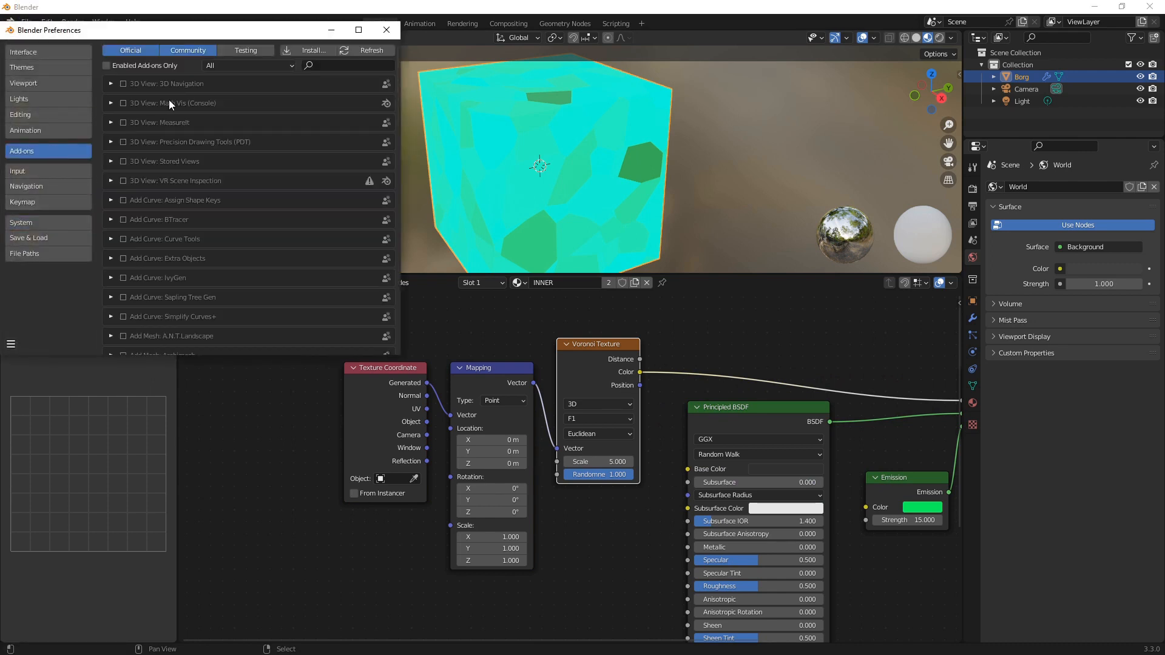
{"action": "left_click", "coordinate": [343, 65]}
{"action": "type", "text": "NODE"}
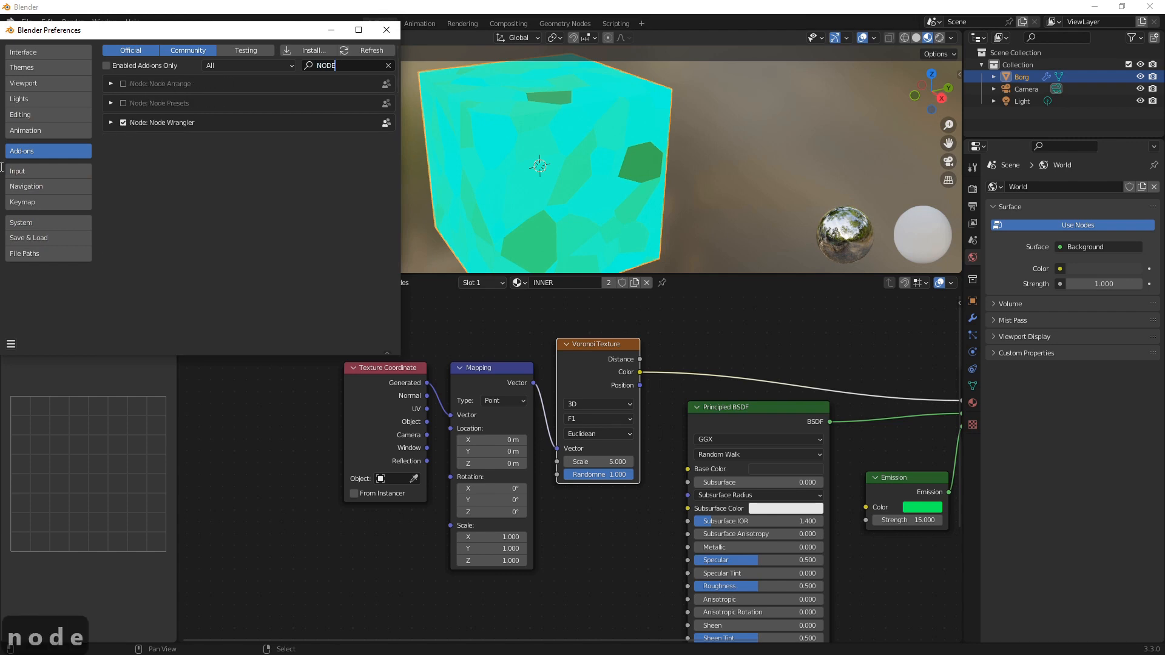
{"action": "left_click", "coordinate": [387, 29]}
Connect the Texture Coordinate's Object output to the Mapping Vector input and move the Voronoi Texture node above the other nodes
{"action": "left_click", "coordinate": [374, 369]}
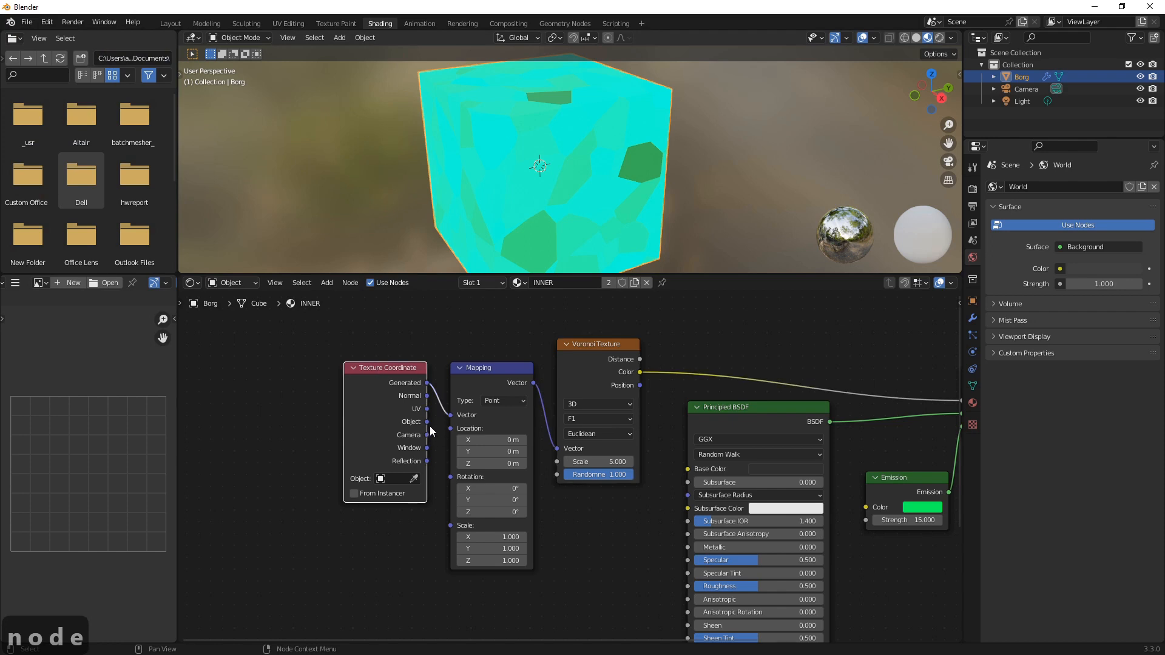
{"action": "left_click_drag", "start_coordinate": [428, 422], "coordinate": [451, 415]}
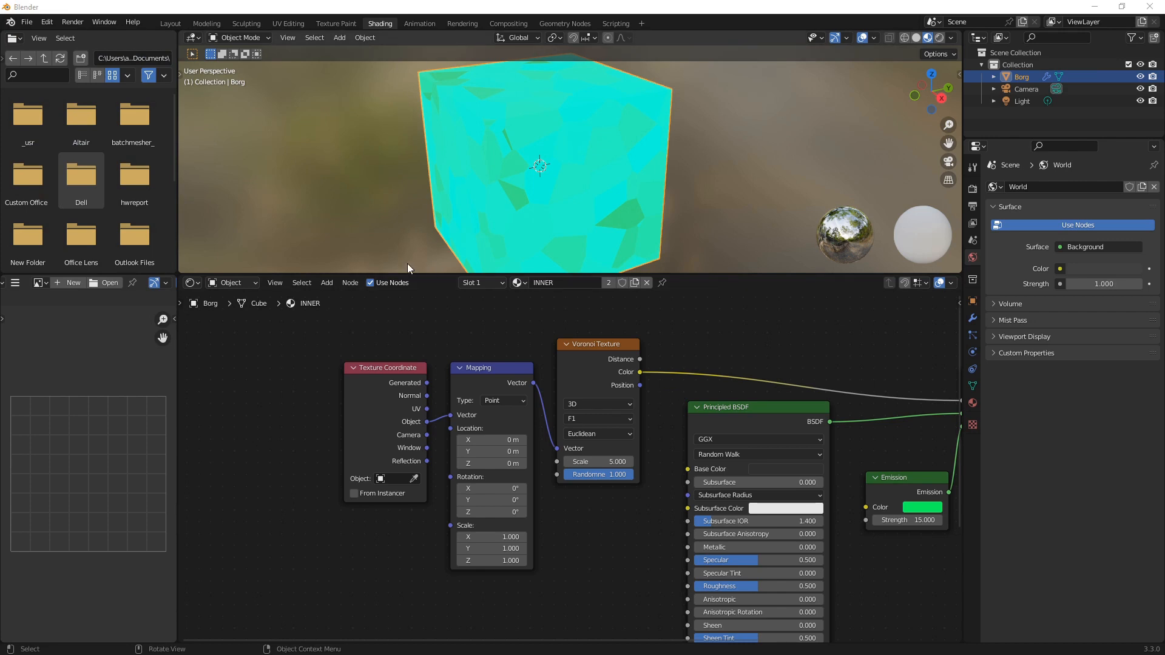
{"action": "left_click", "coordinate": [606, 461]}
{"action": "left_click", "coordinate": [608, 501]}
{"action": "left_click_drag", "start_coordinate": [597, 345], "coordinate": [600, 344]}
{"action": "left_click", "coordinate": [624, 513]}
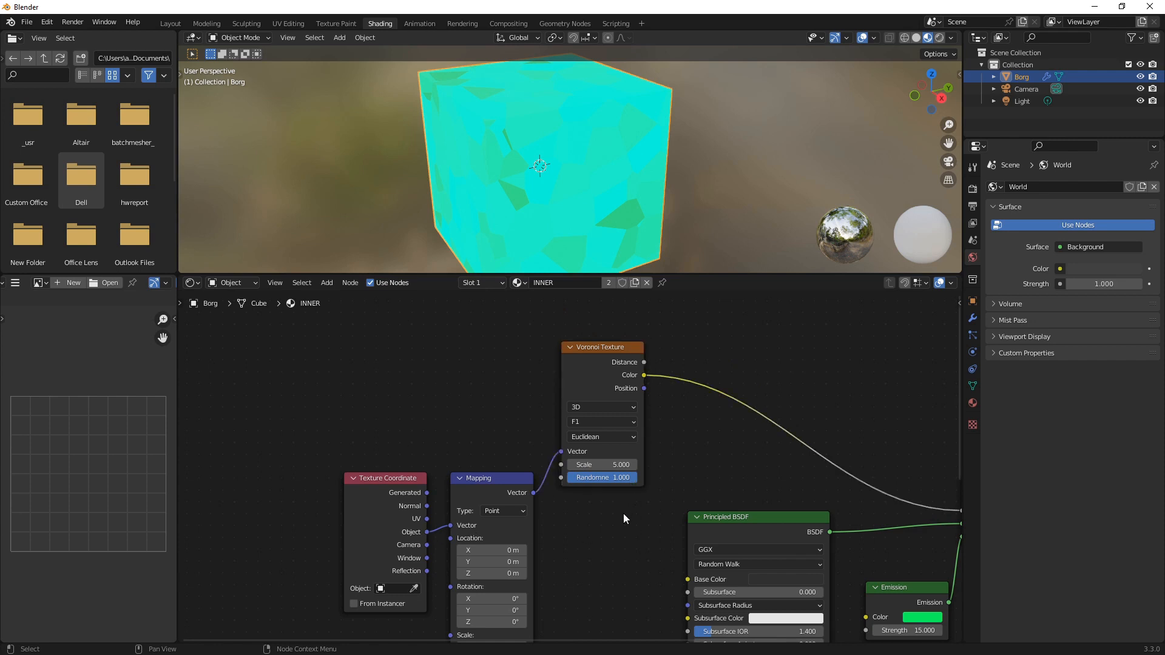
Insert a ColorRamp node on the link between the Voronoi Texture's Color output and the Mix Shader
{"action": "key", "text": "shift+a"}
{"action": "left_click", "coordinate": [595, 509]}
{"action": "type", "text": "COLOR"}
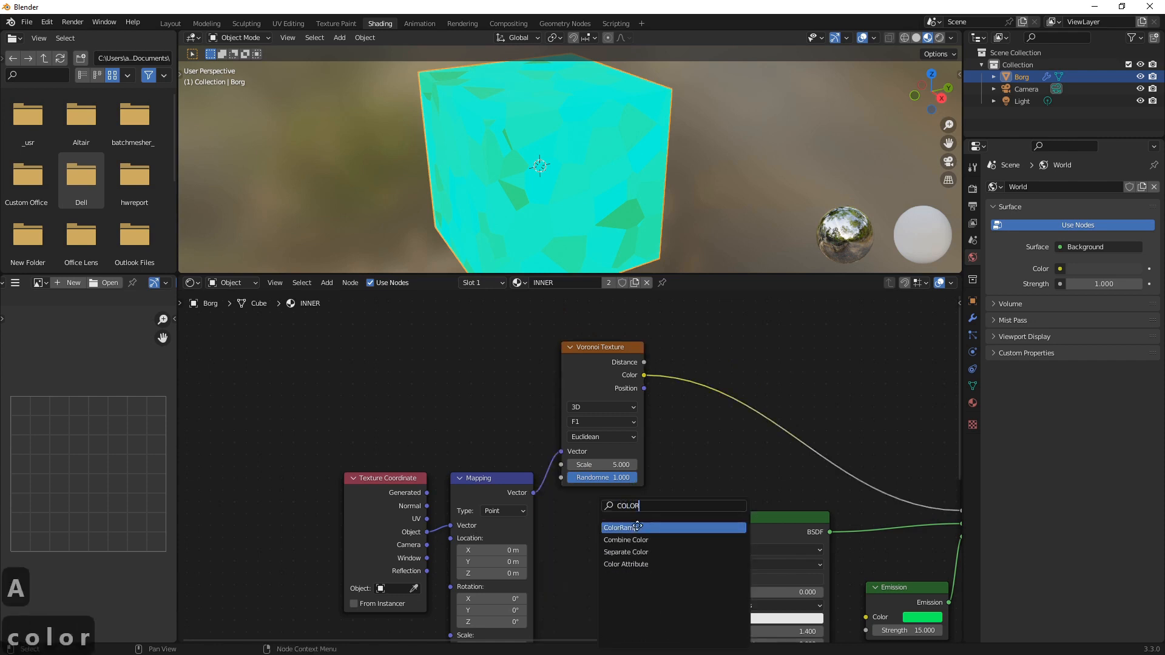
{"action": "key", "text": "Return"}
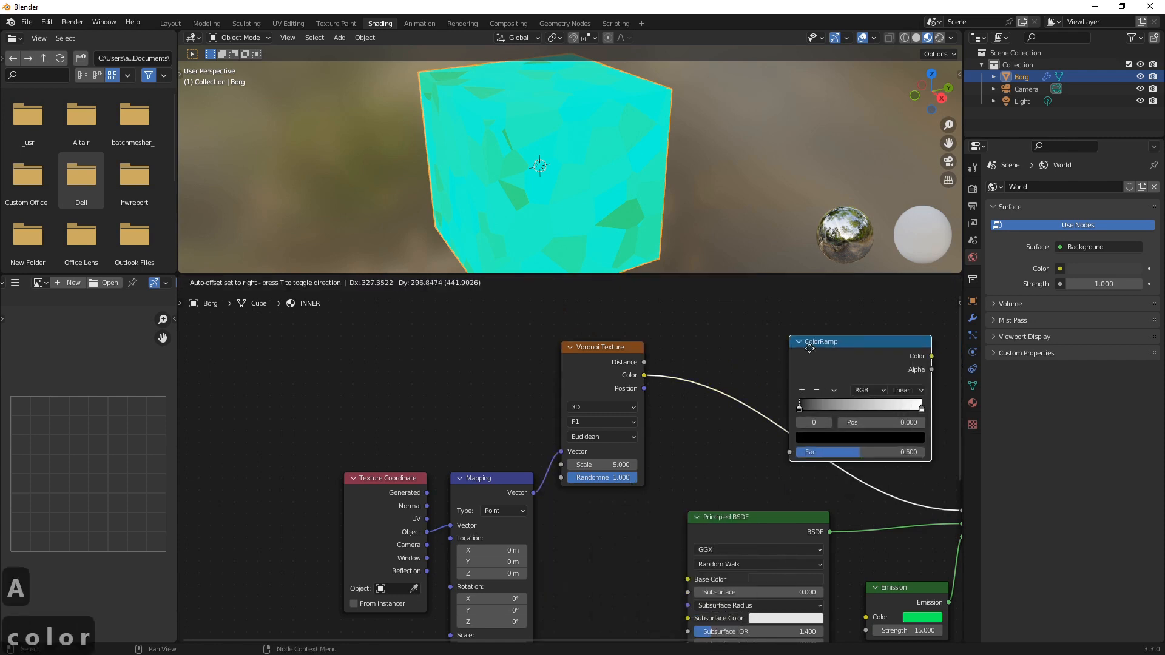
{"action": "left_click", "coordinate": [733, 355]}
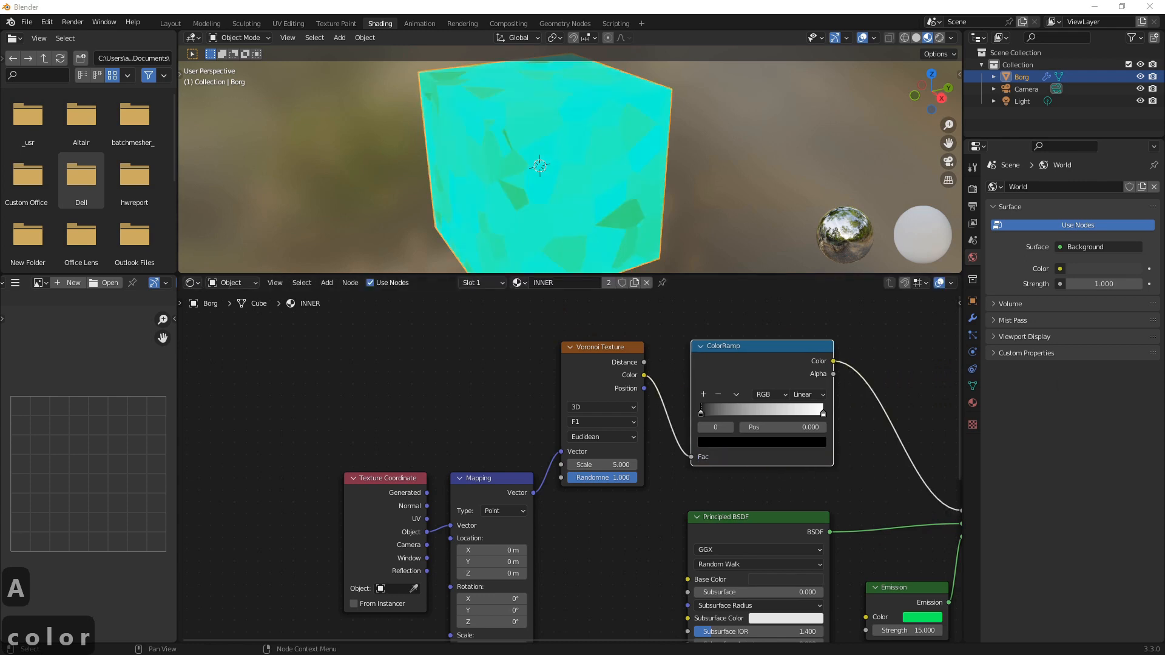
Set the Voronoi Texture's scale to 15 and its distance metric to Chebychev
{"action": "left_click_drag", "start_coordinate": [625, 465], "coordinate": [674, 465]}
{"action": "left_click", "coordinate": [604, 465]}
{"action": "type", "text": "15"}
{"action": "key", "text": "Return"}
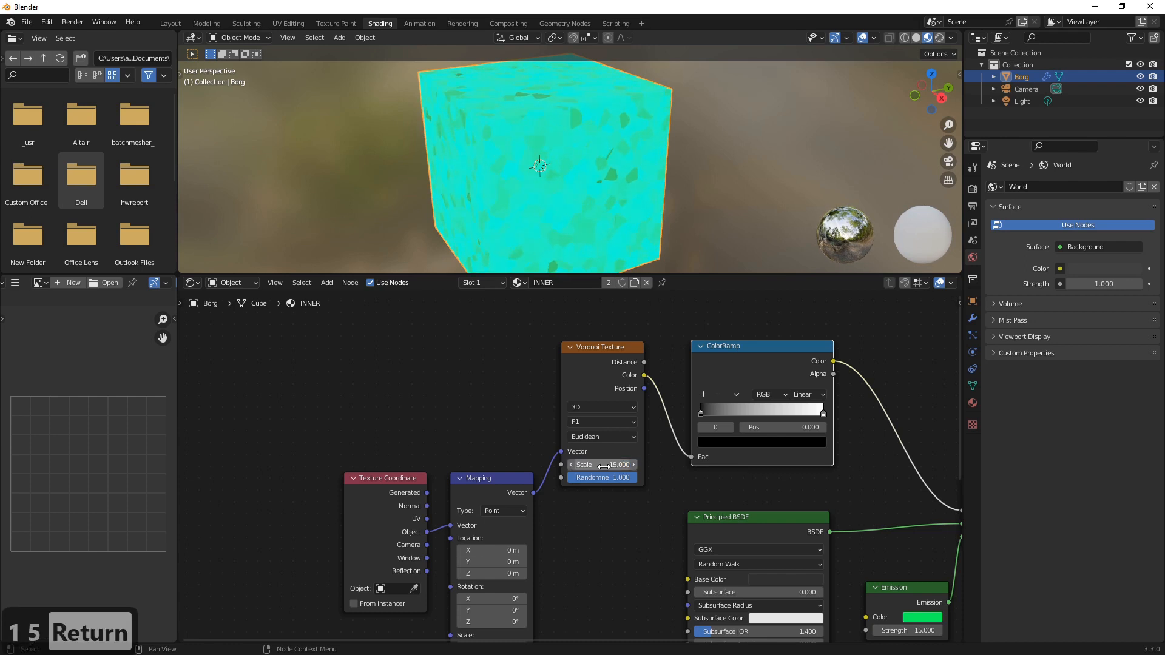
{"action": "left_click", "coordinate": [599, 438]}
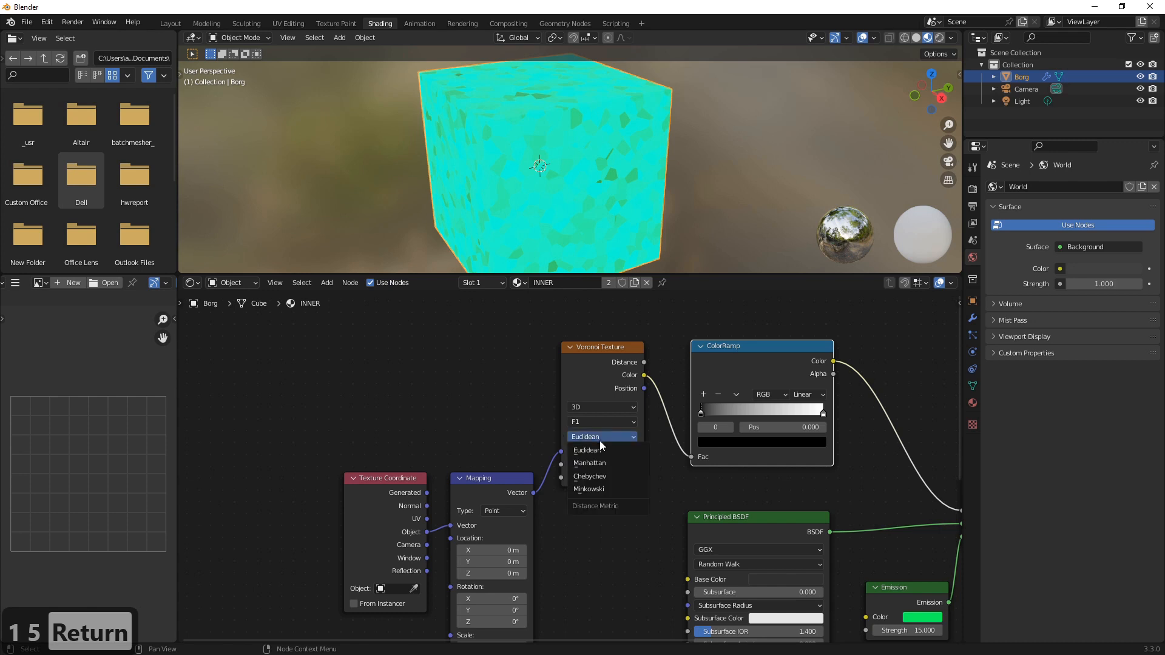
{"action": "left_click", "coordinate": [602, 477]}
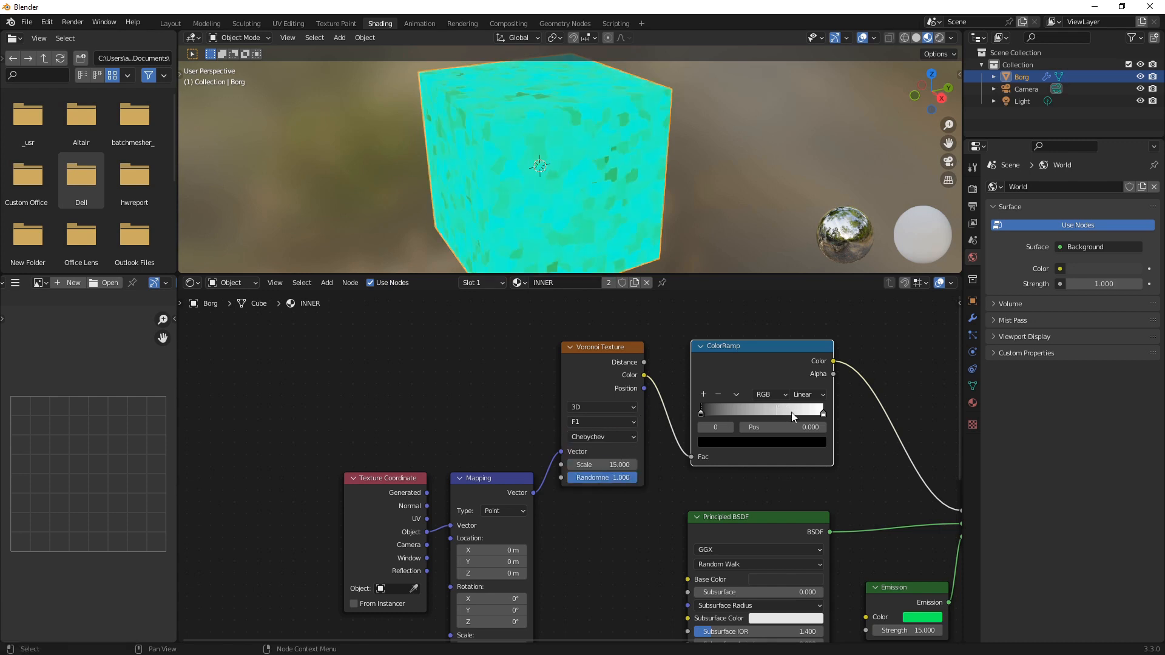
Move the ColorRamp's black stop to 0.695 and change the Emission color to a purer green
{"action": "left_click_drag", "start_coordinate": [703, 414], "coordinate": [821, 417]}
{"action": "left_click_drag", "start_coordinate": [741, 411], "coordinate": [789, 414]}
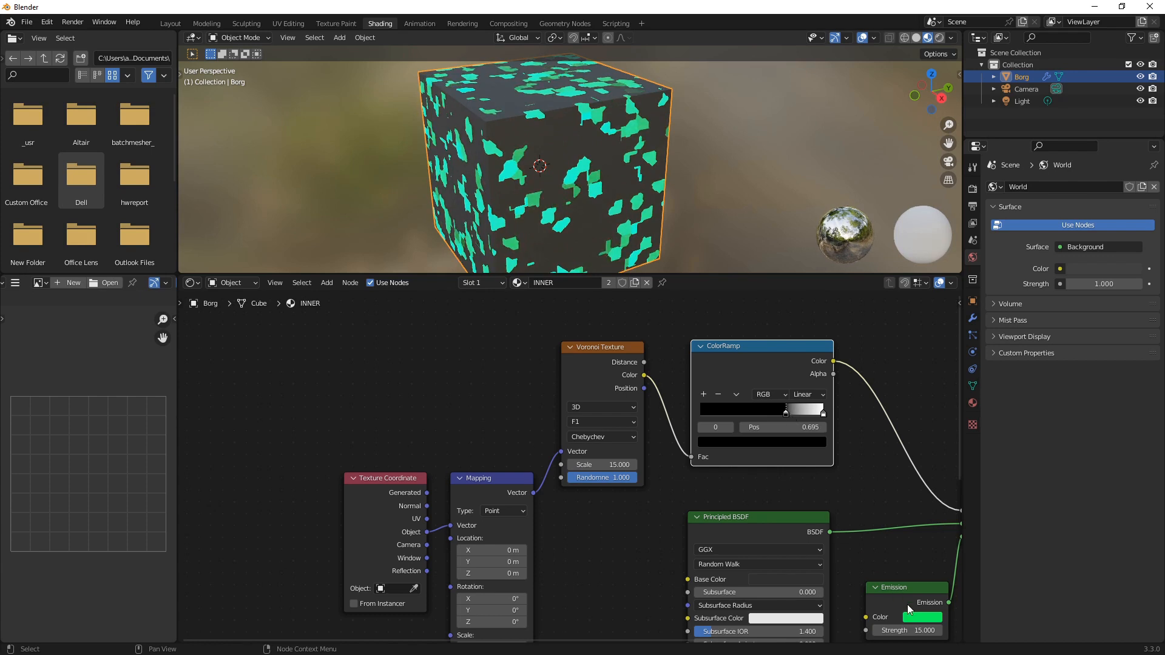
{"action": "left_click", "coordinate": [919, 617]}
{"action": "left_click_drag", "start_coordinate": [925, 456], "coordinate": [918, 463]}
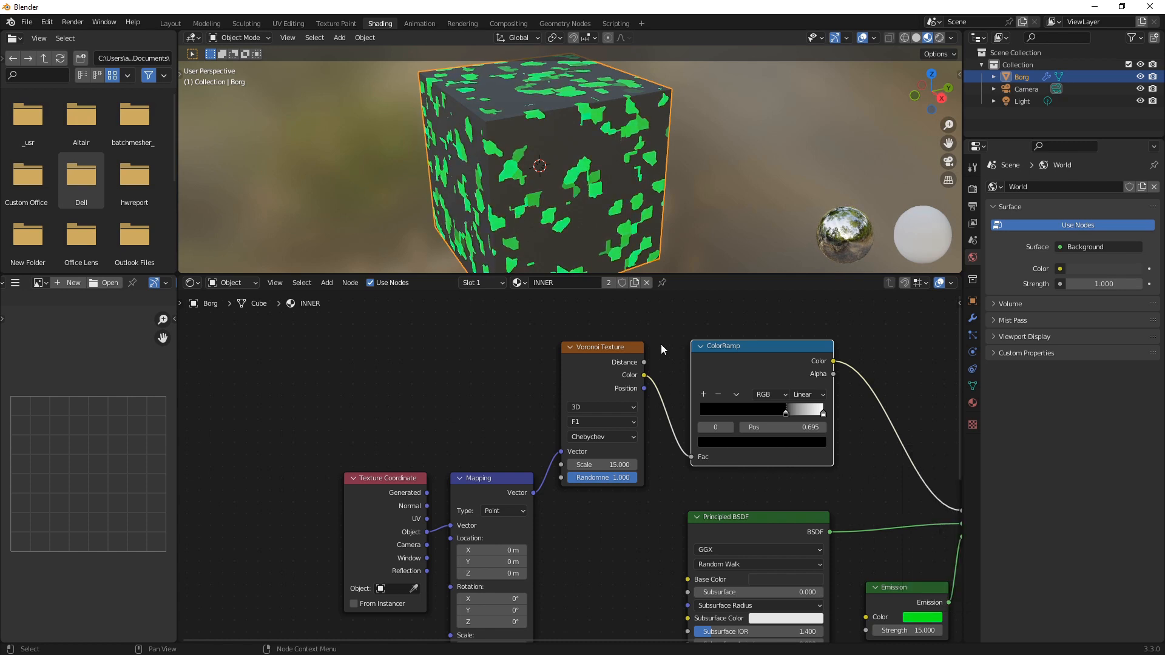
Switch the Voronoi feature output to F2 and shift the ColorRamp's black stop slightly closer to the white stop
{"action": "left_click", "coordinate": [596, 421]}
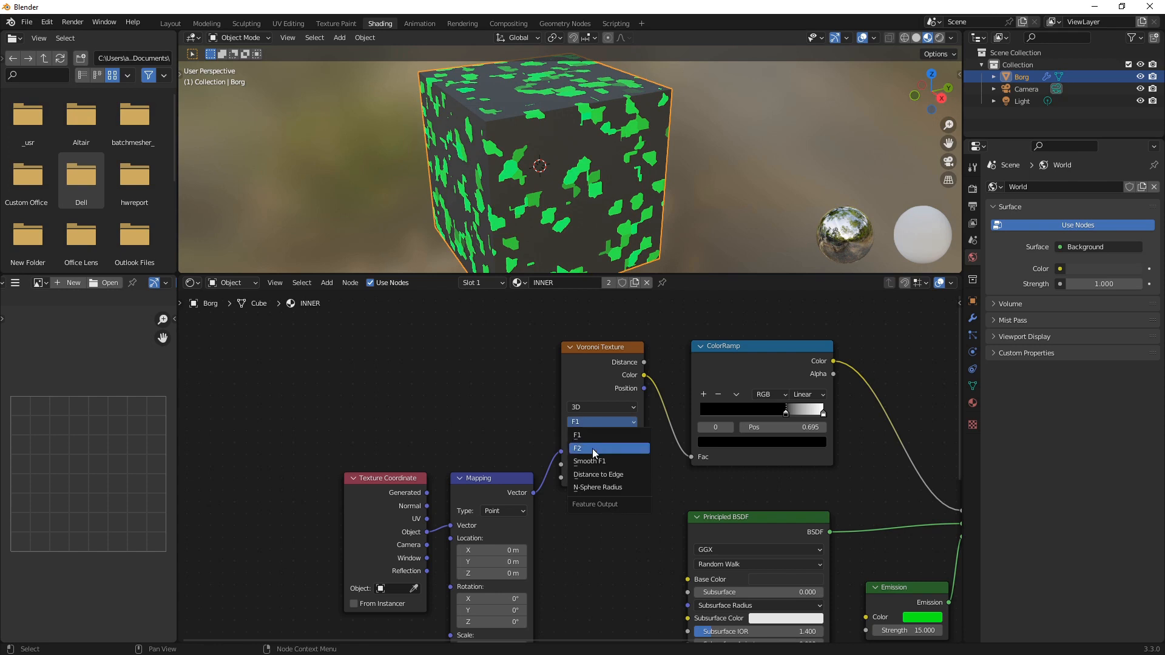
{"action": "left_click", "coordinate": [593, 449]}
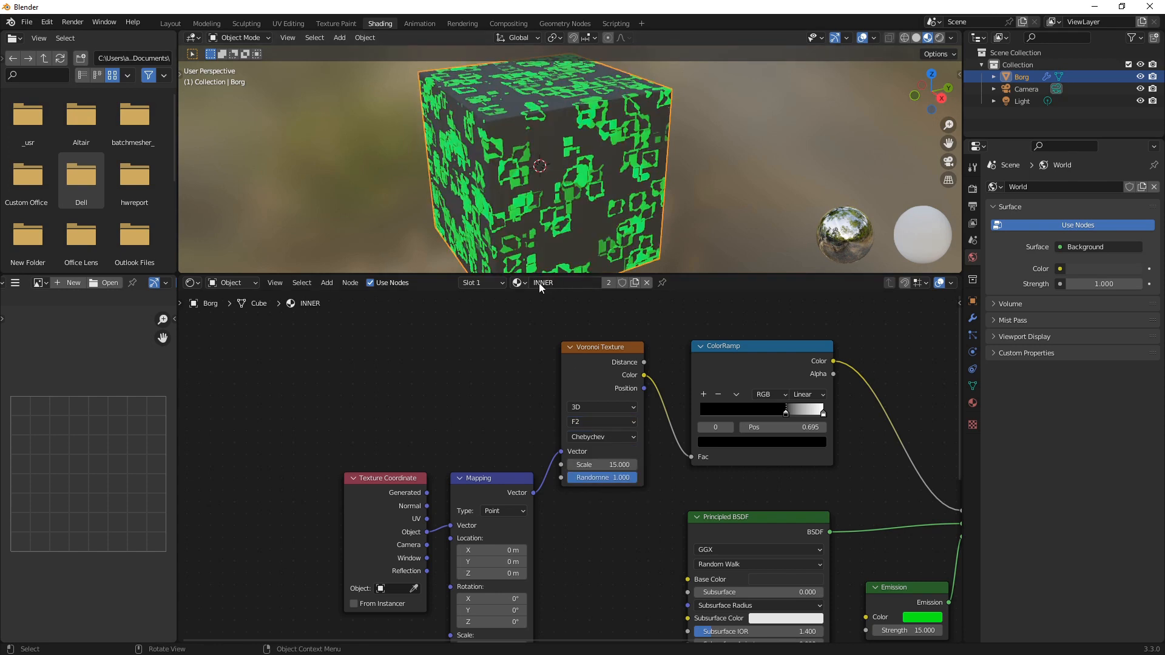
{"action": "left_click_drag", "start_coordinate": [785, 410], "coordinate": [795, 412]}
Add a Bump node beside the Principled BSDF and connect its Normal output to the shader's Normal input
{"action": "scroll", "coordinate": [654, 473], "scroll_direction": "down", "scroll_amount": 1}
{"action": "middle_click_drag", "start_coordinate": [654, 474], "coordinate": [598, 347]}
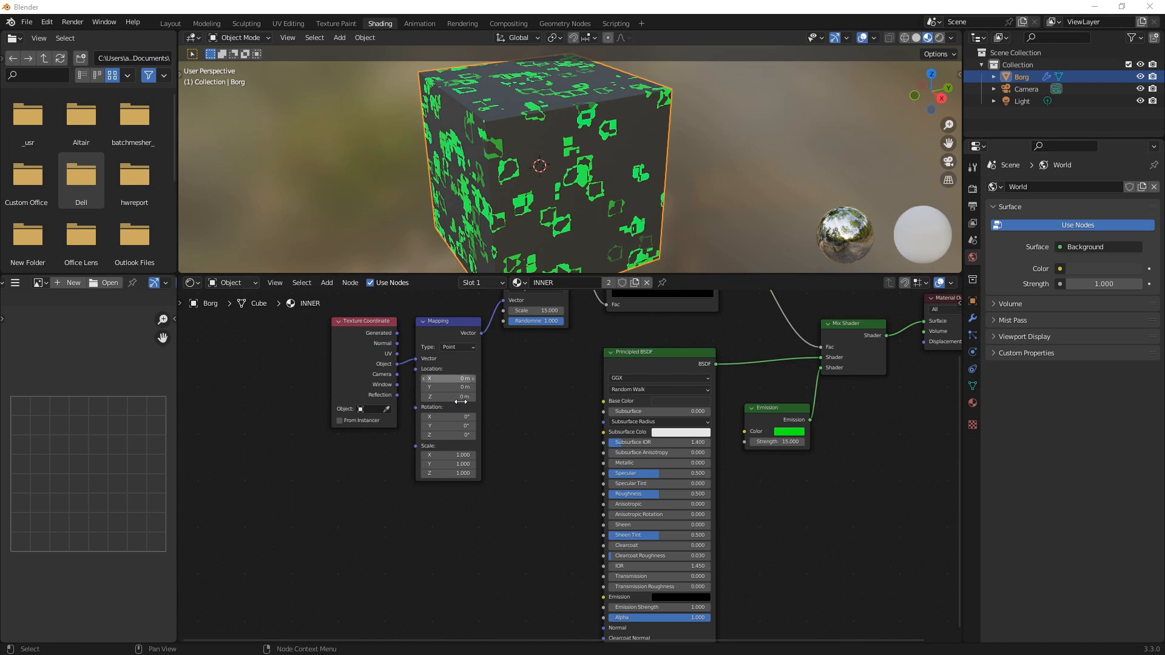
{"action": "key", "text": "shift+a"}
{"action": "left_click", "coordinate": [525, 507]}
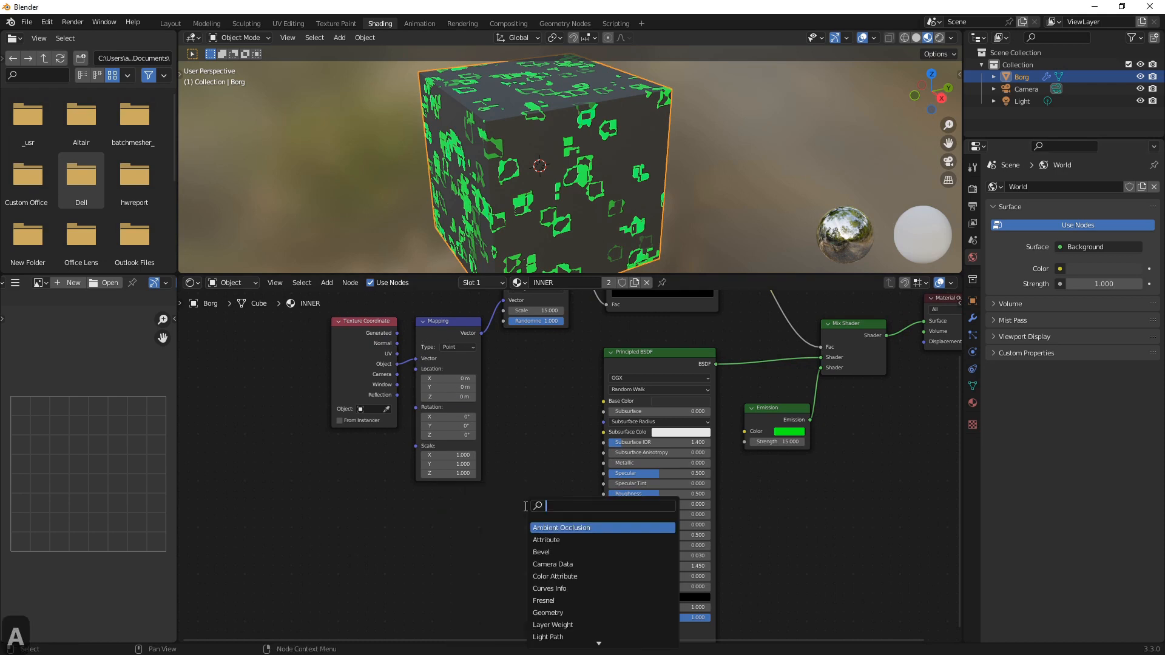
{"action": "type", "text": "BUM"}
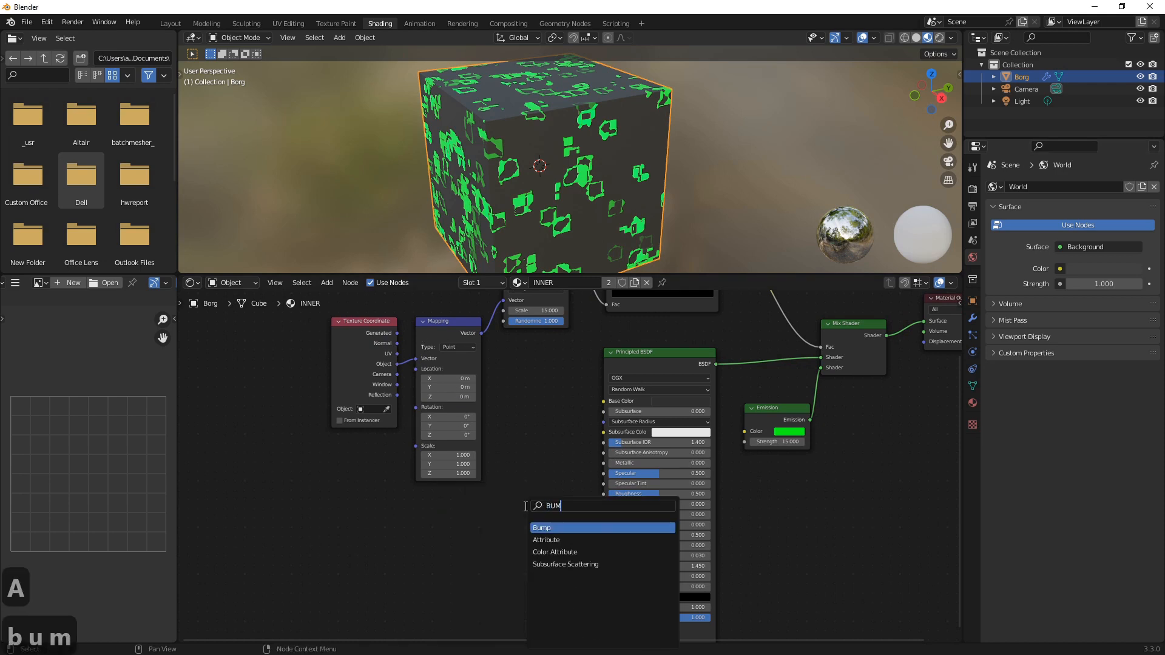
{"action": "left_click", "coordinate": [543, 526]}
{"action": "left_click", "coordinate": [520, 532]}
{"action": "middle_click_drag", "start_coordinate": [598, 545], "coordinate": [721, 418]}
{"action": "scroll", "coordinate": [721, 418], "scroll_direction": "up", "scroll_amount": 1}
{"action": "scroll", "coordinate": [701, 422], "scroll_direction": "up", "scroll_amount": 3}
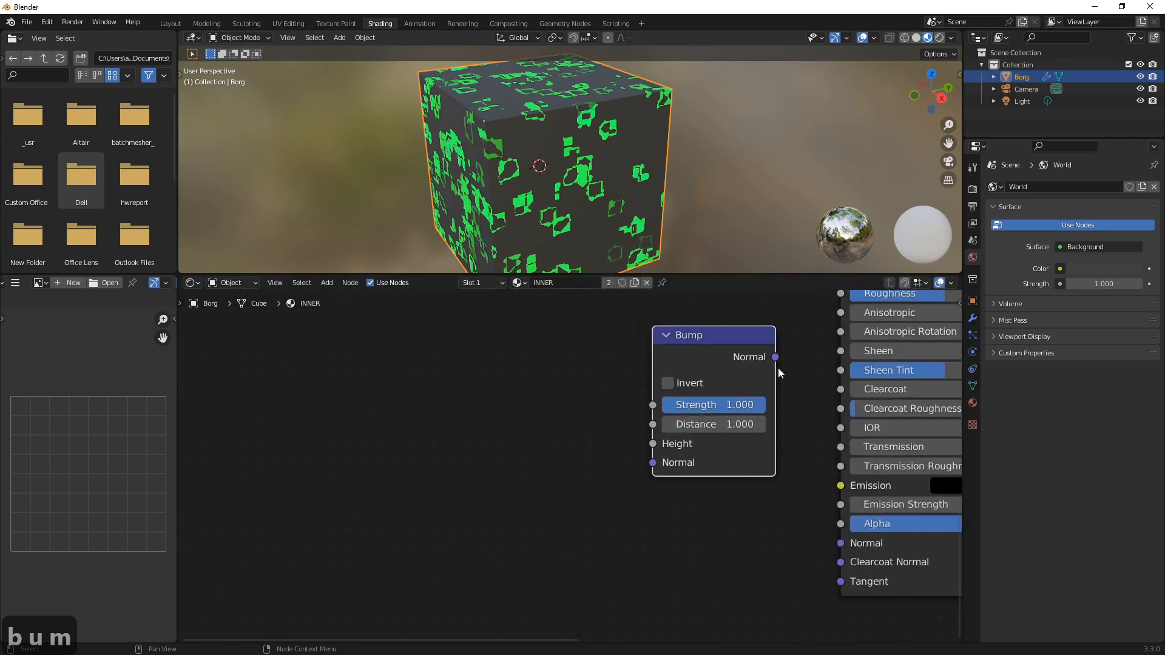
{"action": "left_click_drag", "start_coordinate": [775, 356], "coordinate": [841, 544]}
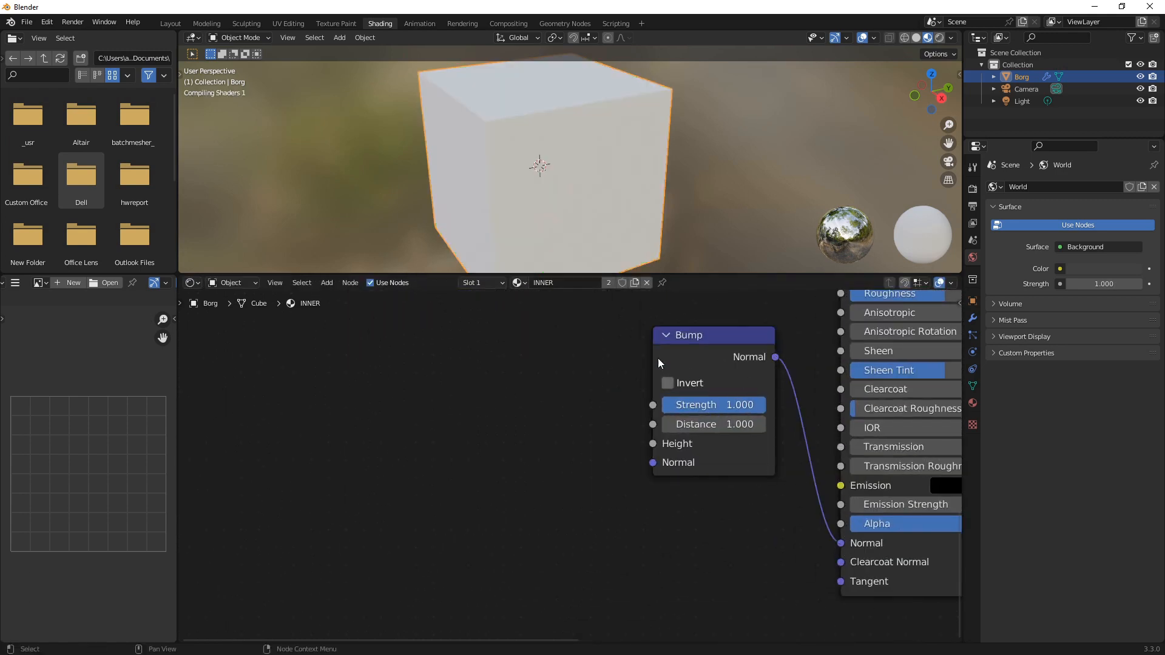
Move the Voronoi and its mapping nodes further from the shaders and connect the Voronoi Color output to the Bump Height input
{"action": "scroll", "coordinate": [691, 370], "scroll_direction": "down", "scroll_amount": 5}
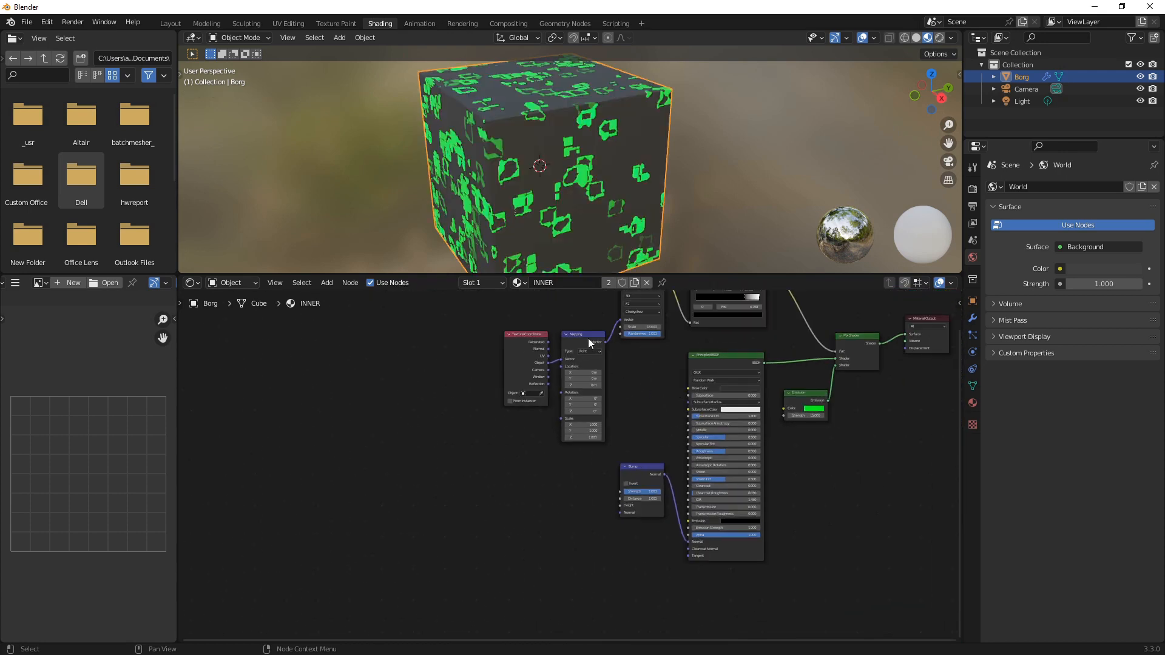
{"action": "middle_click_drag", "start_coordinate": [636, 396], "coordinate": [648, 451]}
{"action": "left_click_drag", "start_coordinate": [463, 357], "coordinate": [635, 458]}
{"action": "left_click_drag", "start_coordinate": [591, 406], "coordinate": [433, 471]}
{"action": "scroll", "coordinate": [511, 476], "scroll_direction": "up", "scroll_amount": 4}
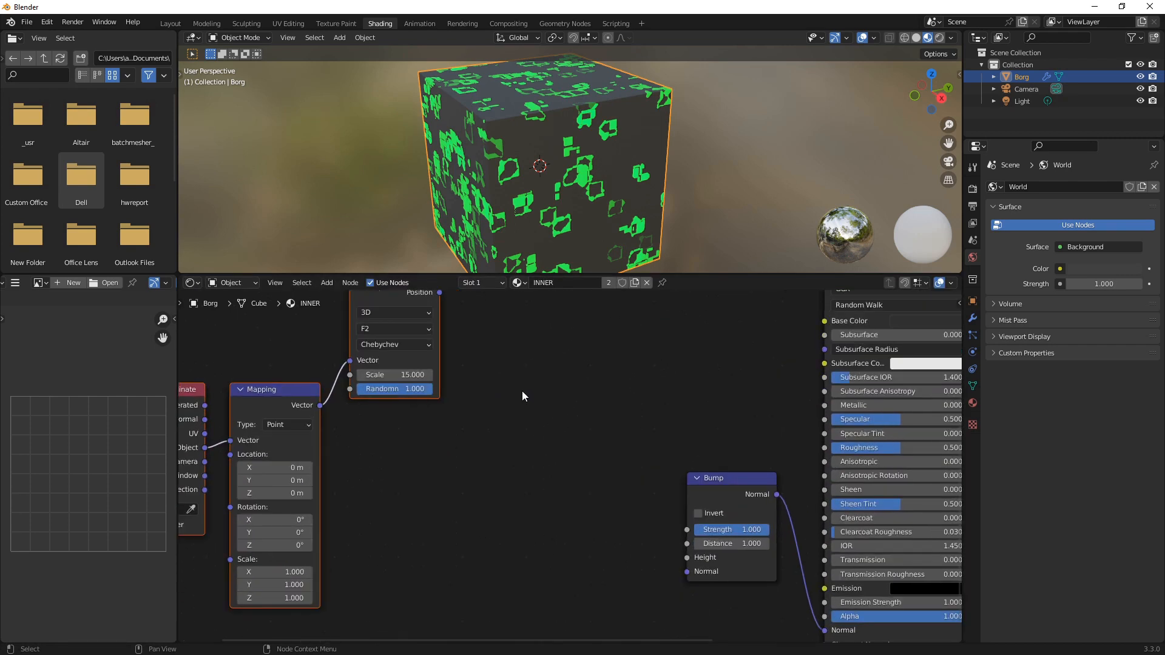
{"action": "middle_click_drag", "start_coordinate": [470, 348], "coordinate": [476, 411]}
{"action": "left_click_drag", "start_coordinate": [446, 341], "coordinate": [692, 620]}
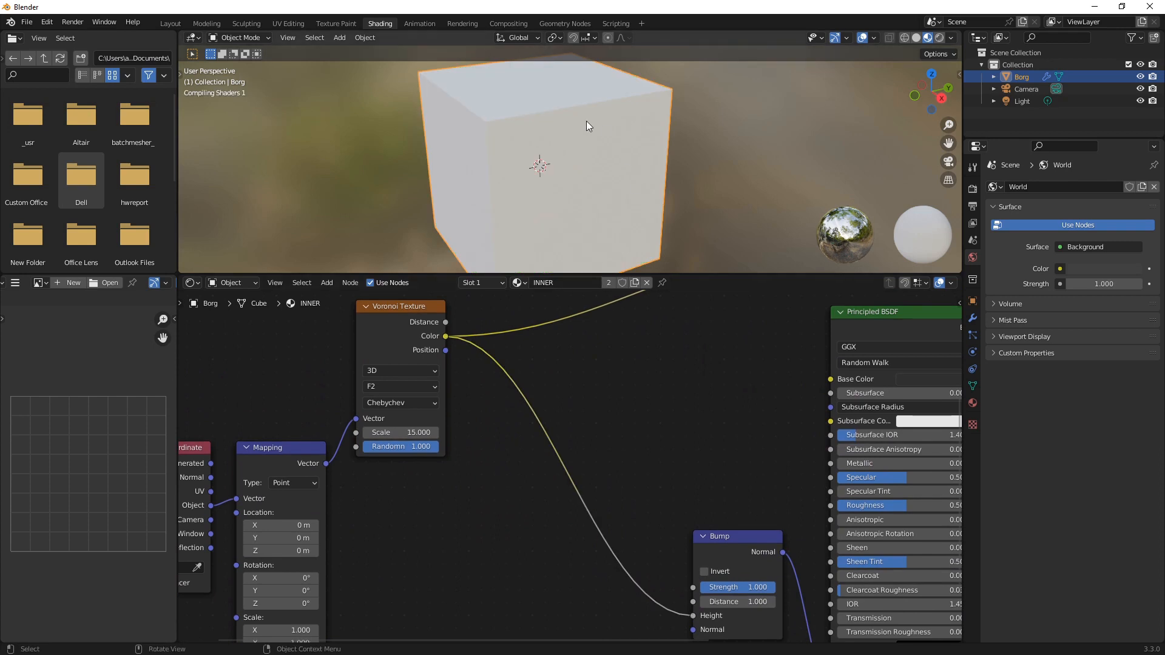
Darken the Principled BSDF's Base Color slightly after checking the bump on the cube's surface
{"action": "mouse_move", "coordinate": [555, 155]}
{"action": "middle_mouse_down"}
{"action": "mouse_move", "coordinate": [606, 159]}
{"action": "mouse_move", "coordinate": [501, 156]}
{"action": "mouse_move", "coordinate": [537, 161]}
{"action": "middle_mouse_up"}
{"action": "scroll", "coordinate": [501, 157], "scroll_direction": "up", "scroll_amount": 2}
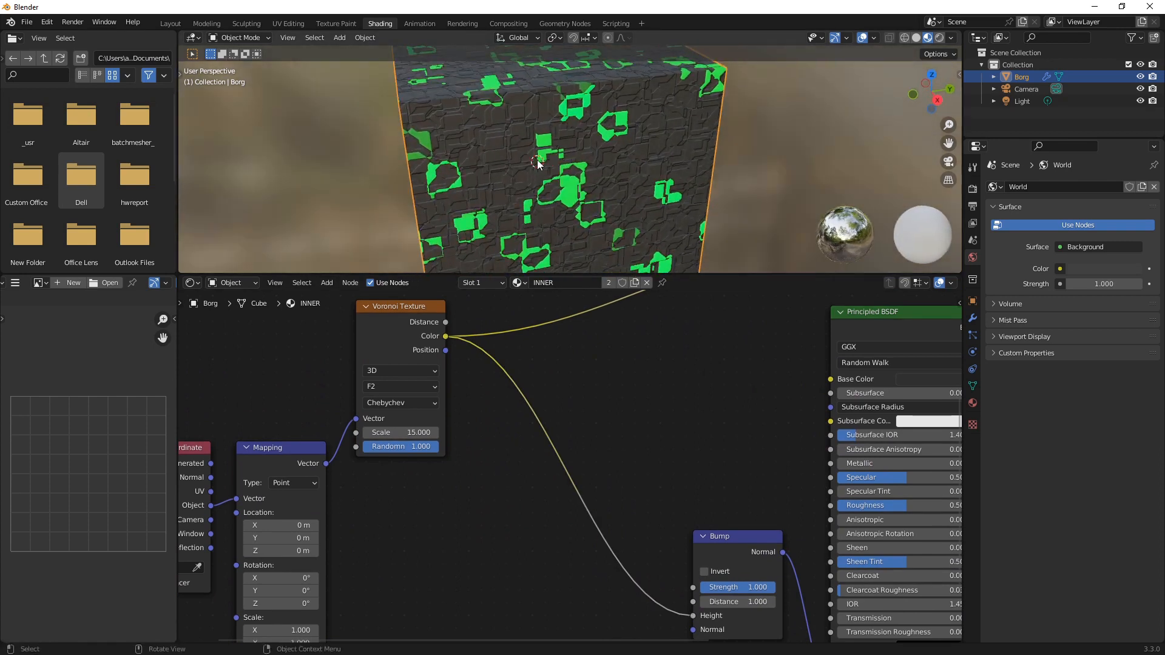
{"action": "scroll", "coordinate": [538, 160], "scroll_direction": "down", "scroll_amount": 2}
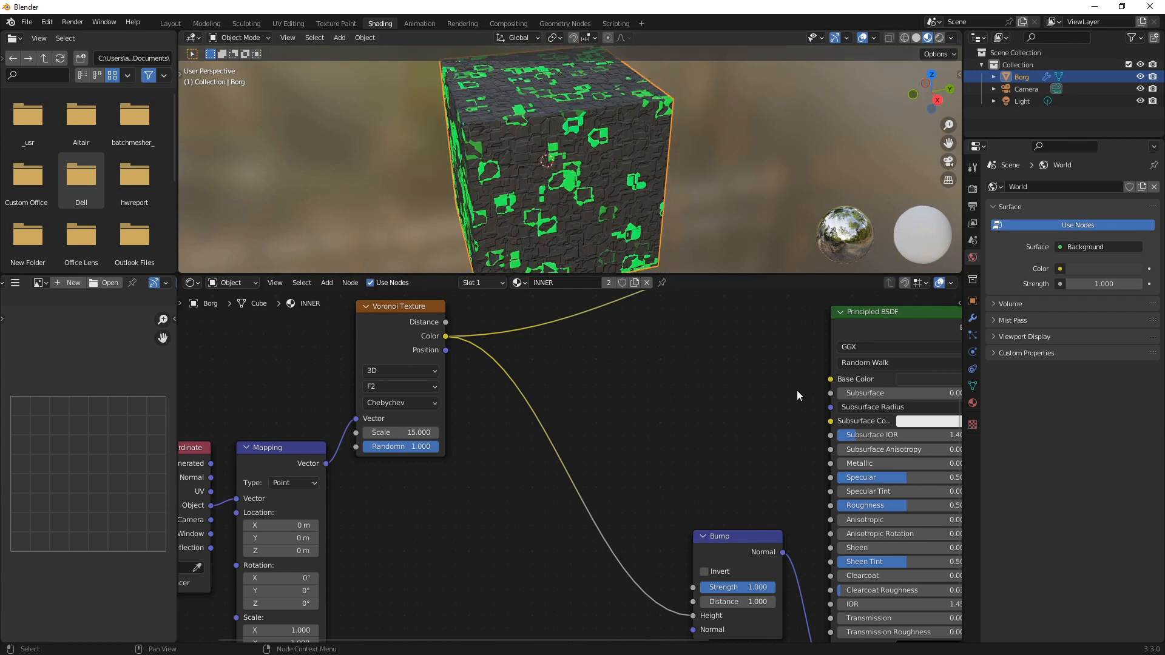
{"action": "middle_click_drag", "start_coordinate": [797, 391], "coordinate": [614, 396]}
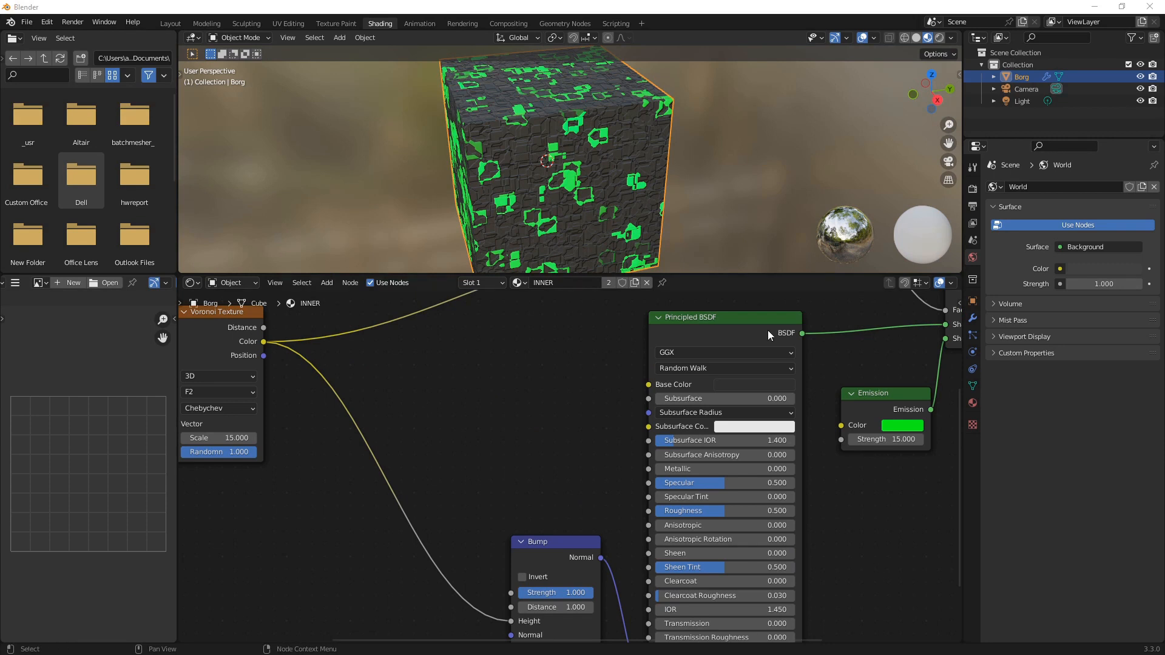
{"action": "left_click", "coordinate": [759, 388]}
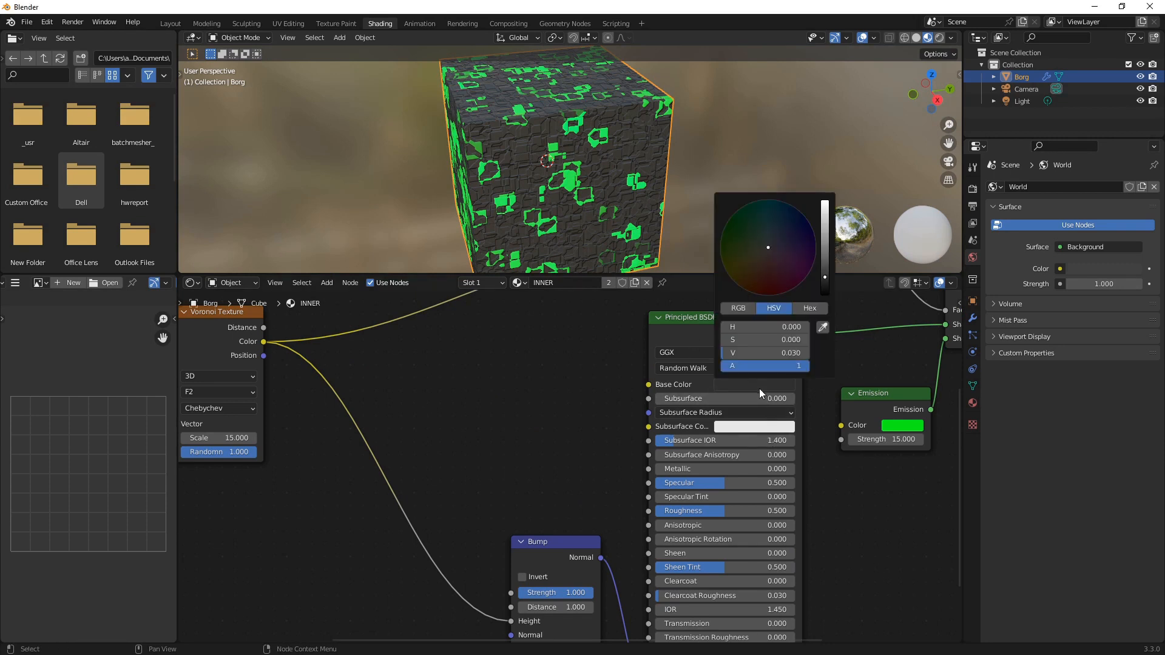
{"action": "left_click_drag", "start_coordinate": [825, 277], "coordinate": [825, 286]}
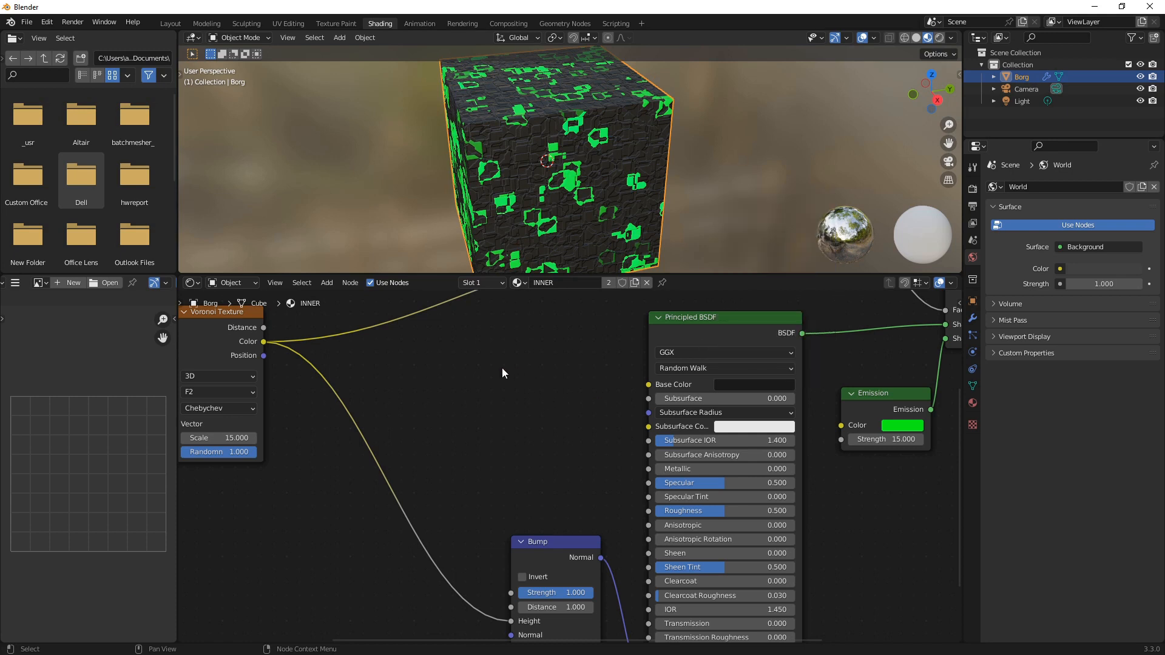
Connect the Voronoi Color output to the Principled BSDF's Roughness input and inspect the cube up close and as a whole
{"action": "middle_click_drag", "start_coordinate": [425, 370], "coordinate": [494, 361]}
{"action": "left_click_drag", "start_coordinate": [333, 333], "coordinate": [716, 506]}
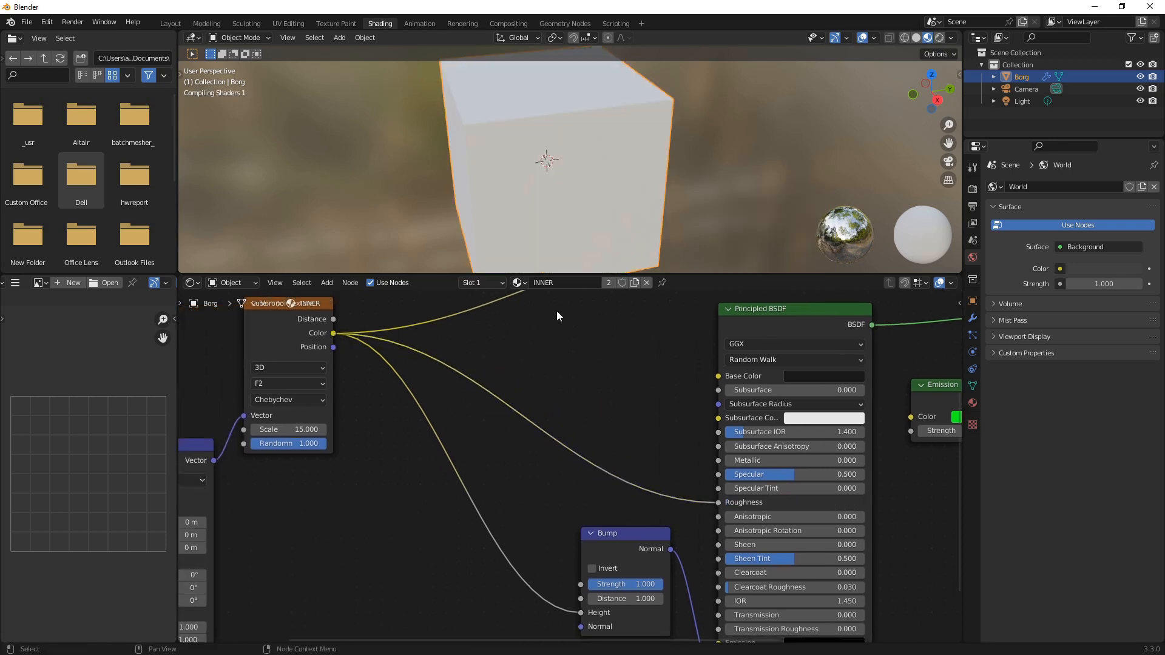
{"action": "middle_click_drag", "start_coordinate": [567, 155], "coordinate": [580, 159]}
{"action": "scroll", "coordinate": [560, 147], "scroll_direction": "up", "scroll_amount": 3}
{"action": "middle_click_drag", "start_coordinate": [508, 143], "coordinate": [513, 163]}
{"action": "middle_click_drag", "start_coordinate": [446, 110], "coordinate": [496, 138]}
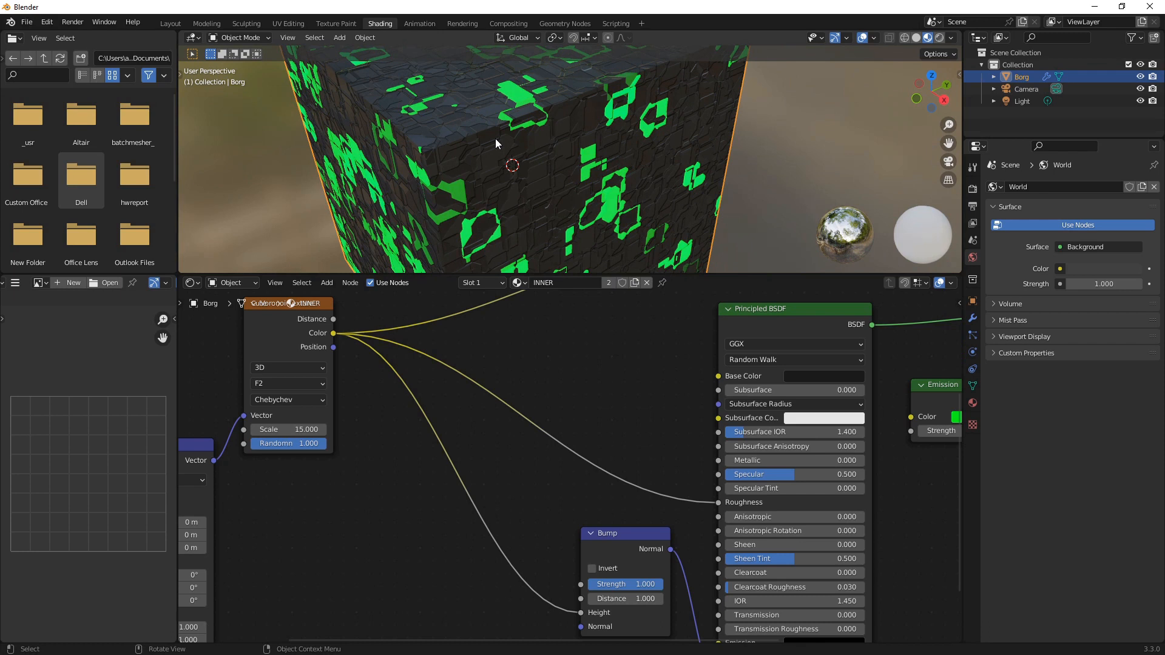
{"action": "key", "text": "KP_Decimal"}
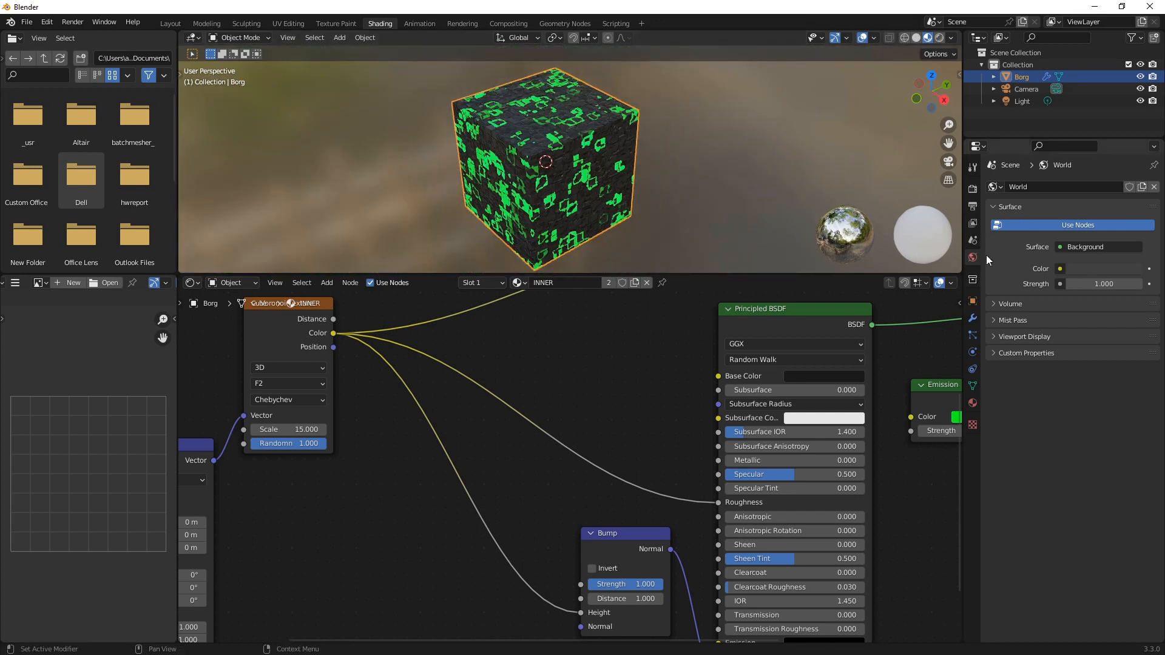
Enable Ambient Occlusion, Bloom and Screen Space Reflections in the Eevee render settings
{"action": "left_click", "coordinate": [974, 190]}
{"action": "left_click", "coordinate": [974, 206]}
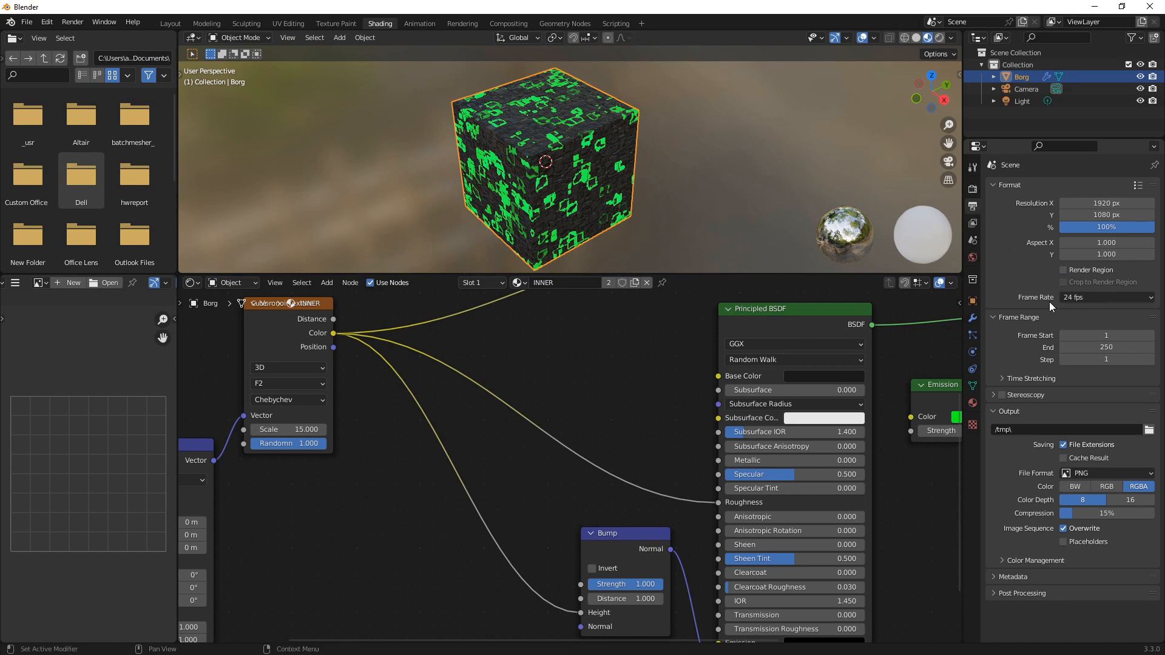
{"action": "left_click", "coordinate": [974, 190]}
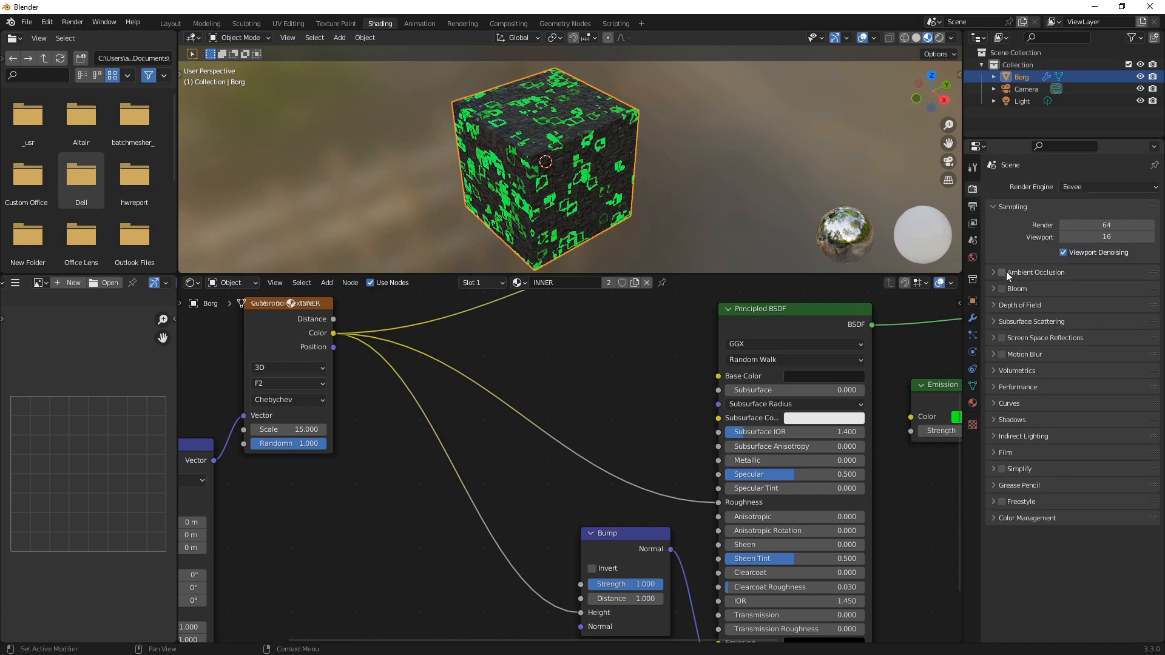
{"action": "left_click", "coordinate": [1002, 289]}
{"action": "left_click", "coordinate": [1006, 344]}
{"action": "middle_click_drag", "start_coordinate": [658, 133], "coordinate": [847, 82]}
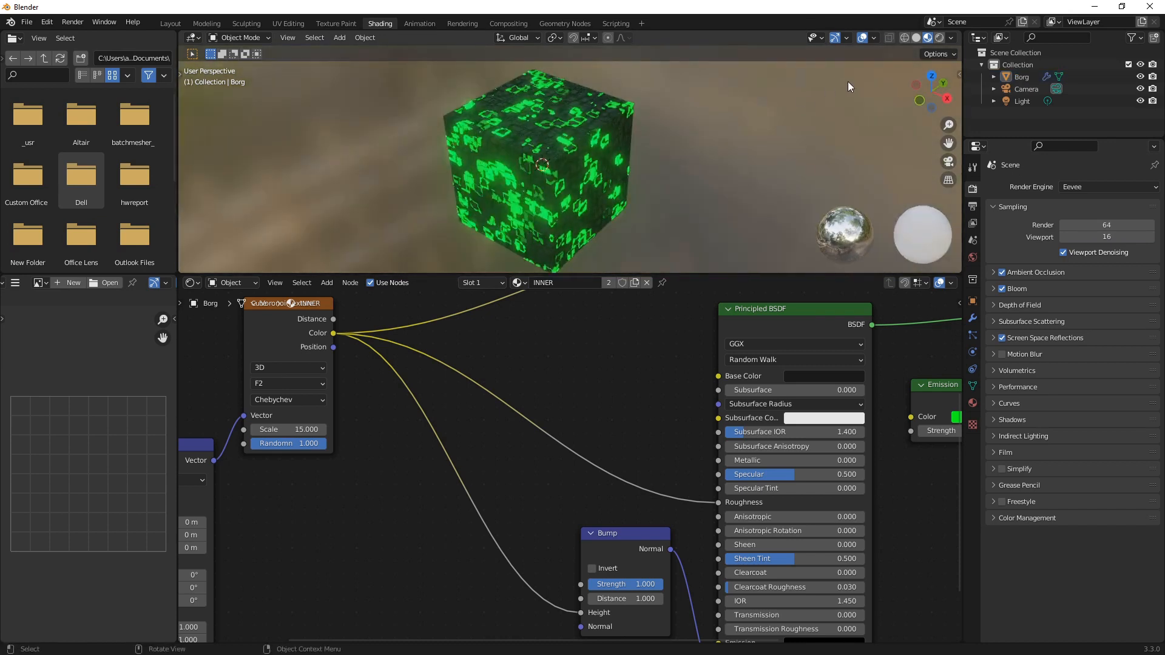
Switch the viewport to Rendered shading and set the World background color to black
{"action": "left_click", "coordinate": [939, 39]}
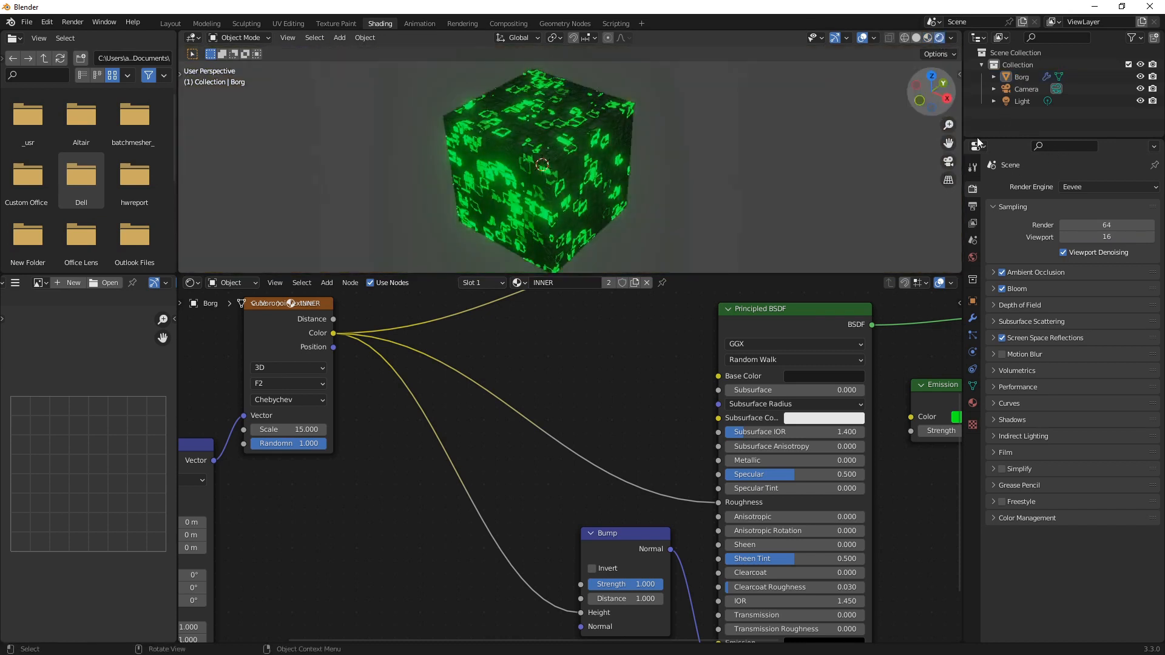
{"action": "left_click", "coordinate": [973, 207]}
{"action": "left_click", "coordinate": [973, 256]}
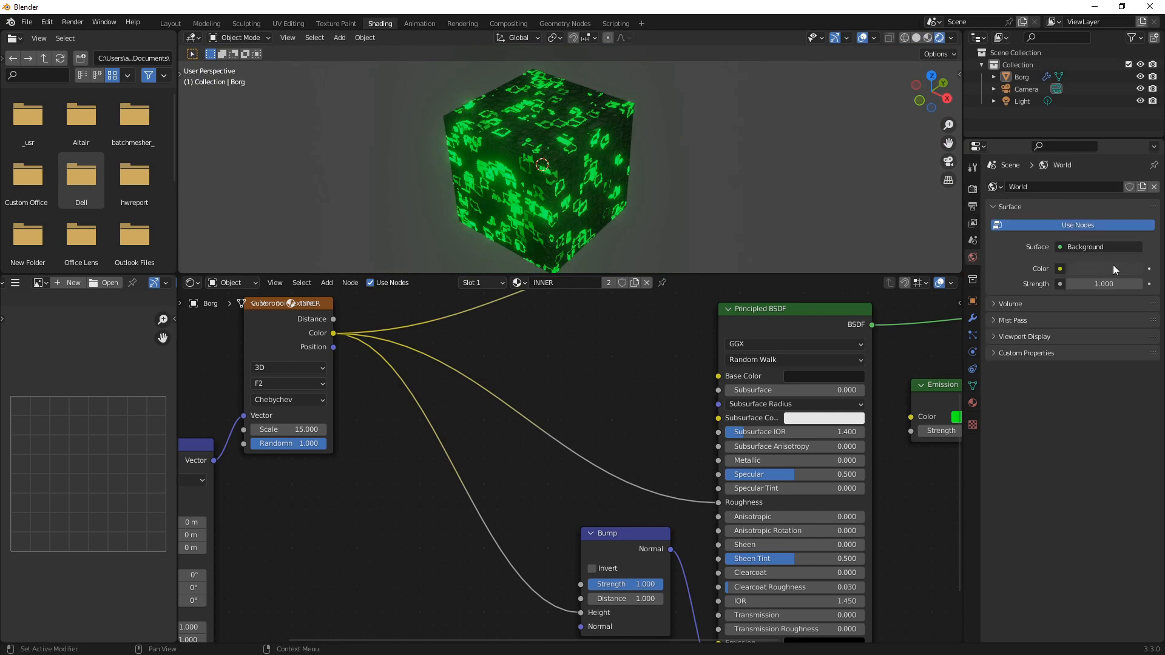
{"action": "left_click", "coordinate": [1108, 267]}
{"action": "left_click", "coordinate": [1132, 179]}
Inspect the glowing cube against the black background and return the viewport to Material Preview shading
{"action": "middle_click_drag", "start_coordinate": [738, 165], "coordinate": [671, 172]}
{"action": "middle_click_drag", "start_coordinate": [625, 350], "coordinate": [705, 322]}
{"action": "scroll", "coordinate": [668, 322], "scroll_direction": "down", "scroll_amount": 3}
{"action": "middle_click_drag", "start_coordinate": [618, 173], "coordinate": [515, 162]}
{"action": "left_click", "coordinate": [928, 37]}
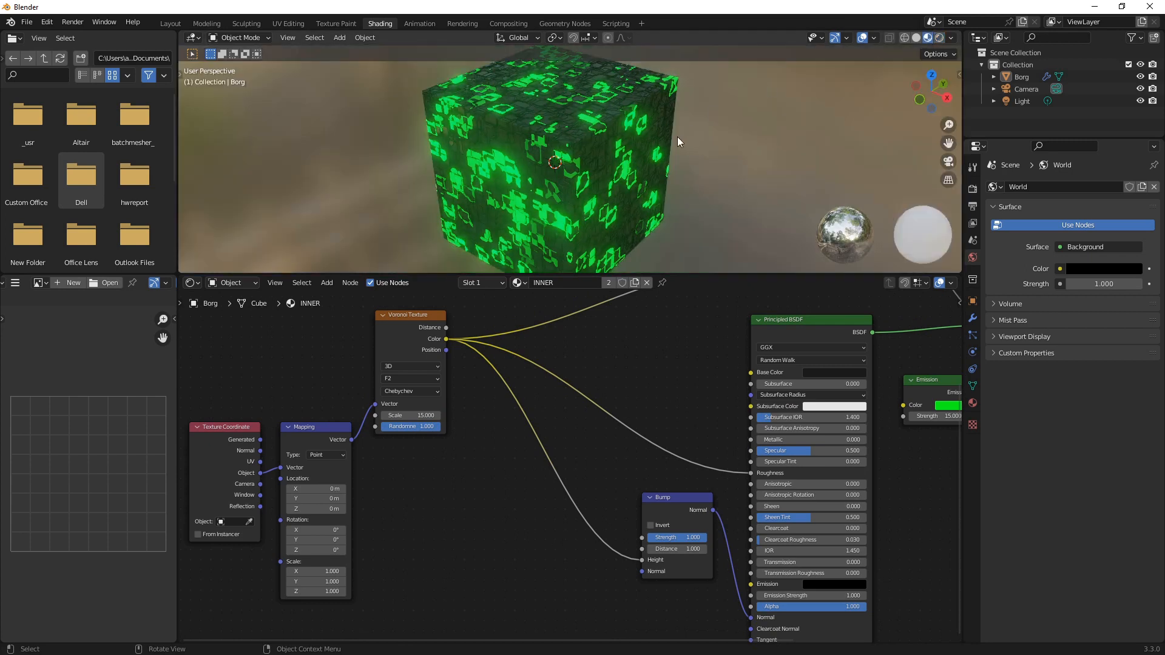
{"action": "scroll", "coordinate": [679, 137], "scroll_direction": "down", "scroll_amount": 2}
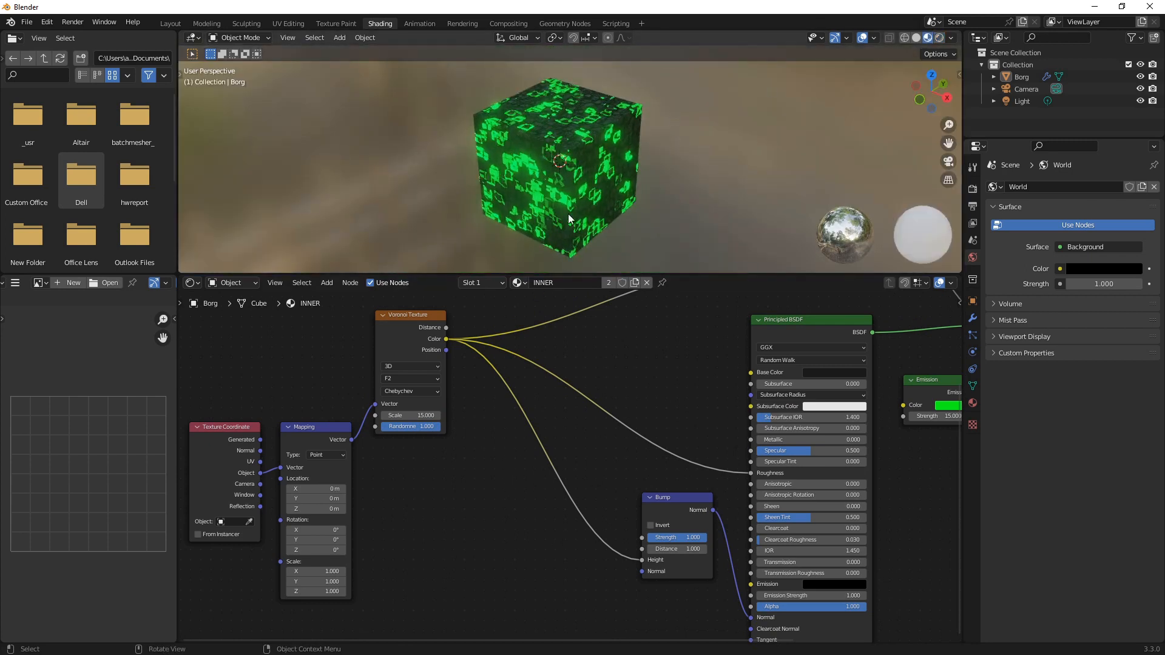
Switch to the Geometry Nodes workspace and show its viewport in Material Preview shading
{"action": "left_click", "coordinate": [563, 23]}
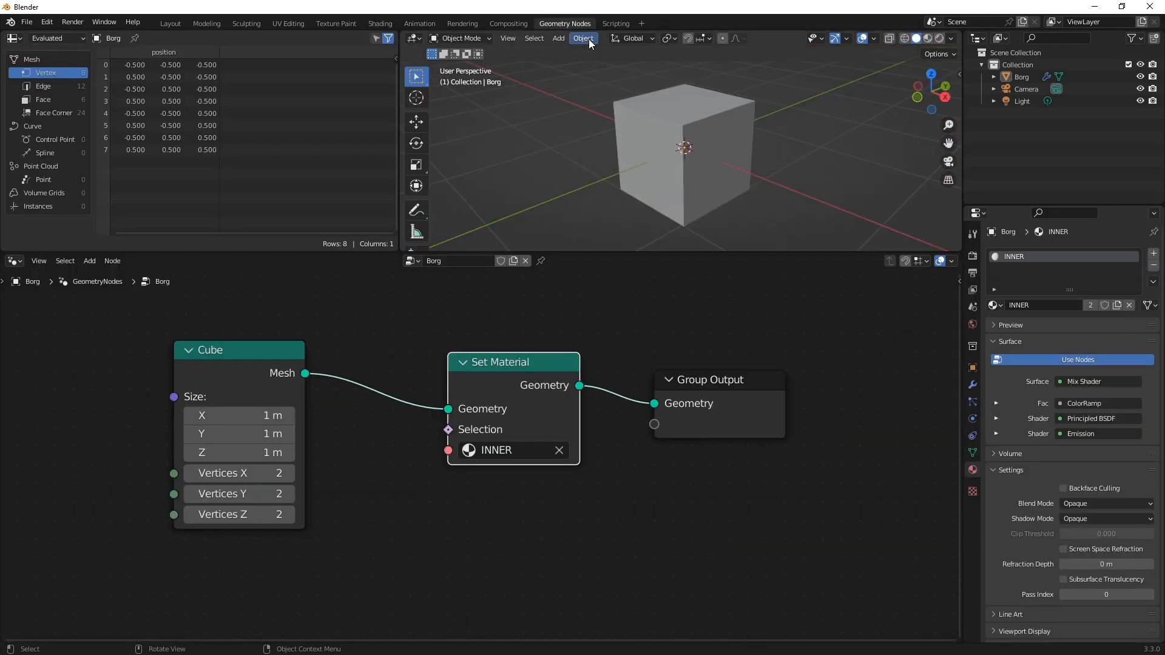
{"action": "key", "text": "Home"}
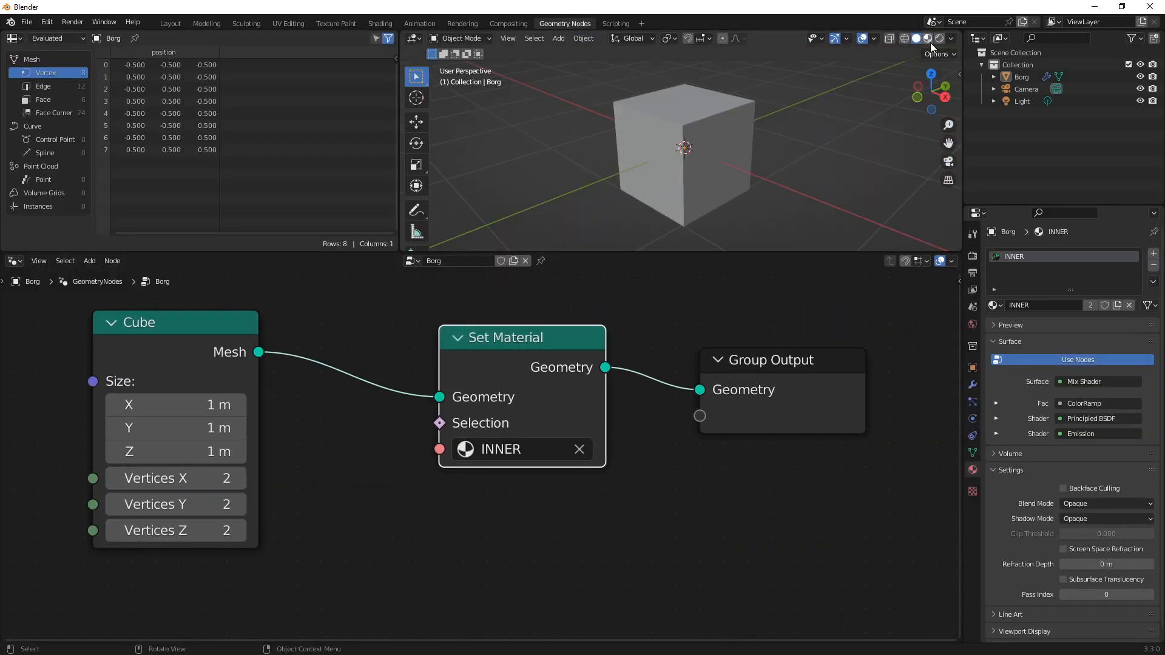
{"action": "left_click", "coordinate": [928, 39]}
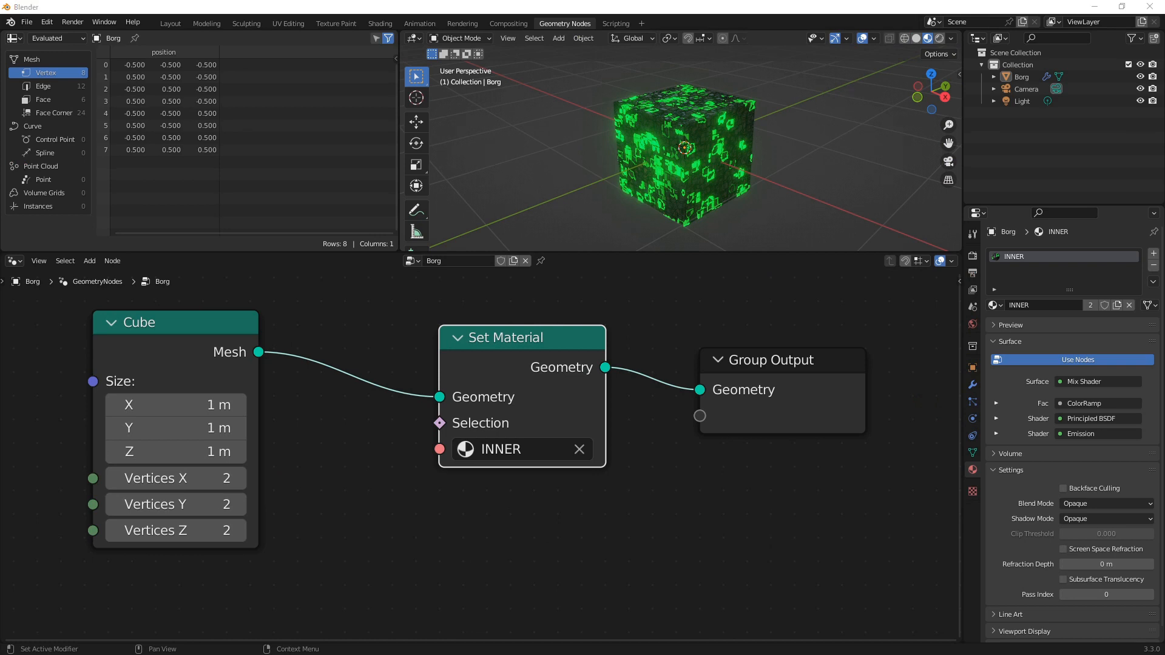
Move the Group Output node further from Set Material and shift the Cube and Set Material nodes up to free space
{"action": "scroll", "coordinate": [263, 300], "scroll_direction": "down", "scroll_amount": 4}
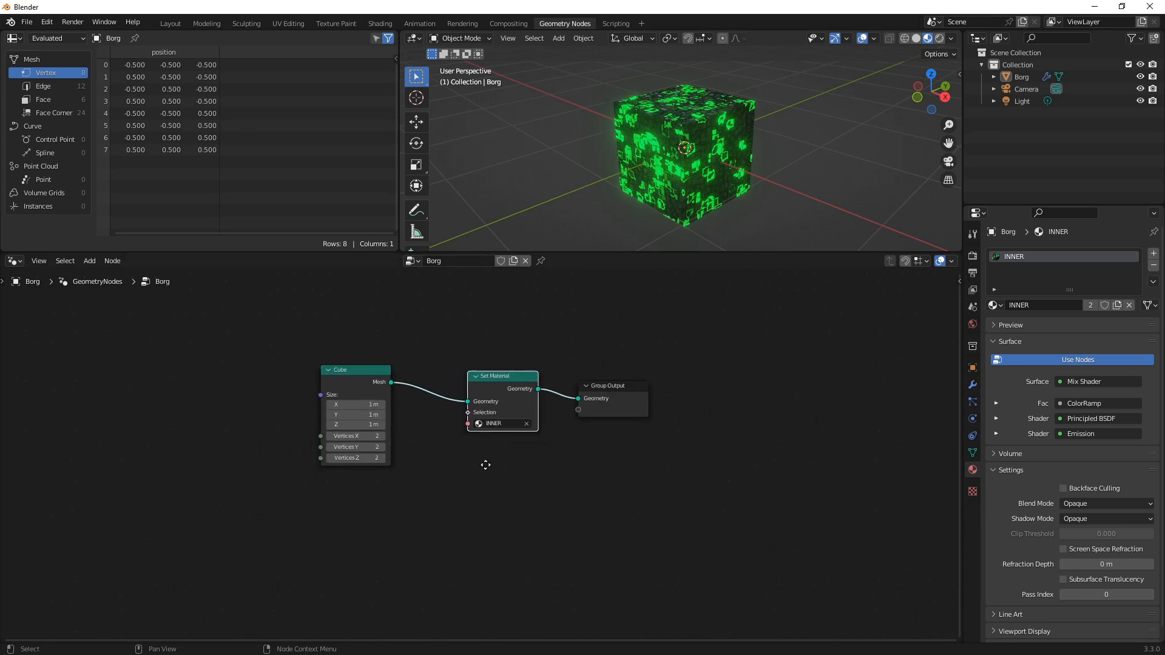
{"action": "left_click_drag", "start_coordinate": [631, 377], "coordinate": [793, 411]}
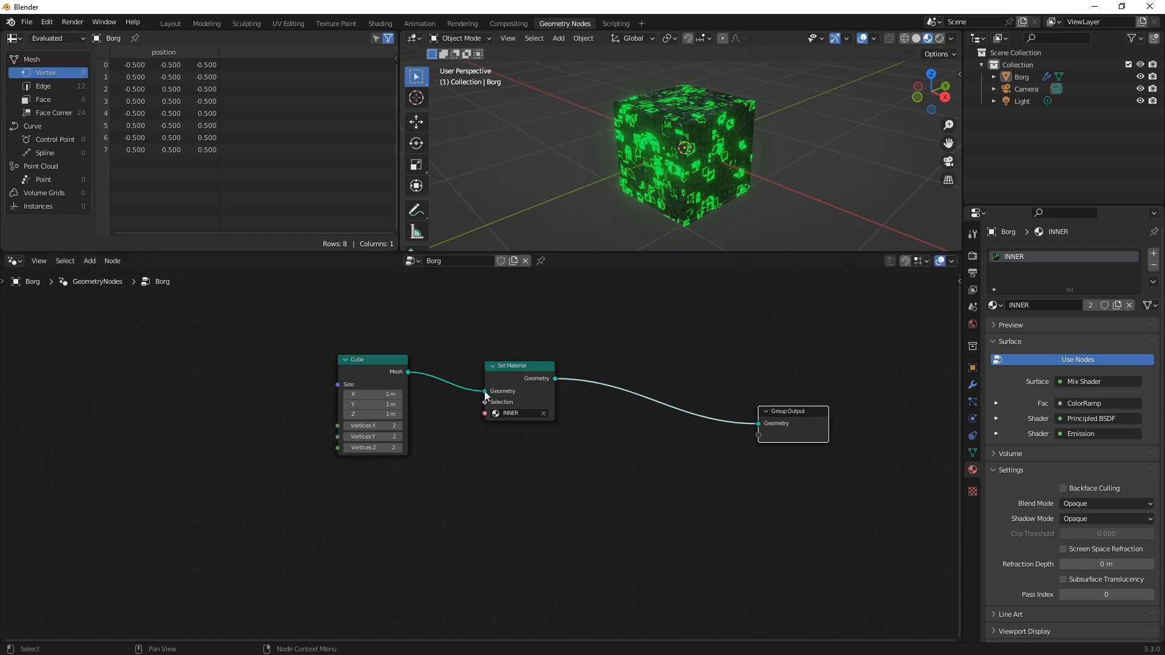
{"action": "left_click_drag", "start_coordinate": [324, 364], "coordinate": [599, 503]}
{"action": "left_click_drag", "start_coordinate": [519, 387], "coordinate": [505, 335]}
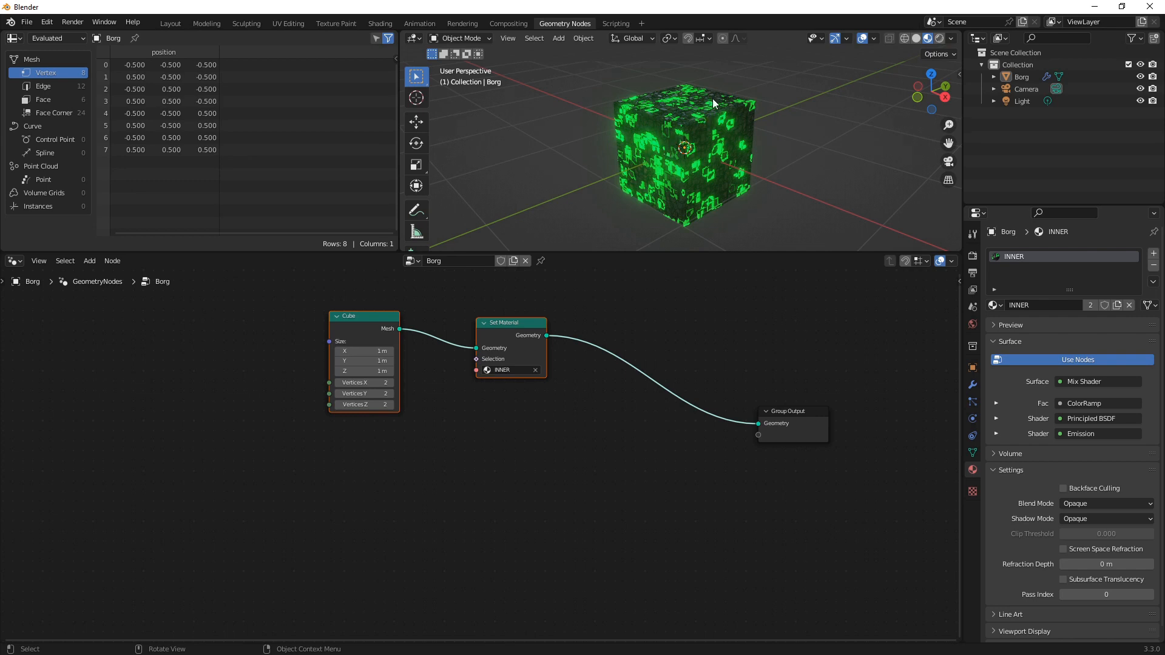
{"action": "left_click", "coordinate": [499, 386]}
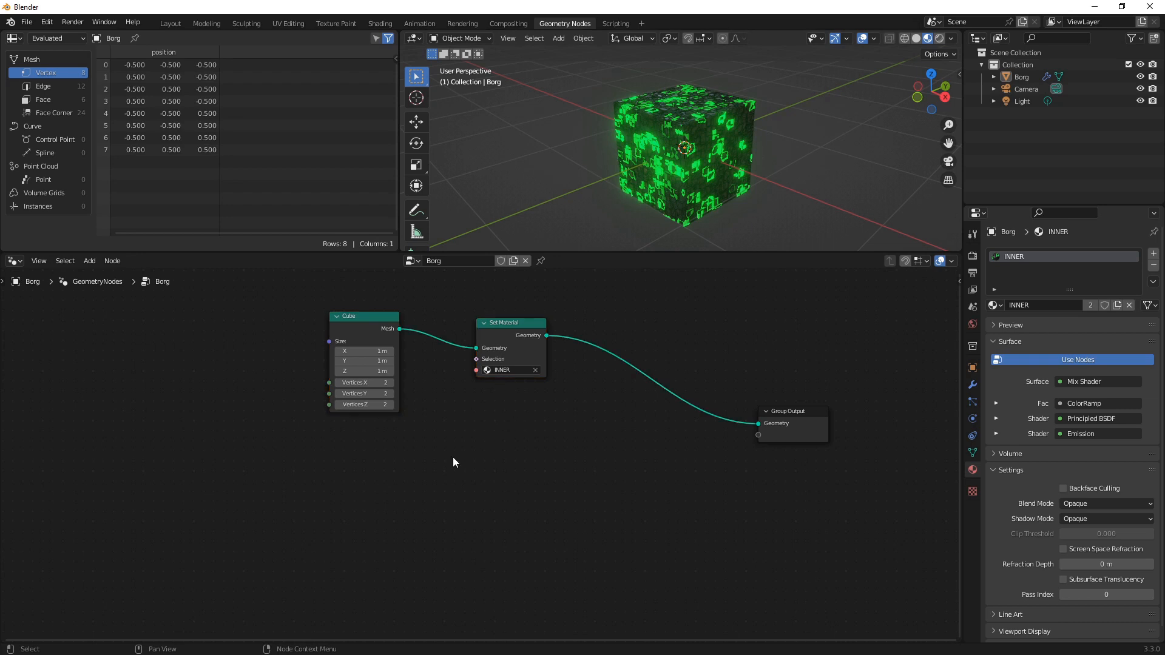
{"action": "key", "text": "shift+a"}
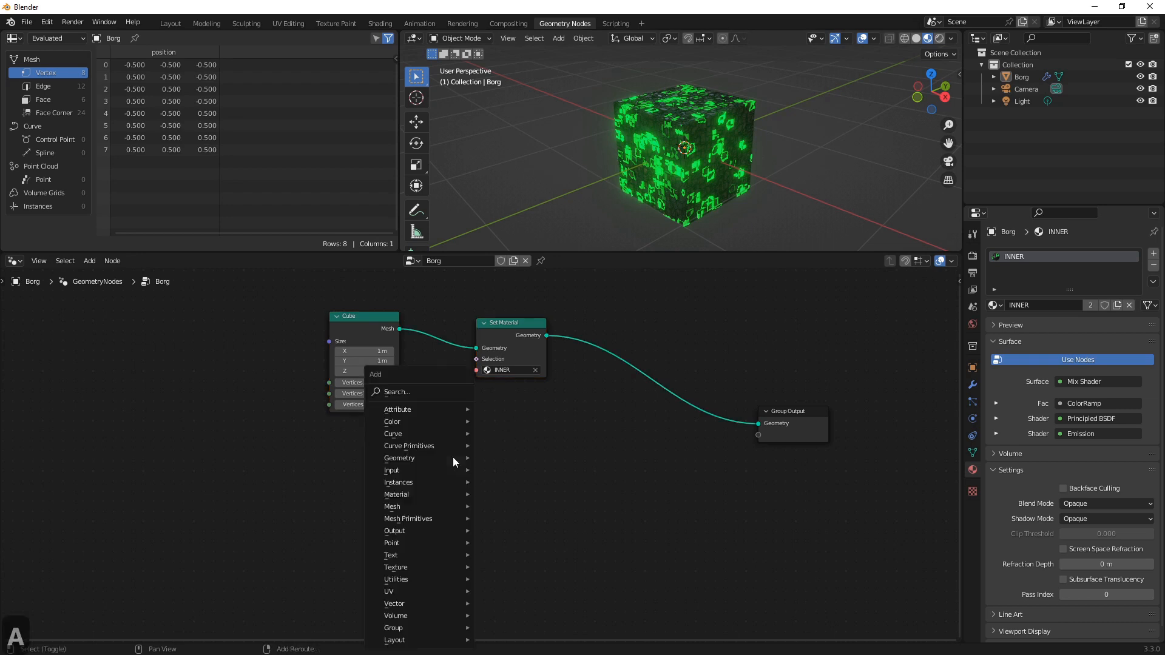
{"action": "left_click", "coordinate": [406, 393]}
{"action": "type", "text": "join"}
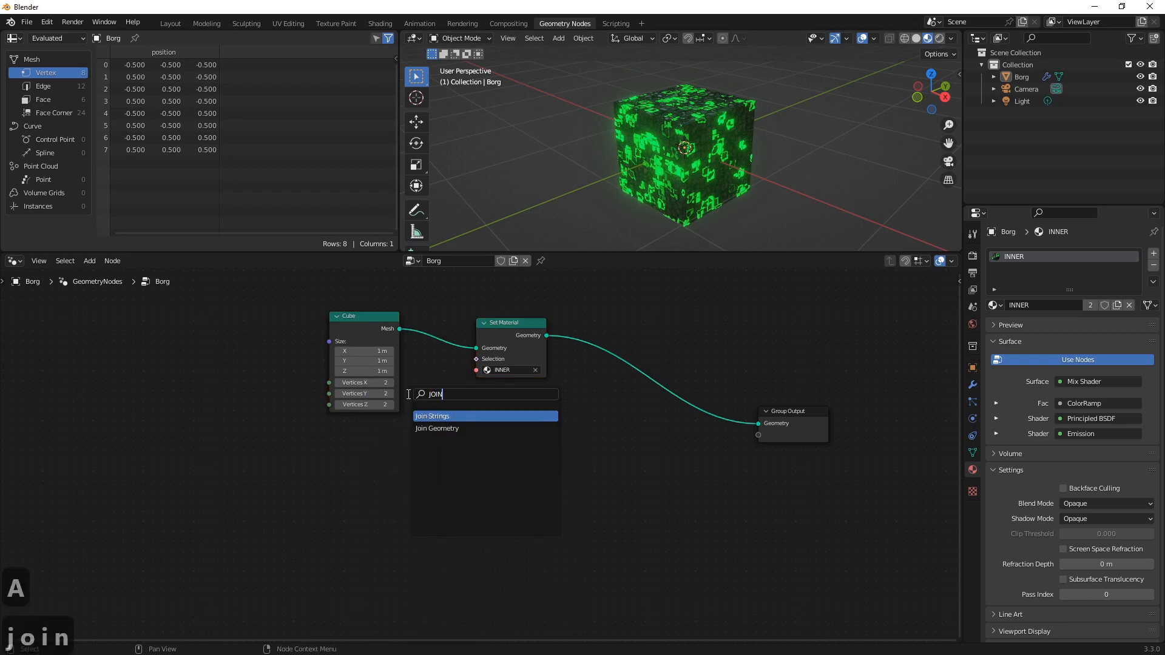
{"action": "key", "text": "Return"}
{"action": "left_click", "coordinate": [442, 471]}
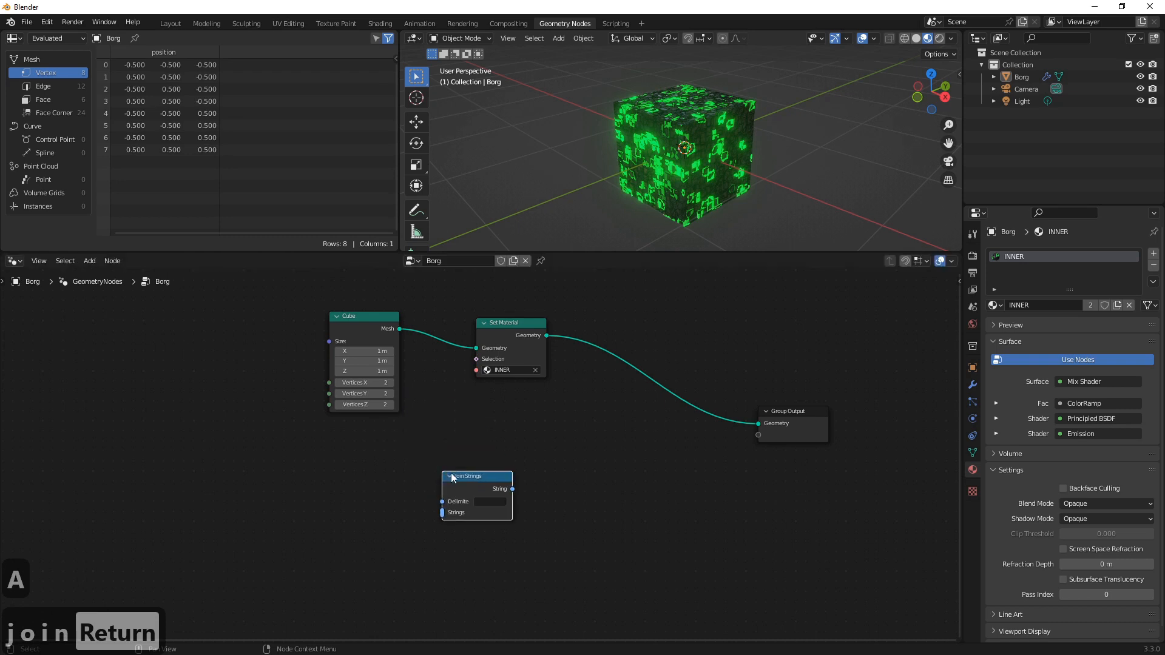
{"action": "key", "text": "Delete"}
Insert a Join Geometry node between the Set Material and Group Output nodes
{"action": "key", "text": "shift+a"}
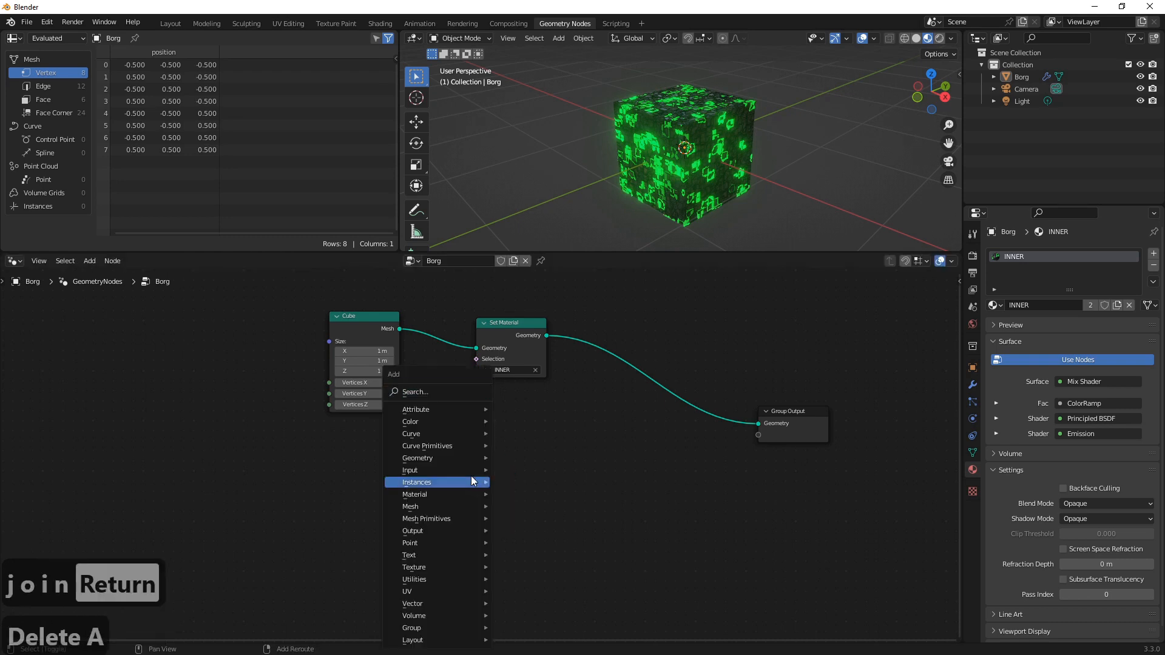
{"action": "left_click", "coordinate": [425, 391]}
{"action": "type", "text": "join"}
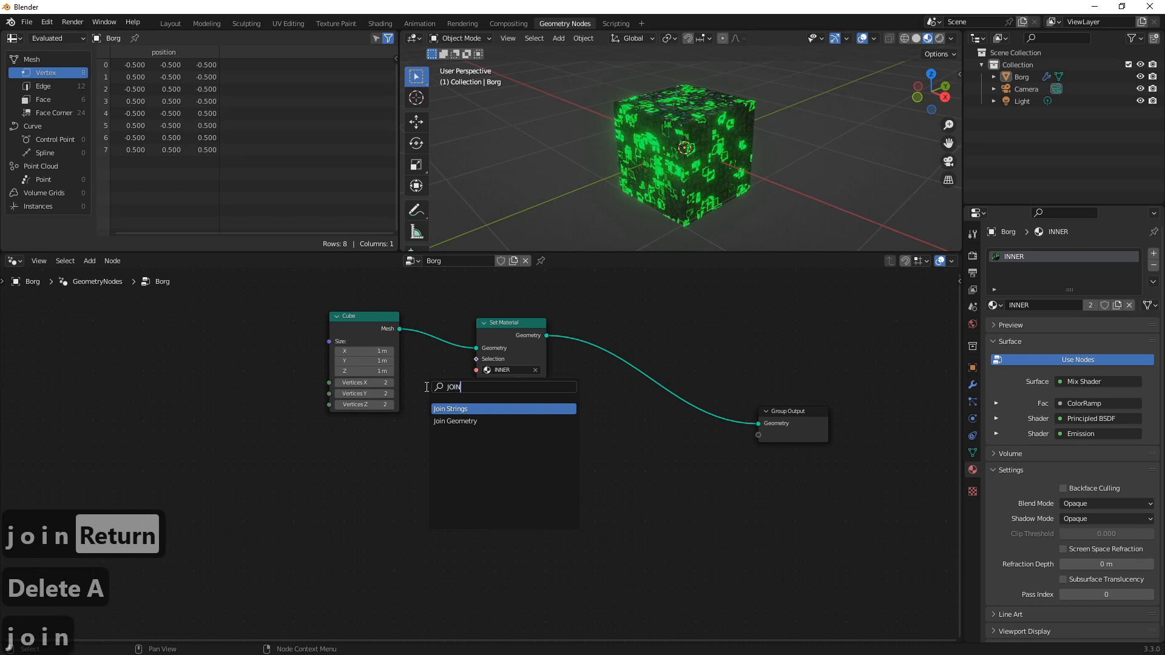
{"action": "left_click", "coordinate": [455, 421]}
{"action": "left_click", "coordinate": [683, 410]}
Duplicate the Cube node and place the copy directly below the original
{"action": "key", "text": "shift+a"}
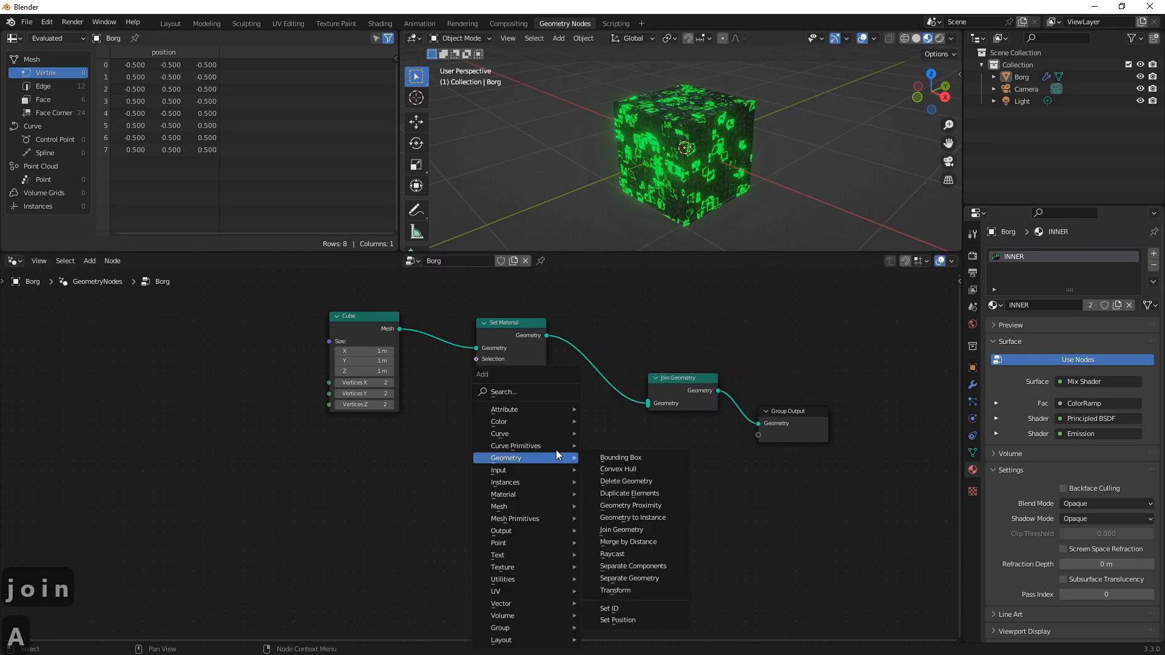
{"action": "left_click", "coordinate": [356, 340]}
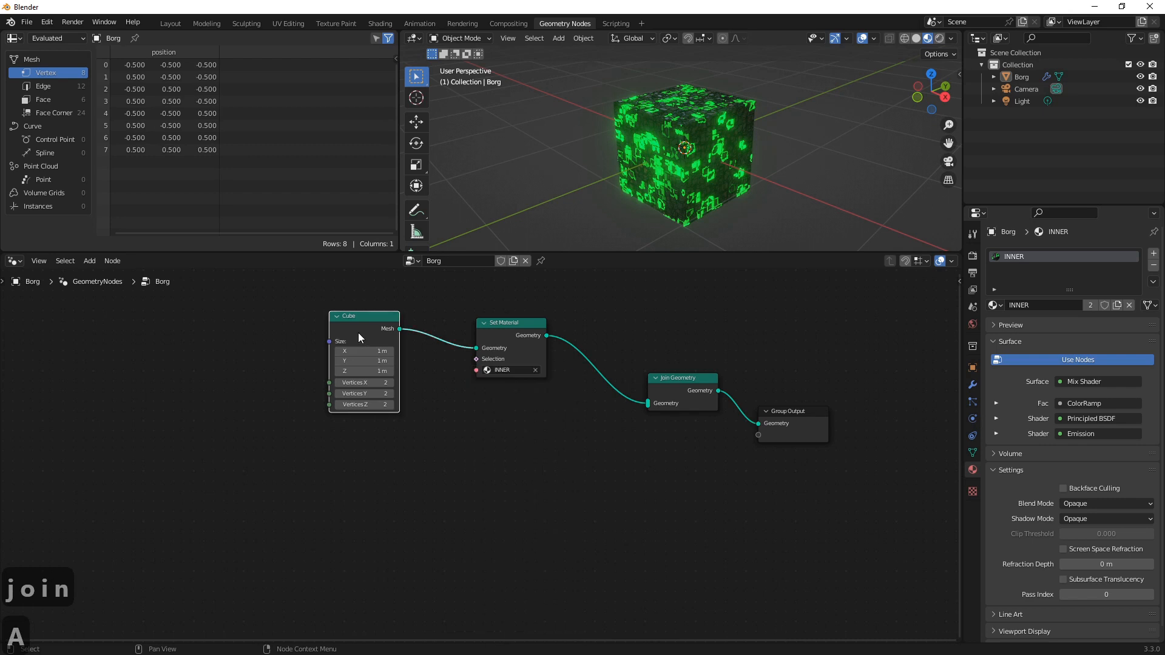
{"action": "key", "text": "shift+d"}
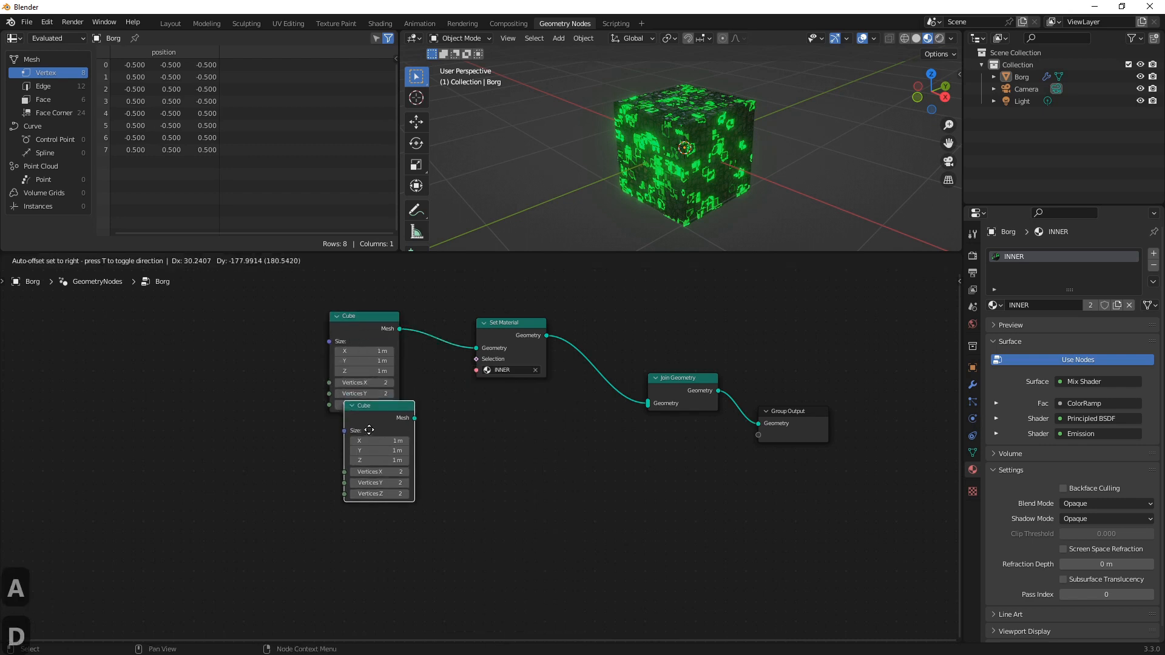
{"action": "left_click", "coordinate": [381, 467]}
Add a Mesh to Curve node beside the duplicated Cube node
{"action": "left_click", "coordinate": [485, 474]}
{"action": "key", "text": "shift+a"}
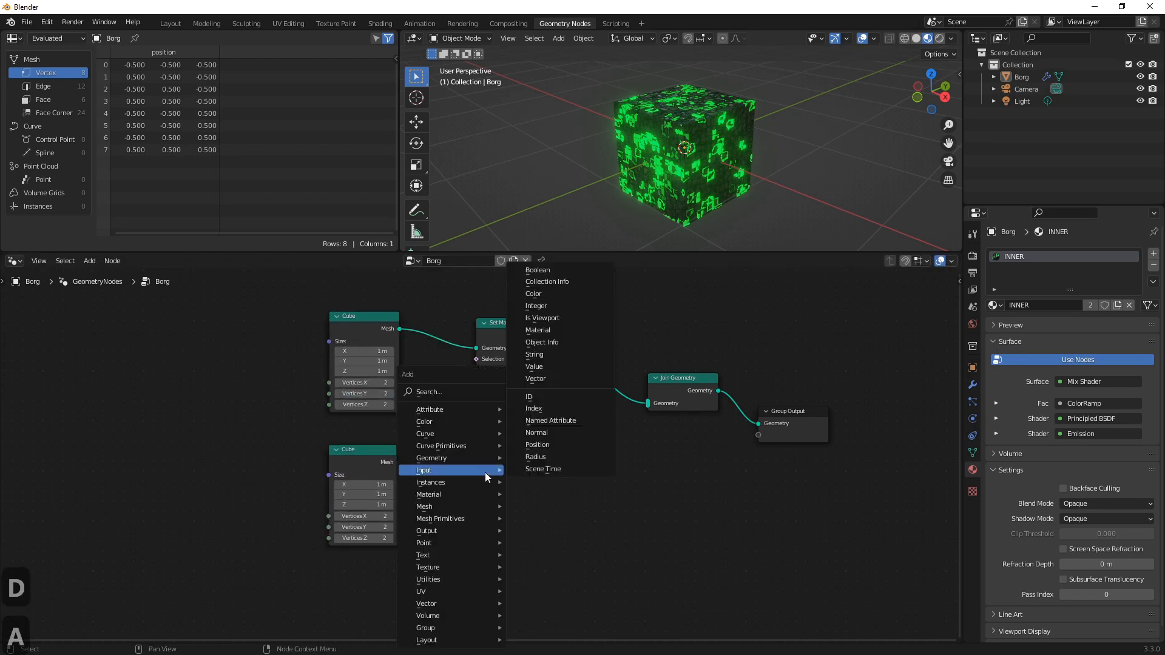
{"action": "left_click", "coordinate": [446, 392]}
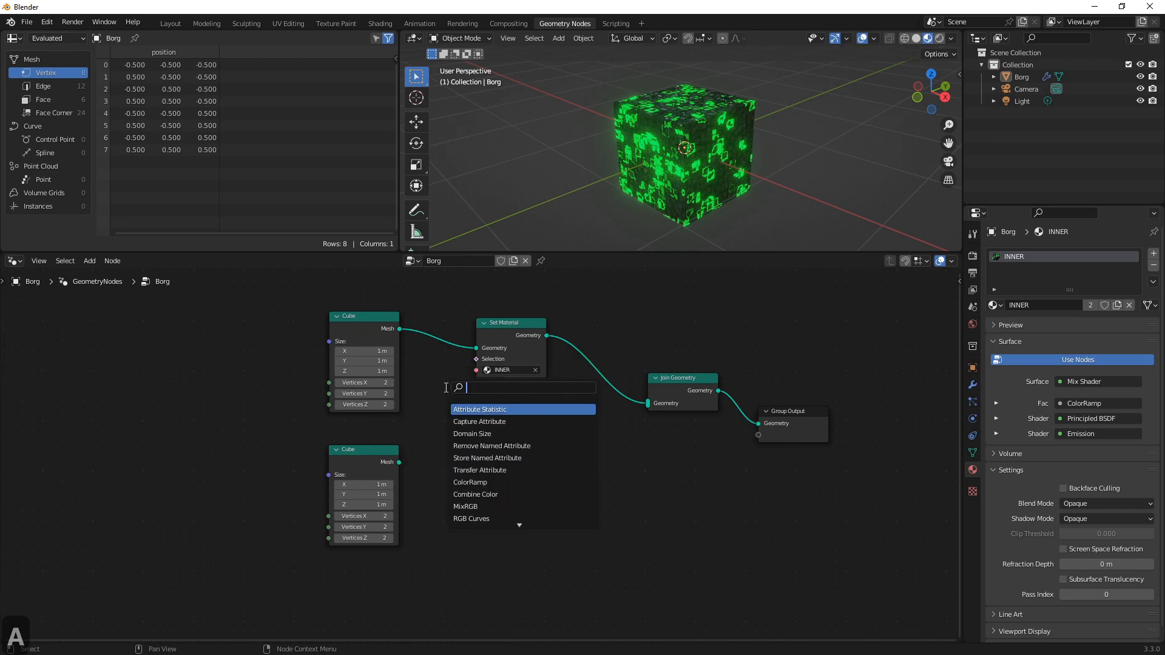
{"action": "type", "text": "MESH"}
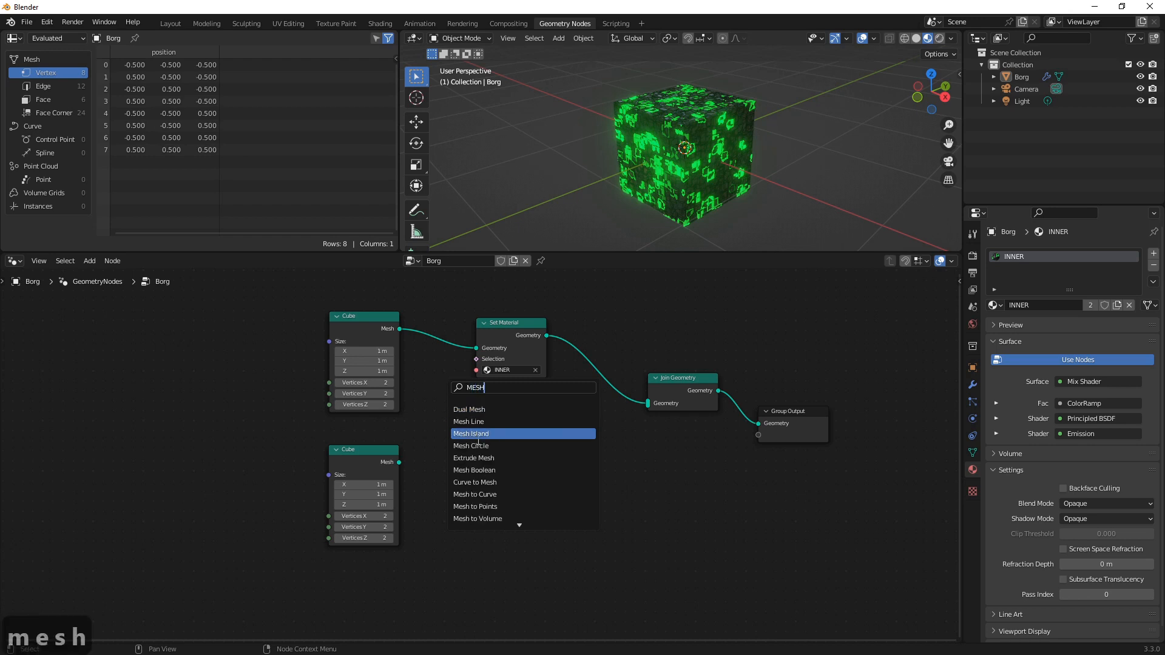
{"action": "left_click", "coordinate": [495, 496]}
{"action": "left_click", "coordinate": [496, 564]}
Add a Curve to Mesh node beside the Mesh to Curve node
{"action": "key", "text": "shift+a"}
{"action": "left_click", "coordinate": [519, 392]}
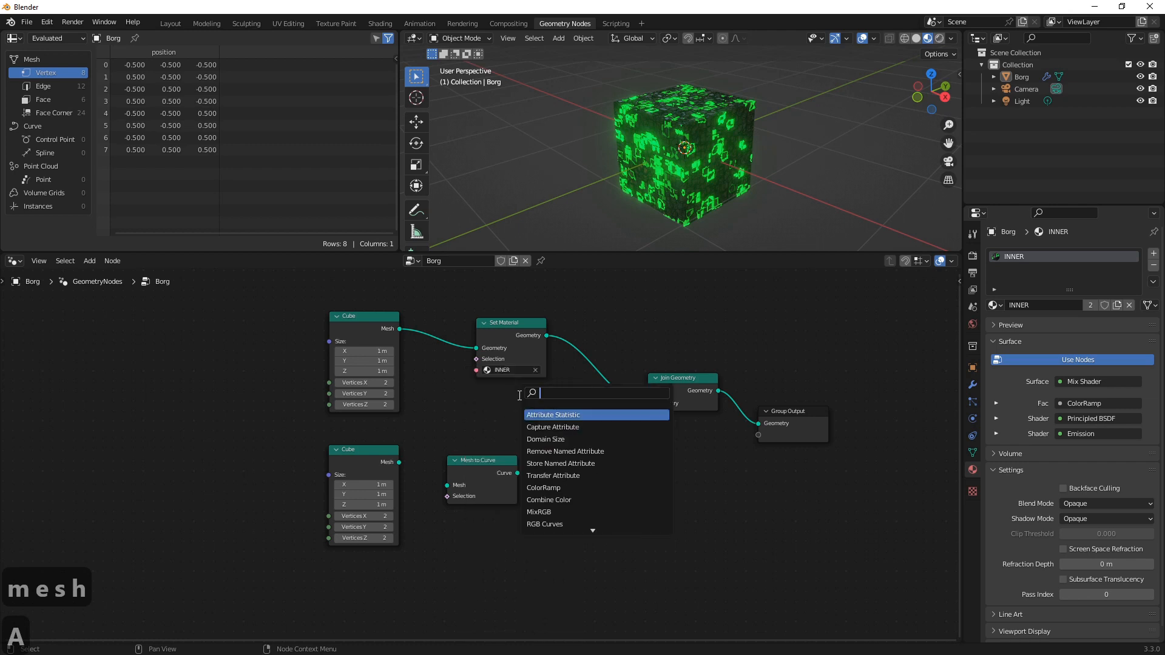
{"action": "type", "text": "CURve t"}
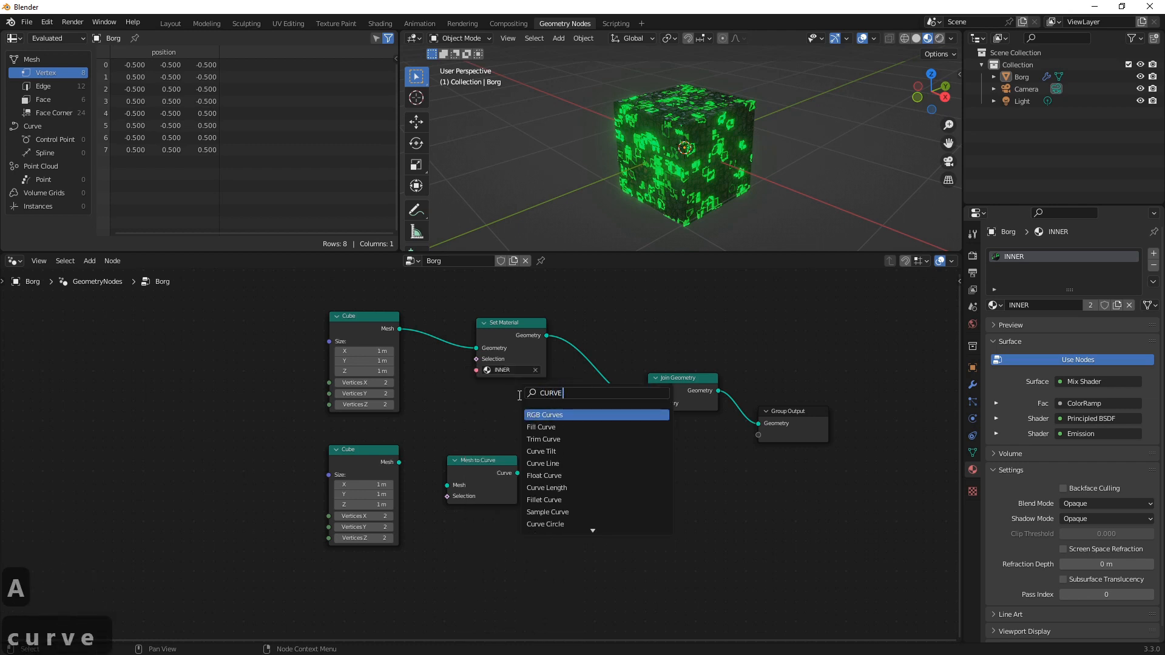
{"action": "left_click", "coordinate": [549, 428]}
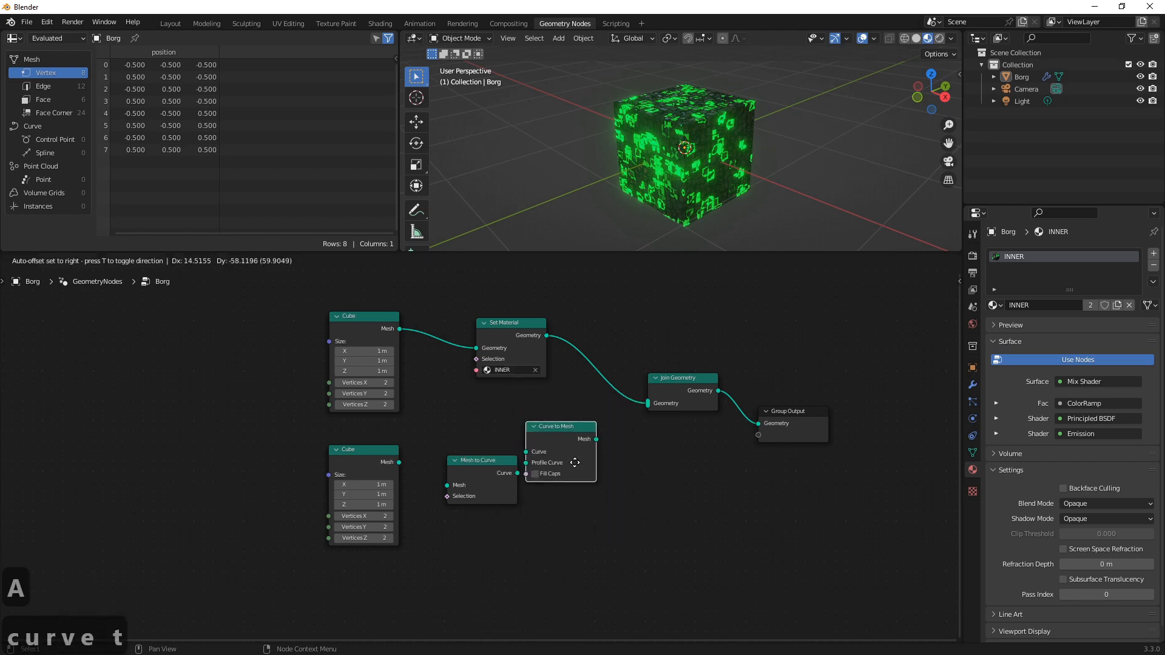
{"action": "left_click", "coordinate": [526, 477]}
Connect the lower Cube to Mesh to Curve, its curve to Curve to Mesh, and the resulting mesh to Join Geometry
{"action": "left_click_drag", "start_coordinate": [517, 473], "coordinate": [542, 476]}
{"action": "left_click_drag", "start_coordinate": [613, 463], "coordinate": [651, 404]}
{"action": "left_click_drag", "start_coordinate": [399, 463], "coordinate": [453, 489]}
{"action": "scroll", "coordinate": [389, 515], "scroll_direction": "up", "scroll_amount": 2}
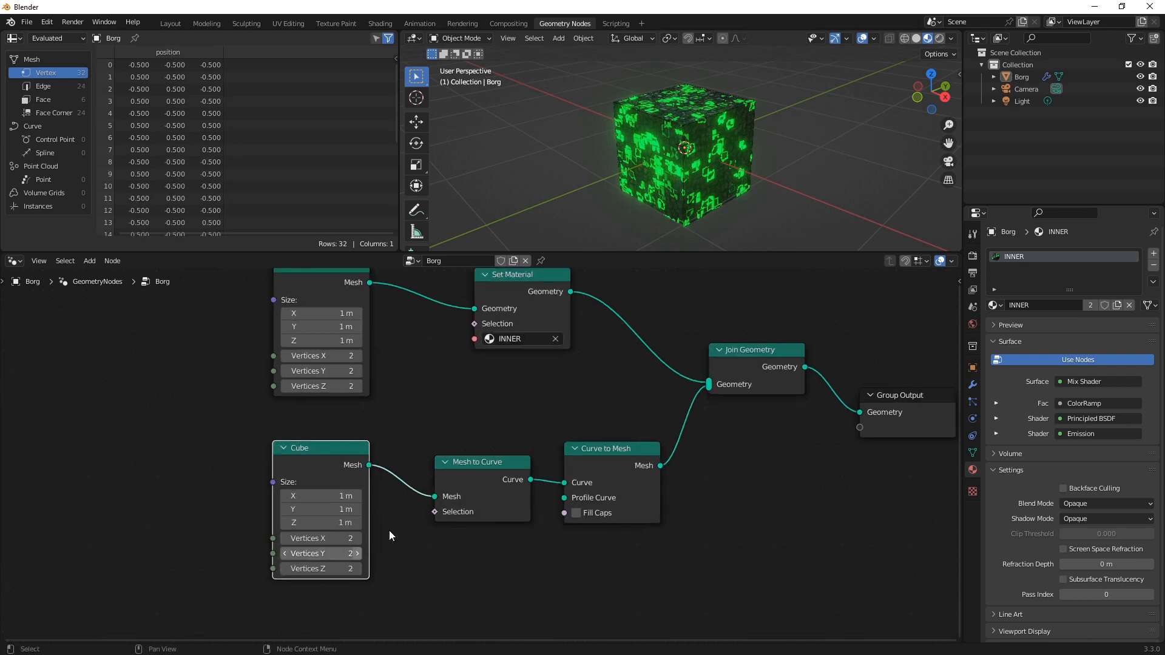
{"action": "middle_click_drag", "start_coordinate": [388, 530], "coordinate": [495, 470]}
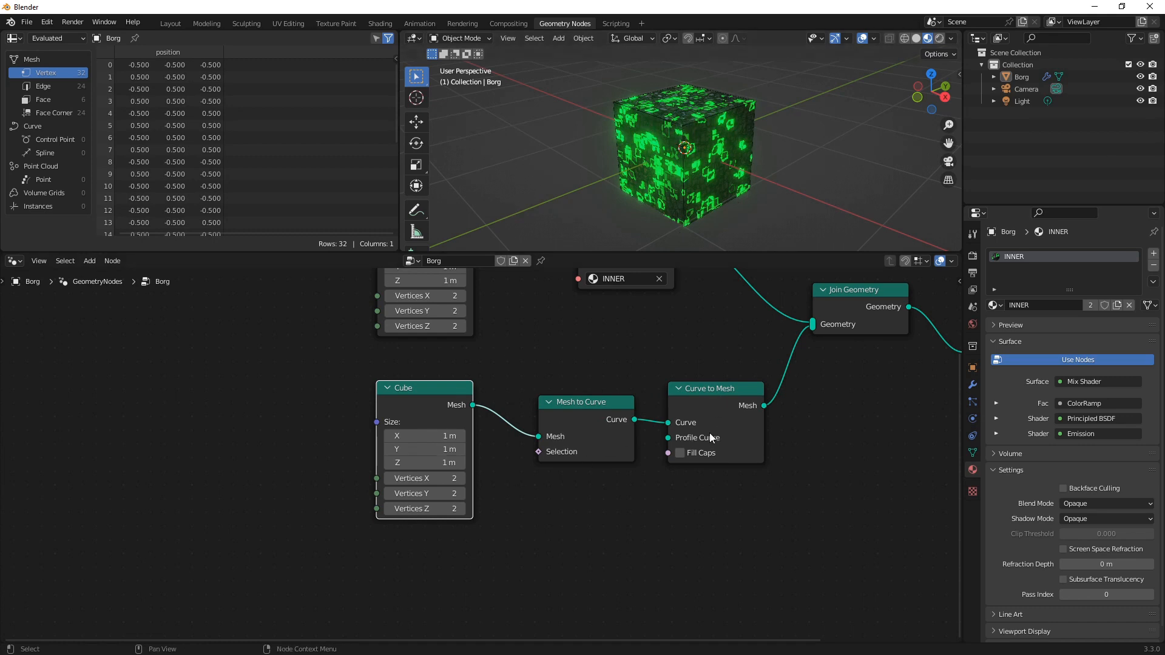
{"action": "left_click", "coordinate": [678, 509]}
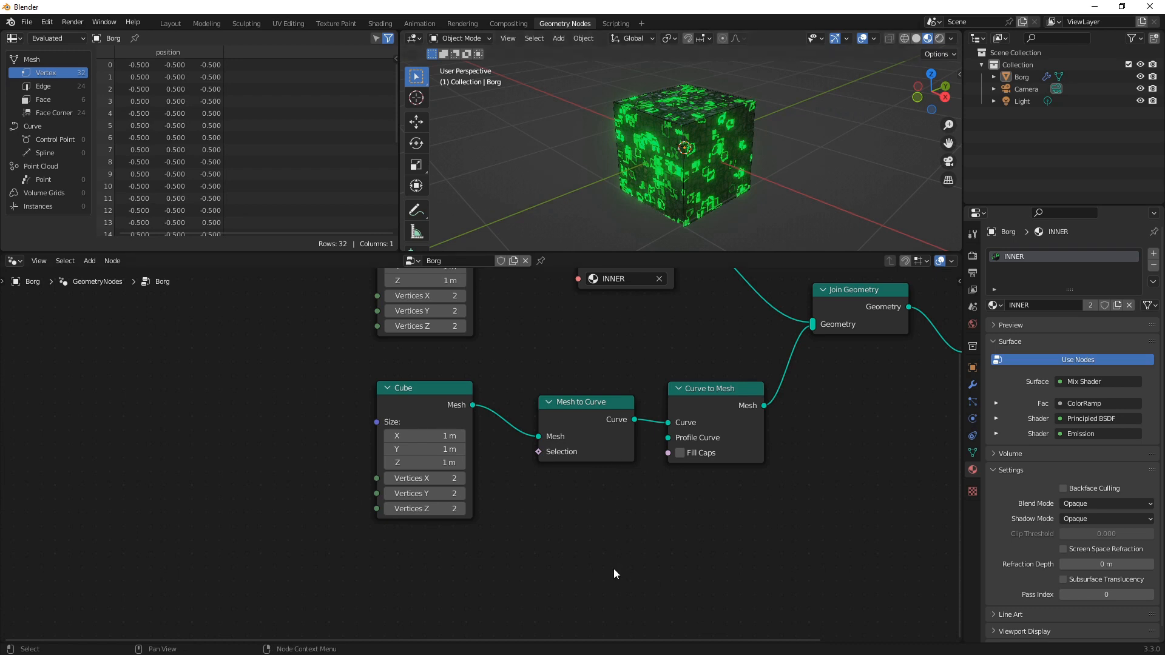
Set the lower Cube node's size to 1.01 m and its vertex count to 10 on X, Y and Z
{"action": "left_click_drag", "start_coordinate": [427, 435], "coordinate": [427, 465]}
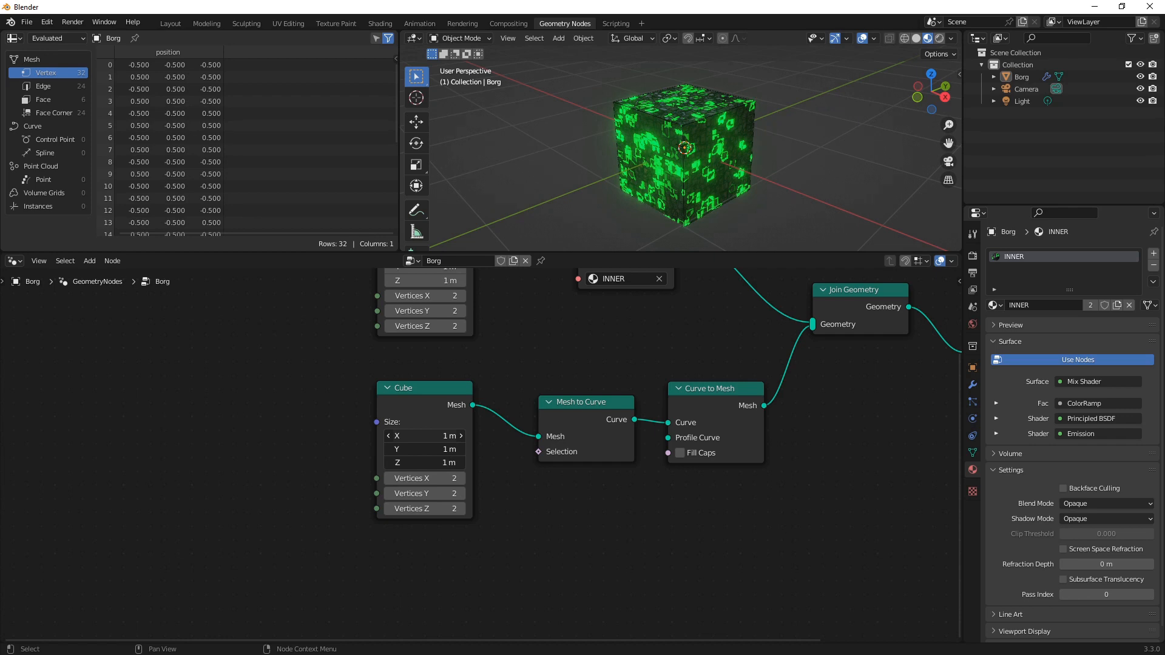
{"action": "type", "text": "1.01"}
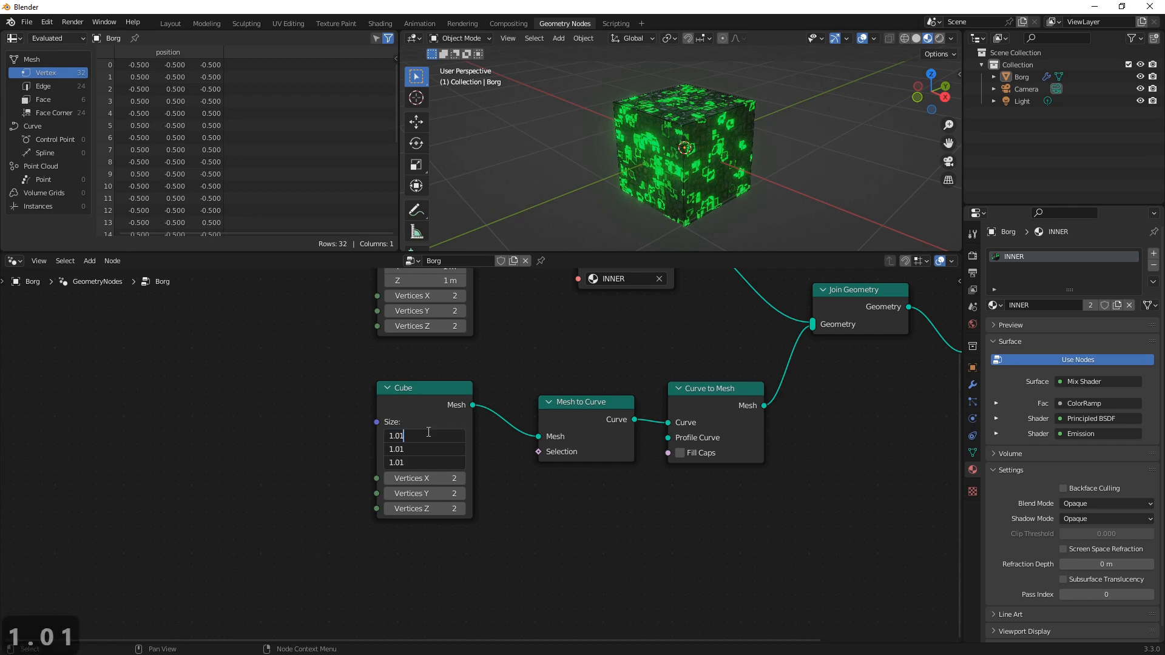
{"action": "key", "text": "Return"}
{"action": "scroll", "coordinate": [635, 157], "scroll_direction": "up", "scroll_amount": 5}
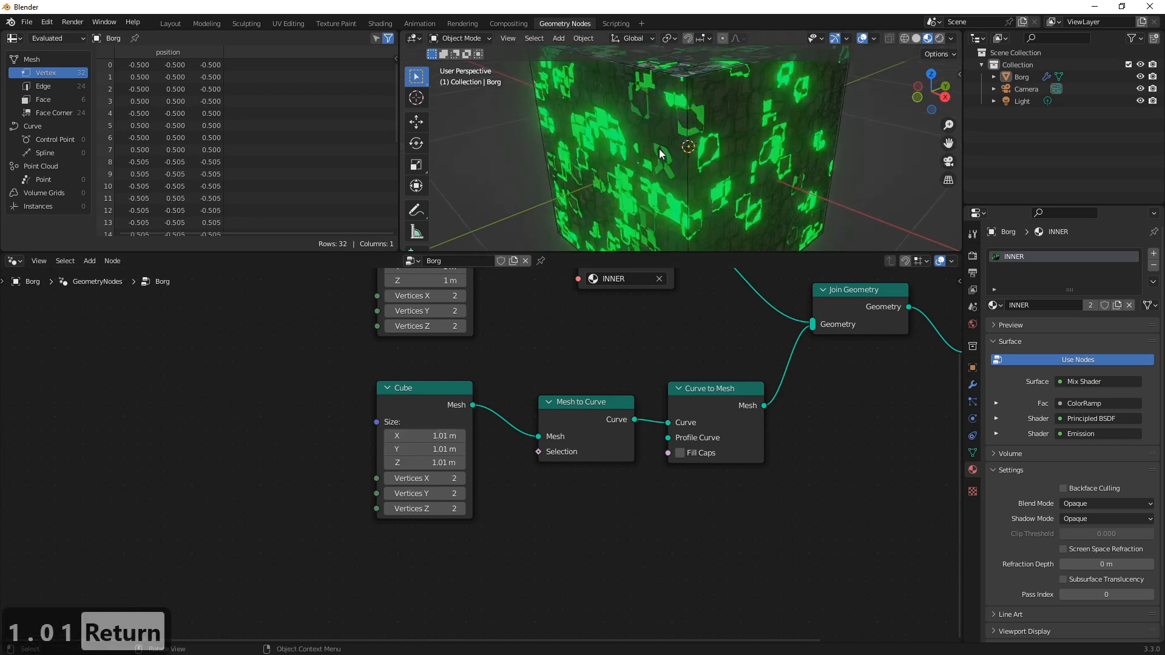
{"action": "middle_click_drag", "start_coordinate": [755, 126], "coordinate": [851, 69]}
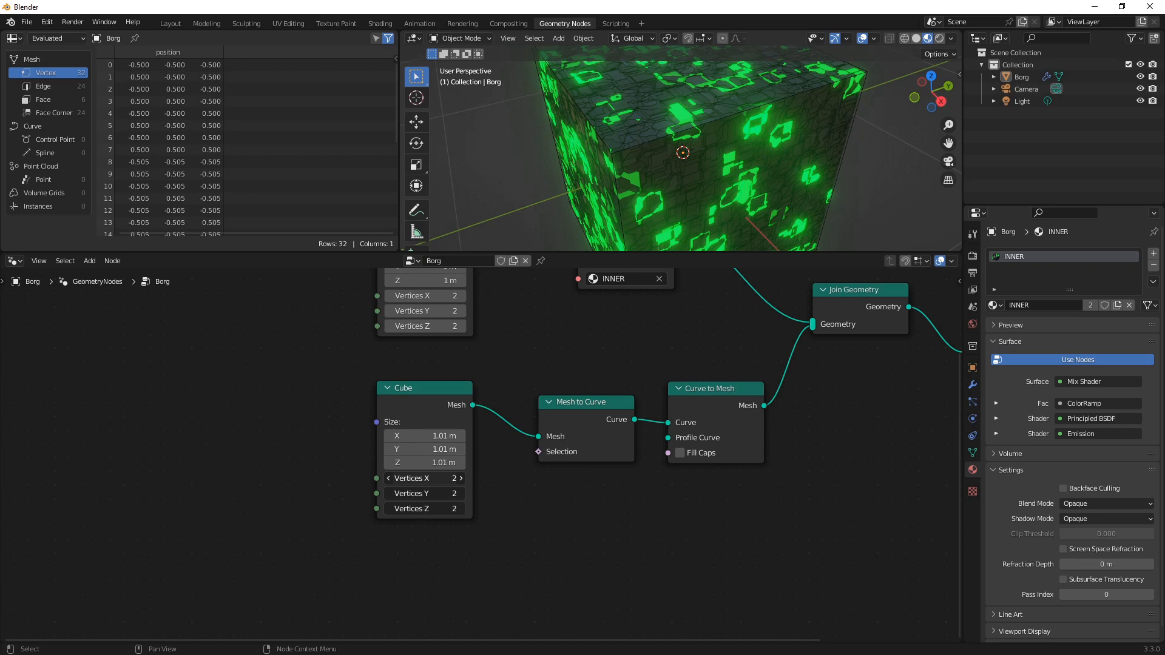
{"action": "left_click_drag", "start_coordinate": [425, 479], "coordinate": [424, 509]}
{"action": "type", "text": "10"}
{"action": "key", "text": "Return"}
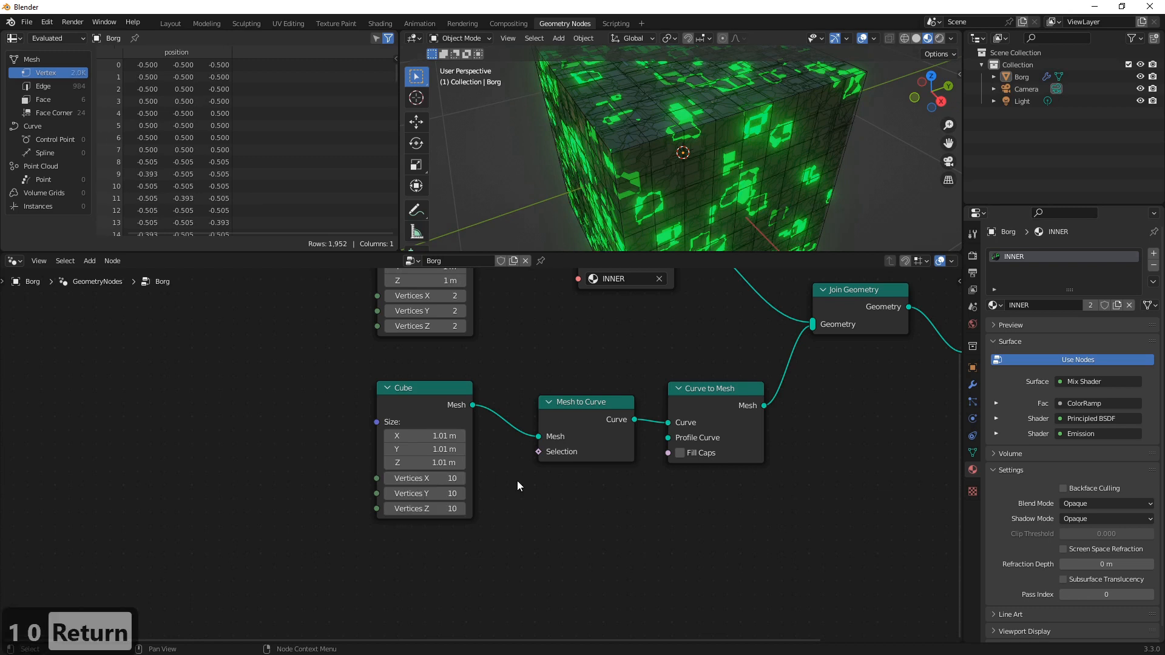
Move the lower Cube and Mesh to Curve nodes away from Curve to Mesh to free space
{"action": "left_click_drag", "start_coordinate": [446, 392], "coordinate": [389, 390]}
{"action": "left_click", "coordinate": [576, 403]}
{"action": "left_click_drag", "start_coordinate": [576, 405], "coordinate": [514, 385]}
Add a Curve Circle node below Mesh to Curve and connect it to the Profile Curve input of Curve to Mesh
{"action": "key", "text": "shift+a"}
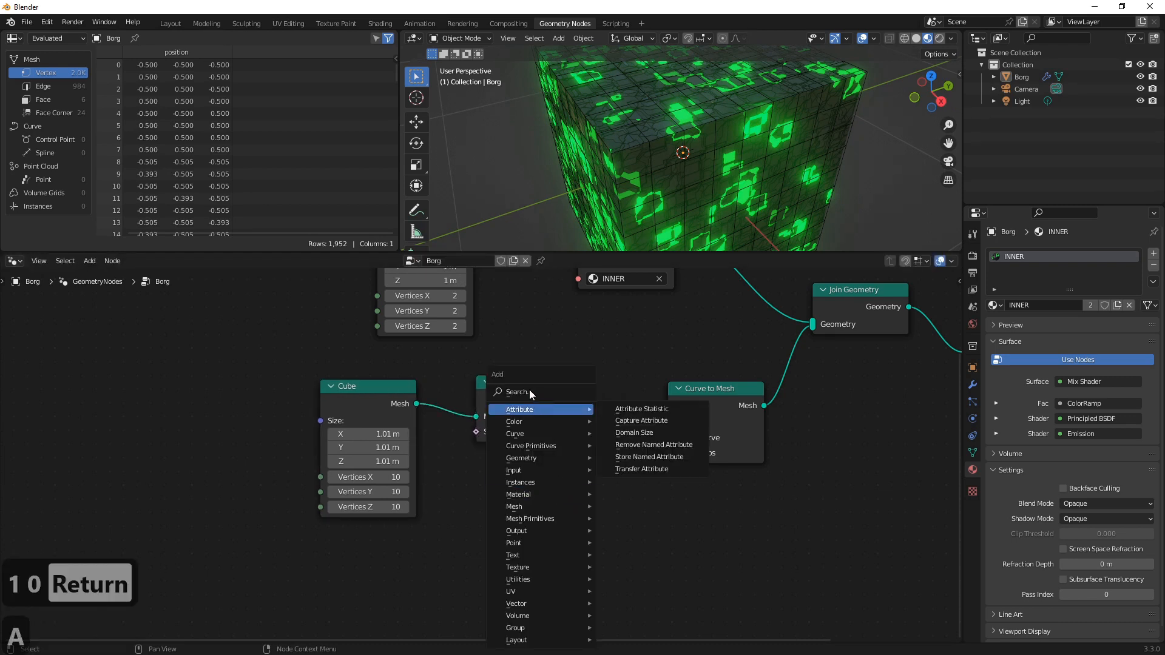
{"action": "left_click", "coordinate": [530, 390]}
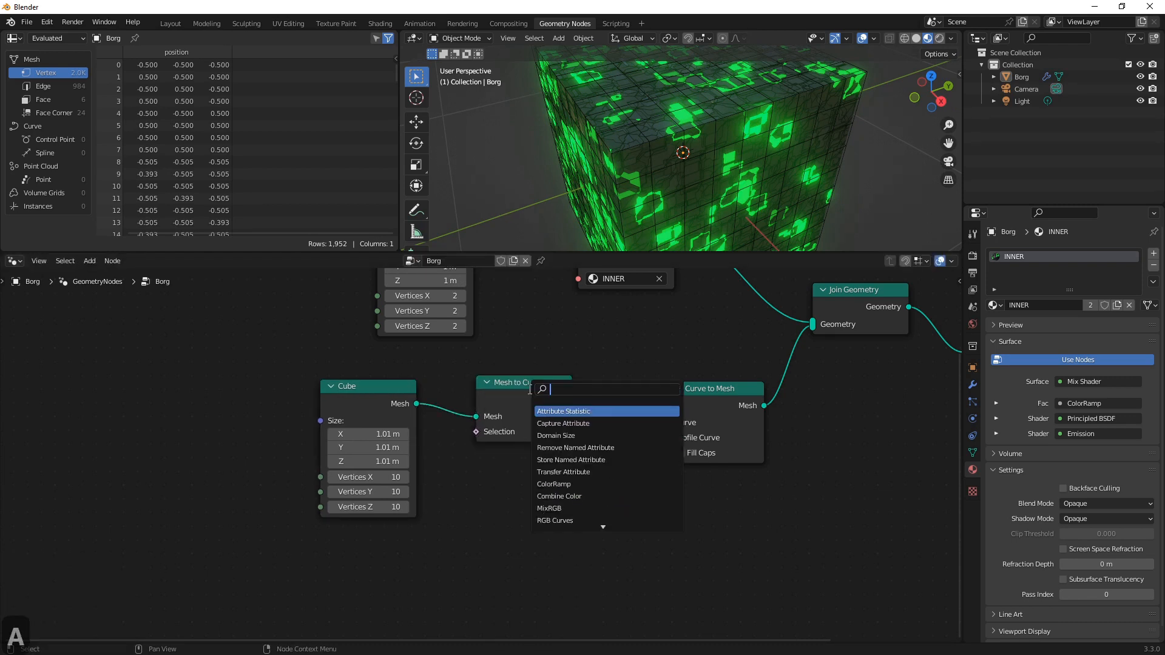
{"action": "type", "text": "CIRVE"}
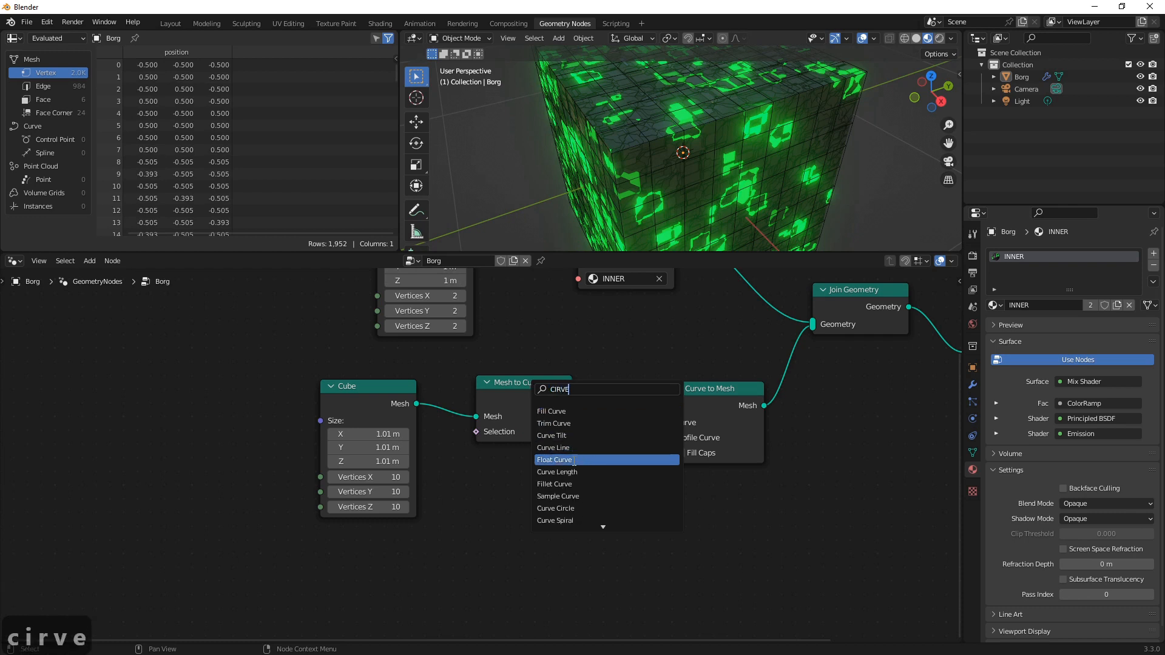
{"action": "left_click", "coordinate": [573, 508]}
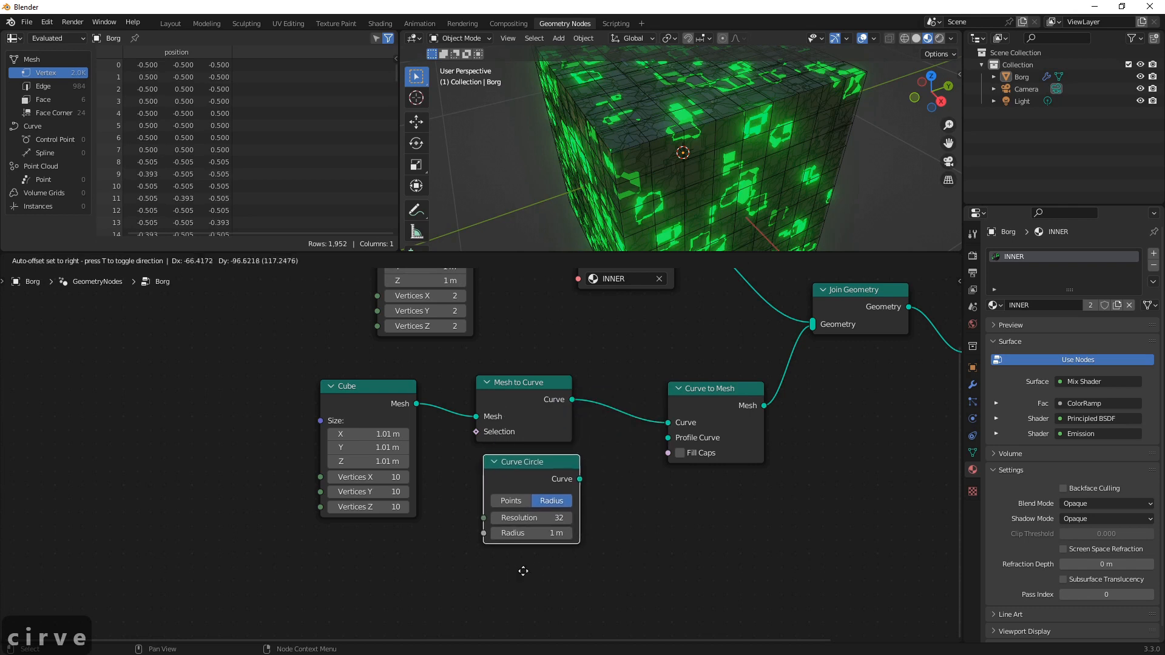
{"action": "left_click", "coordinate": [577, 511]}
{"action": "left_click_drag", "start_coordinate": [577, 478], "coordinate": [668, 437]}
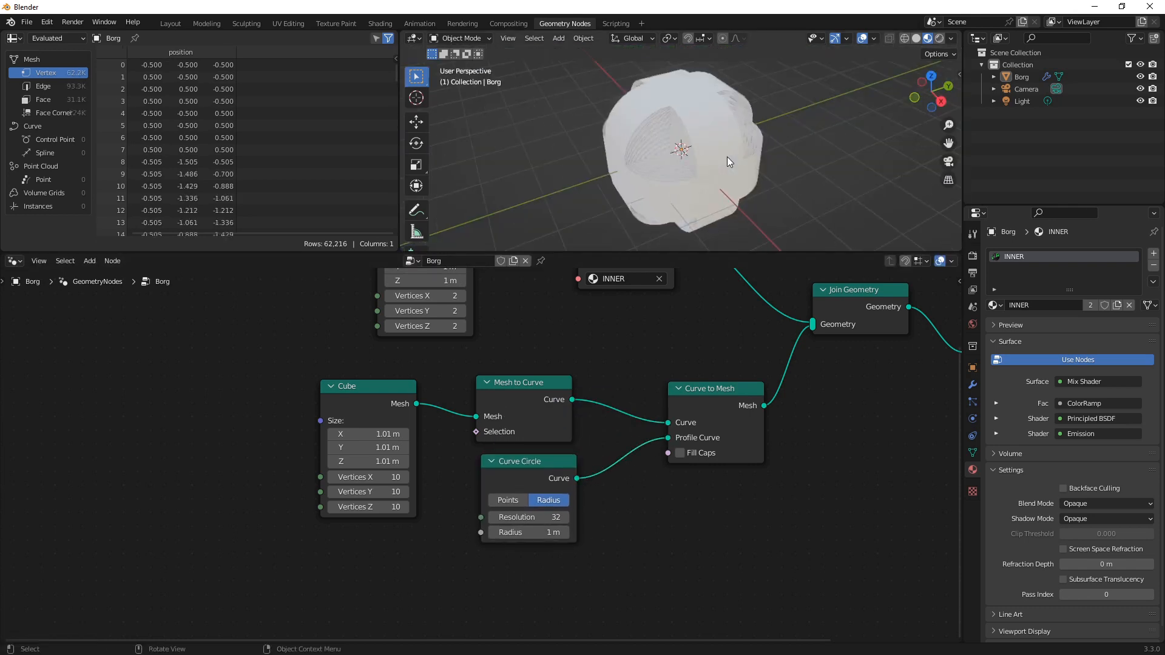
Set the Curve Circle's radius to 0.0025 m
{"action": "left_click", "coordinate": [563, 534]}
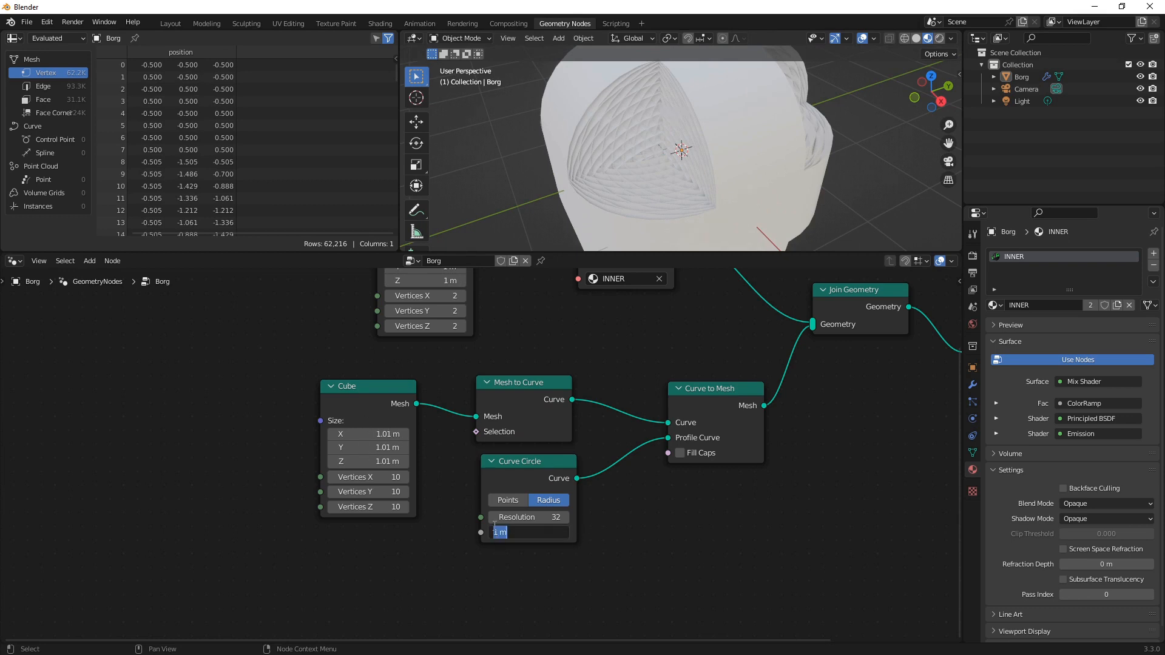
{"action": "type", "text": "0"}
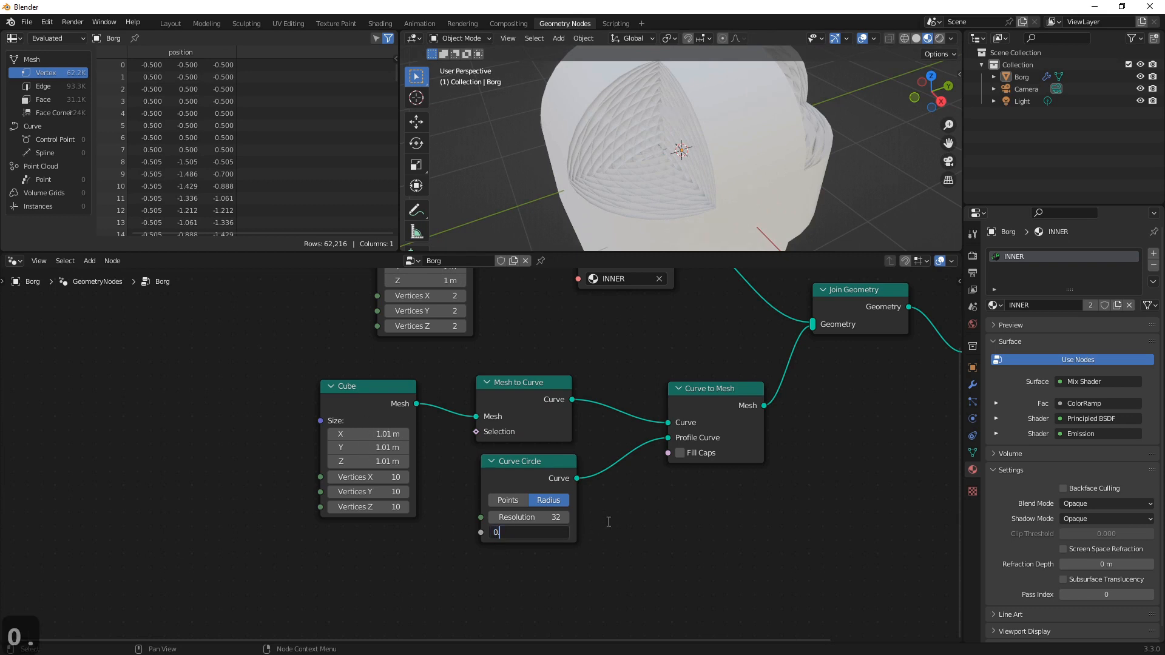
{"action": "type", "text": ".0025"}
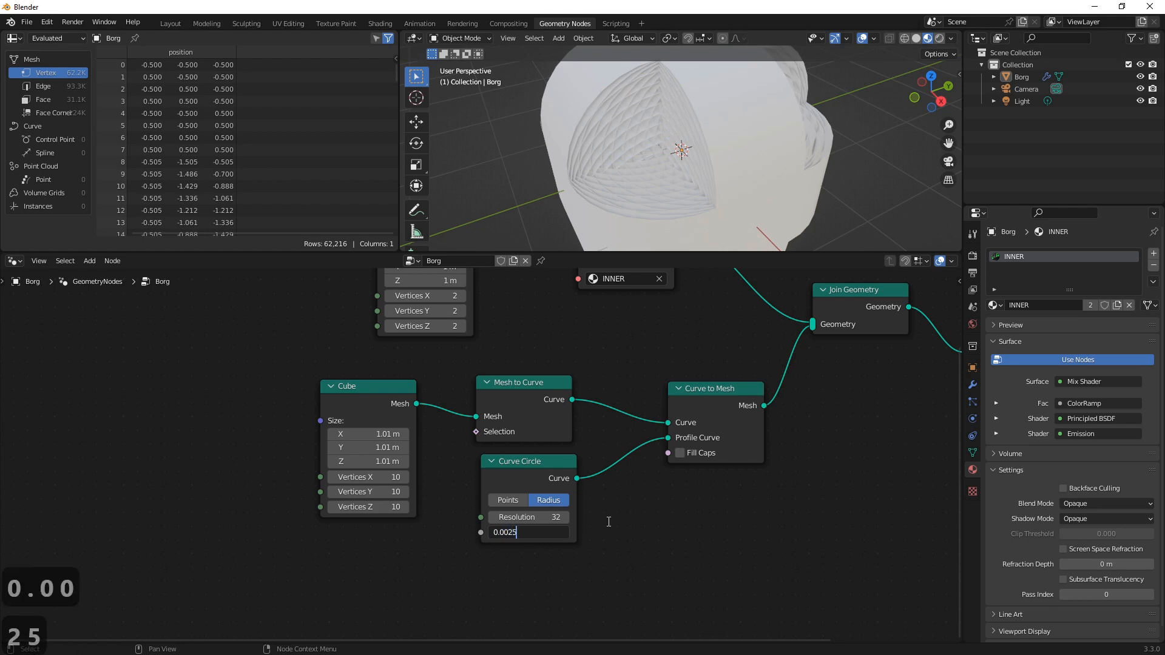
{"action": "key", "text": "Return"}
{"action": "scroll", "coordinate": [713, 184], "scroll_direction": "up", "scroll_amount": 4}
{"action": "mouse_move", "coordinate": [683, 158]}
{"action": "middle_mouse_down"}
{"action": "mouse_move", "coordinate": [607, 143]}
{"action": "mouse_move", "coordinate": [667, 107]}
{"action": "mouse_move", "coordinate": [677, 176]}
{"action": "middle_mouse_up"}
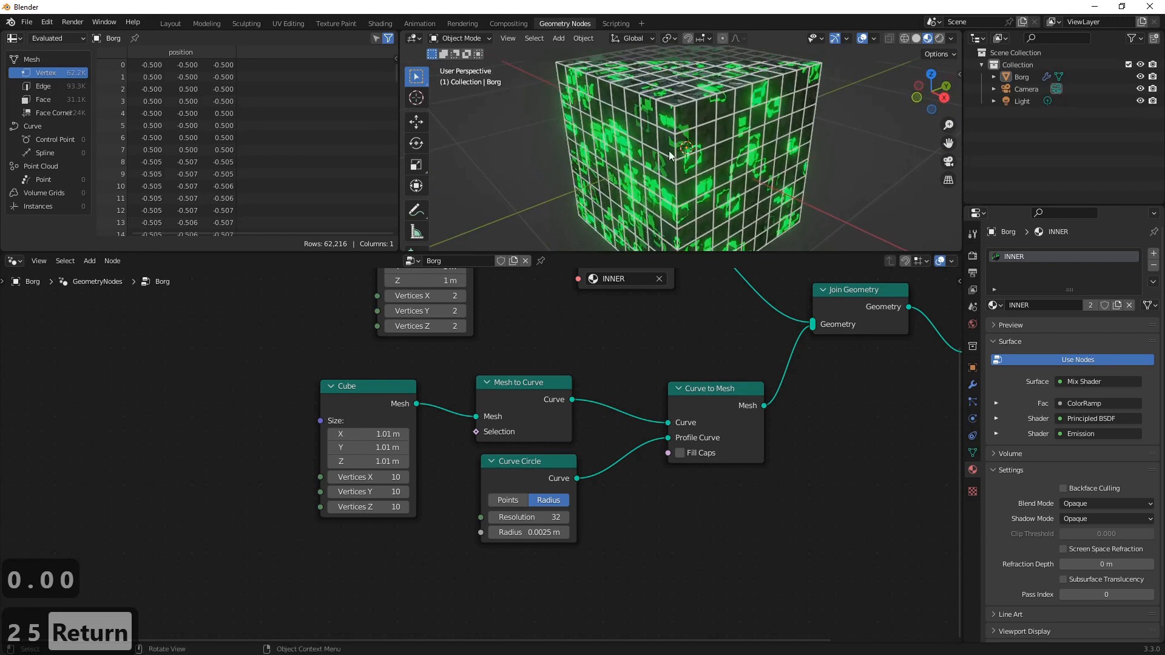
Shift Curve to Mesh away from Join Geometry and insert a Set Material node on the link between them
{"action": "left_click_drag", "start_coordinate": [709, 388], "coordinate": [669, 388]}
{"action": "key", "text": "shift+a"}
{"action": "left_click", "coordinate": [786, 394]}
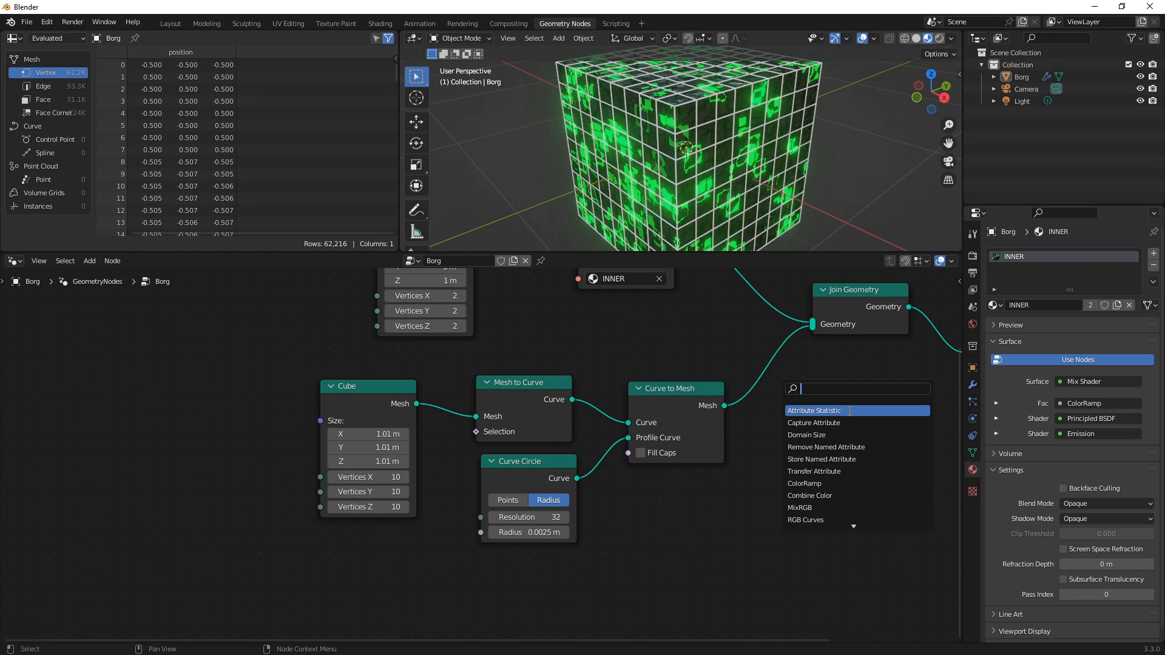
{"action": "type", "text": "mes"}
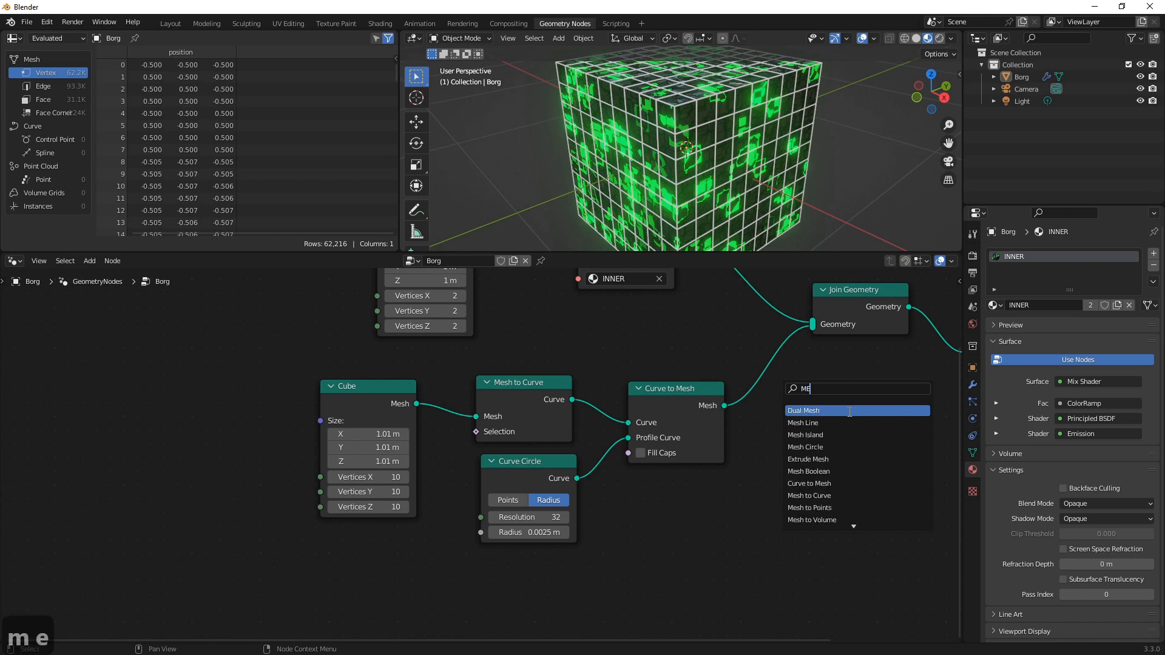
{"action": "key", "text": "BackSpace"}
{"action": "key", "text": "BackSpace"}
{"action": "key", "text": "BackSpace"}
{"action": "type", "text": "set"}
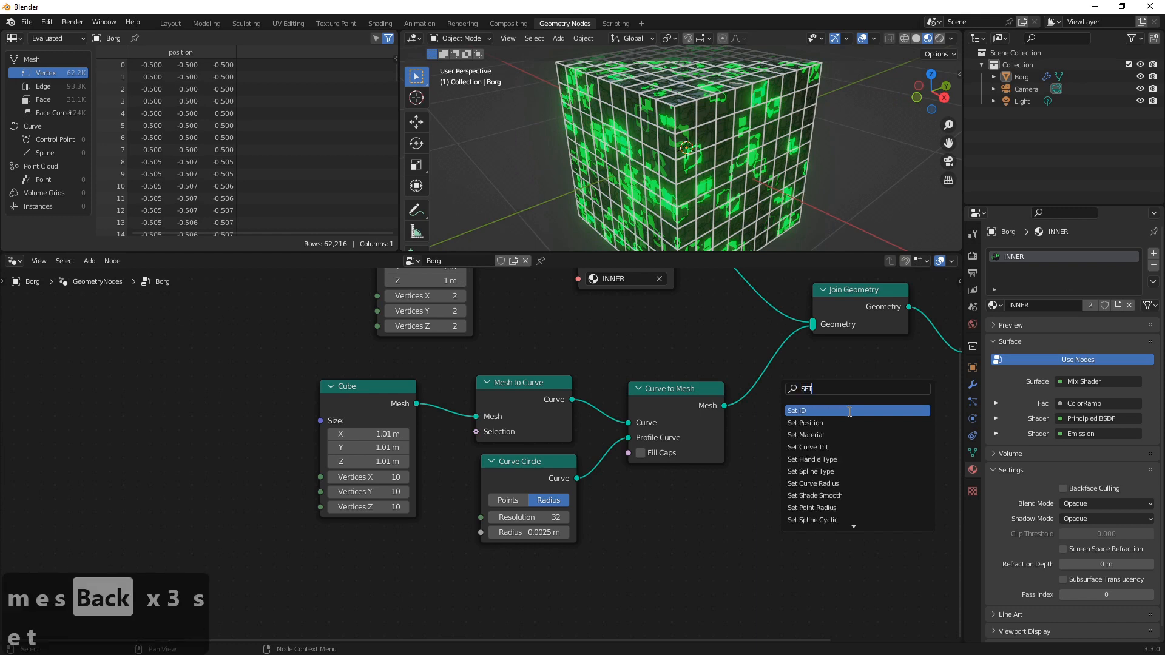
{"action": "left_click", "coordinate": [825, 435]}
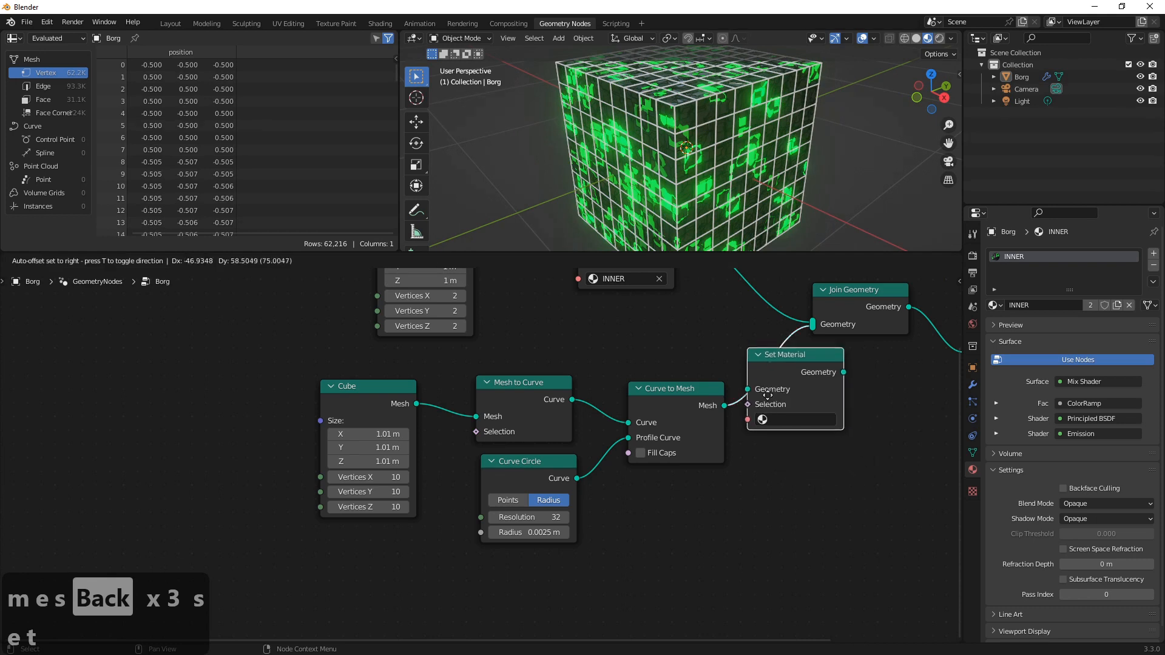
{"action": "left_click", "coordinate": [779, 396]}
Move the INNER Set Material node next to Join Geometry, directly above the new Set Material node
{"action": "scroll", "coordinate": [761, 337], "scroll_direction": "down", "scroll_amount": 2}
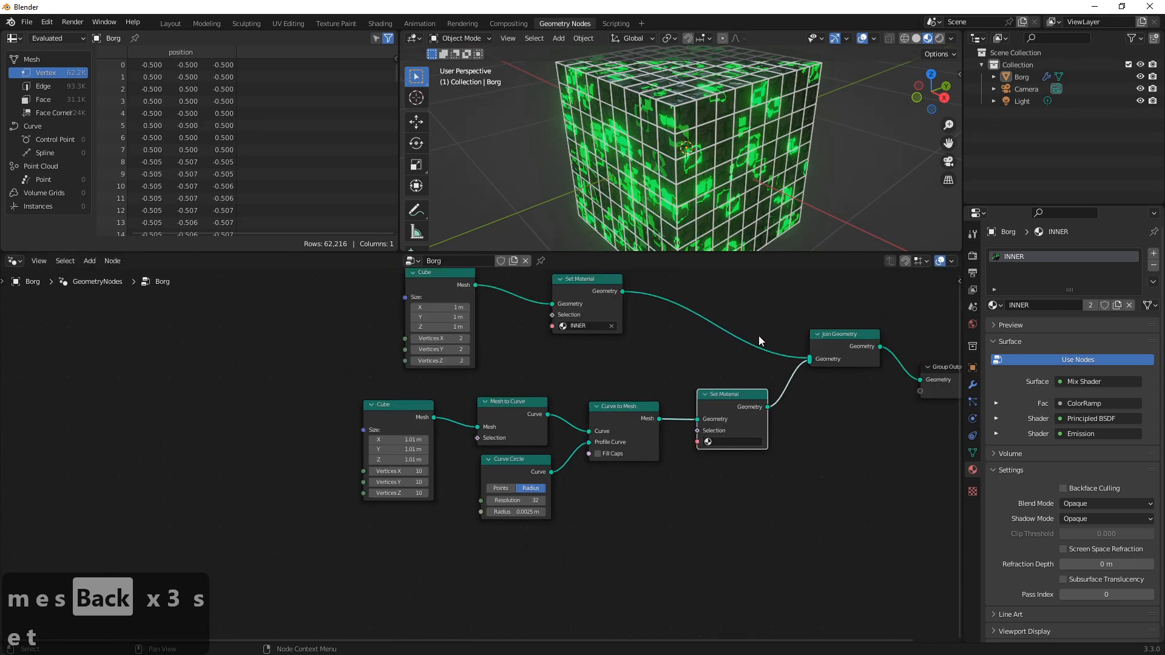
{"action": "left_click_drag", "start_coordinate": [626, 301], "coordinate": [775, 349]}
{"action": "left_click", "coordinate": [769, 406]}
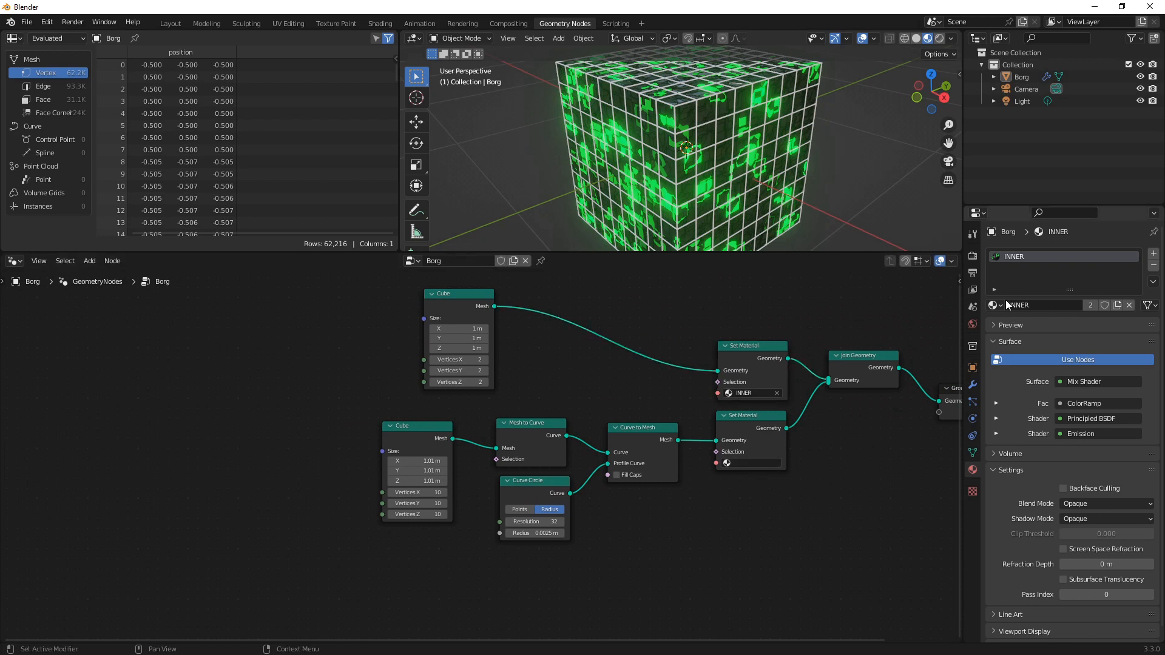
Create a new material named TUBE in a second material slot and assign it in the lower Set Material node
{"action": "left_click", "coordinate": [1154, 253]}
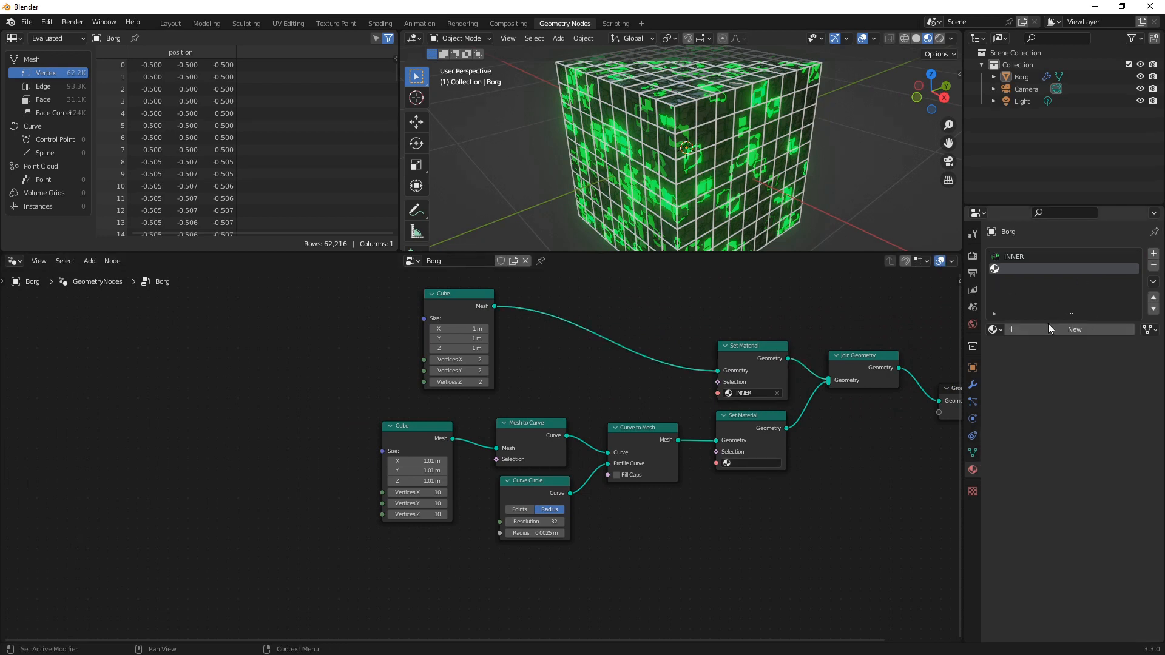
{"action": "left_click", "coordinate": [1052, 333]}
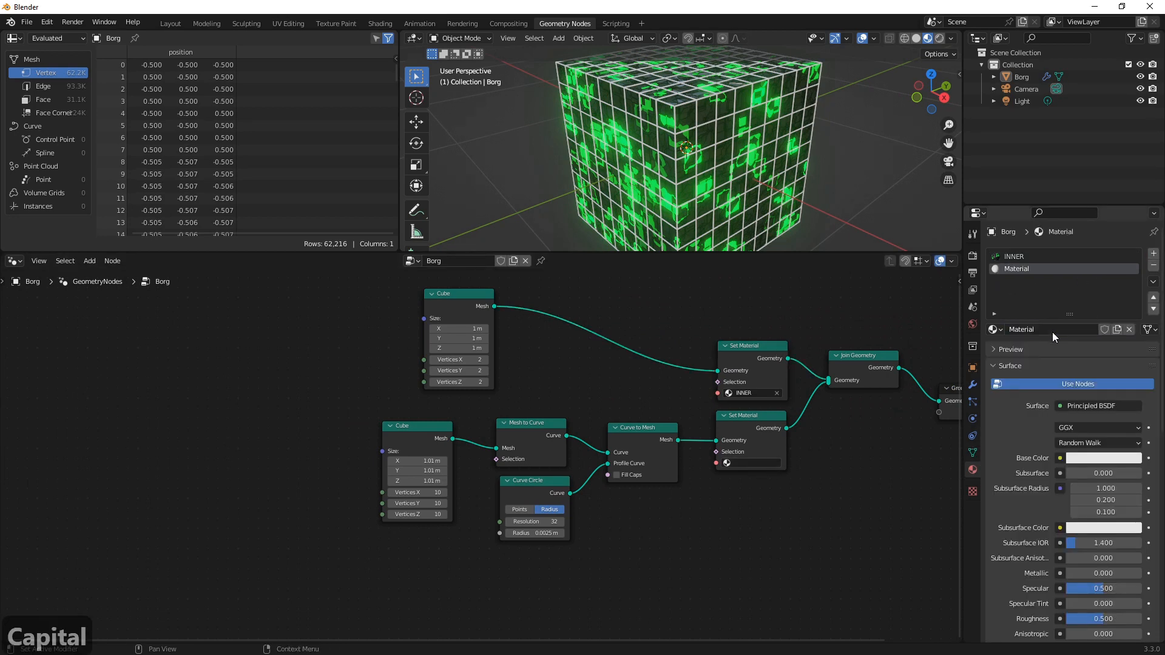
{"action": "double_click", "coordinate": [1053, 332]}
{"action": "type", "text": "Wite"}
{"action": "key", "text": "BackSpace"}
{"action": "key", "text": "BackSpace"}
{"action": "key", "text": "shift+BackSpace"}
{"action": "key", "text": "shift+BackSpace"}
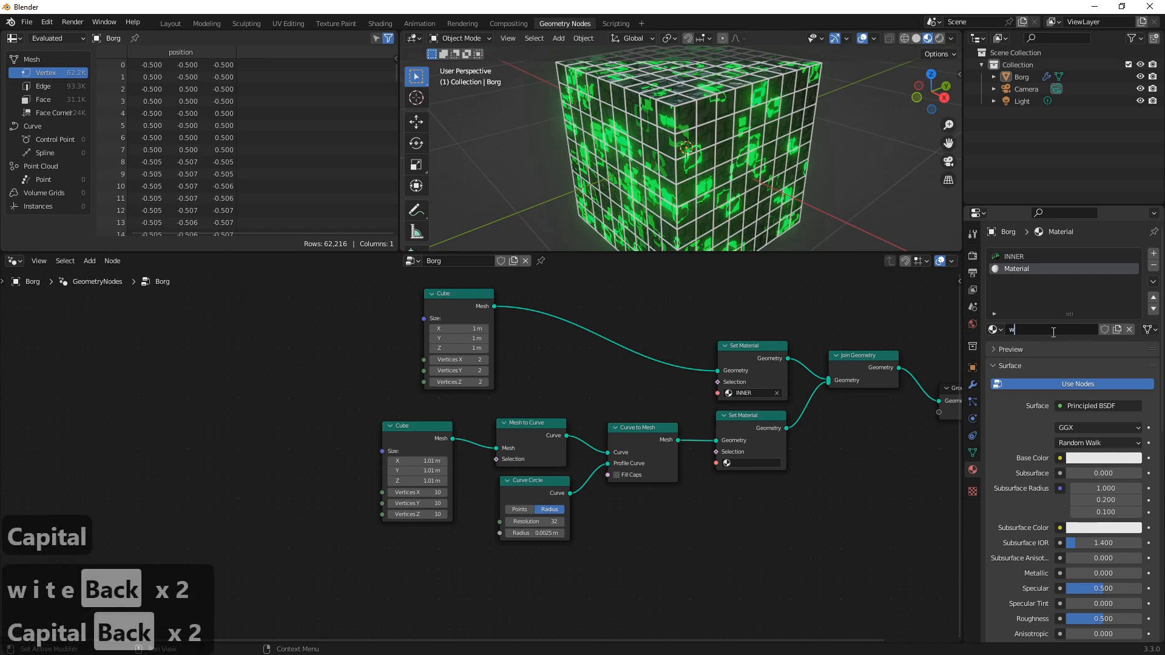
{"action": "type", "text": "TUBE"}
{"action": "key", "text": "Return"}
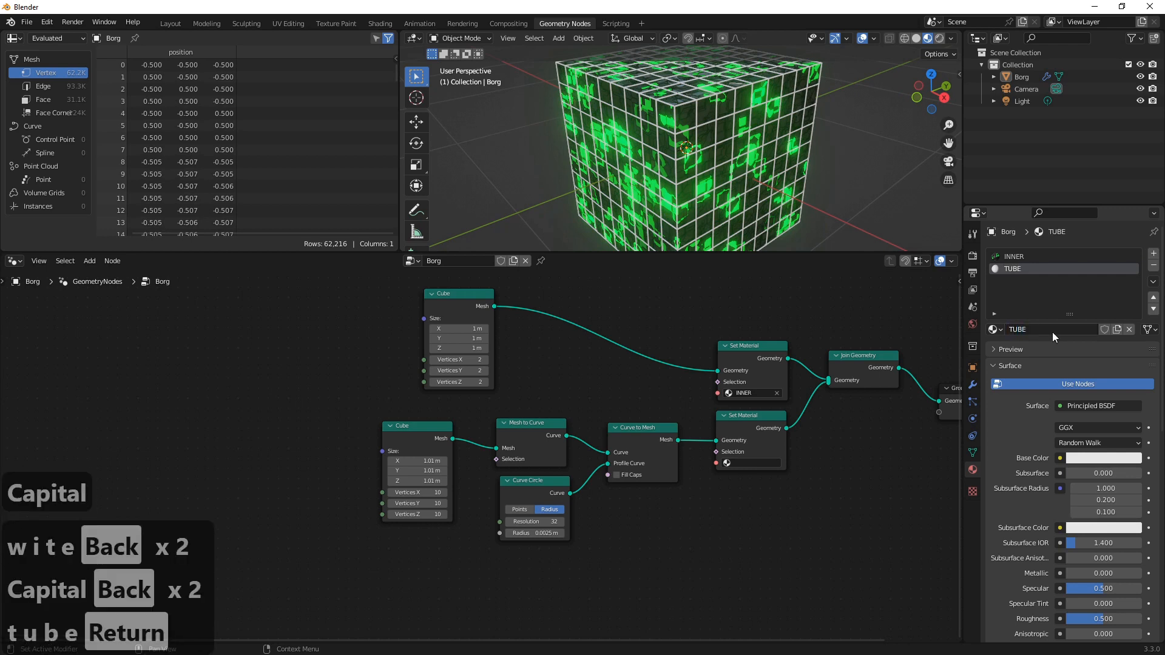
{"action": "left_click", "coordinate": [737, 463]}
{"action": "left_click", "coordinate": [745, 488]}
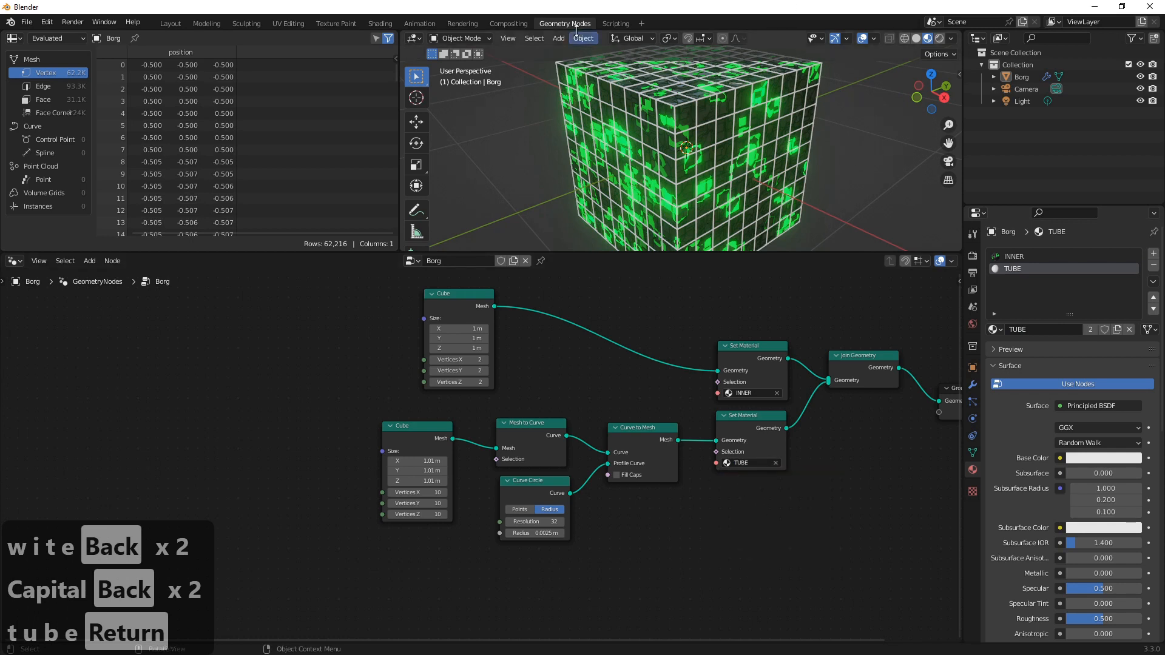
Switch to the Shading workspace and bring the TUBE material's shader nodes into view
{"action": "left_click", "coordinate": [381, 24]}
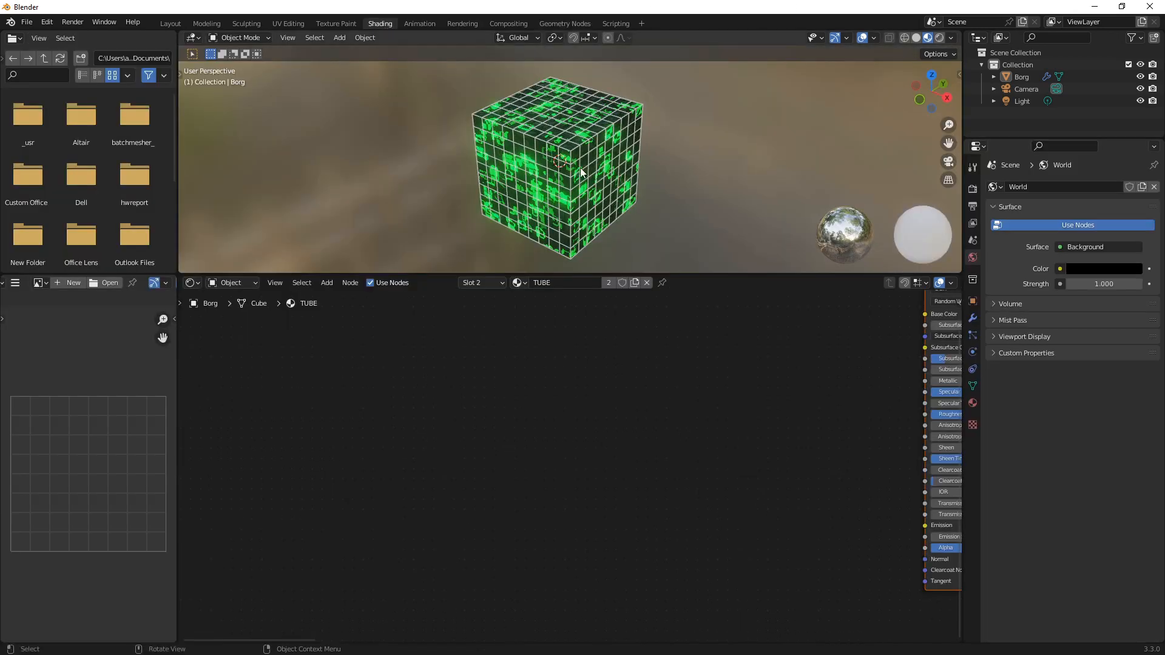
{"action": "middle_click_drag", "start_coordinate": [580, 172], "coordinate": [542, 175]}
{"action": "scroll", "coordinate": [726, 450], "scroll_direction": "down", "scroll_amount": 7}
{"action": "middle_click_drag", "start_coordinate": [590, 446], "coordinate": [316, 481]}
{"action": "scroll", "coordinate": [315, 481], "scroll_direction": "up", "scroll_amount": 2}
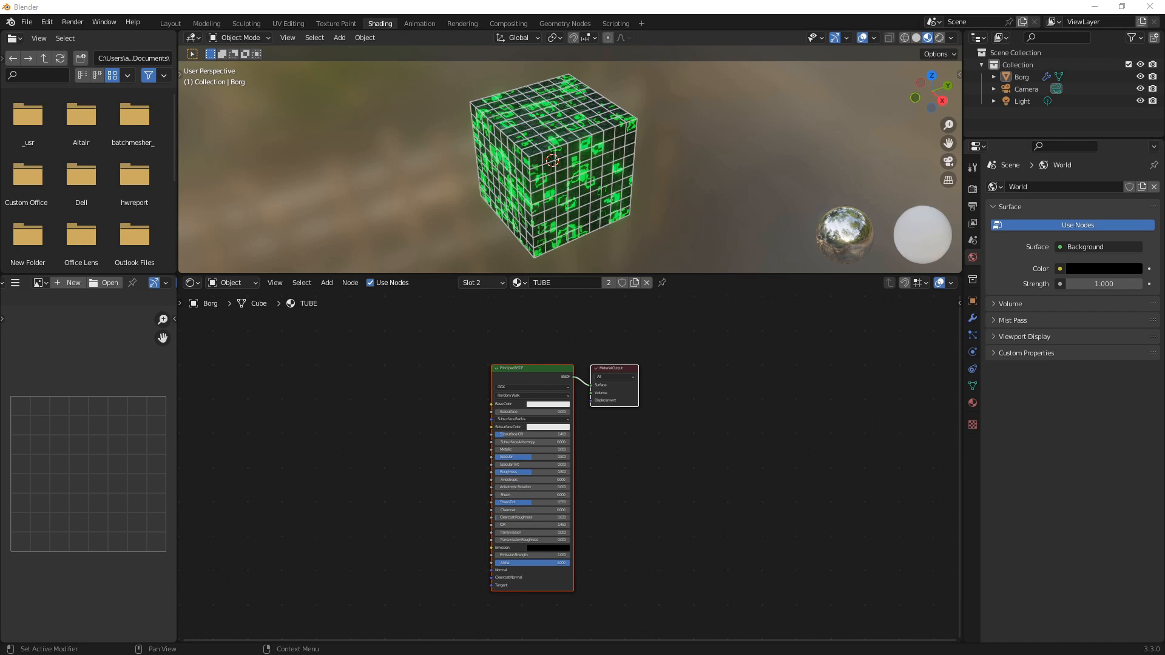
{"action": "left_click", "coordinate": [648, 381]}
{"action": "scroll", "coordinate": [627, 381], "scroll_direction": "up", "scroll_amount": 2}
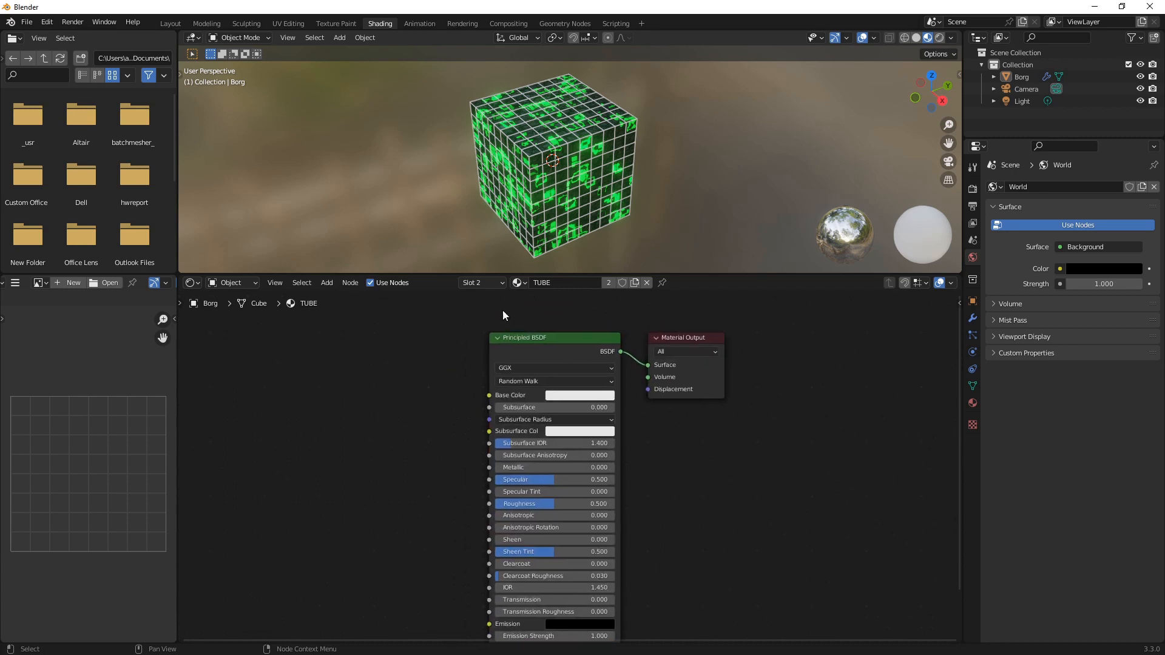
Move the Principled BSDF away from Material Output and insert a Mix Shader node on the link between them
{"action": "left_click_drag", "start_coordinate": [540, 333], "coordinate": [430, 401]}
{"action": "key", "text": "shift+a"}
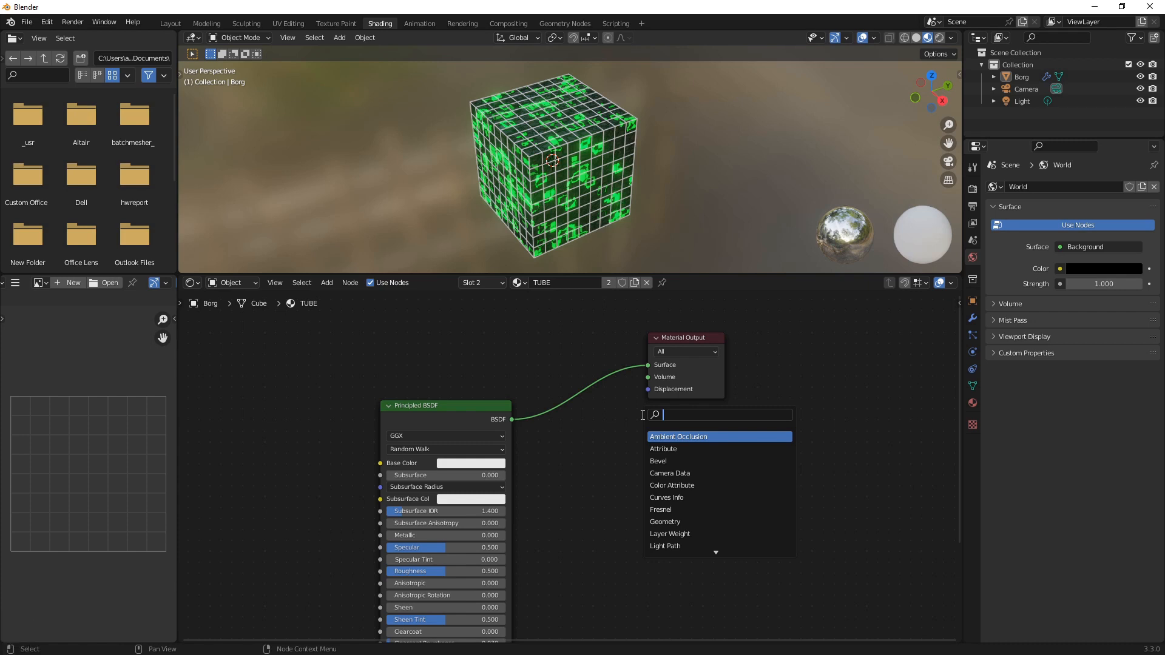
{"action": "type", "text": "mix s"}
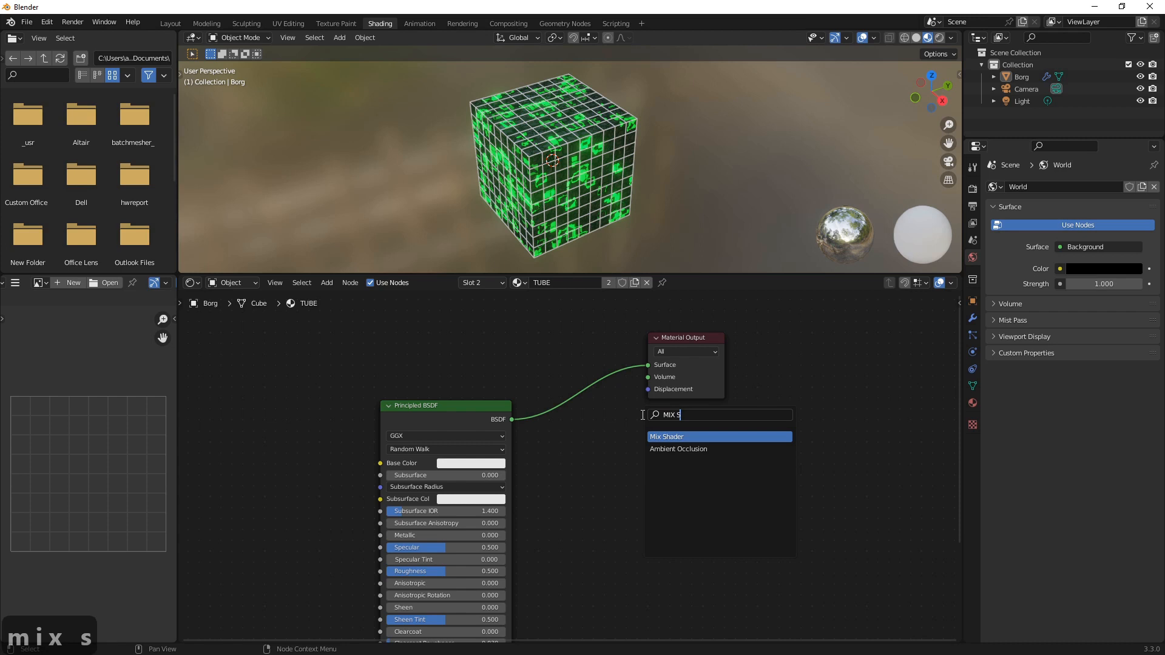
{"action": "left_click", "coordinate": [686, 438]}
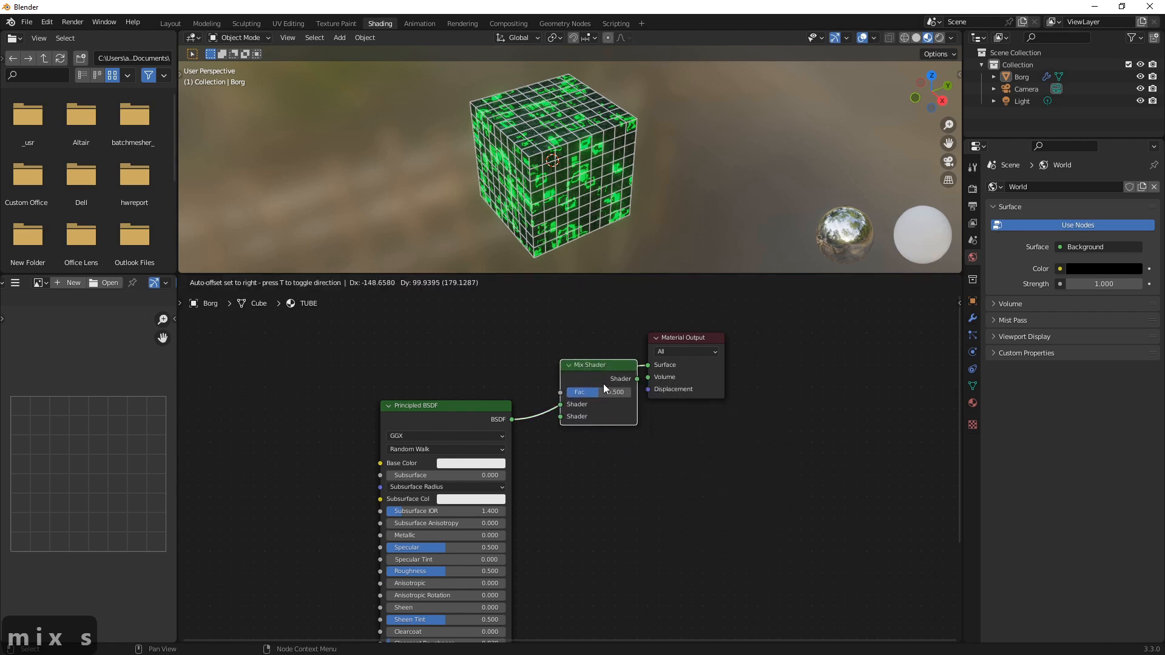
{"action": "left_click", "coordinate": [603, 384]}
Add a Transparent BSDF node below the Mix Shader and connect its BSDF output to the second Shader input
{"action": "key", "text": "shift+a"}
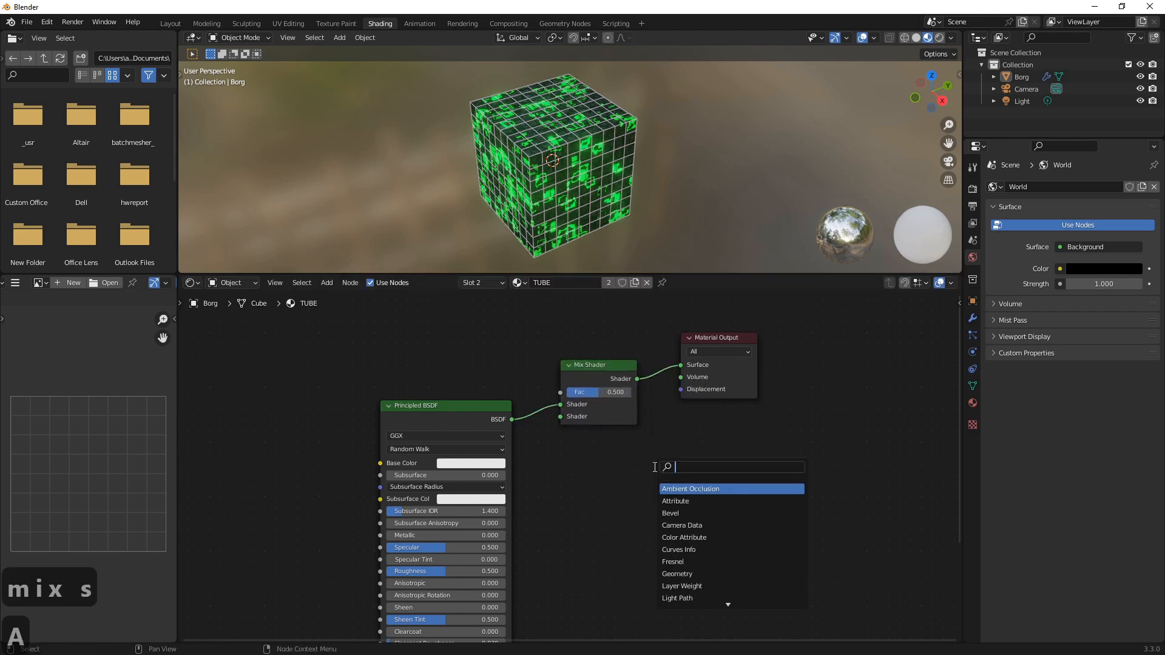
{"action": "type", "text": "TRAN"}
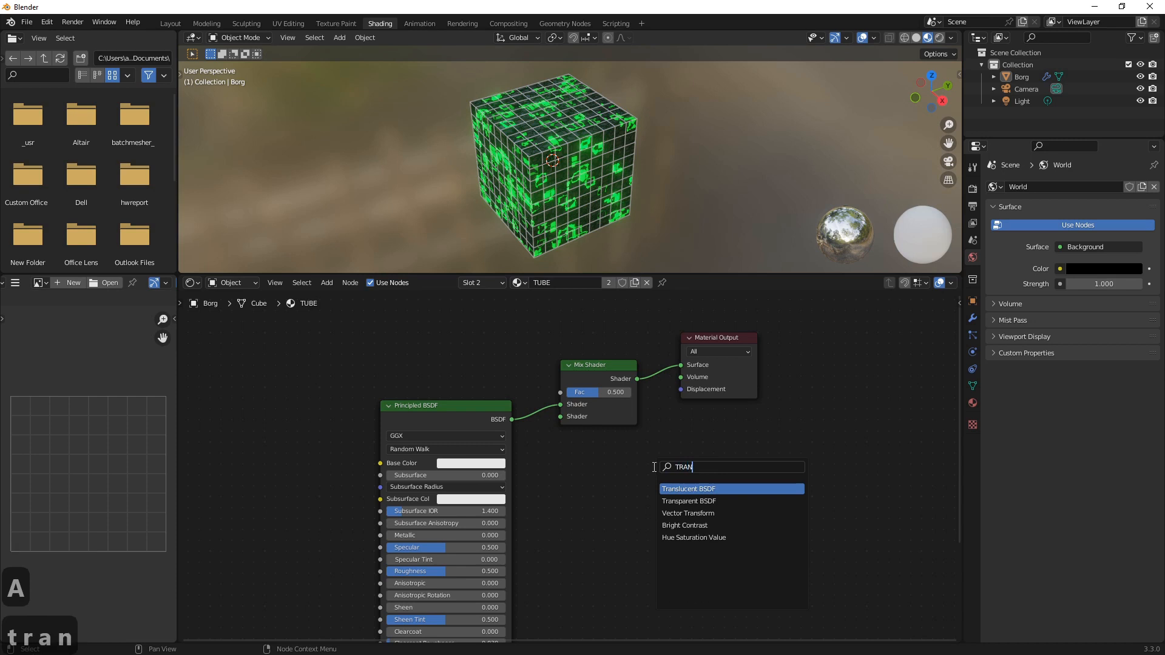
{"action": "left_click", "coordinate": [688, 501]}
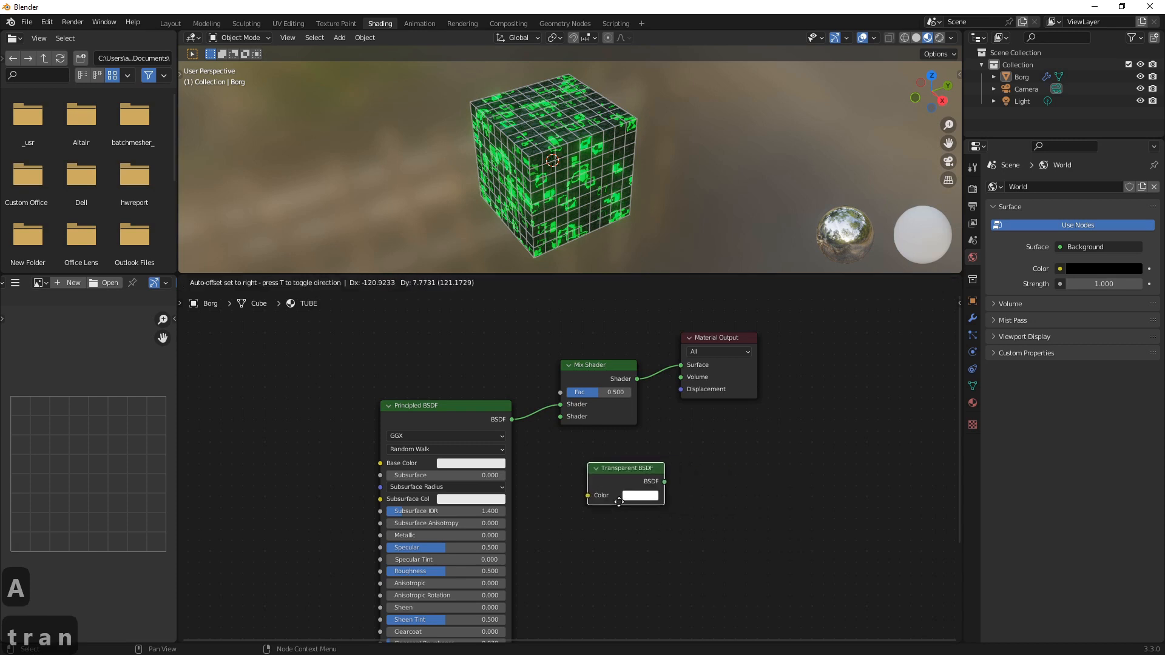
{"action": "left_click_drag", "start_coordinate": [659, 484], "coordinate": [559, 421]}
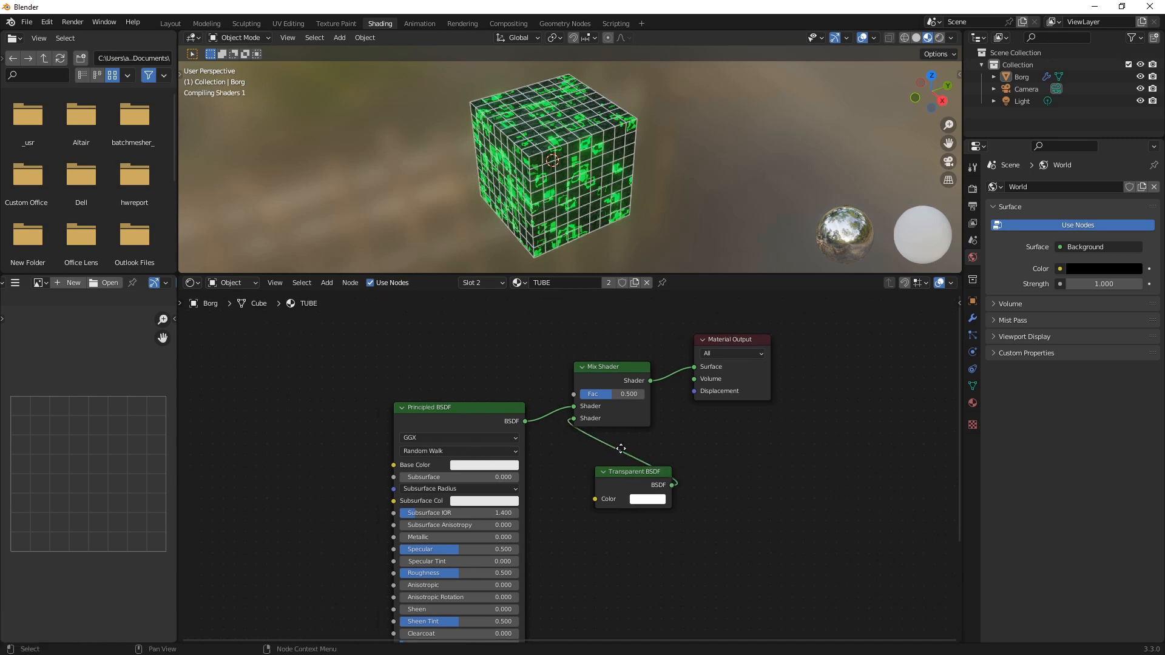
{"action": "middle_click_drag", "start_coordinate": [542, 454], "coordinate": [690, 450]}
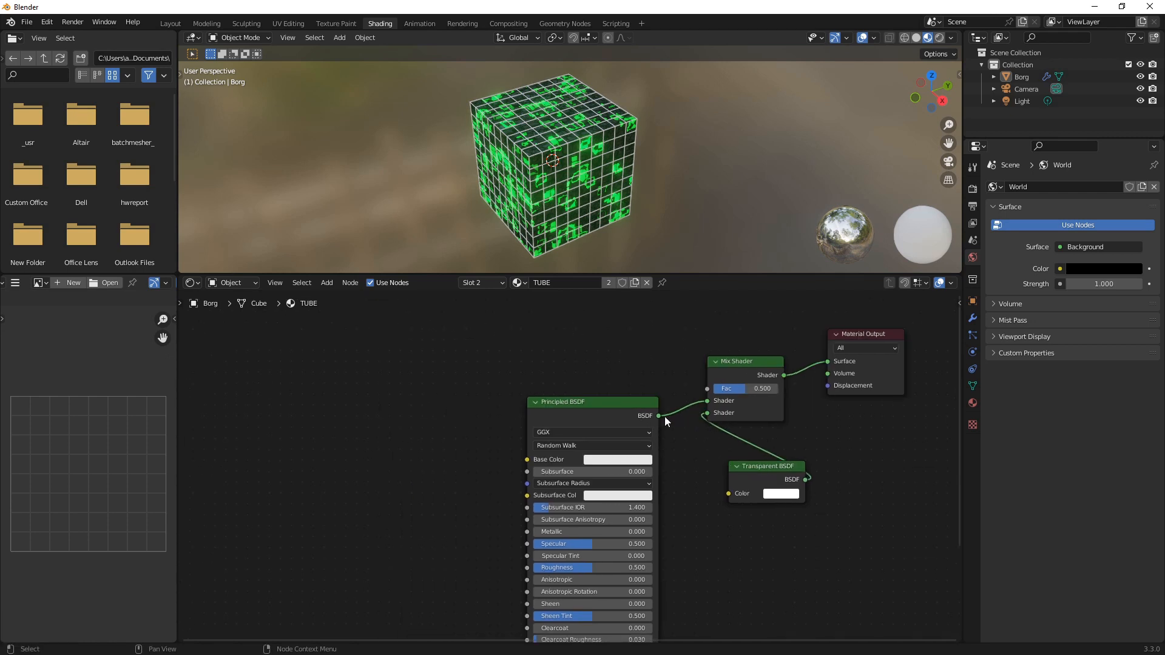
Try different Mix Shader factors while looking closely at the cube, ending with a factor of 0.583
{"action": "key", "text": "shift+a"}
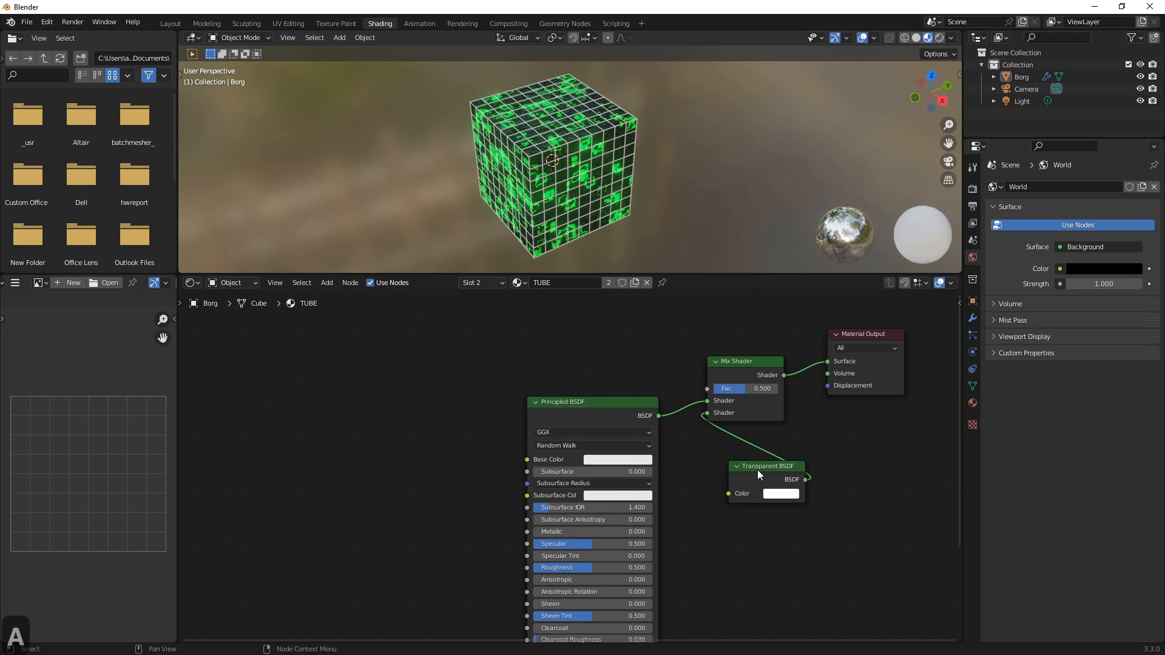
{"action": "scroll", "coordinate": [584, 170], "scroll_direction": "up", "scroll_amount": 2}
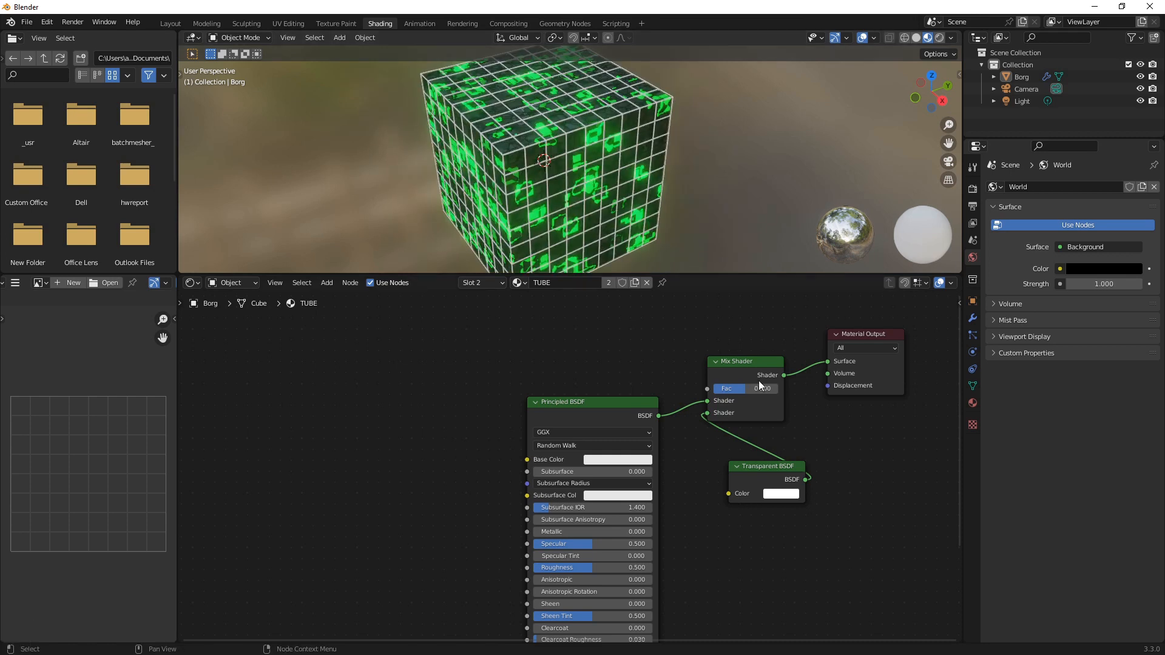
{"action": "left_click_drag", "start_coordinate": [741, 390], "coordinate": [780, 391]}
{"action": "left_click_drag", "start_coordinate": [776, 389], "coordinate": [714, 388]}
{"action": "left_click_drag", "start_coordinate": [715, 389], "coordinate": [752, 389]}
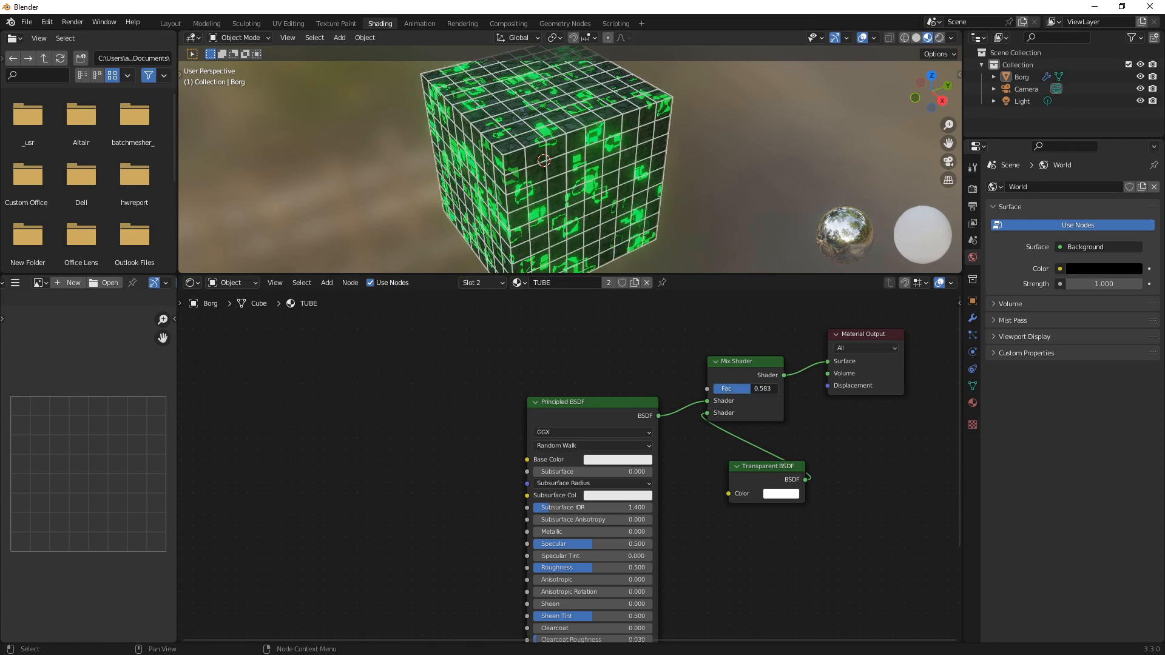
Add a ColorRamp node and connect its Color output to the Mix Shader's Fac input
{"action": "key", "text": "shift+a"}
{"action": "left_click", "coordinate": [584, 374]}
{"action": "type", "text": "COLOR"}
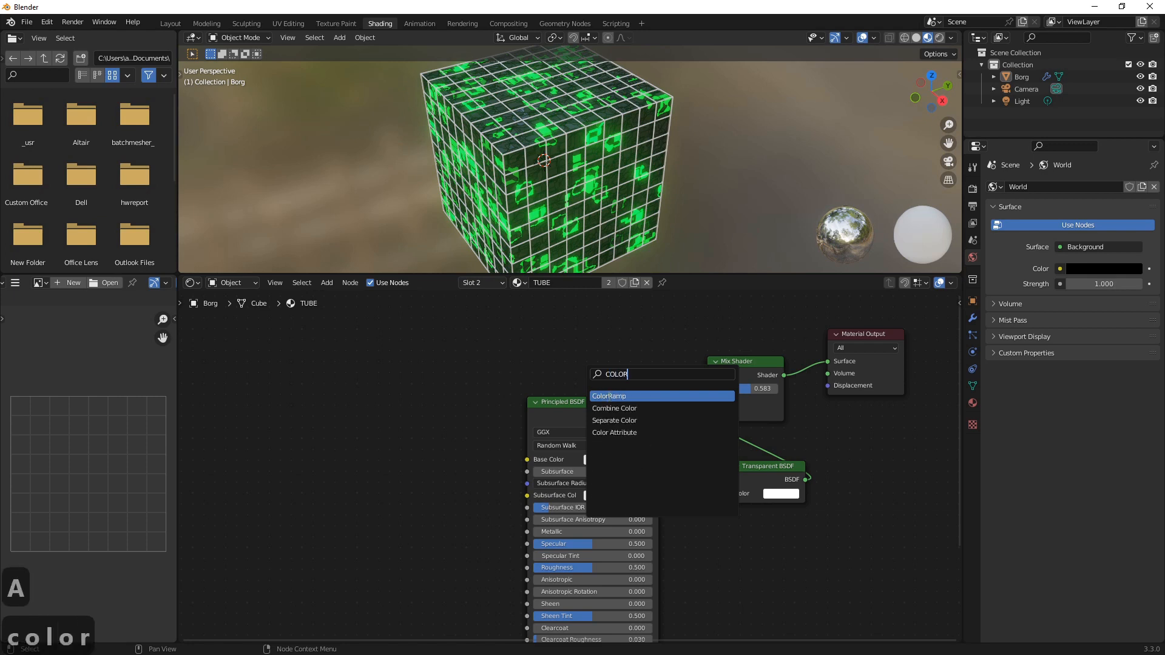
{"action": "key", "text": "Return"}
{"action": "left_click", "coordinate": [503, 373]}
{"action": "left_click_drag", "start_coordinate": [485, 372], "coordinate": [709, 388]}
Add a Noise Texture node before the ColorRamp and connect its Color output to the ramp's Fac input
{"action": "middle_click_drag", "start_coordinate": [457, 480], "coordinate": [702, 463]}
{"action": "left_click", "coordinate": [549, 454]}
{"action": "key", "text": "shift+a"}
{"action": "left_click", "coordinate": [548, 453]}
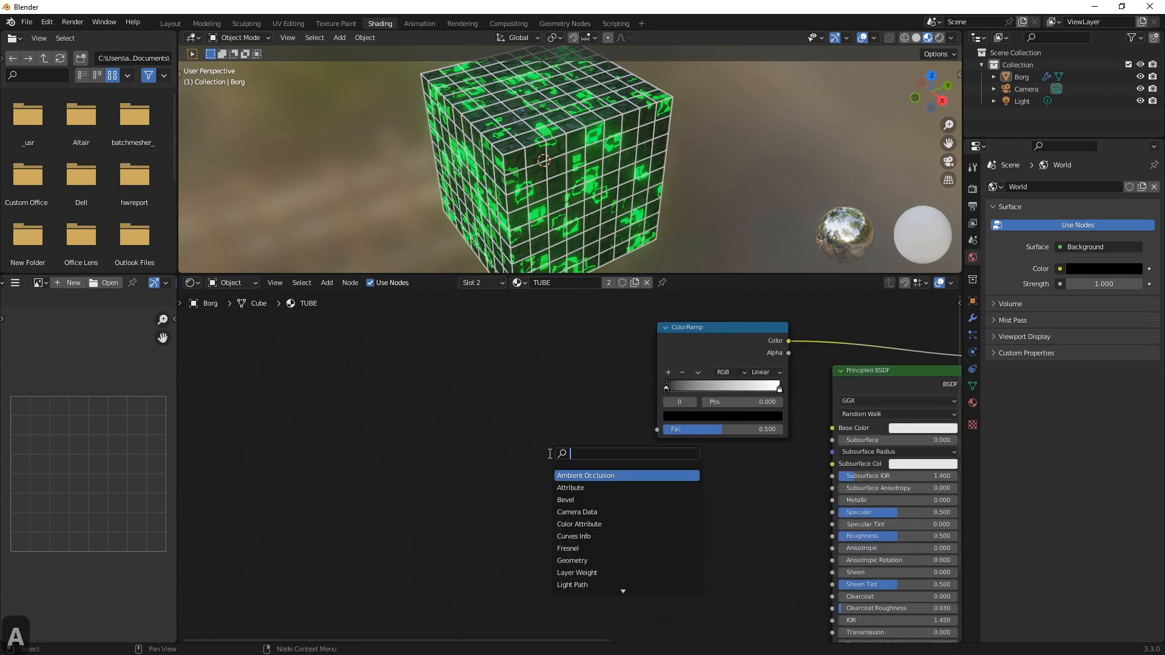
{"action": "type", "text": "nois"}
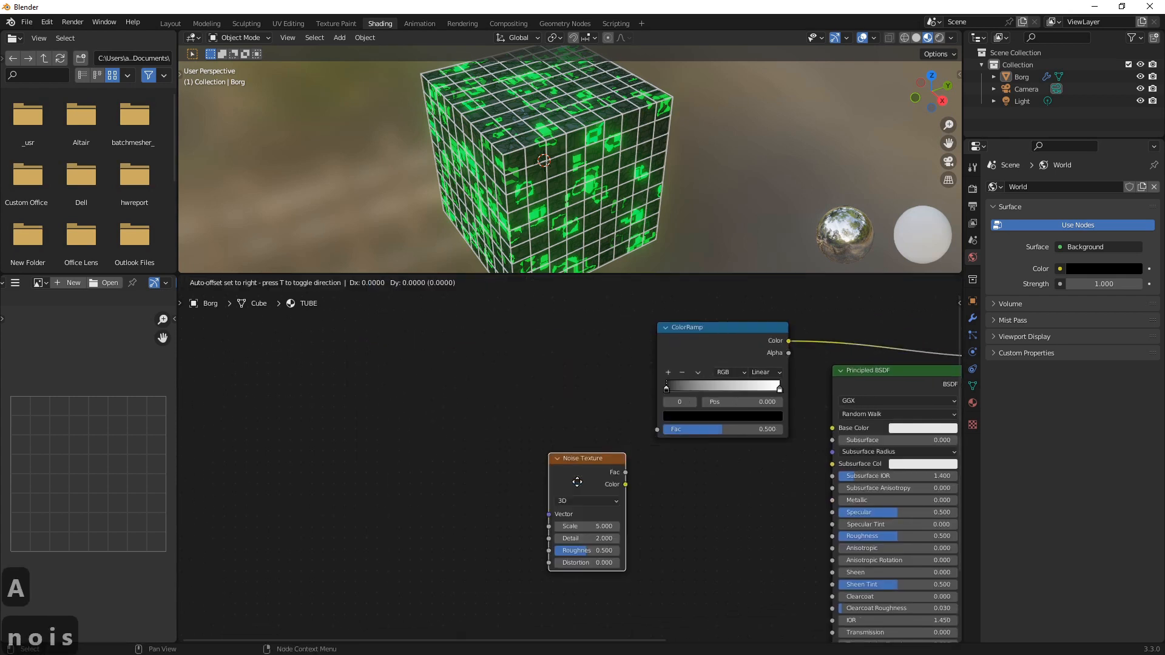
{"action": "left_click", "coordinate": [577, 488]}
{"action": "left_click", "coordinate": [586, 414]}
{"action": "left_click_drag", "start_coordinate": [589, 418], "coordinate": [662, 431]}
Add Mapping and Texture Coordinate nodes using Object coordinates to the Noise Texture, and move the ColorRamp's black stop to 0.500
{"action": "key", "text": "ctrl+t"}
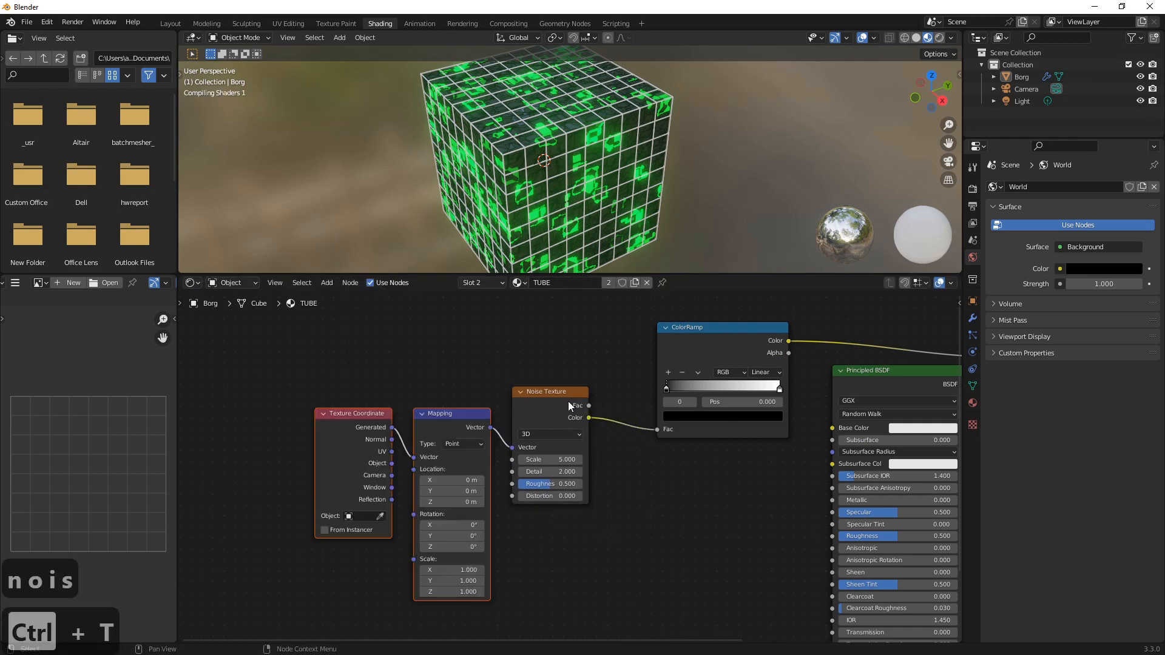
{"action": "left_click_drag", "start_coordinate": [392, 463], "coordinate": [414, 459]}
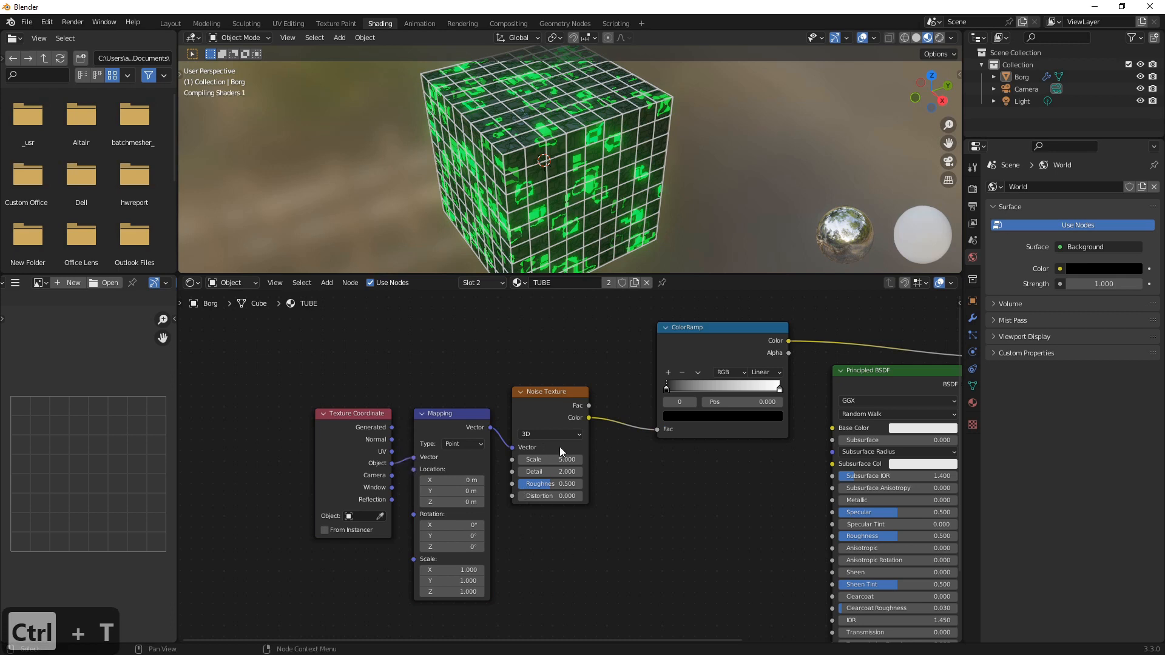
{"action": "left_click_drag", "start_coordinate": [668, 389], "coordinate": [727, 388]}
{"action": "scroll", "coordinate": [773, 451], "scroll_direction": "down", "scroll_amount": 2}
{"action": "middle_click_drag", "start_coordinate": [774, 450], "coordinate": [600, 450]}
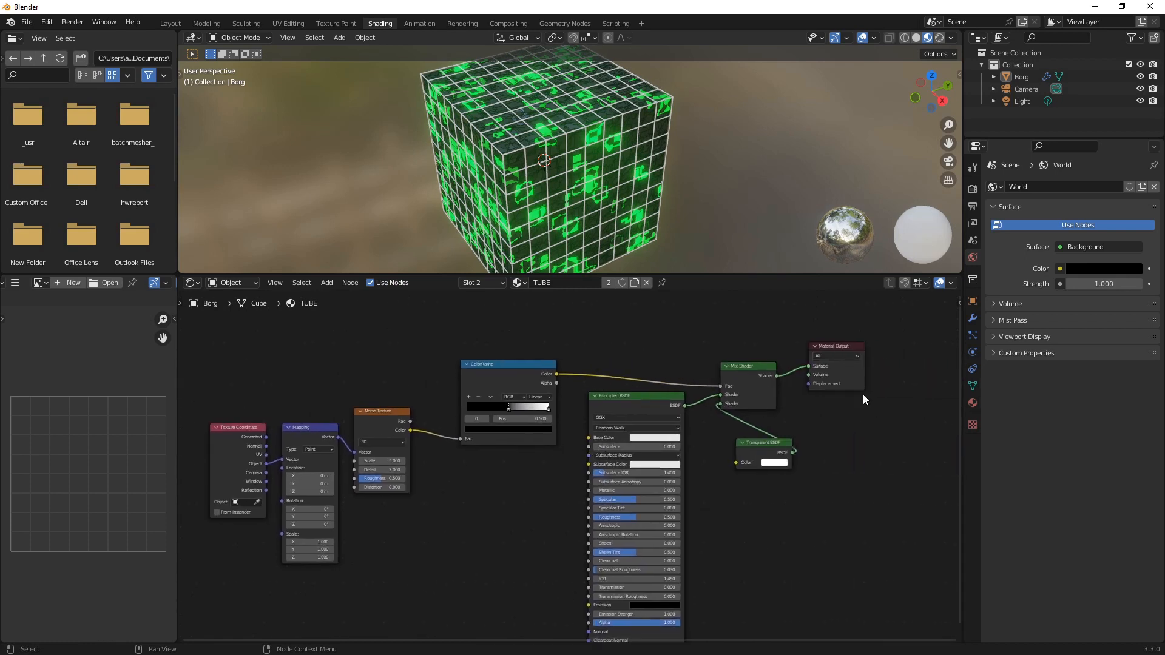
Set the TUBE material's Blend Mode to Alpha Clip and its Shadow Mode to Alpha Hashed
{"action": "left_click", "coordinate": [973, 404]}
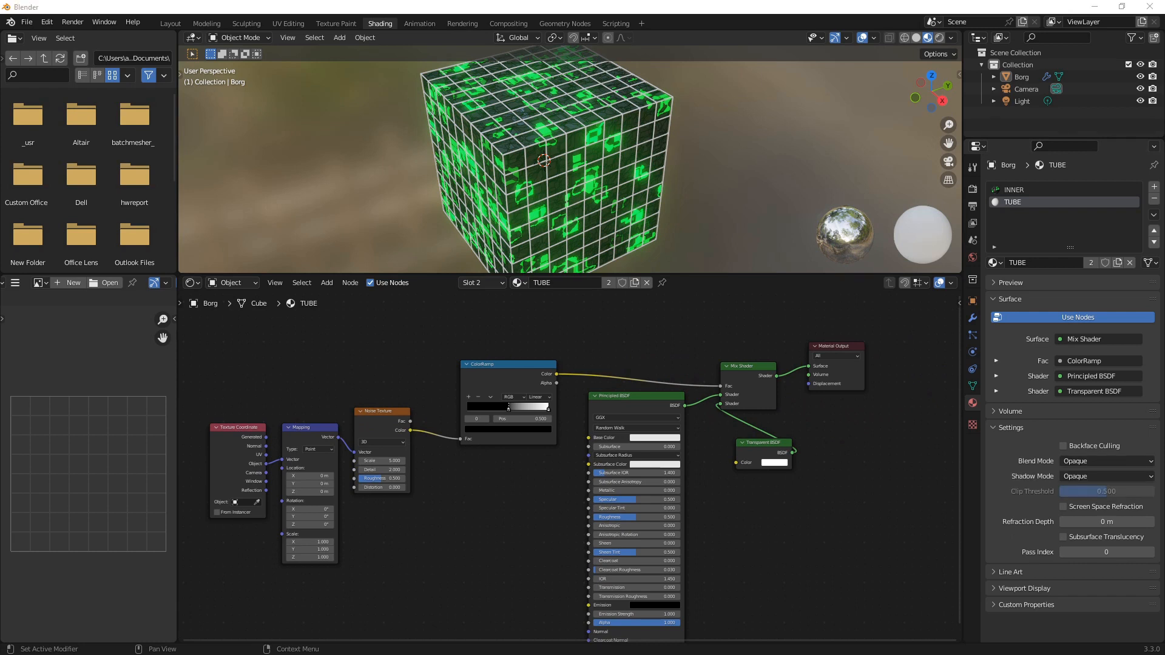
{"action": "left_click", "coordinate": [1087, 462]}
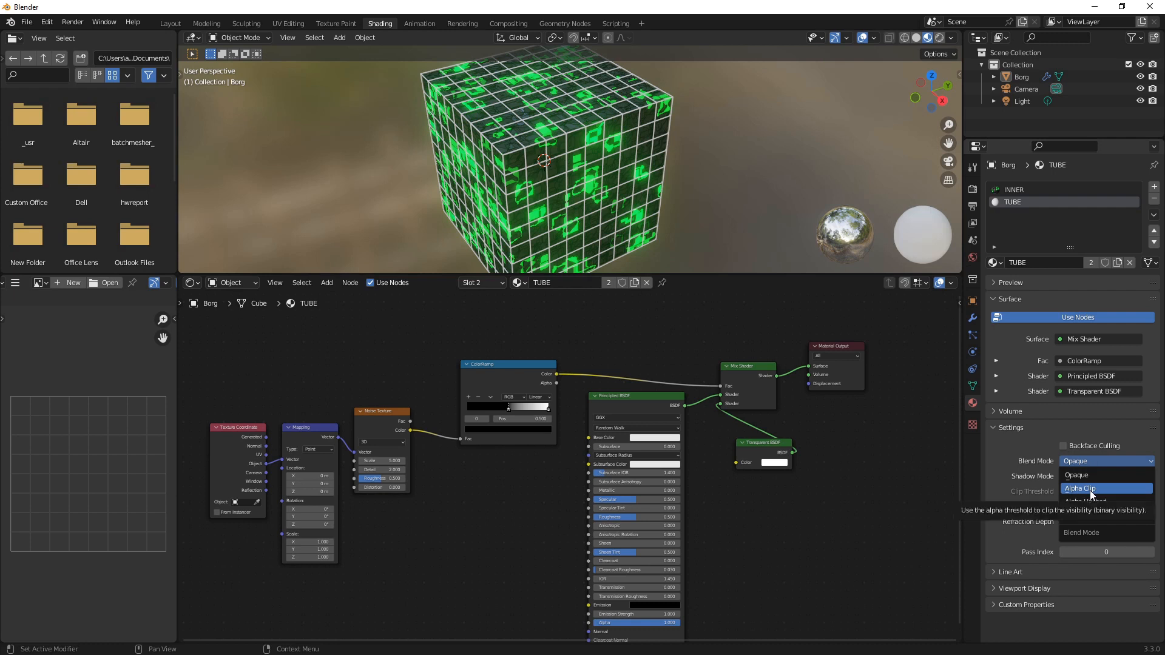
{"action": "left_click", "coordinate": [1090, 489]}
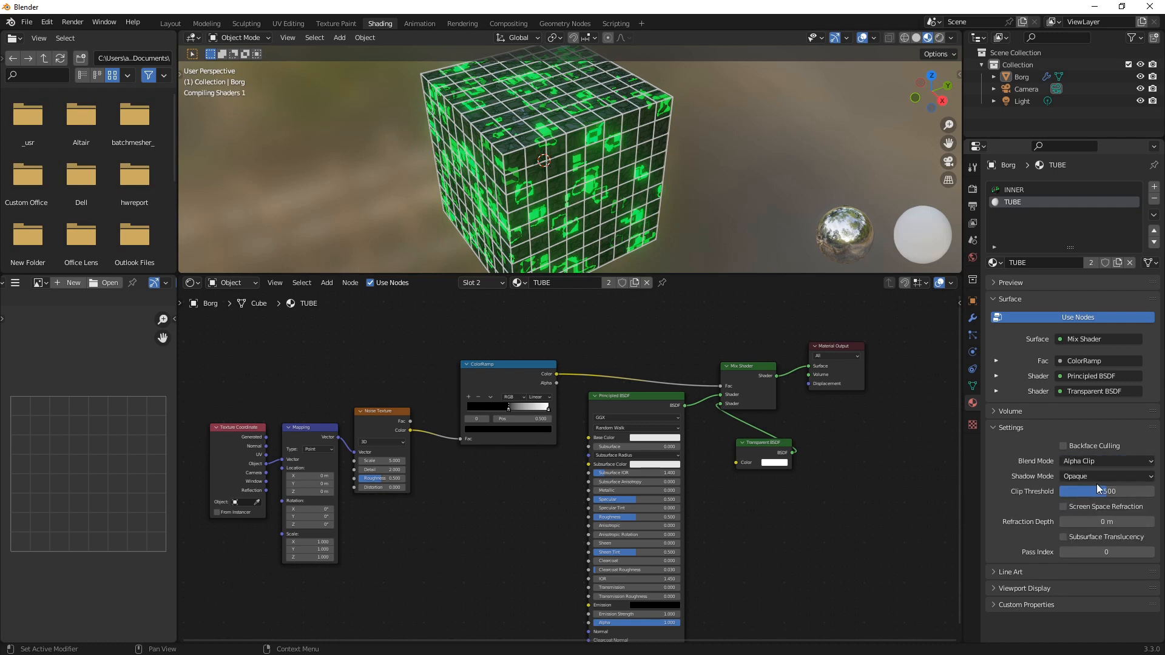
{"action": "left_click", "coordinate": [1088, 476]}
{"action": "left_click", "coordinate": [1095, 531]}
Move the ColorRamp's stops closer together, placing the black stop at 0.318, so parts of the tube grid become transparent
{"action": "scroll", "coordinate": [543, 455], "scroll_direction": "up", "scroll_amount": 2}
{"action": "scroll", "coordinate": [657, 455], "scroll_direction": "up", "scroll_amount": 2}
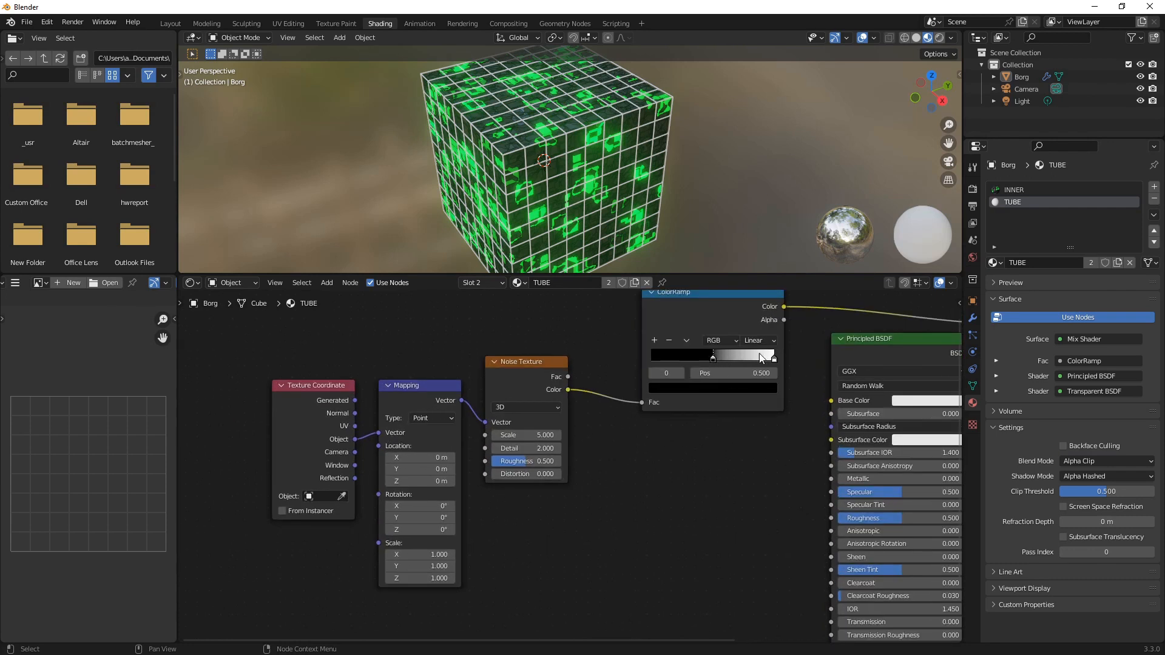
{"action": "left_click_drag", "start_coordinate": [774, 361], "coordinate": [683, 360]}
{"action": "scroll", "coordinate": [514, 151], "scroll_direction": "up", "scroll_amount": 7}
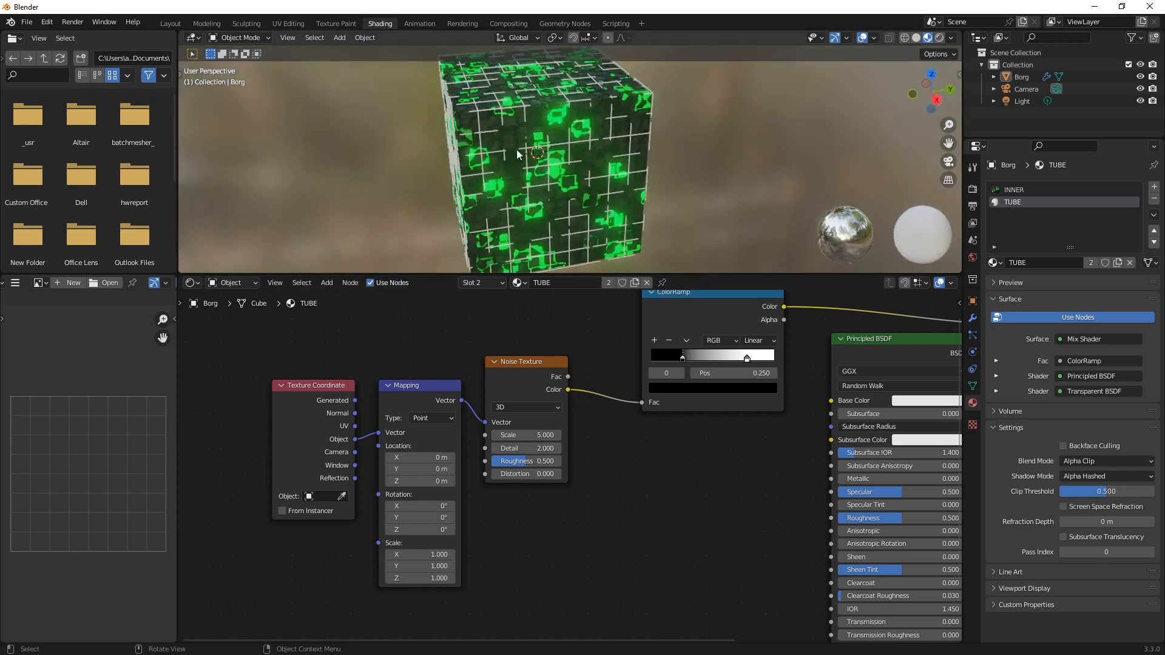
{"action": "middle_click_drag", "start_coordinate": [598, 208], "coordinate": [640, 214]}
{"action": "left_click_drag", "start_coordinate": [745, 360], "coordinate": [698, 358]}
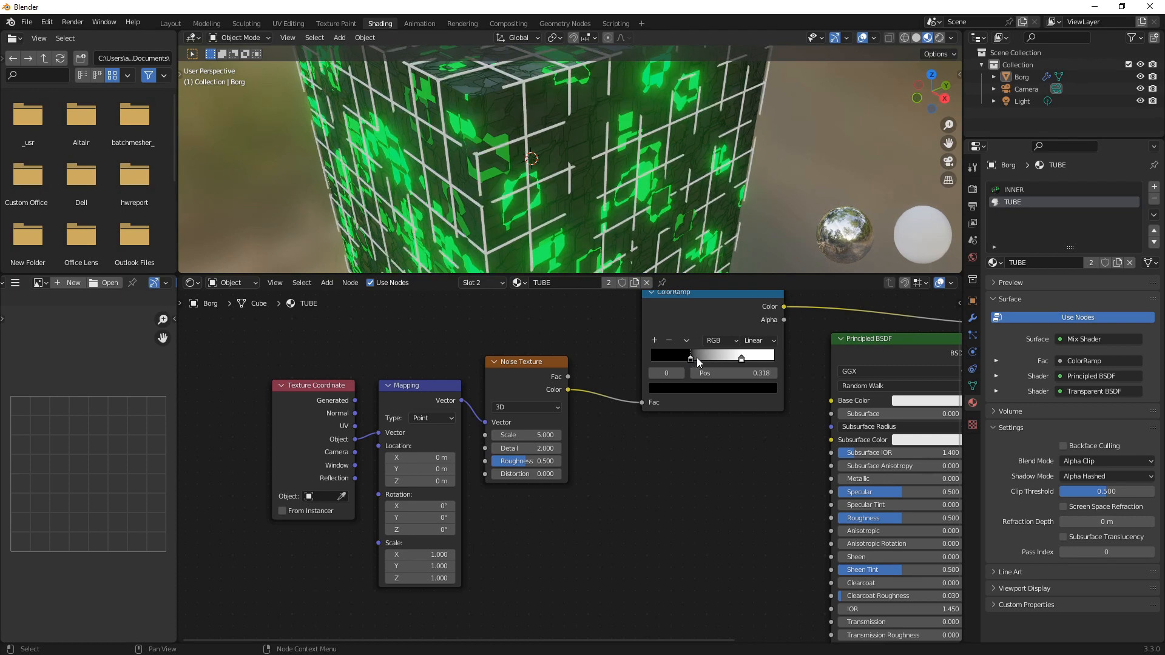
{"action": "middle_click_drag", "start_coordinate": [413, 74], "coordinate": [480, 131]}
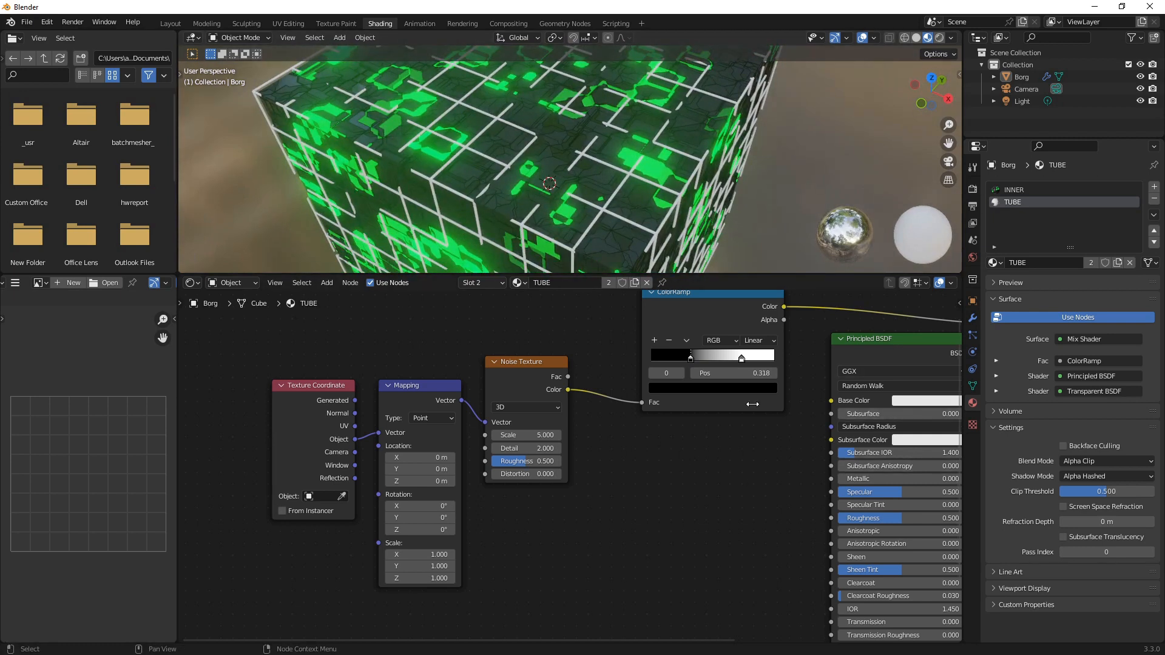
Connect the Noise Texture's Color to the Principled BSDF's Roughness and change its Base Color to dark grey
{"action": "left_click_drag", "start_coordinate": [568, 390], "coordinate": [829, 518]}
{"action": "middle_click_drag", "start_coordinate": [725, 450], "coordinate": [501, 461]}
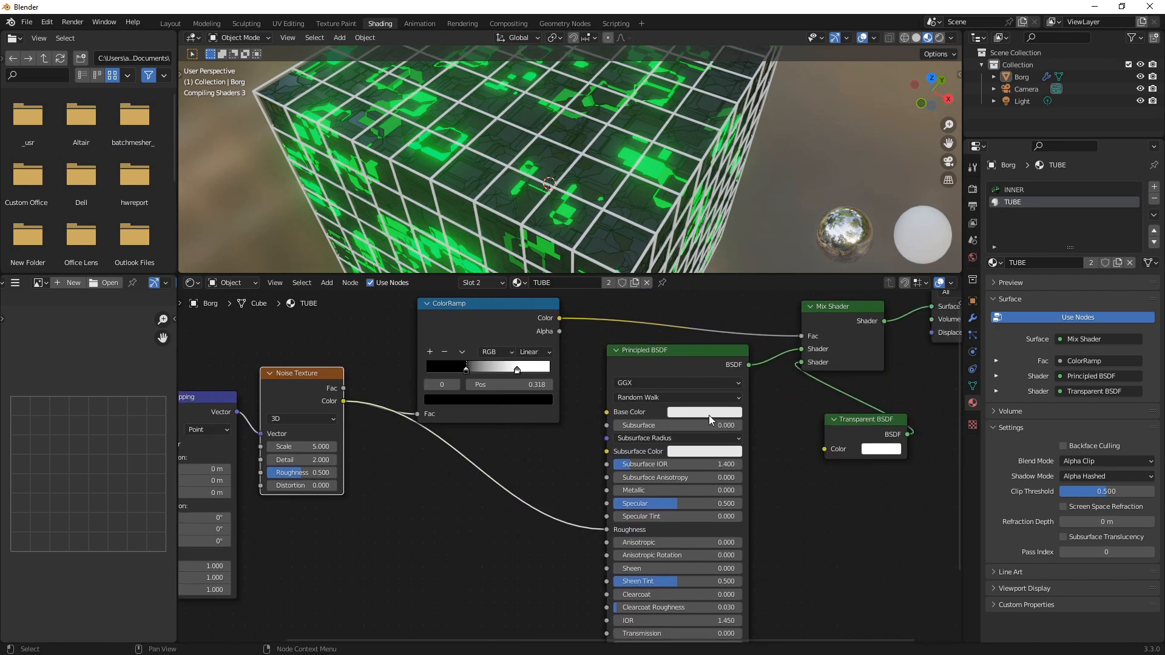
{"action": "left_click", "coordinate": [709, 415]}
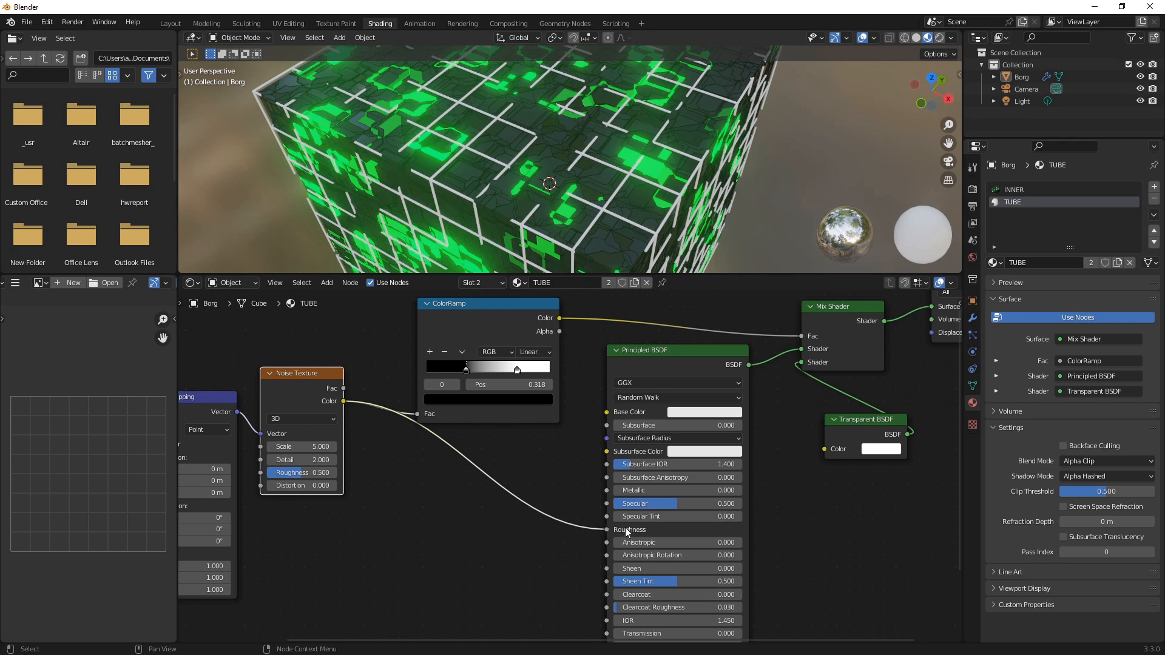
{"action": "left_click", "coordinate": [707, 413]}
{"action": "left_click_drag", "start_coordinate": [768, 265], "coordinate": [770, 309]}
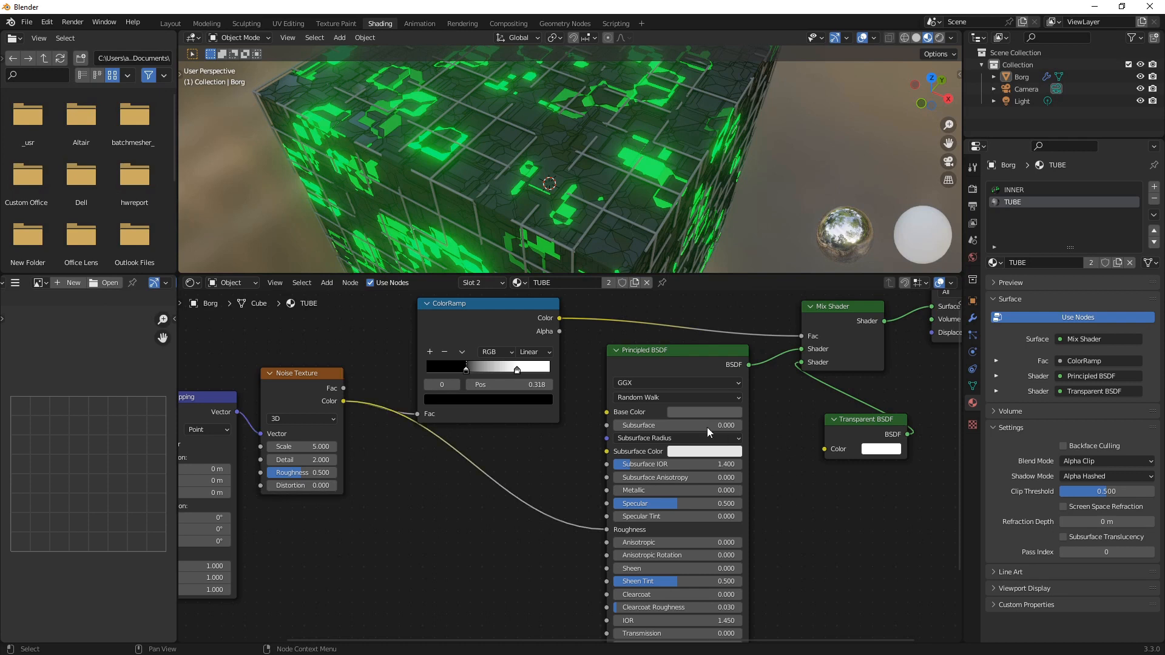
{"action": "scroll", "coordinate": [558, 461], "scroll_direction": "down", "scroll_amount": 4}
{"action": "scroll", "coordinate": [619, 449], "scroll_direction": "up", "scroll_amount": 4}
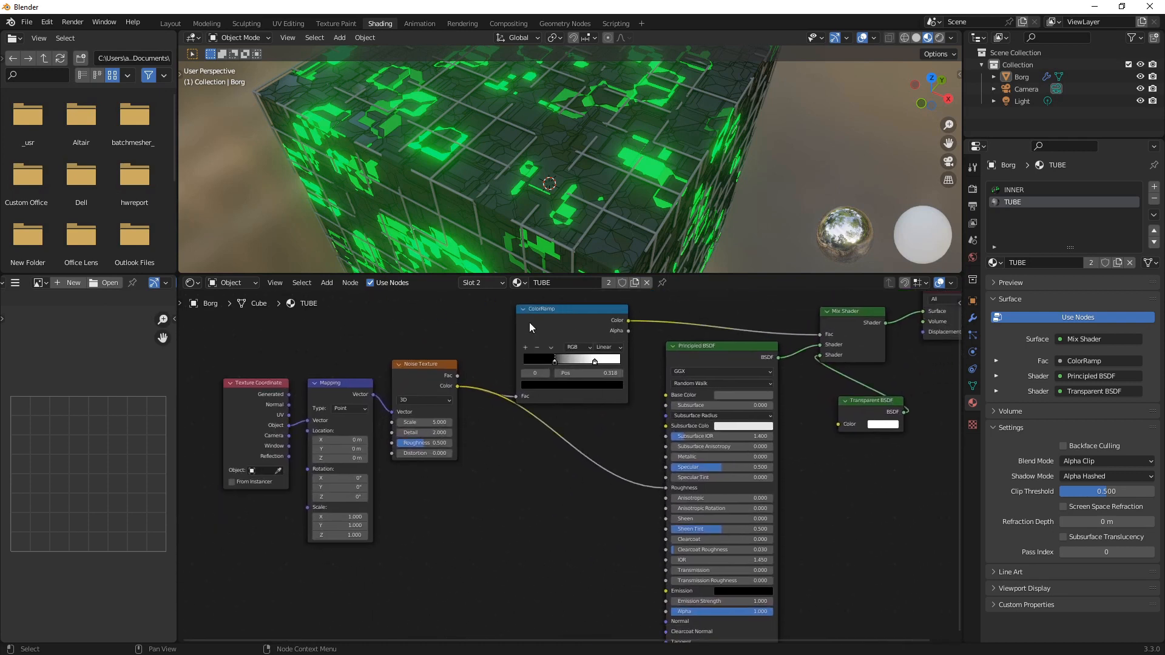
{"action": "middle_click_drag", "start_coordinate": [610, 187], "coordinate": [579, 261]}
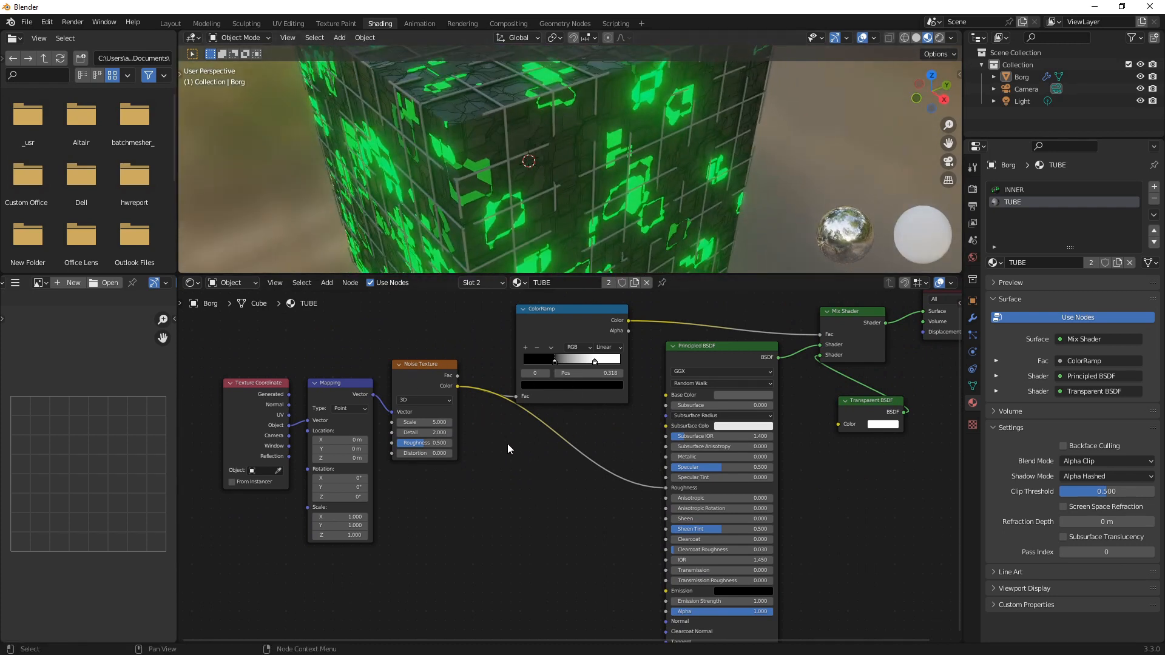
Return to the Geometry Nodes workspace and duplicate the 1.01 m Cube node, placing the copy below the tube branch
{"action": "left_click", "coordinate": [538, 24]}
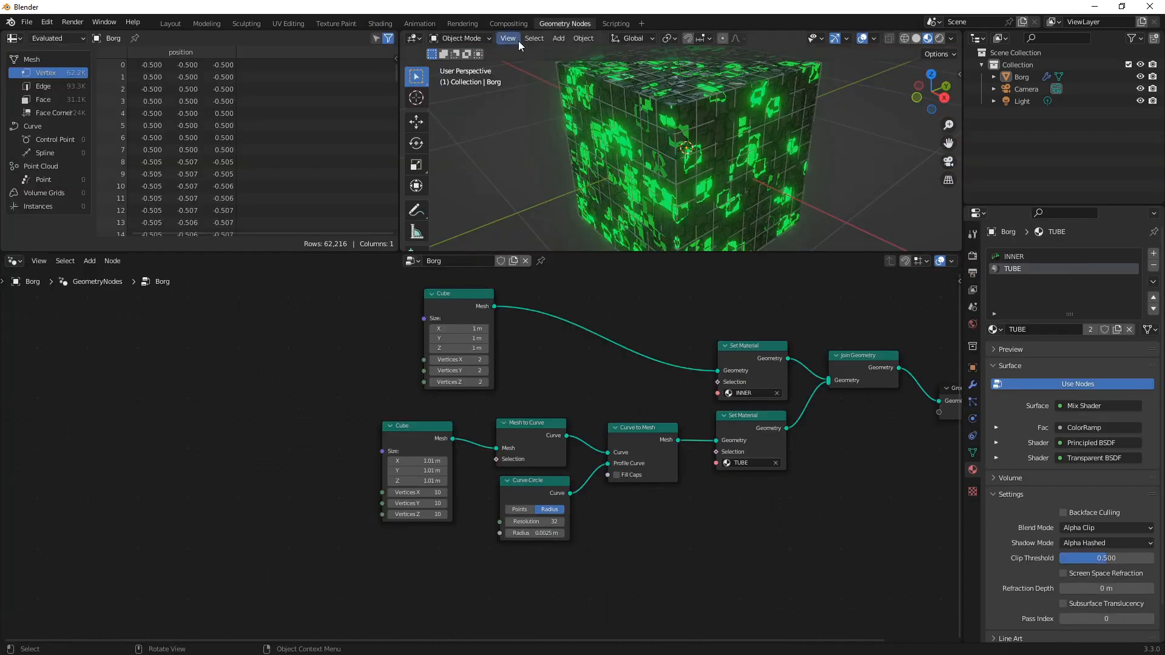
{"action": "middle_click_drag", "start_coordinate": [664, 599], "coordinate": [537, 545]}
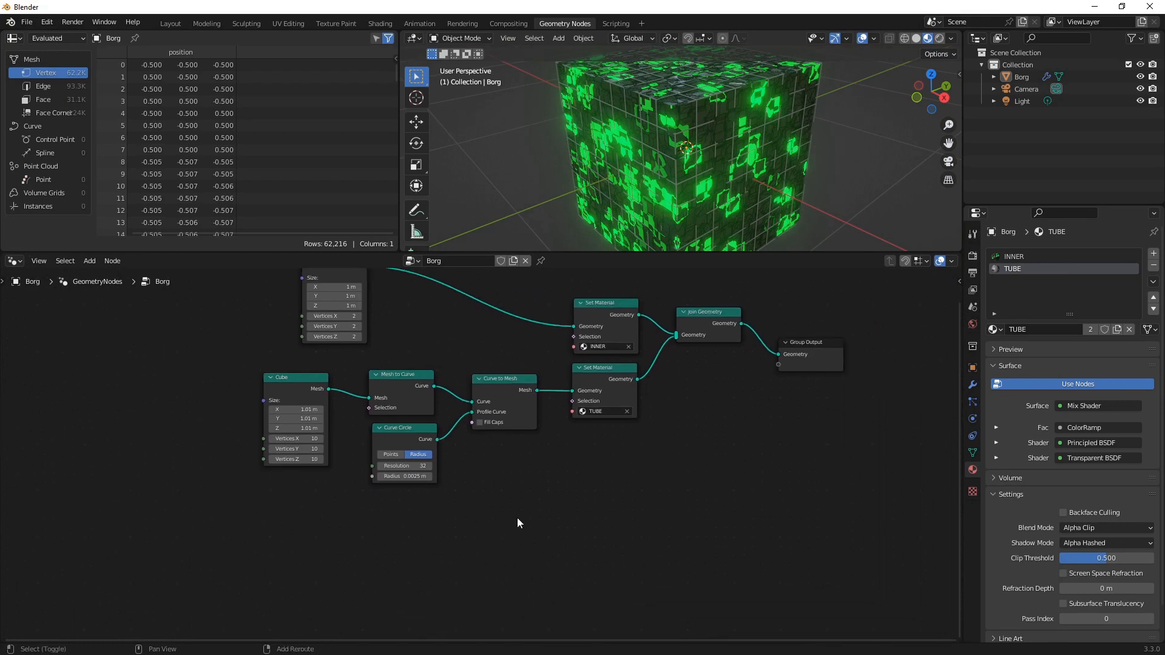
{"action": "key", "text": "shift+a"}
{"action": "left_click", "coordinate": [298, 378]}
{"action": "key", "text": "shift+d"}
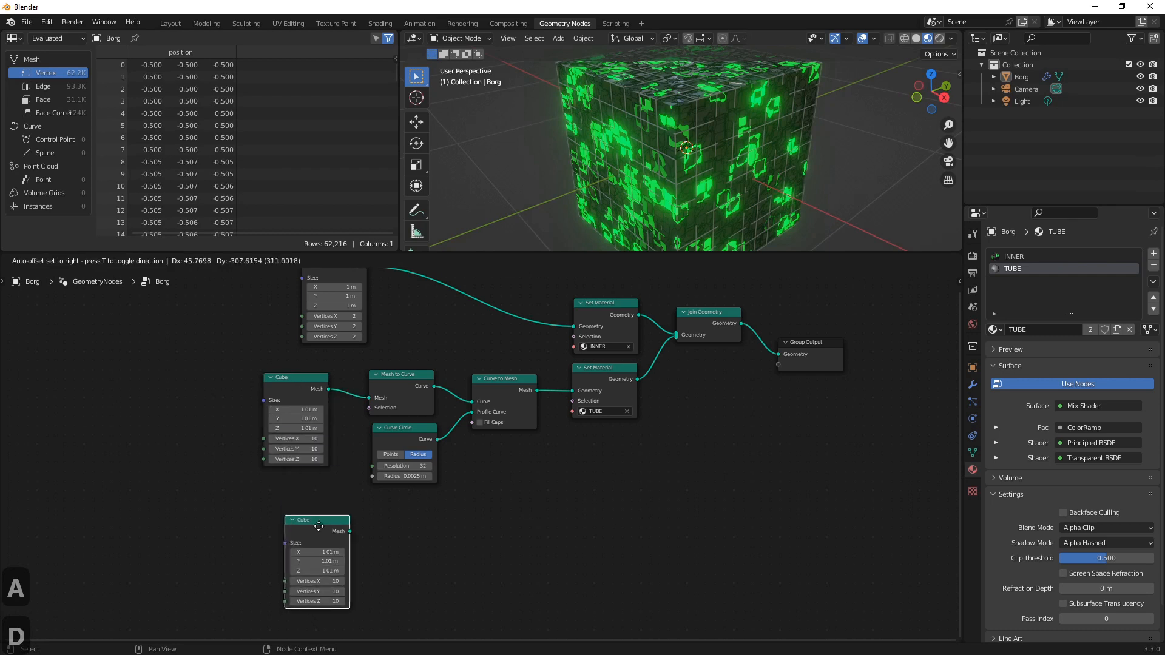
{"action": "left_click", "coordinate": [296, 531]}
Duplicate the INNER Set Material node below the TUBE one and link the copied Cube through it into Join Geometry
{"action": "left_click", "coordinate": [590, 311]}
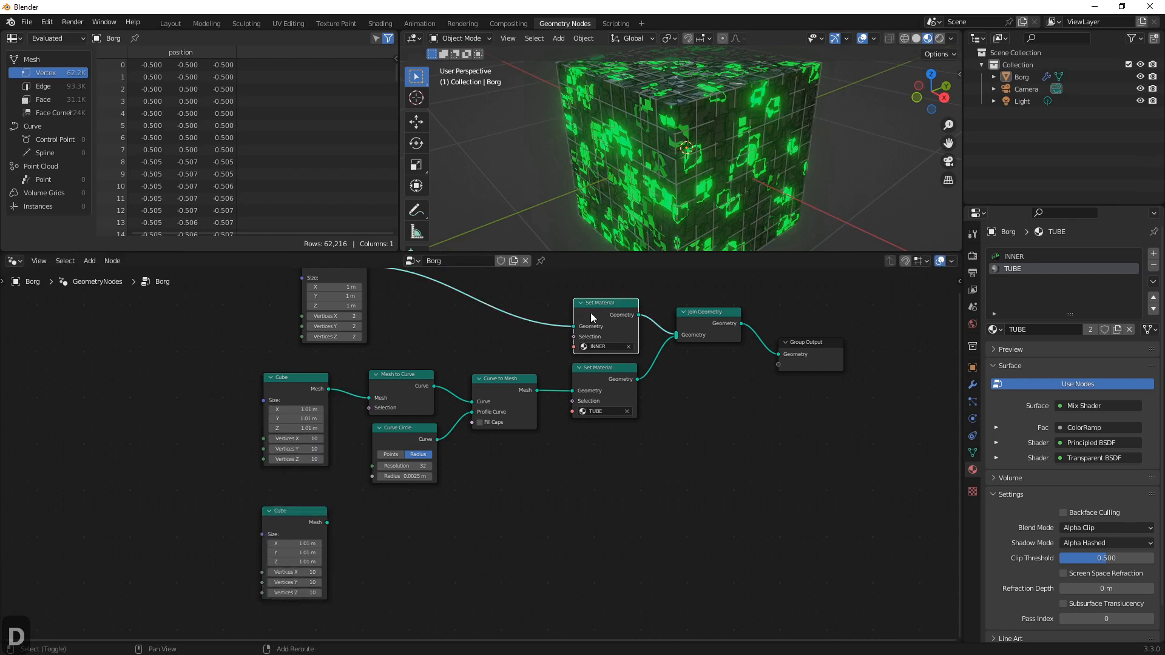
{"action": "key", "text": "shift+d"}
{"action": "left_click", "coordinate": [592, 457]}
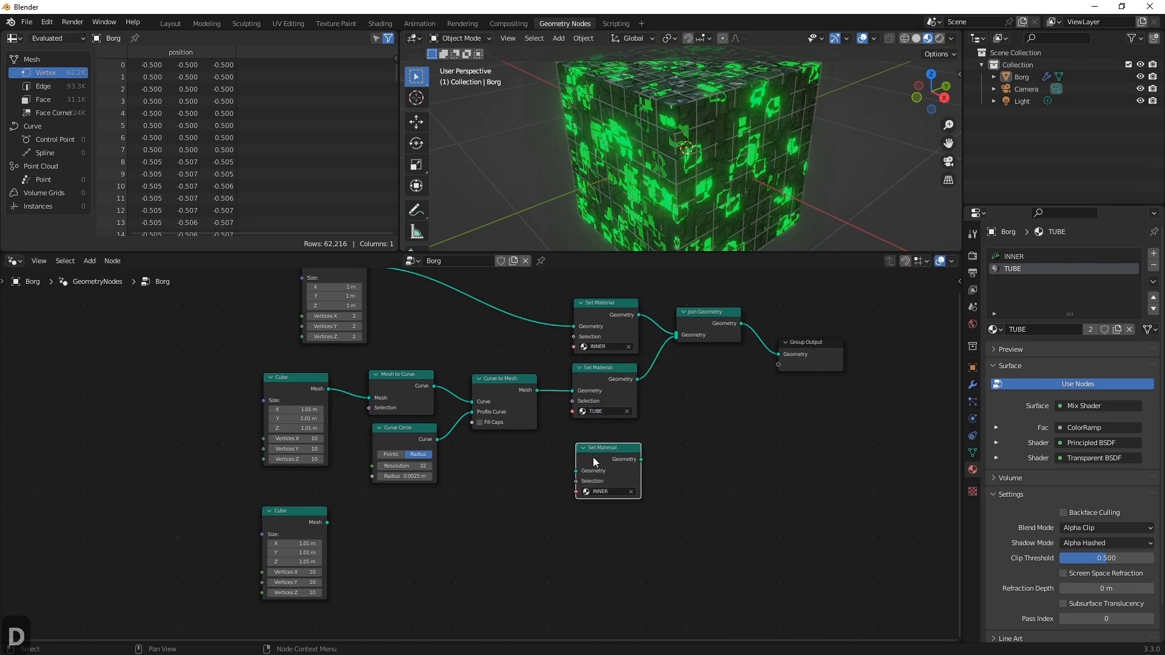
{"action": "left_click_drag", "start_coordinate": [327, 523], "coordinate": [678, 339]}
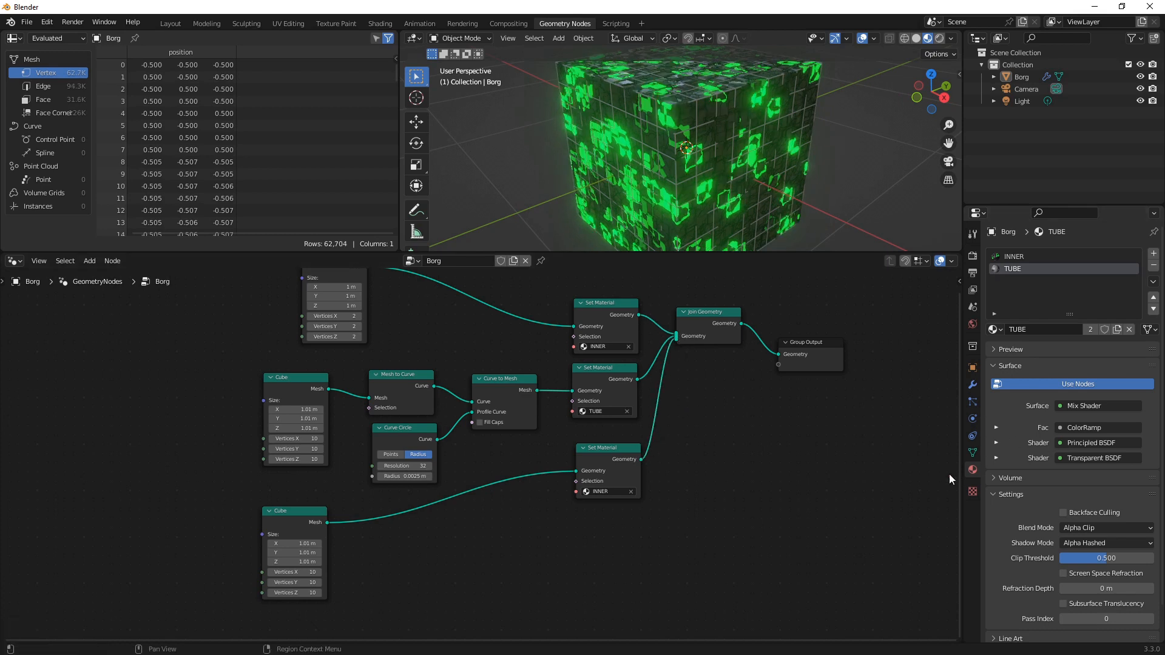
Set the lowest Cube node's size to 1.03 m in X, Y and Z
{"action": "scroll", "coordinate": [382, 510], "scroll_direction": "up", "scroll_amount": 4}
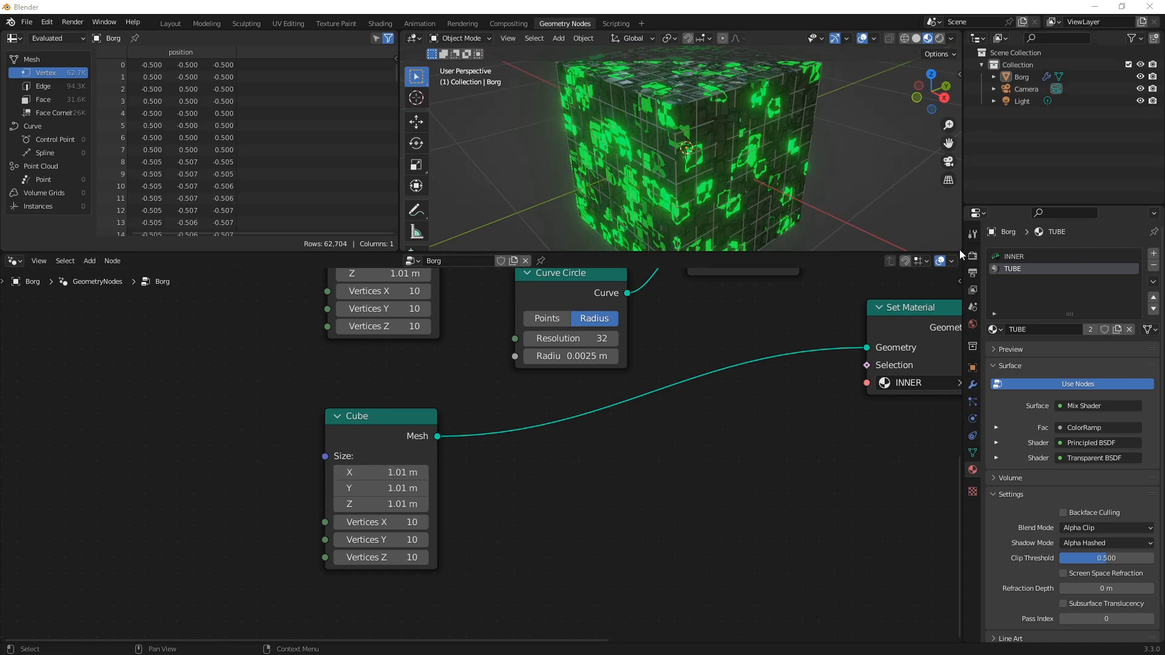
{"action": "left_click_drag", "start_coordinate": [370, 470], "coordinate": [531, 513]}
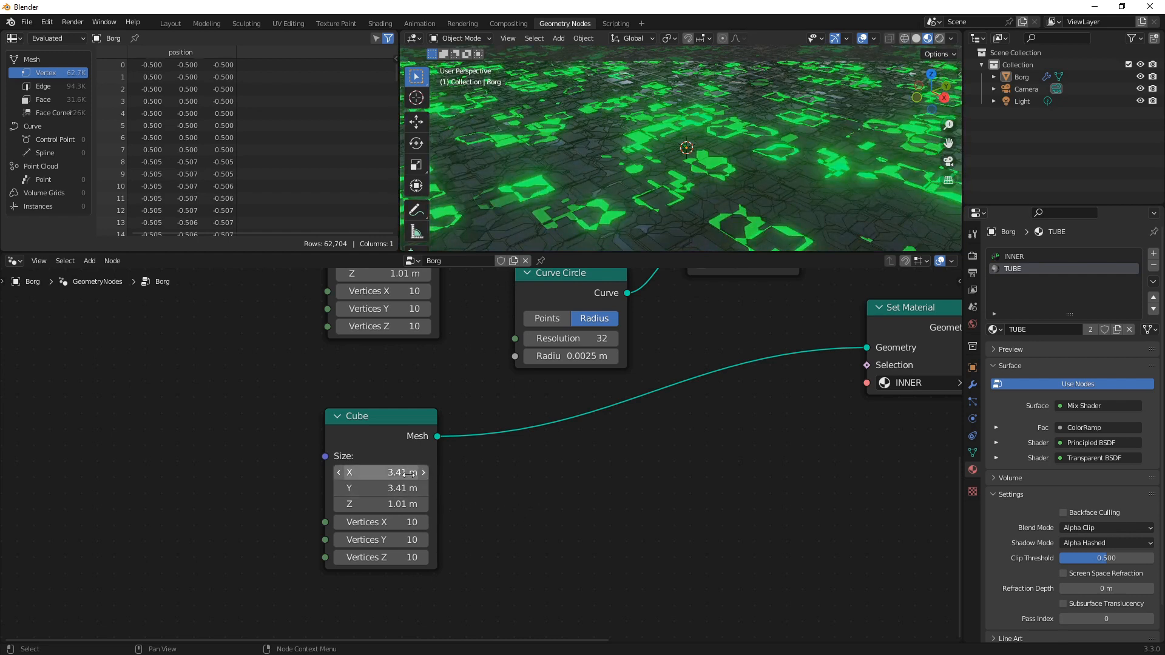
{"action": "left_click_drag", "start_coordinate": [388, 473], "coordinate": [388, 504]}
{"action": "type", "text": "1.03"}
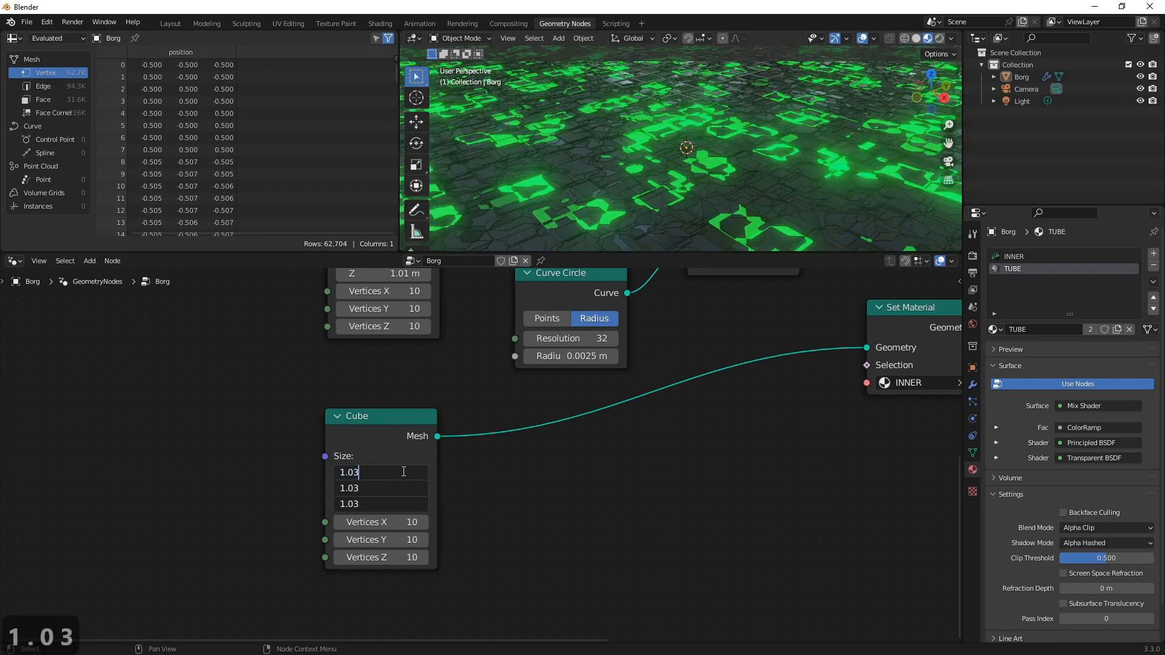
{"action": "key", "text": "Return"}
Set the 1.03 m Cube node's Vertices X, Y and Z to 2
{"action": "left_click_drag", "start_coordinate": [384, 563], "coordinate": [389, 523]}
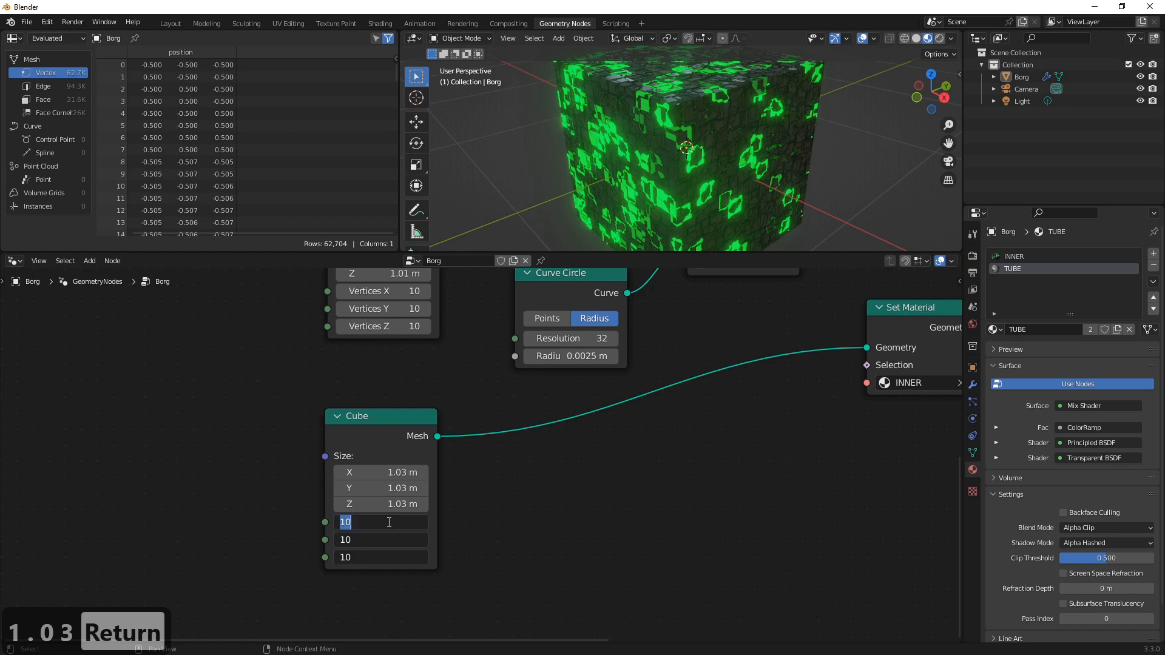
{"action": "type", "text": "1"}
{"action": "key", "text": "BackSpace"}
{"action": "type", "text": "2"}
{"action": "key", "text": "Return"}
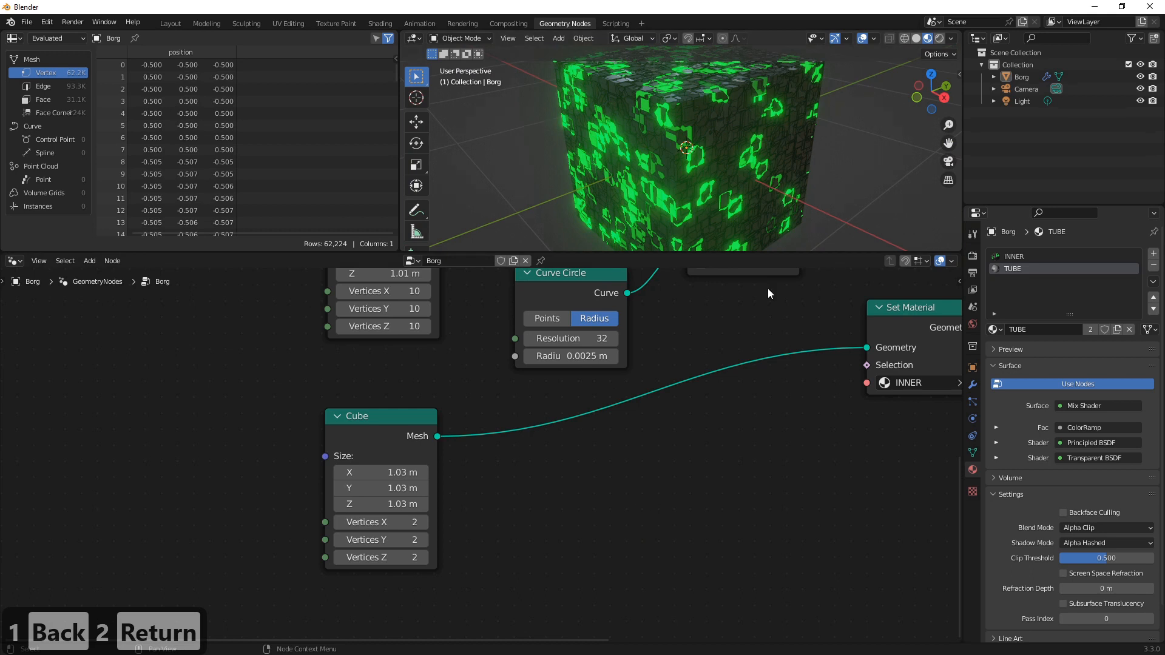
{"action": "middle_click_drag", "start_coordinate": [705, 104], "coordinate": [695, 141]}
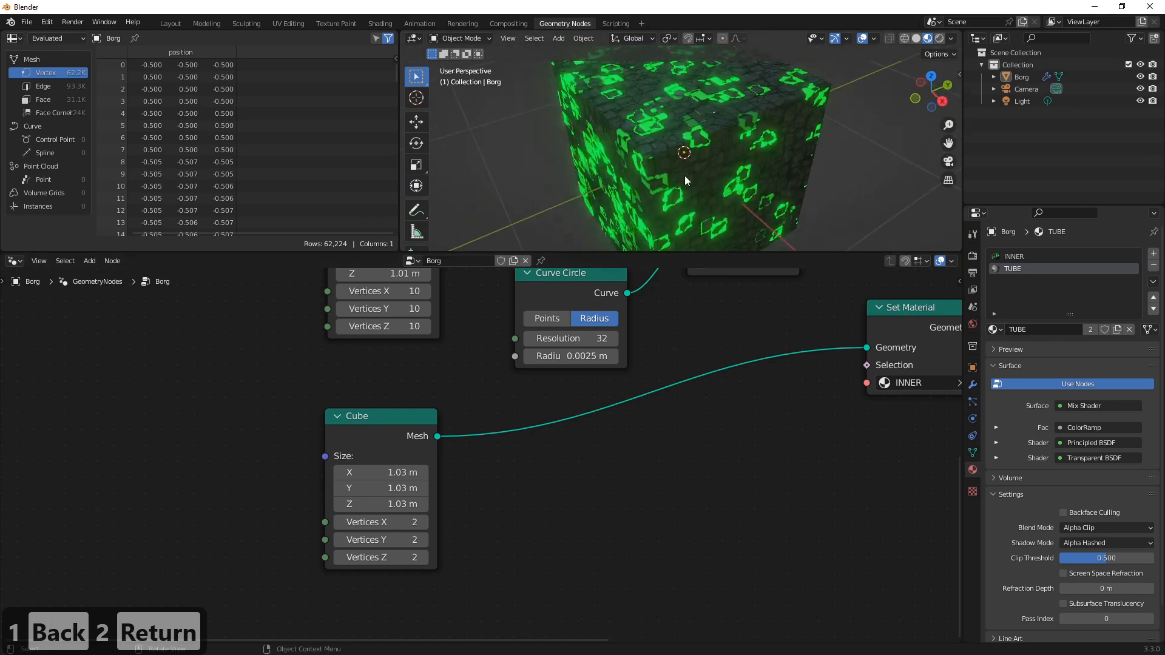
Add a third material slot to the Borg object and create a new material in it
{"action": "middle_click_drag", "start_coordinate": [826, 363], "coordinate": [536, 459]}
{"action": "scroll", "coordinate": [536, 460], "scroll_direction": "up", "scroll_amount": 1}
{"action": "left_click_drag", "start_coordinate": [652, 399], "coordinate": [648, 396]}
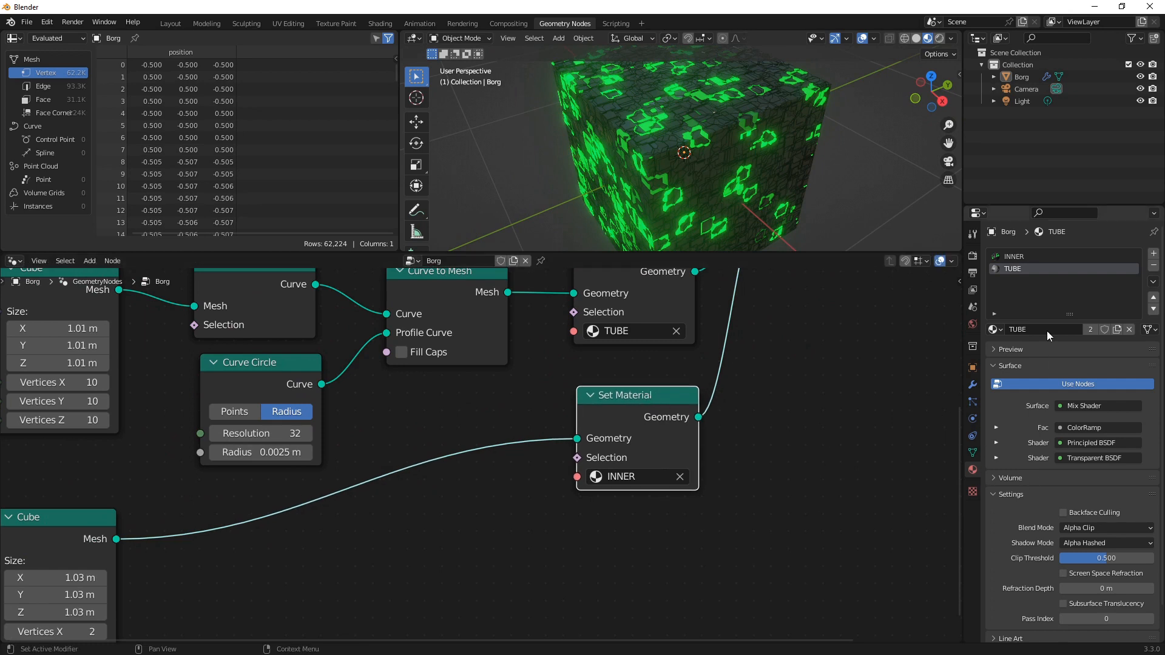
{"action": "left_click", "coordinate": [1154, 254]}
{"action": "middle_click_drag", "start_coordinate": [558, 444], "coordinate": [724, 332]}
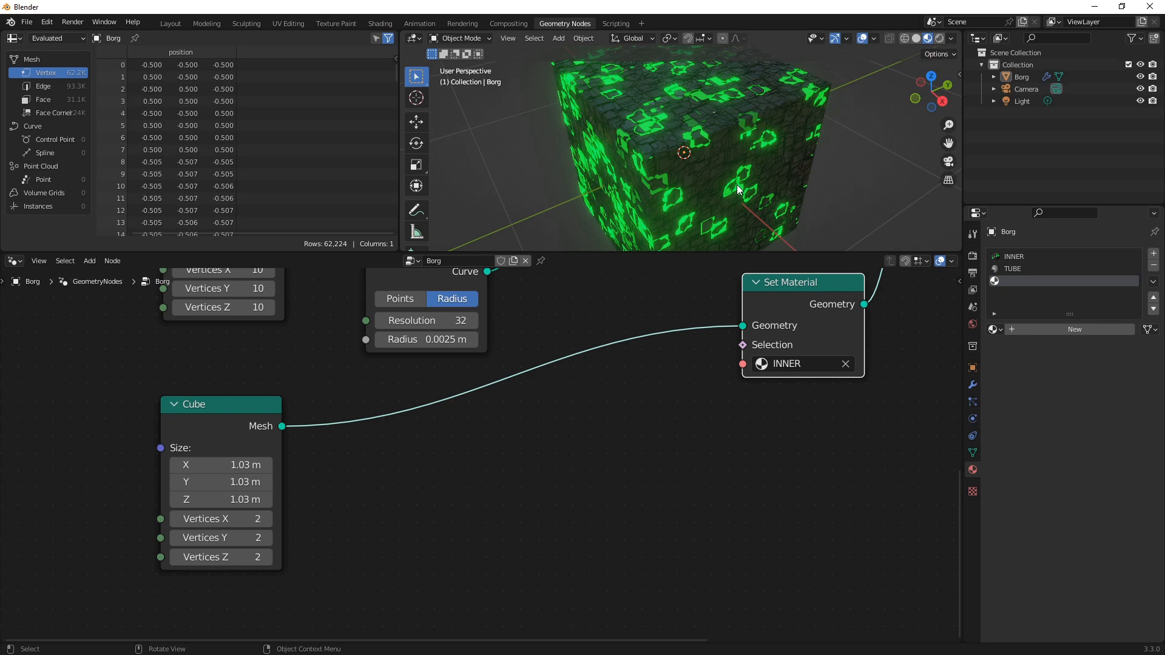
{"action": "left_click", "coordinate": [1075, 328]}
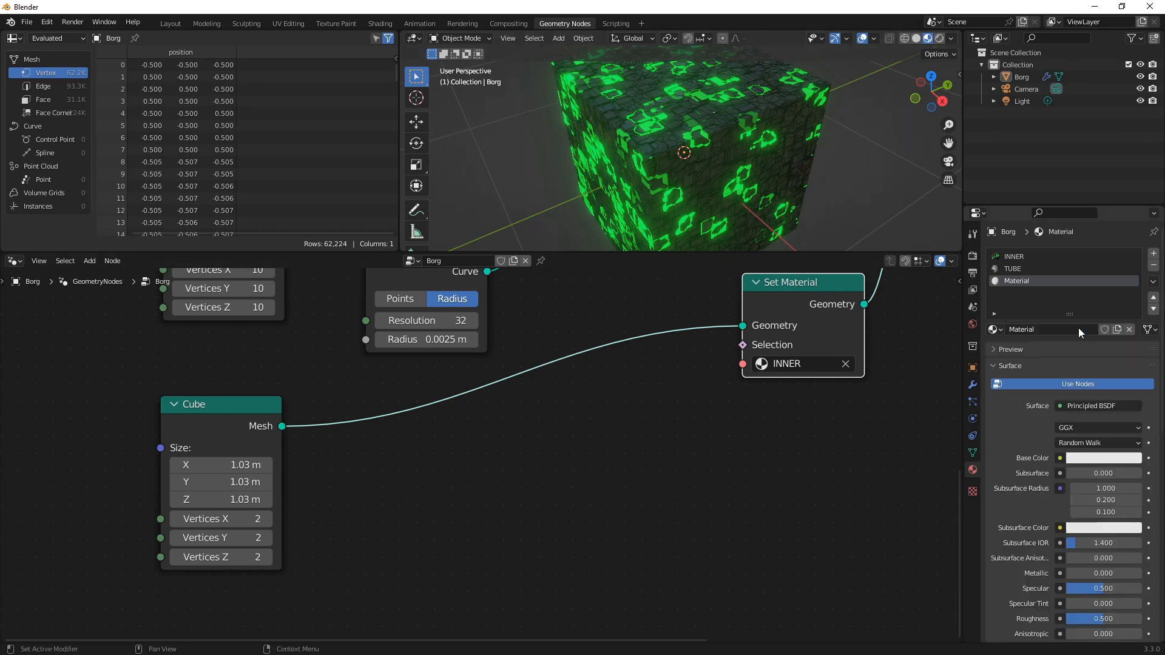
Rename the new third-slot material as MIDSURFACE
{"action": "left_click", "coordinate": [1046, 330]}
{"action": "key", "text": "Caps_Lock"}
{"action": "type", "text": "midsurface"}
{"action": "key", "text": "BackSpace"}
{"action": "key", "text": "BackSpace"}
{"action": "key", "text": "Caps_Lock"}
{"action": "key", "text": "BackSpace"}
{"action": "key", "text": "BackSpace"}
{"action": "key", "text": "BackSpace"}
{"action": "key", "text": "BackSpace"}
{"action": "key", "text": "BackSpace"}
{"action": "key", "text": "BackSpace"}
{"action": "key", "text": "BackSpace"}
{"action": "key", "text": "BackSpace"}
{"action": "type", "text": "MIDSURFACE"}
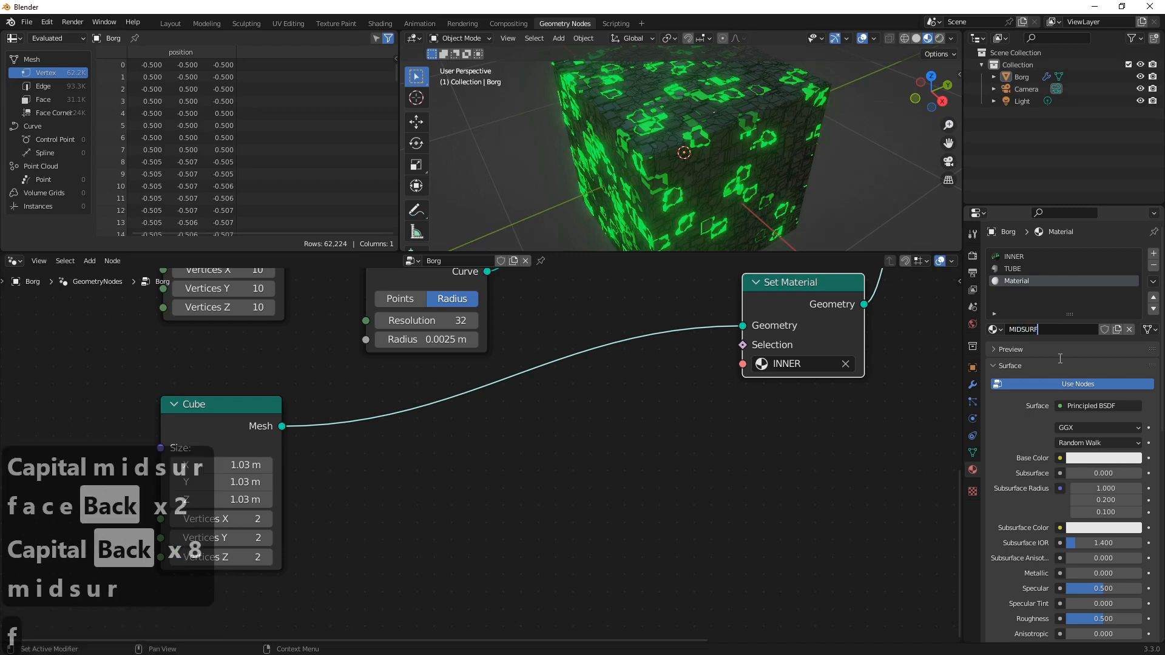
{"action": "key", "text": "Return"}
{"action": "key", "text": "Caps_Lock"}
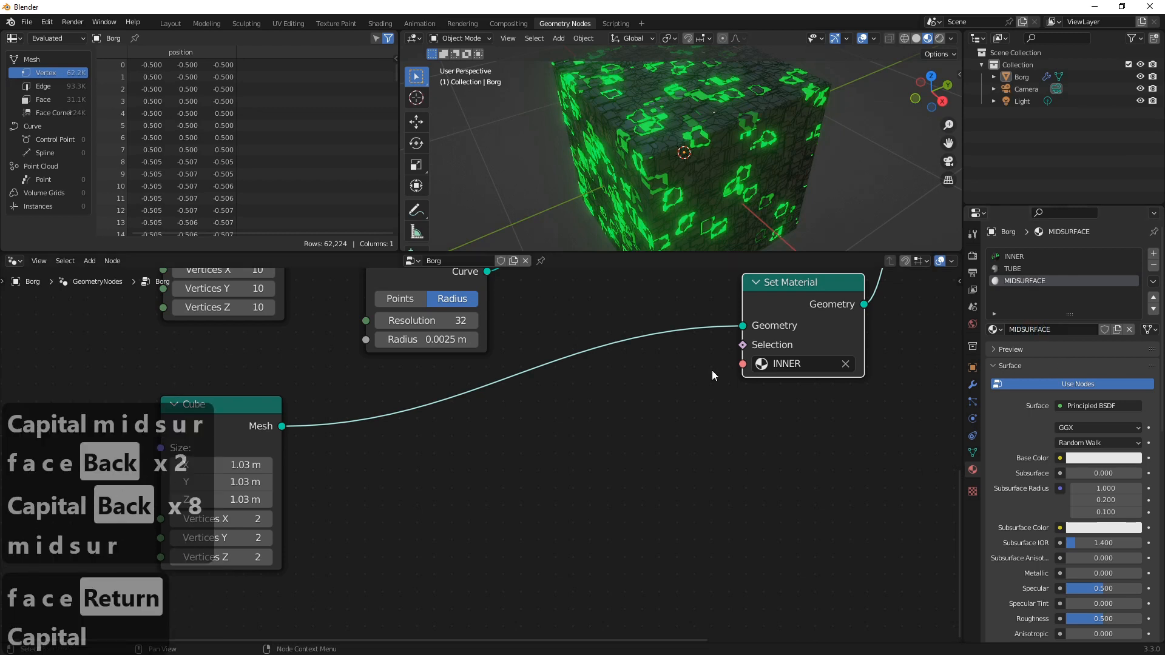
Assign the MIDSURFACE material in the Set Material node fed by the 1.03 m Cube
{"action": "left_click", "coordinate": [770, 365]}
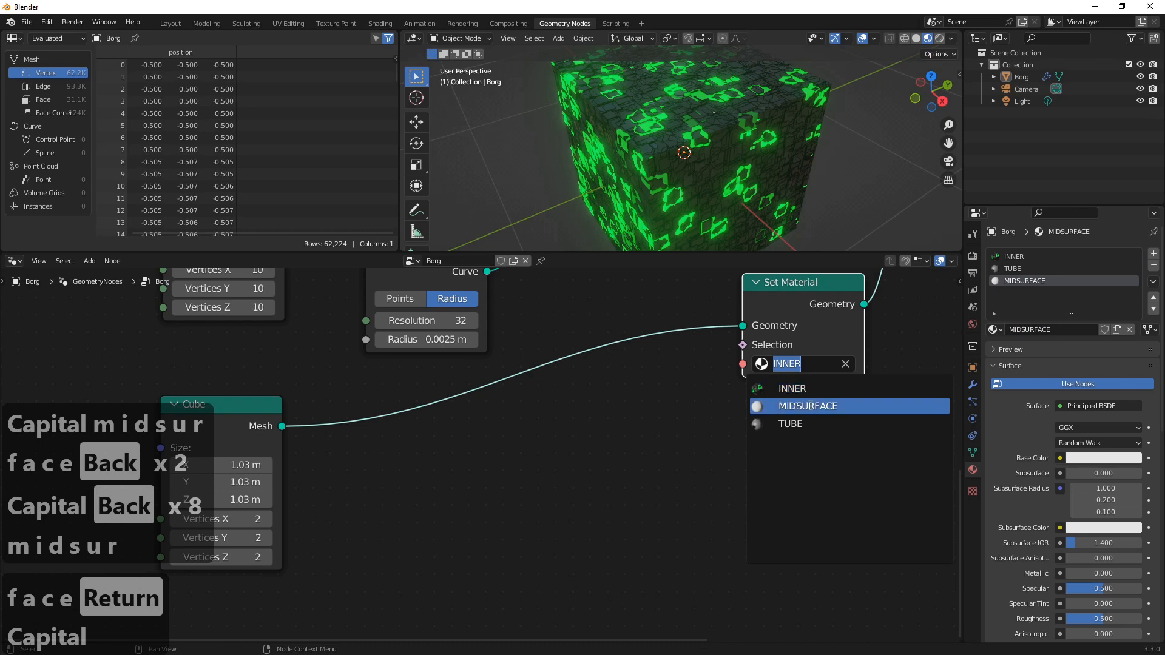
{"action": "left_click", "coordinate": [789, 406]}
{"action": "middle_click_drag", "start_coordinate": [742, 158], "coordinate": [672, 179]}
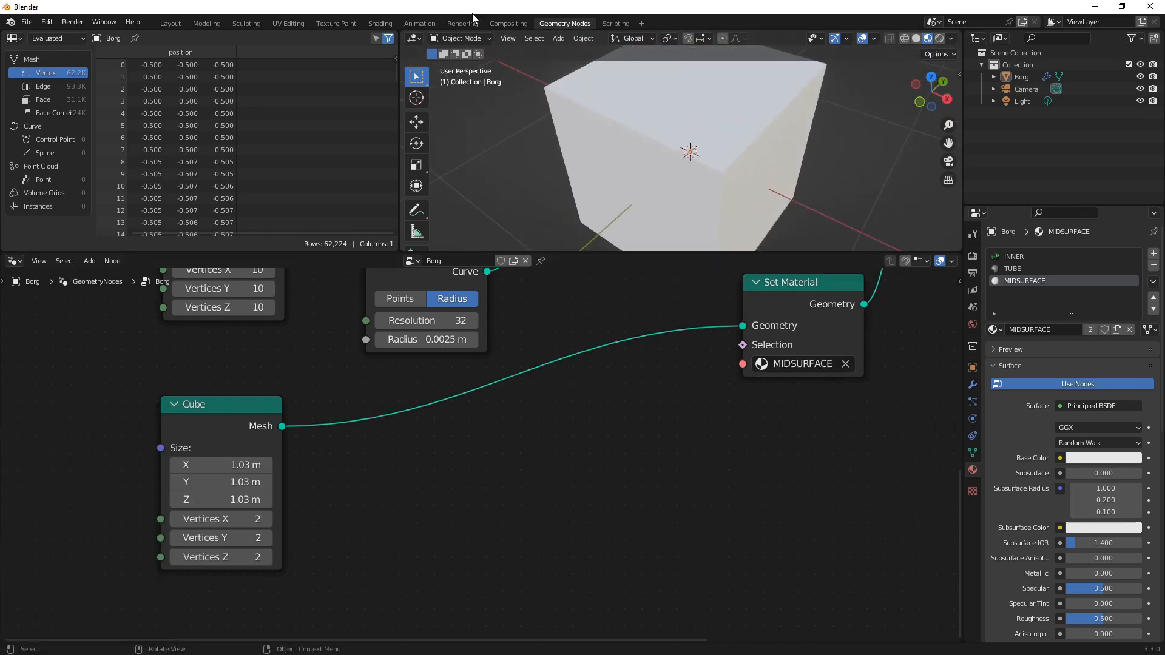
Switch to the Shading workspace and move MIDSURFACE's Principled BSDF away from the Material Output to make room between them
{"action": "left_click", "coordinate": [388, 24]}
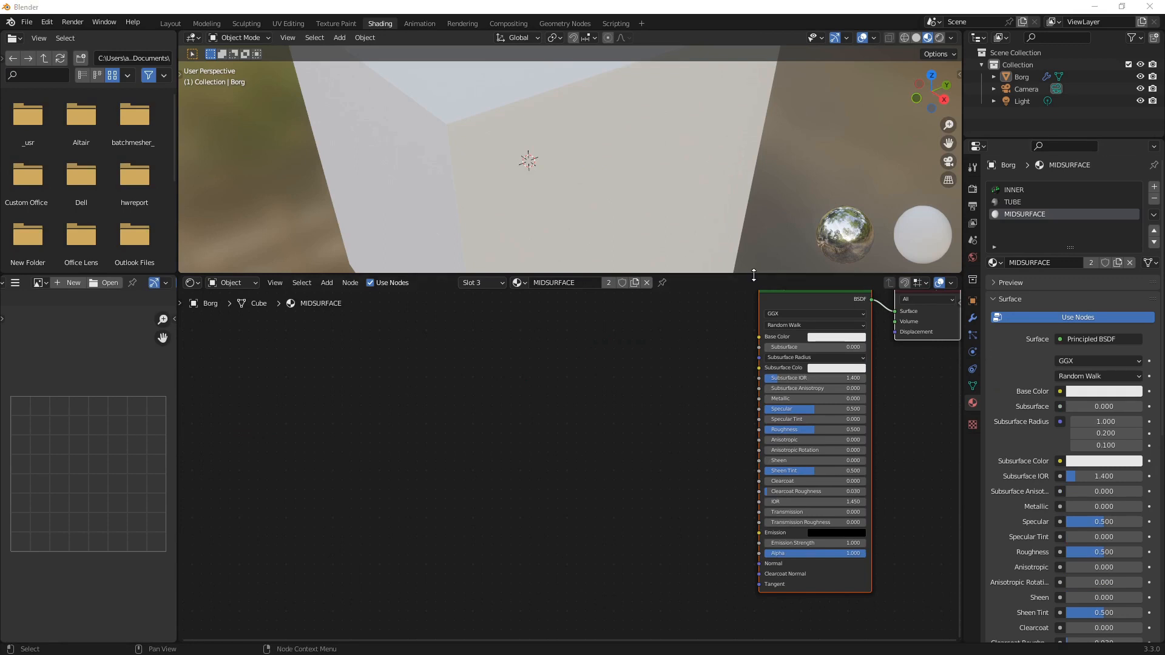
{"action": "middle_click_drag", "start_coordinate": [696, 173], "coordinate": [684, 175]}
{"action": "scroll", "coordinate": [683, 182], "scroll_direction": "down", "scroll_amount": 5}
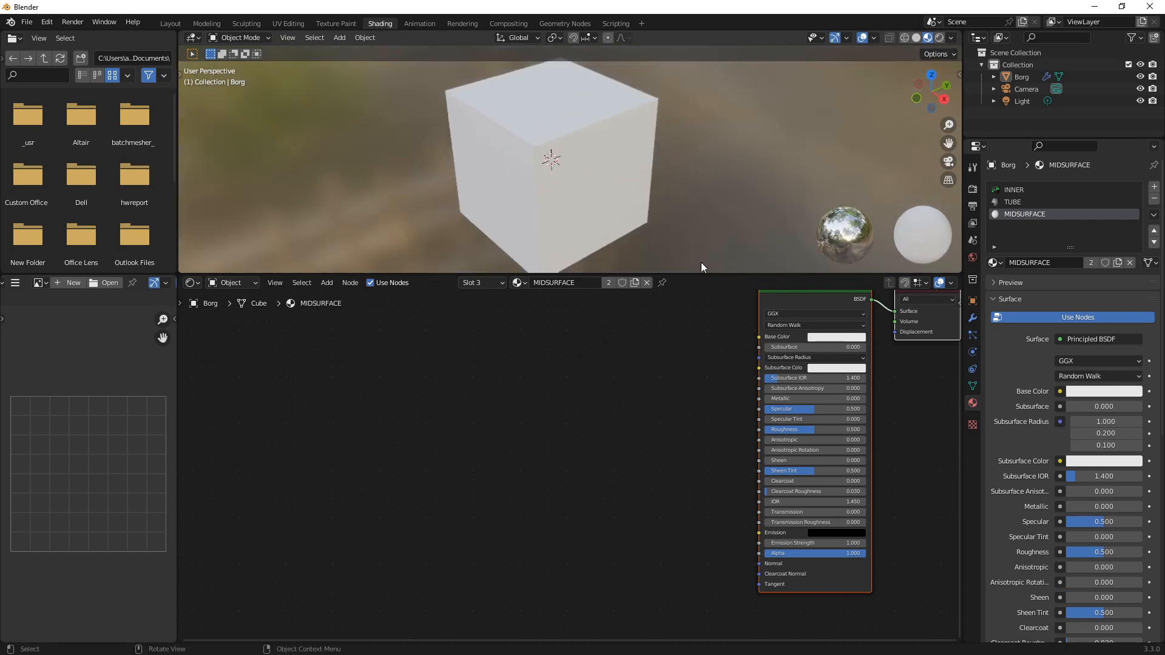
{"action": "middle_click_drag", "start_coordinate": [625, 374], "coordinate": [507, 436]}
{"action": "left_click_drag", "start_coordinate": [706, 356], "coordinate": [525, 404]}
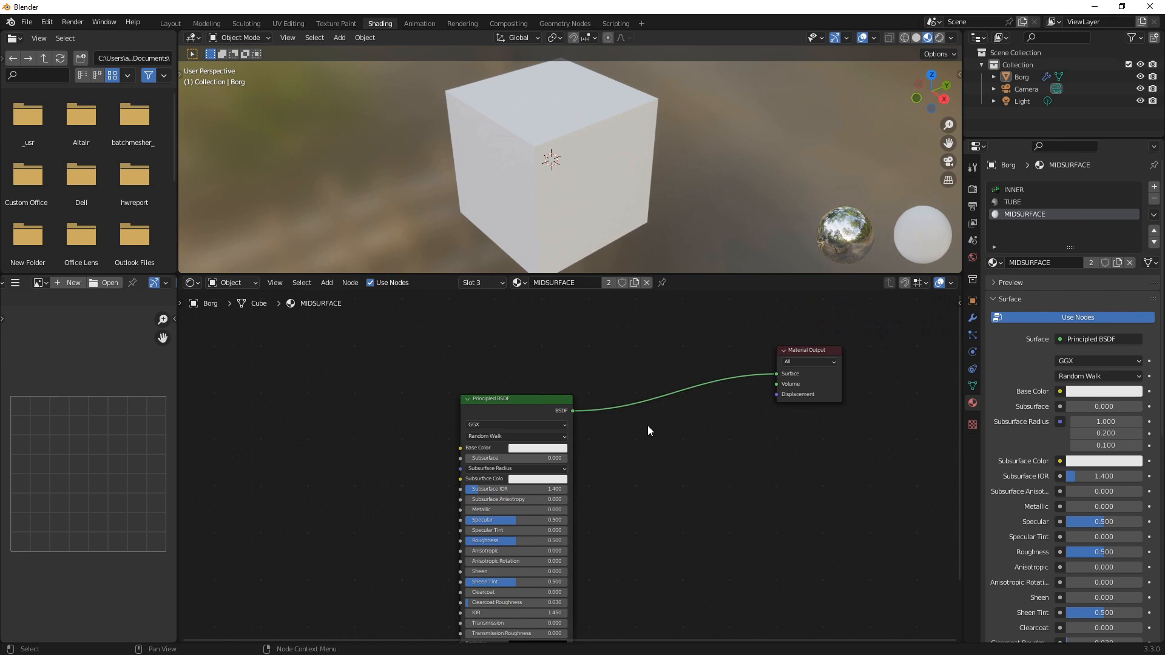
Insert a Mix Shader node between the Principled BSDF and the Material Output
{"action": "key", "text": "shift+a"}
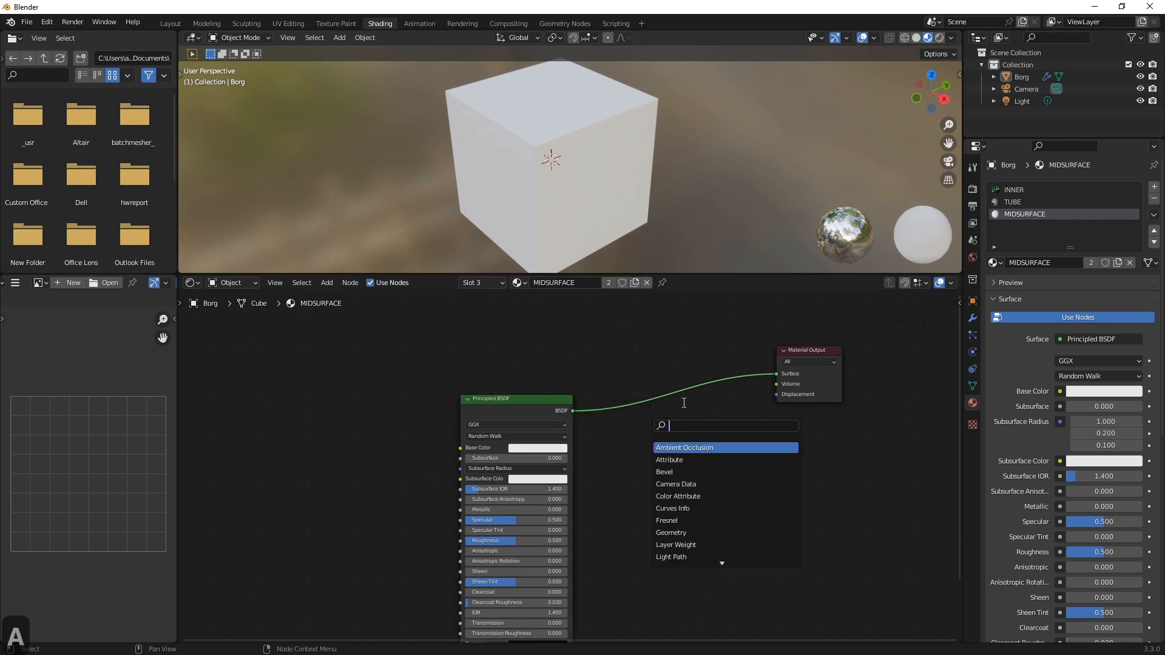
{"action": "type", "text": "mix"}
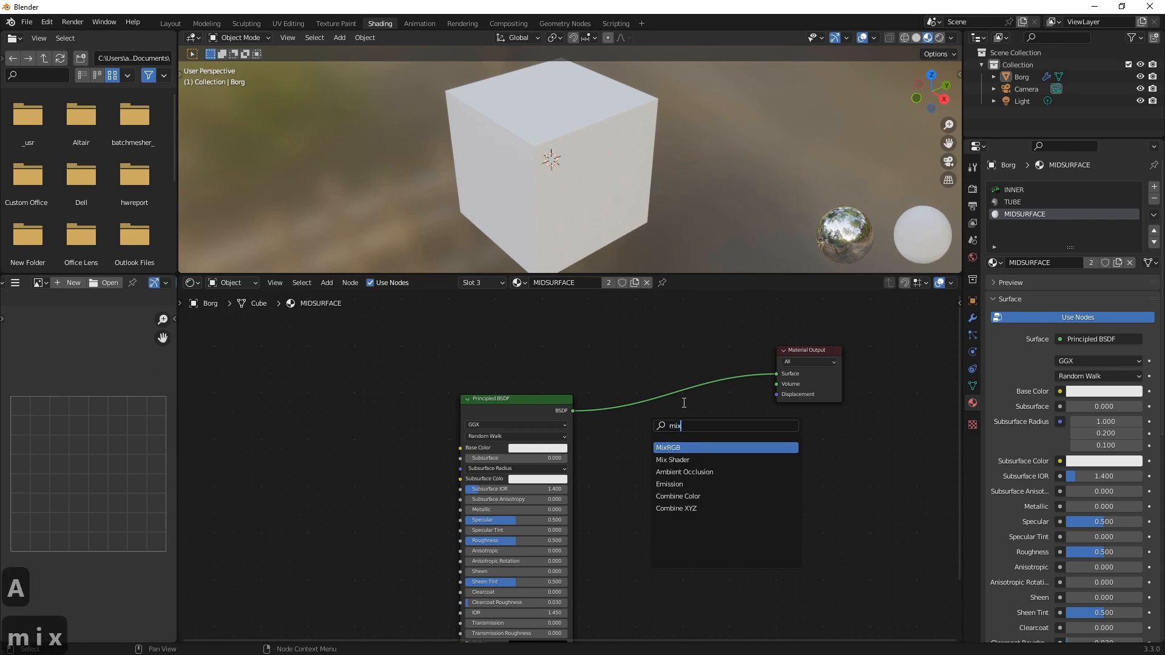
{"action": "key", "text": "Down"}
{"action": "key", "text": "Return"}
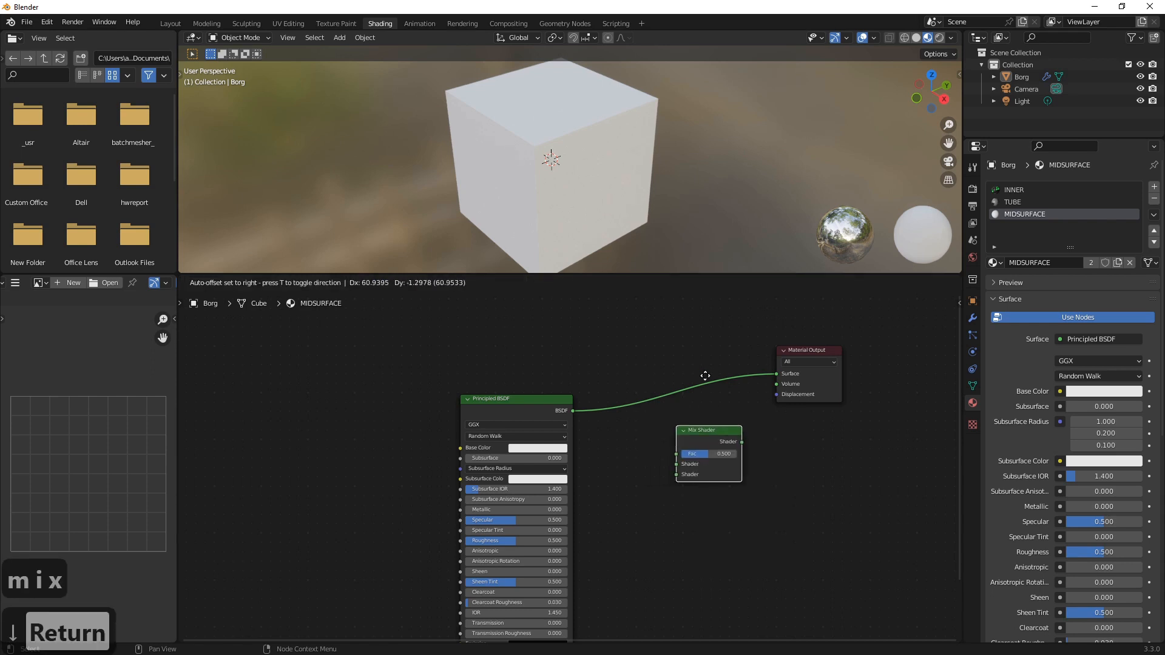
{"action": "left_click", "coordinate": [690, 354]}
Add a Transparent BSDF node and link it to the Mix Shader's second Shader input
{"action": "key", "text": "shift+a"}
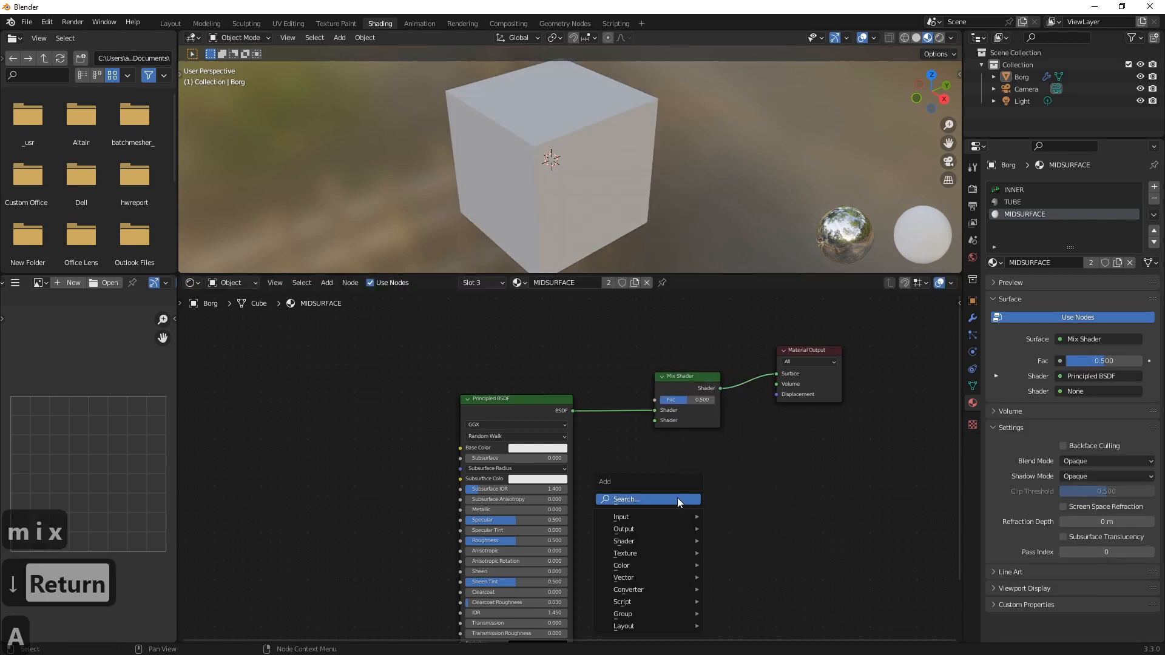
{"action": "type", "text": "tra"}
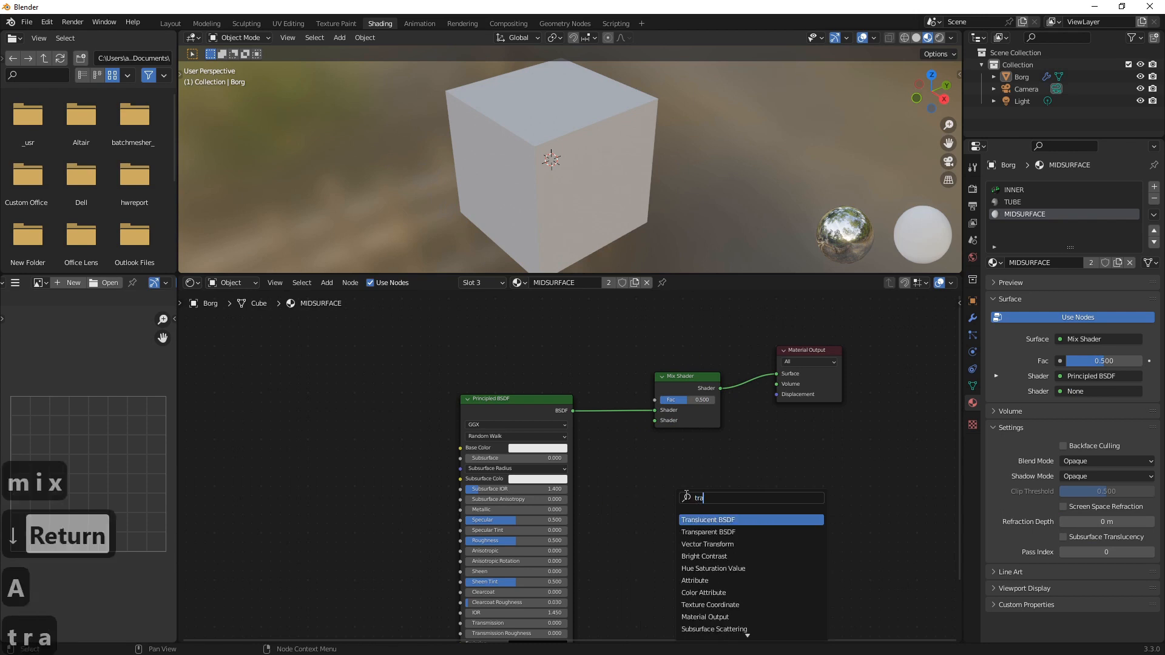
{"action": "left_click", "coordinate": [708, 533]}
{"action": "left_click", "coordinate": [669, 482]}
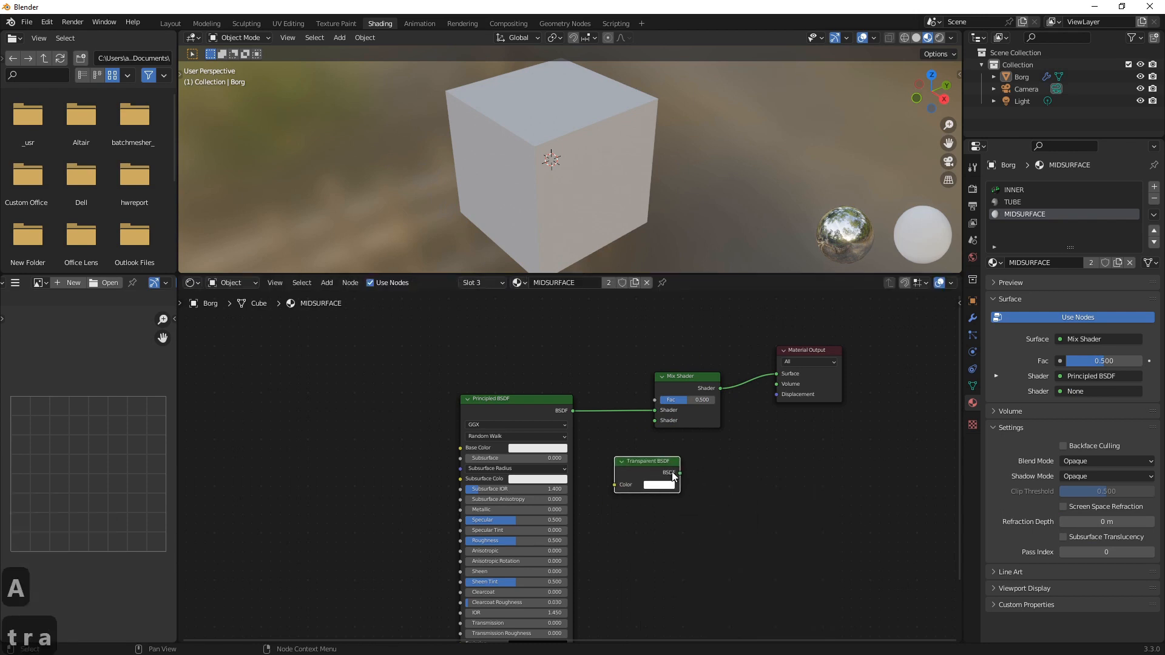
{"action": "left_click_drag", "start_coordinate": [680, 473], "coordinate": [651, 423]}
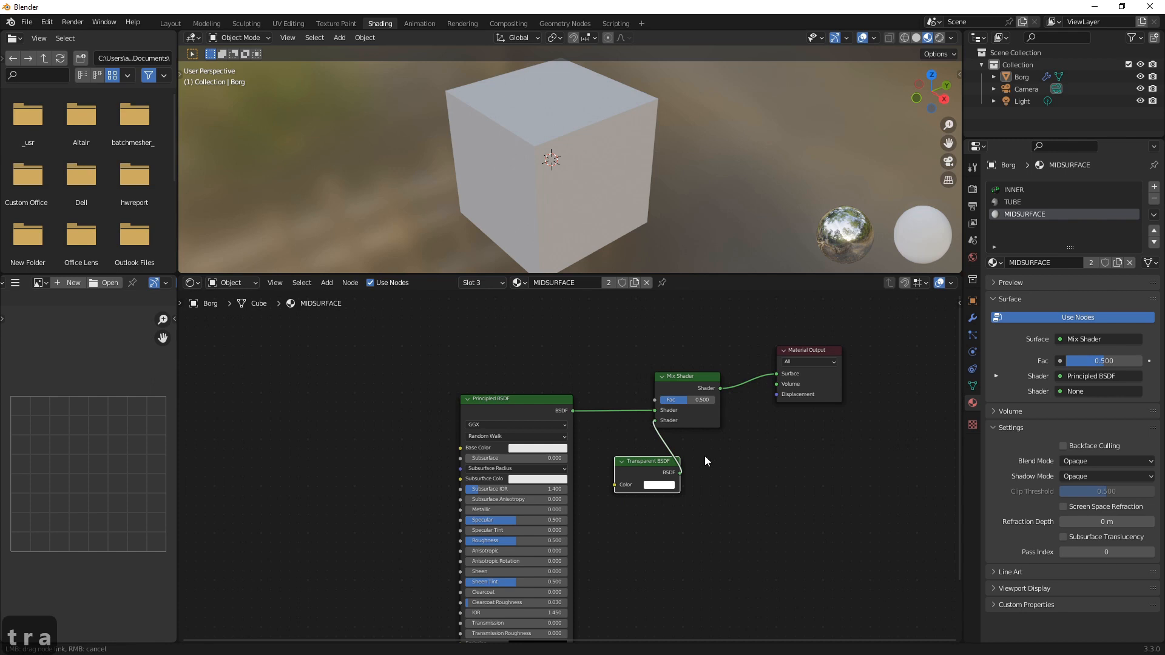
Add a ColorRamp node beside the Principled BSDF and link its Color to the Mix Shader's Fac
{"action": "key", "text": "shift+a"}
{"action": "left_click", "coordinate": [537, 389]}
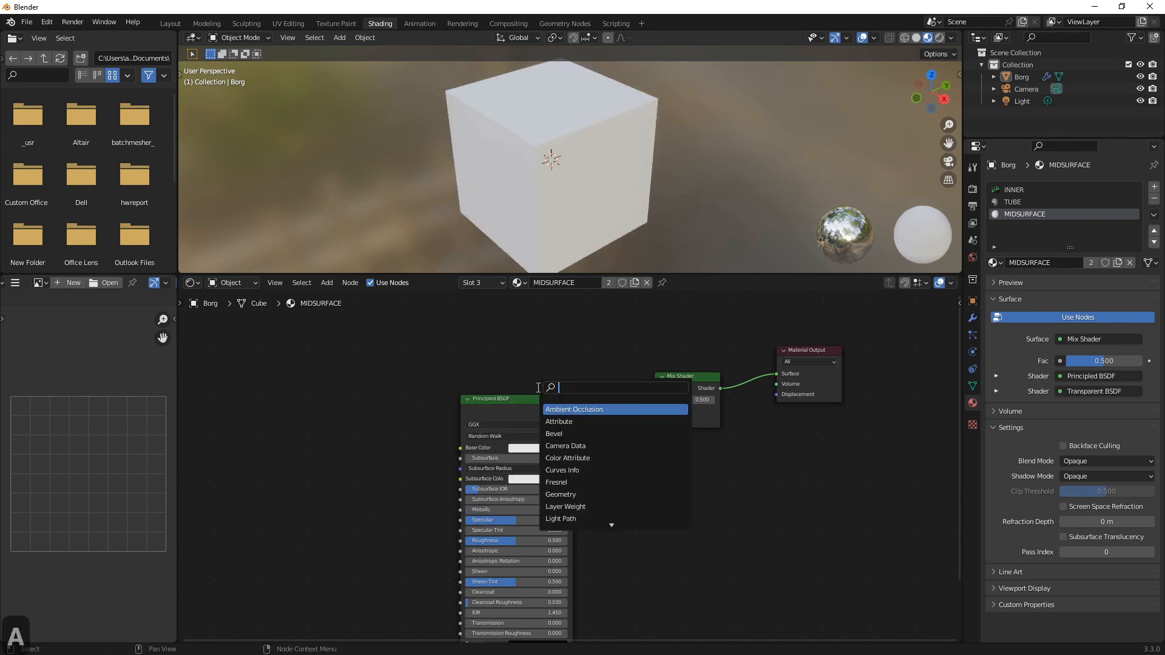
{"action": "type", "text": "co"}
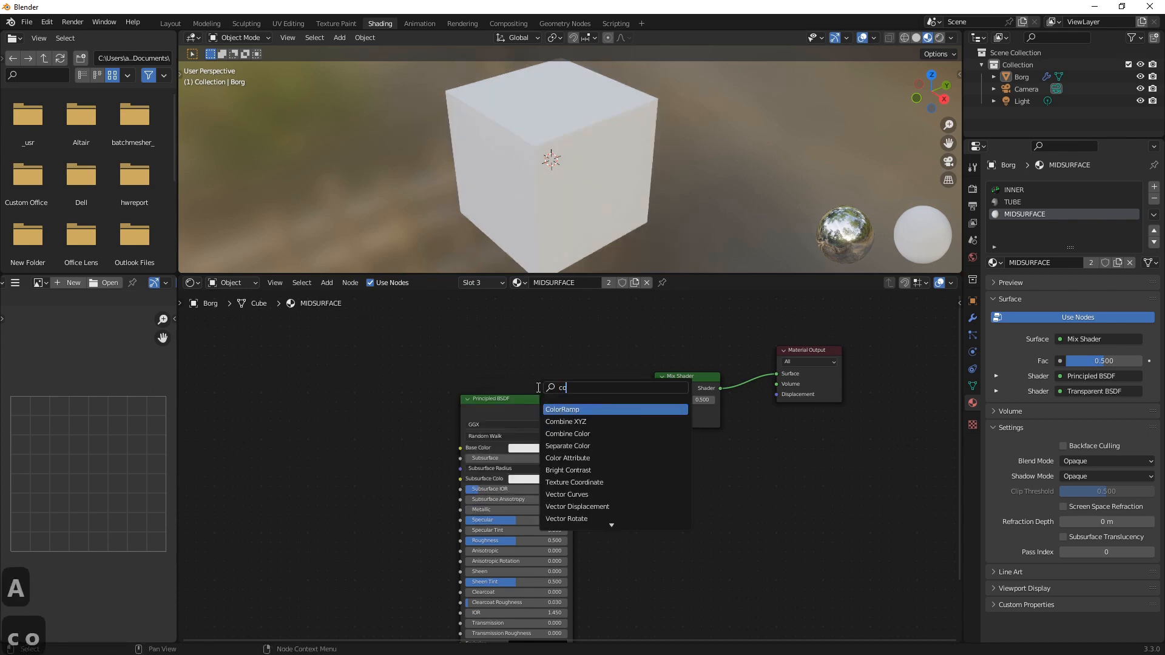
{"action": "type", "text": "lor"}
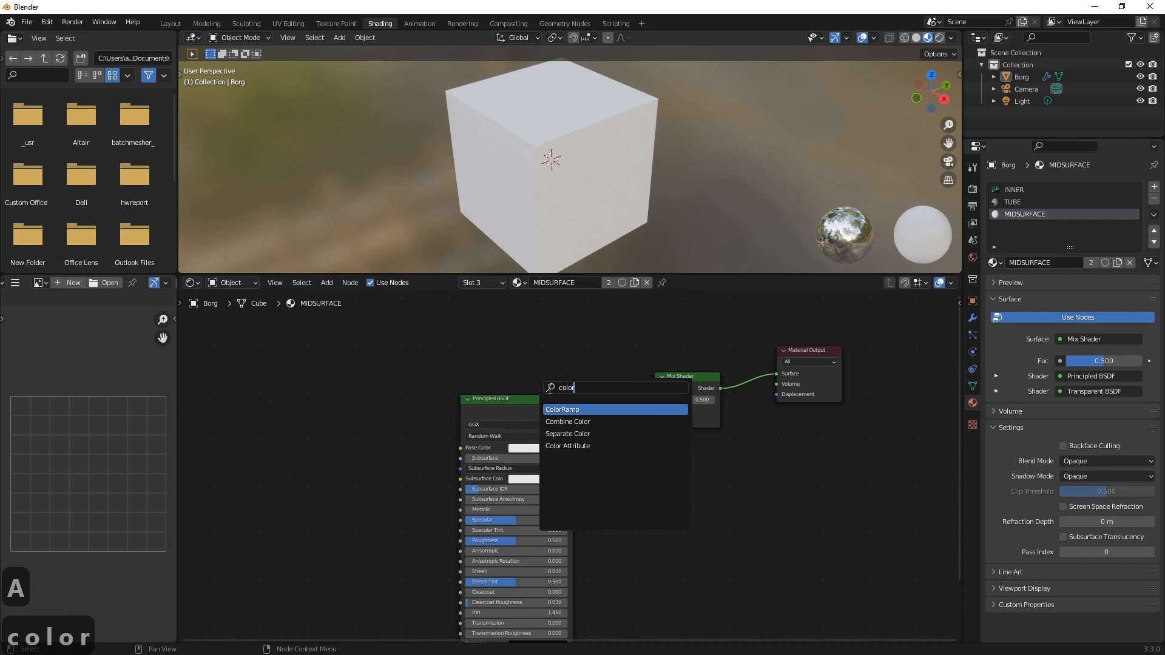
{"action": "left_click", "coordinate": [563, 410]}
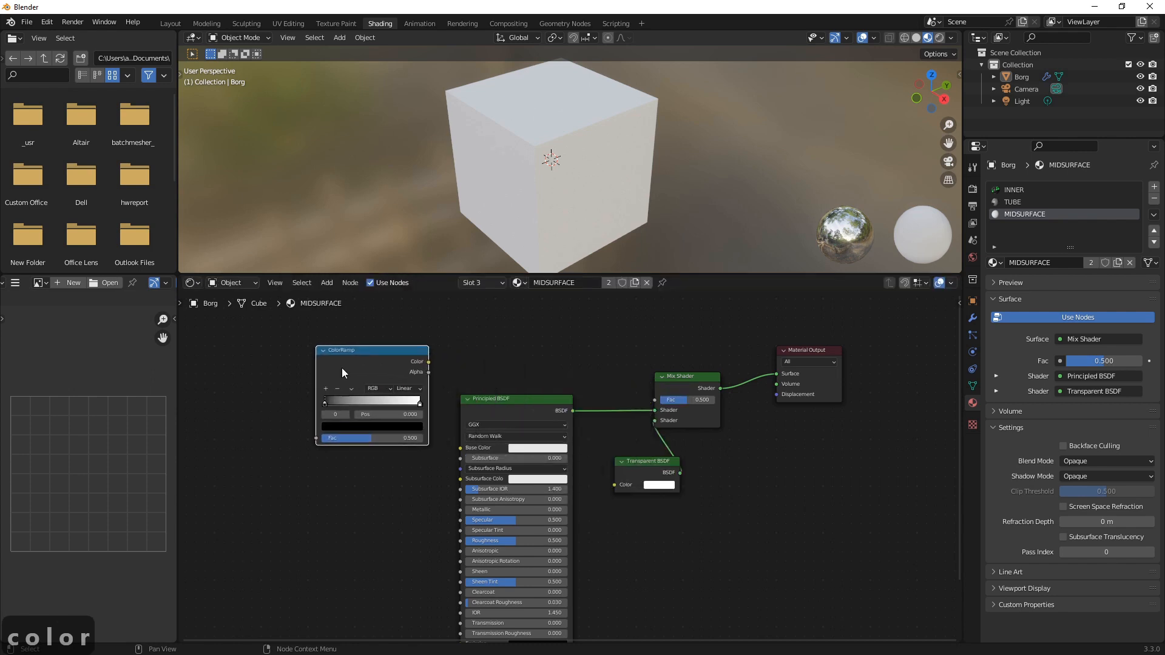
{"action": "left_click_drag", "start_coordinate": [428, 362], "coordinate": [654, 400]}
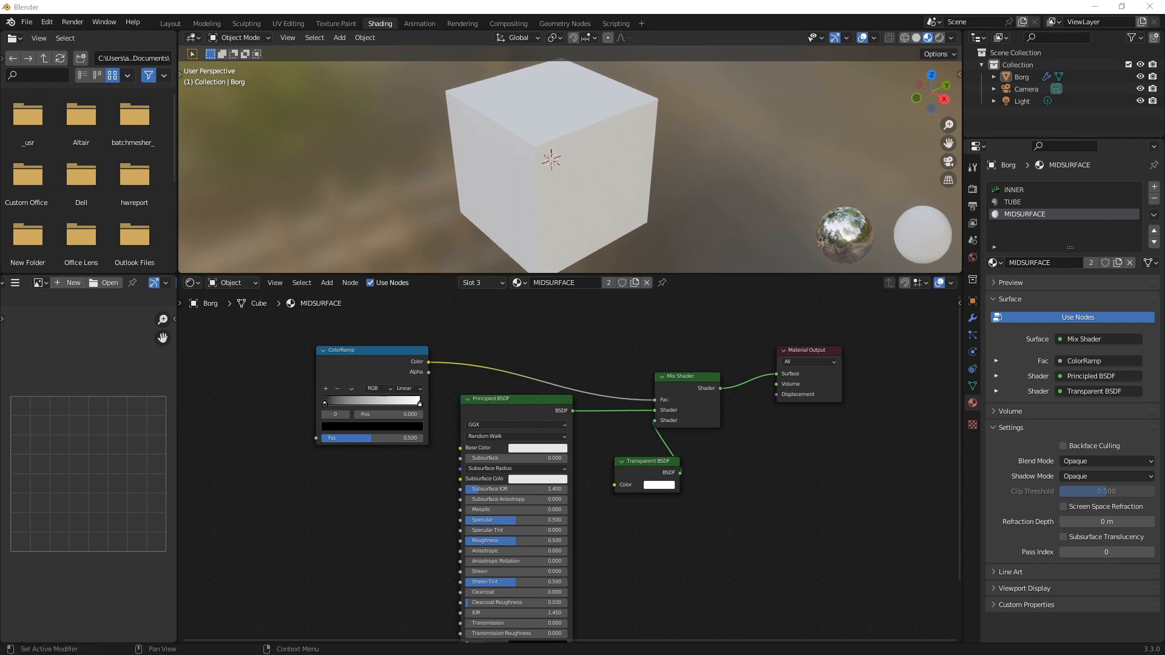
Add a Voronoi Texture node before the ColorRamp and link its Color to the ColorRamp's Fac
{"action": "key", "text": "shift+a"}
{"action": "left_click", "coordinate": [313, 480]}
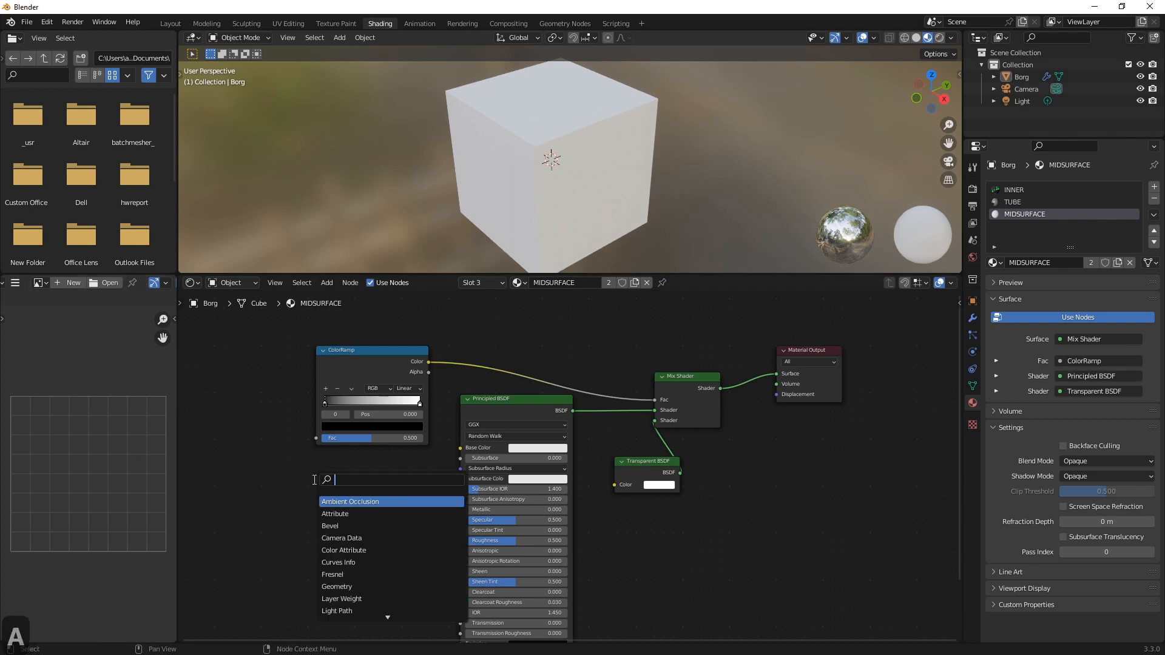
{"action": "type", "text": "voro"}
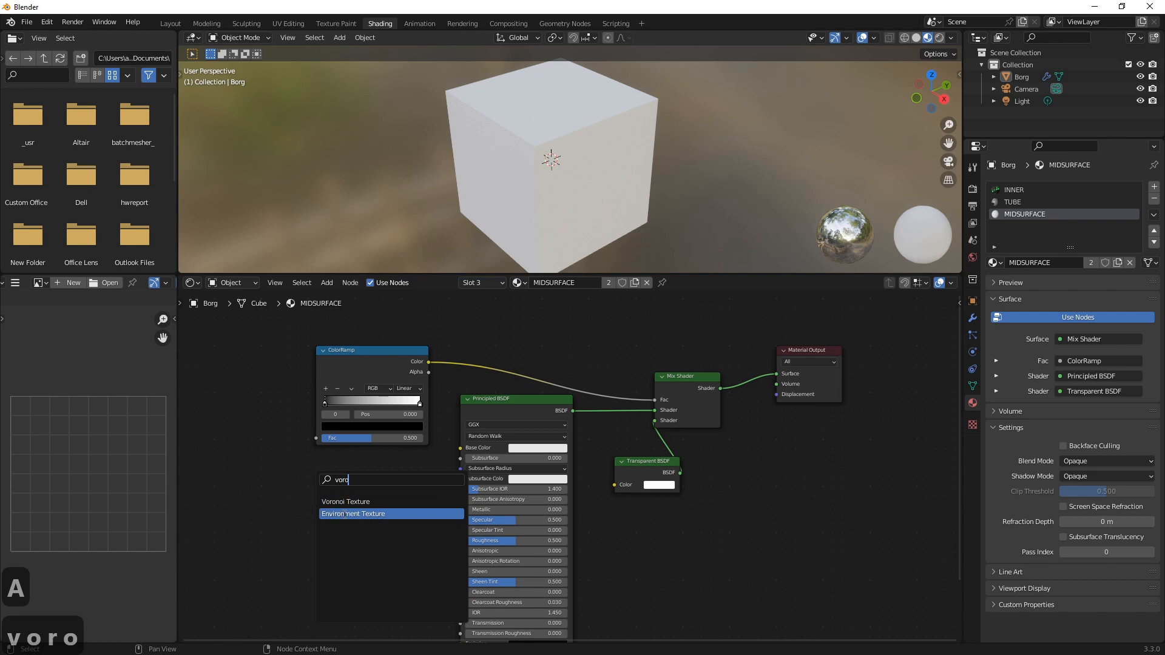
{"action": "left_click", "coordinate": [347, 502]}
{"action": "left_click", "coordinate": [238, 436]}
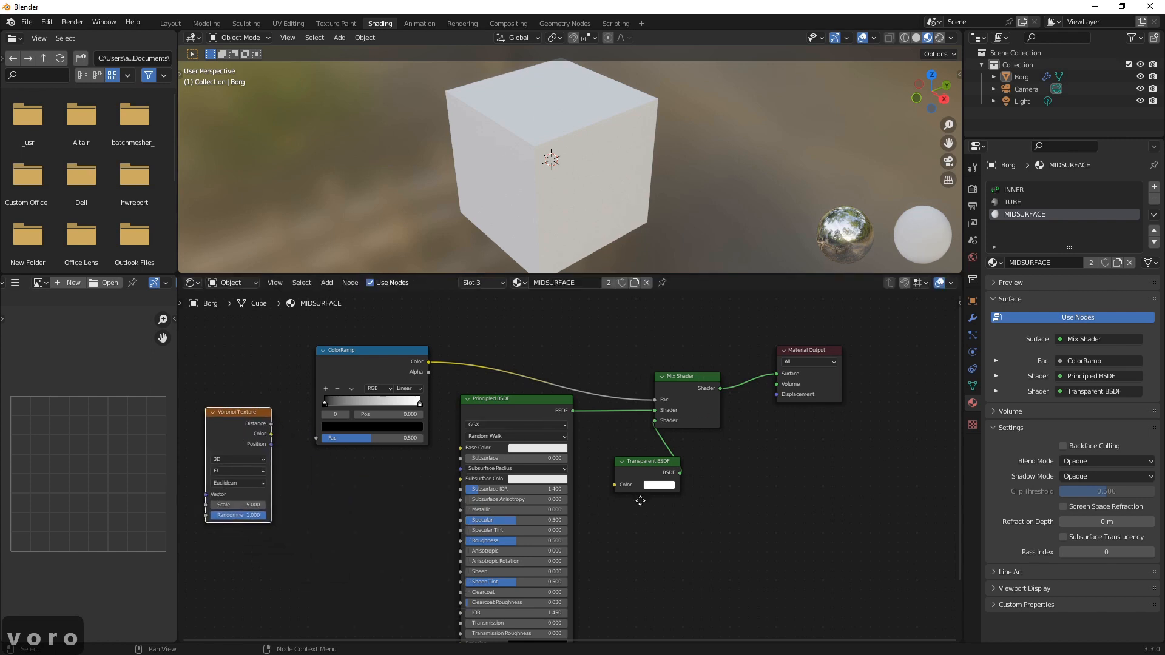
{"action": "middle_click_drag", "start_coordinate": [620, 509], "coordinate": [860, 449]}
{"action": "middle_click_drag", "start_coordinate": [568, 385], "coordinate": [554, 398]}
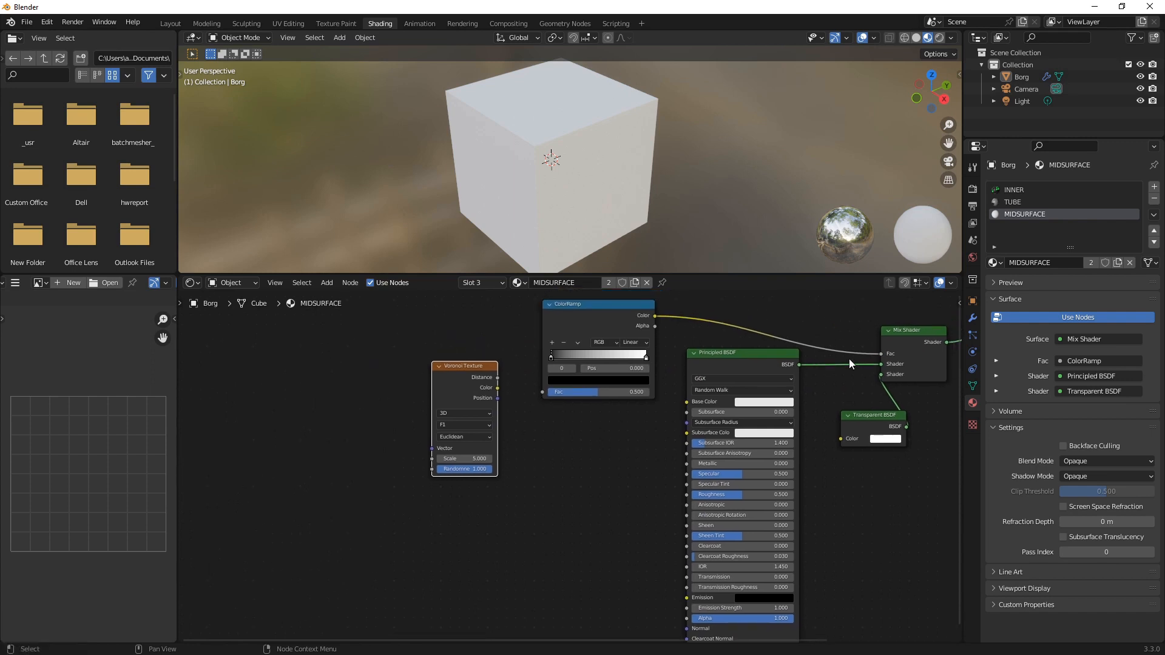
{"action": "left_click_drag", "start_coordinate": [498, 387], "coordinate": [548, 396]}
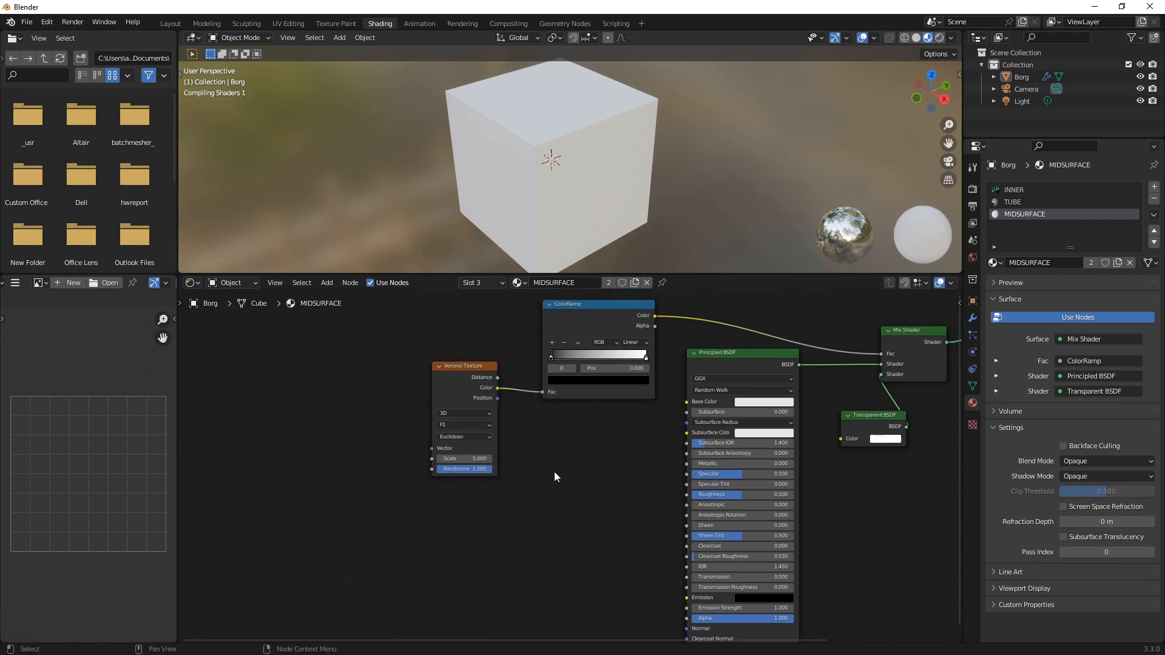
{"action": "scroll", "coordinate": [555, 471], "scroll_direction": "up", "scroll_amount": 2}
{"action": "middle_click_drag", "start_coordinate": [555, 472], "coordinate": [560, 542]}
{"action": "middle_click_drag", "start_coordinate": [553, 176], "coordinate": [523, 145]}
{"action": "left_click", "coordinate": [557, 22]}
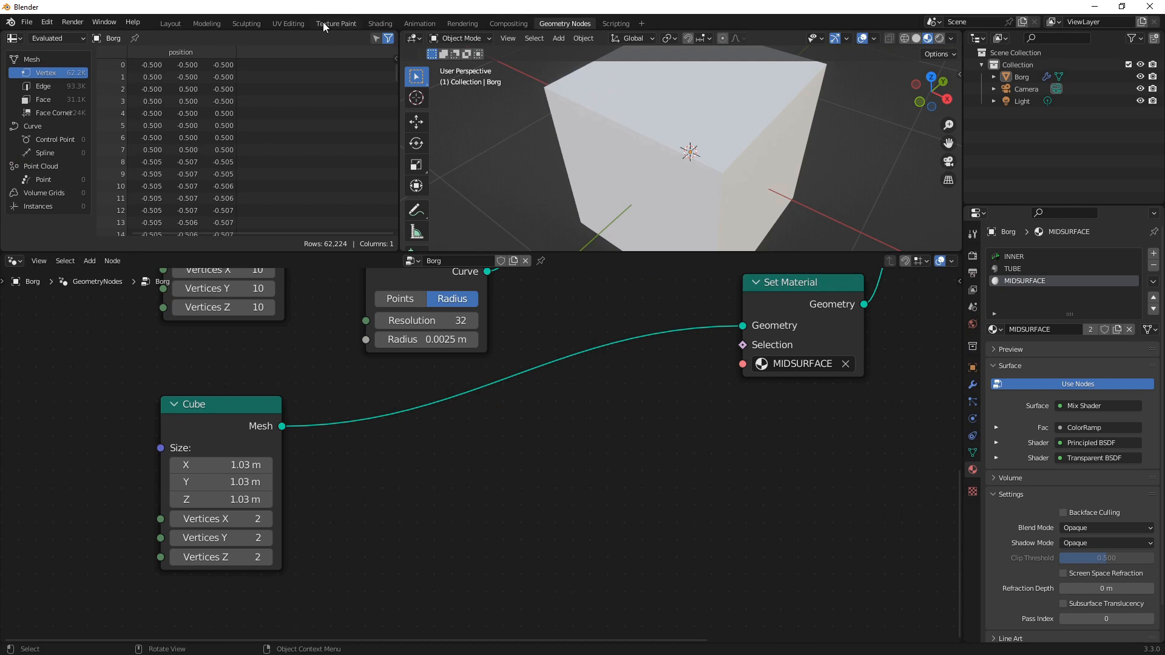
{"action": "left_click", "coordinate": [380, 23]}
{"action": "middle_click_drag", "start_coordinate": [602, 443], "coordinate": [565, 431]}
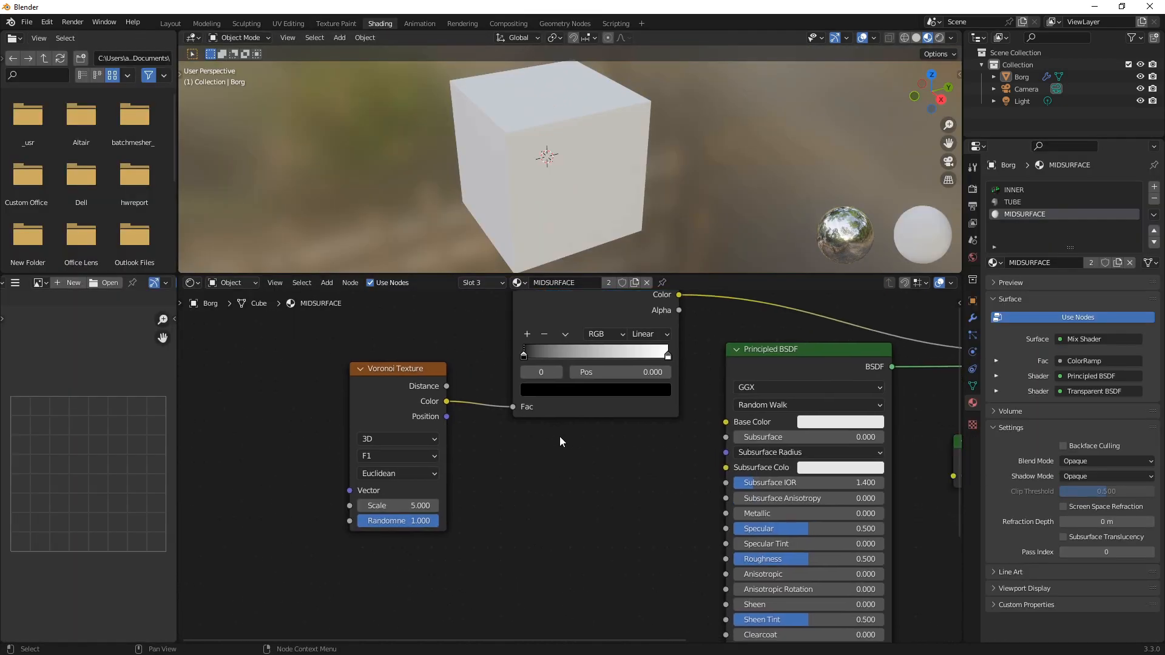
Darken the Principled BSDF's Base Color to a dark grey in the MIDSURFACE material
{"action": "scroll", "coordinate": [506, 395], "scroll_direction": "up", "scroll_amount": 3}
{"action": "middle_click_drag", "start_coordinate": [466, 428], "coordinate": [565, 490]}
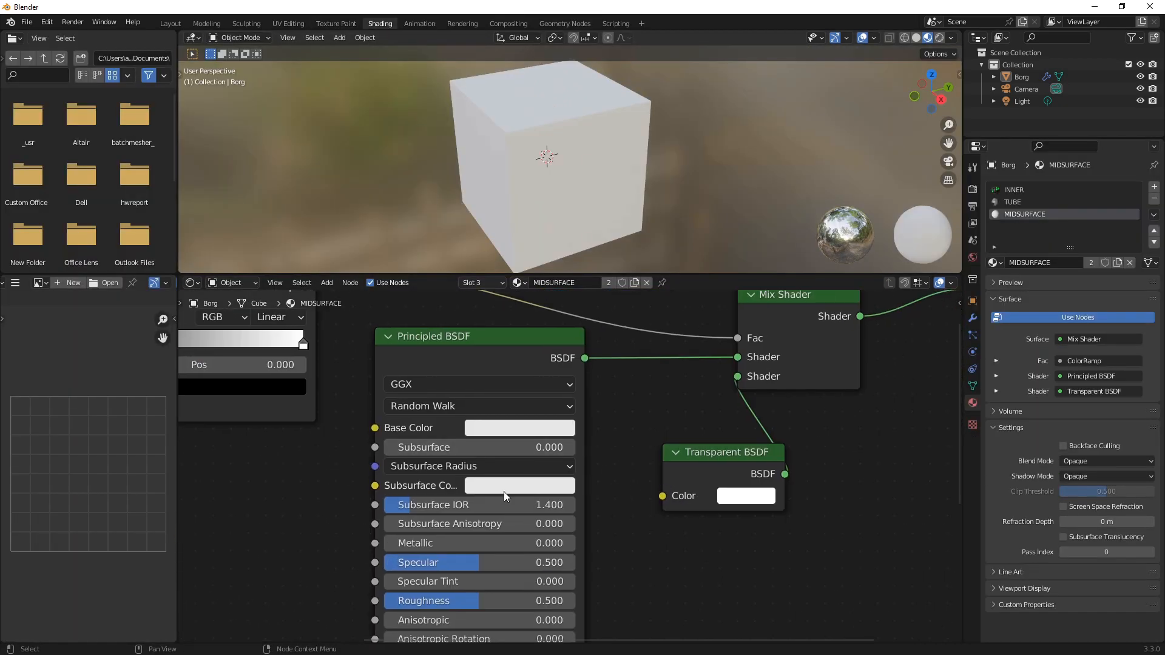
{"action": "left_click", "coordinate": [494, 424]}
{"action": "left_click_drag", "start_coordinate": [564, 385], "coordinate": [504, 385]}
Switch the Voronoi Texture's distance metric to Manhattan and set its Scale to 27.5
{"action": "scroll", "coordinate": [337, 414], "scroll_direction": "down", "scroll_amount": 2}
{"action": "middle_click_drag", "start_coordinate": [307, 511], "coordinate": [743, 446]}
{"action": "scroll", "coordinate": [674, 434], "scroll_direction": "up", "scroll_amount": 2}
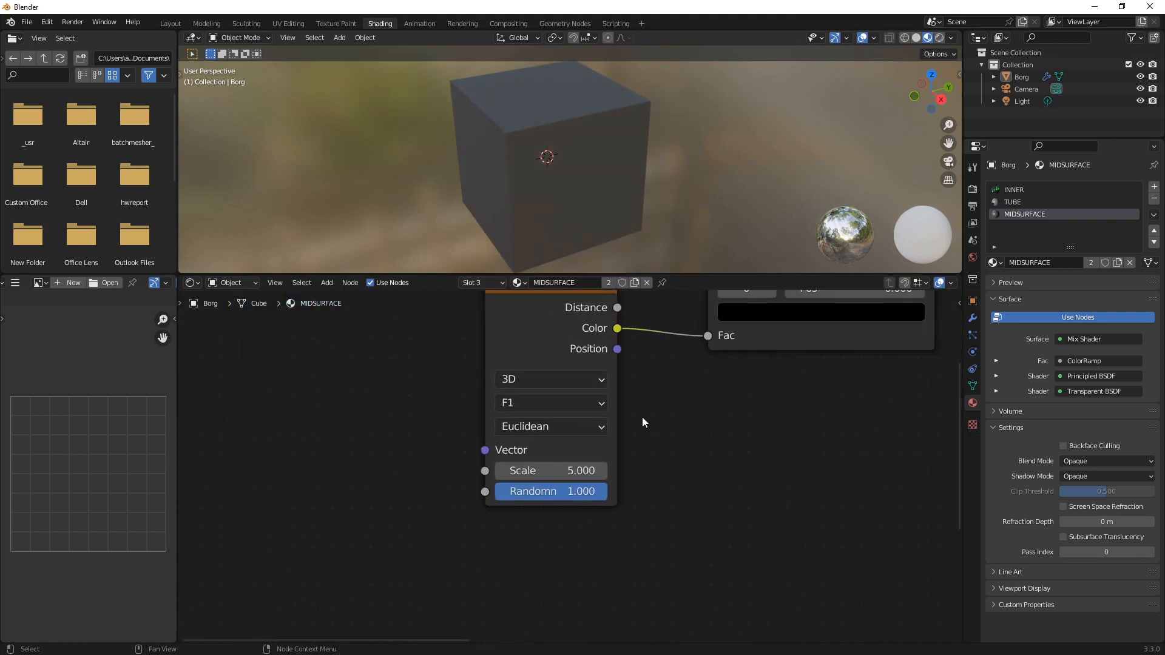
{"action": "left_click", "coordinate": [576, 426]}
{"action": "left_click", "coordinate": [568, 469]}
{"action": "left_click_drag", "start_coordinate": [551, 471], "coordinate": [577, 471]}
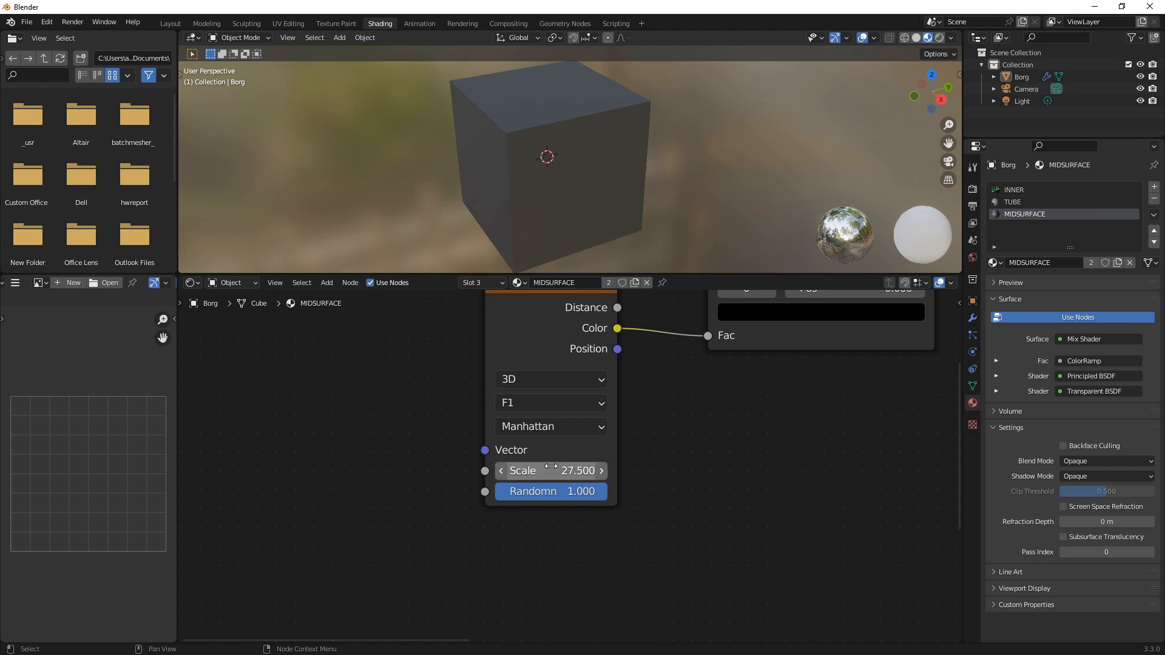
Set both the Blend Mode and the Shadow Mode of the MIDSURFACE material to Alpha Clip
{"action": "left_click", "coordinate": [1085, 464]}
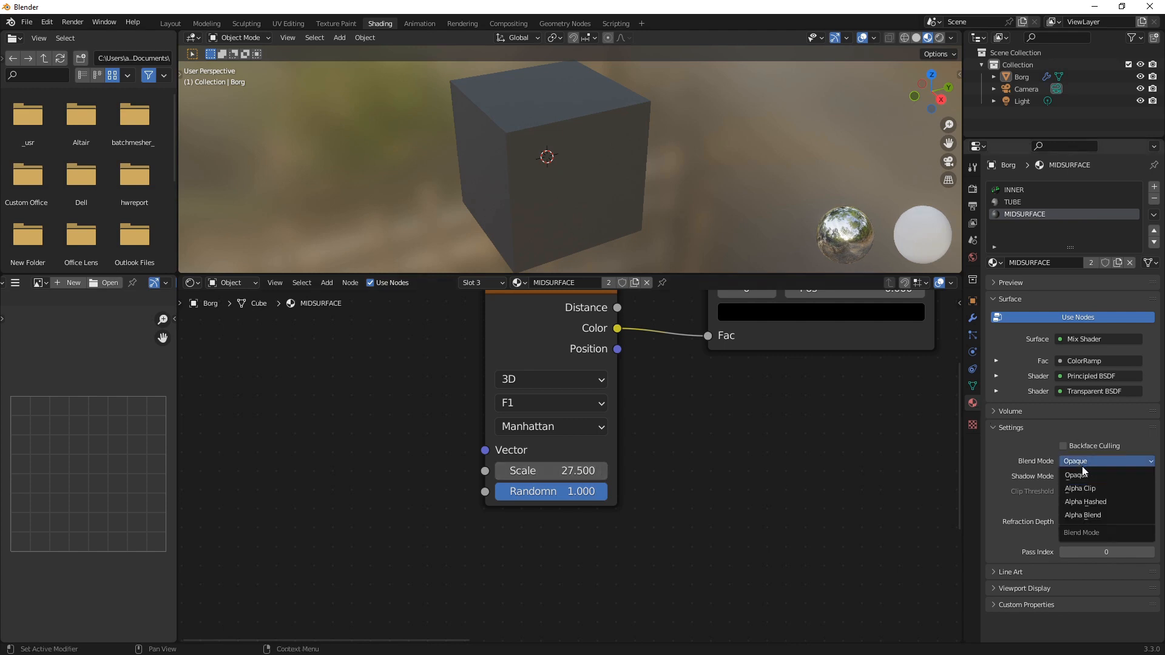
{"action": "left_click", "coordinate": [1084, 489]}
{"action": "left_click", "coordinate": [1072, 478]}
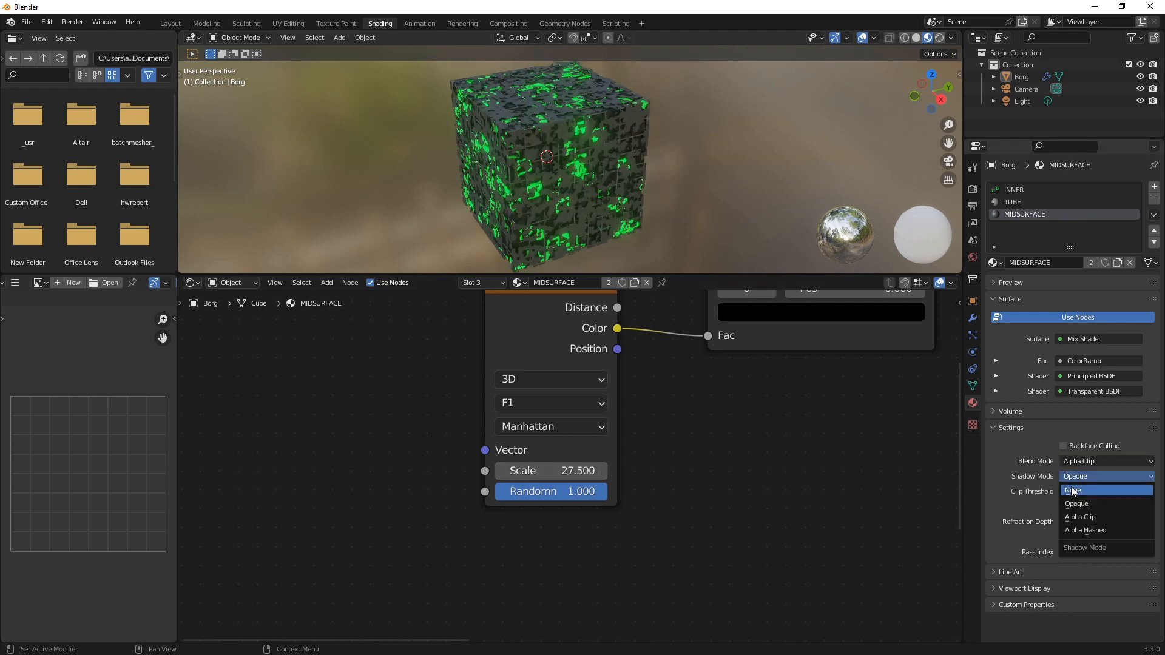
{"action": "left_click", "coordinate": [1082, 519]}
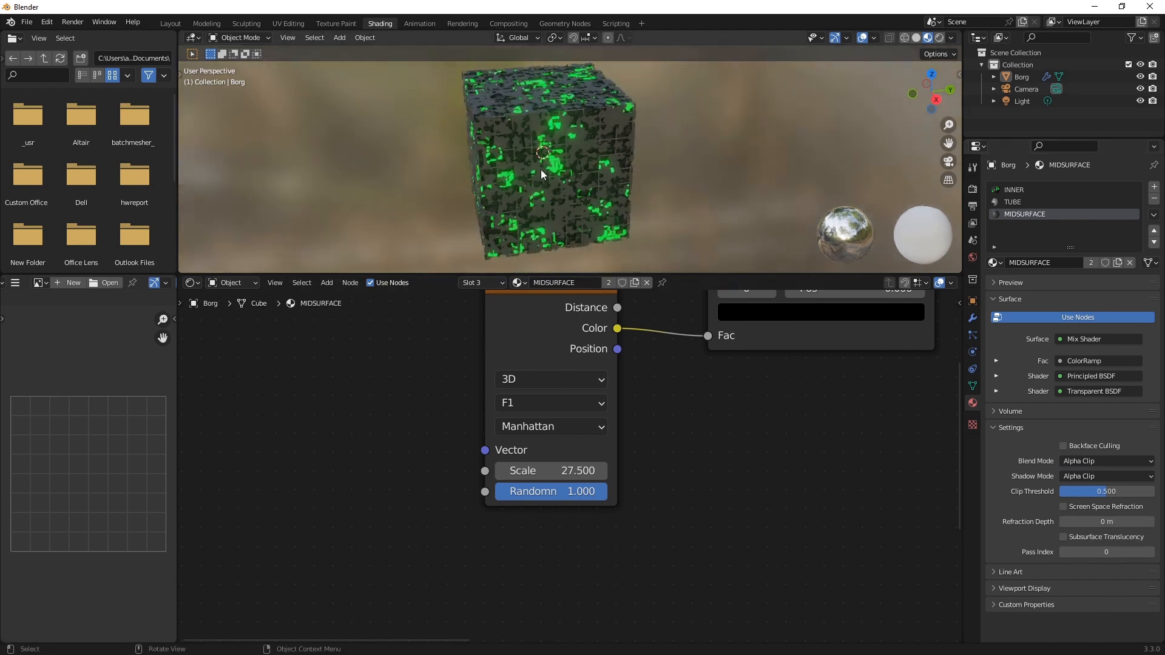
Enlarge the cutout pattern on the cube by reducing the Voronoi Texture's Scale to 15
{"action": "scroll", "coordinate": [564, 176], "scroll_direction": "up", "scroll_amount": 3}
{"action": "middle_click_drag", "start_coordinate": [548, 169], "coordinate": [577, 194]}
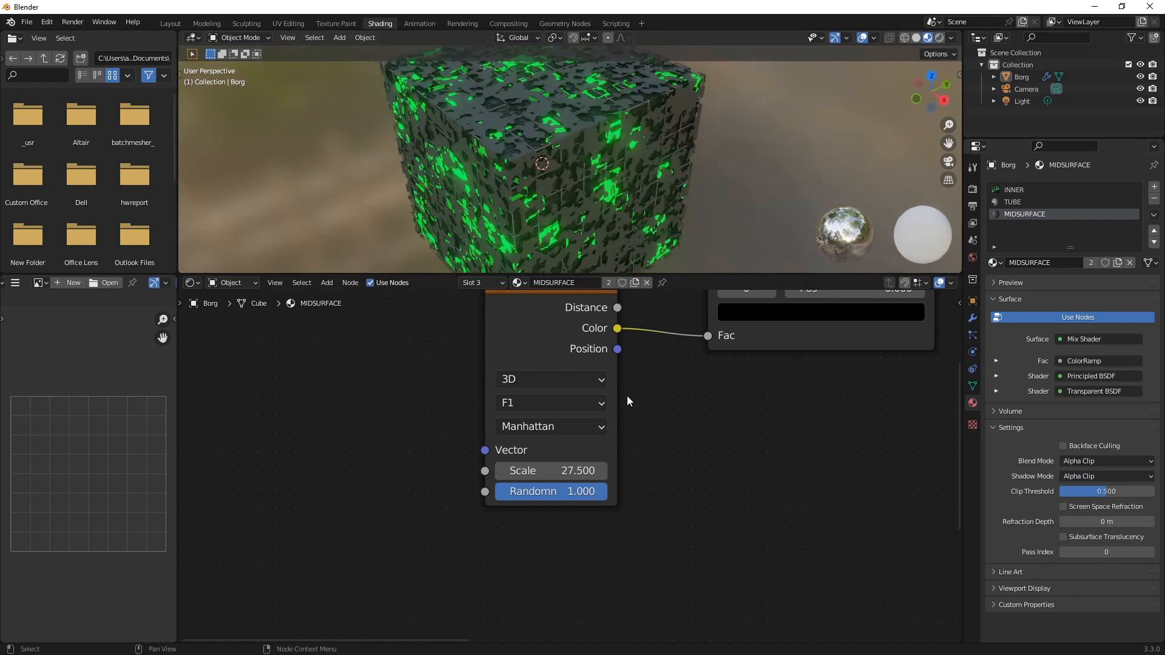
{"action": "left_click_drag", "start_coordinate": [504, 471], "coordinate": [436, 471]}
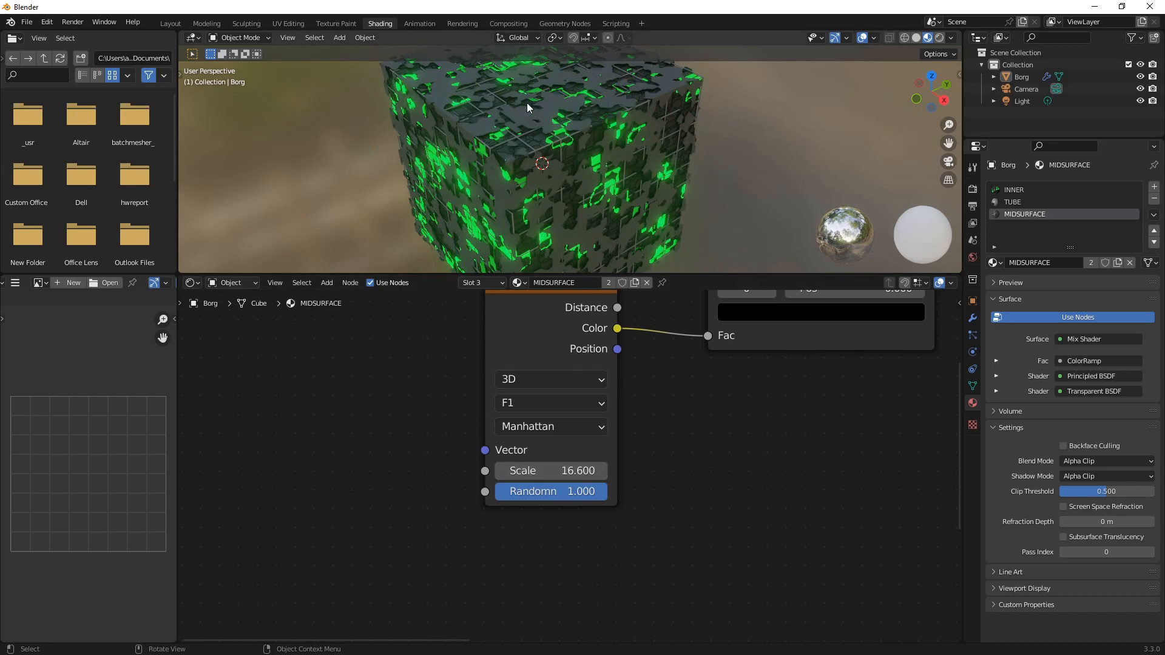
{"action": "left_click", "coordinate": [577, 475]}
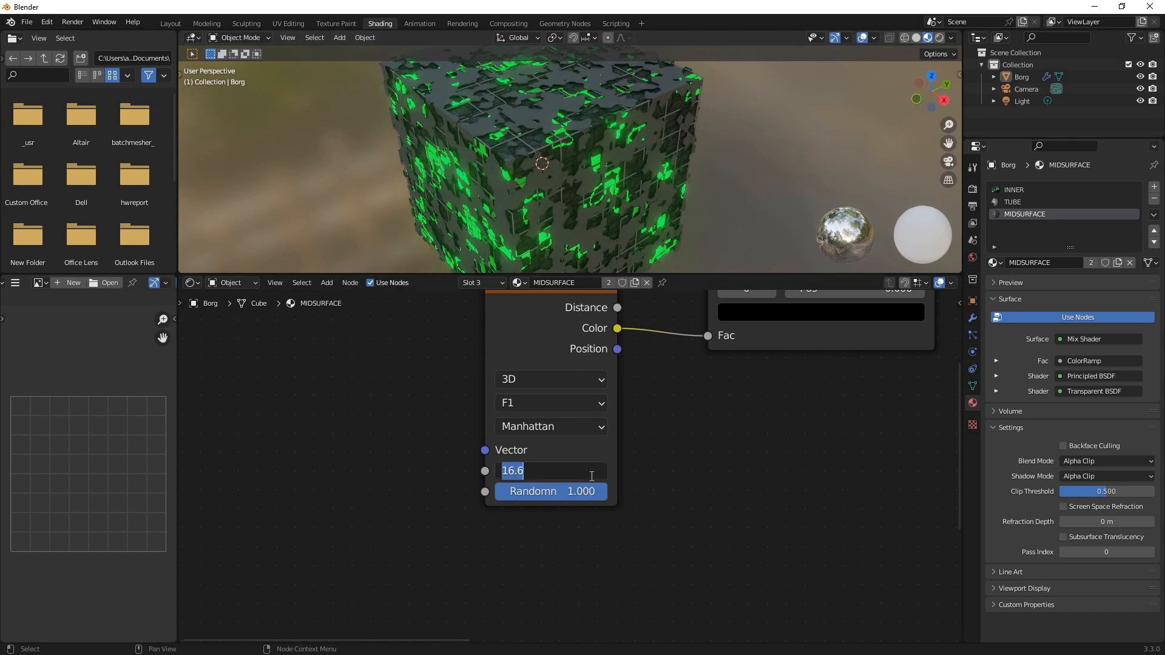
{"action": "type", "text": "15"}
{"action": "key", "text": "Return"}
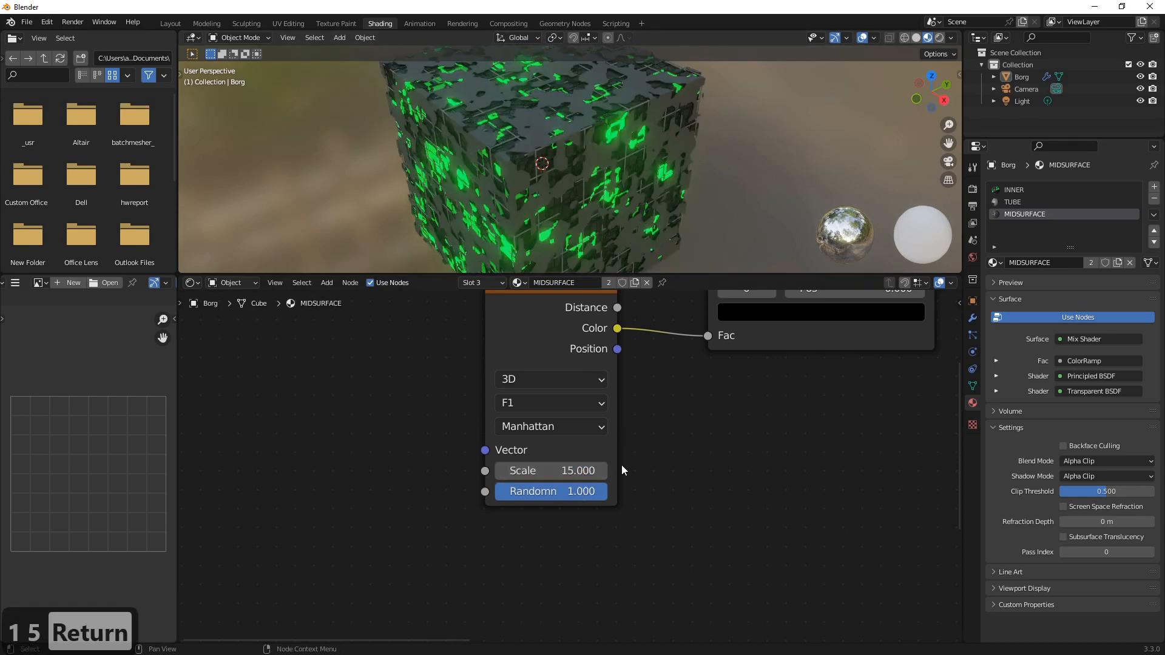
{"action": "middle_click_drag", "start_coordinate": [609, 413], "coordinate": [601, 472]}
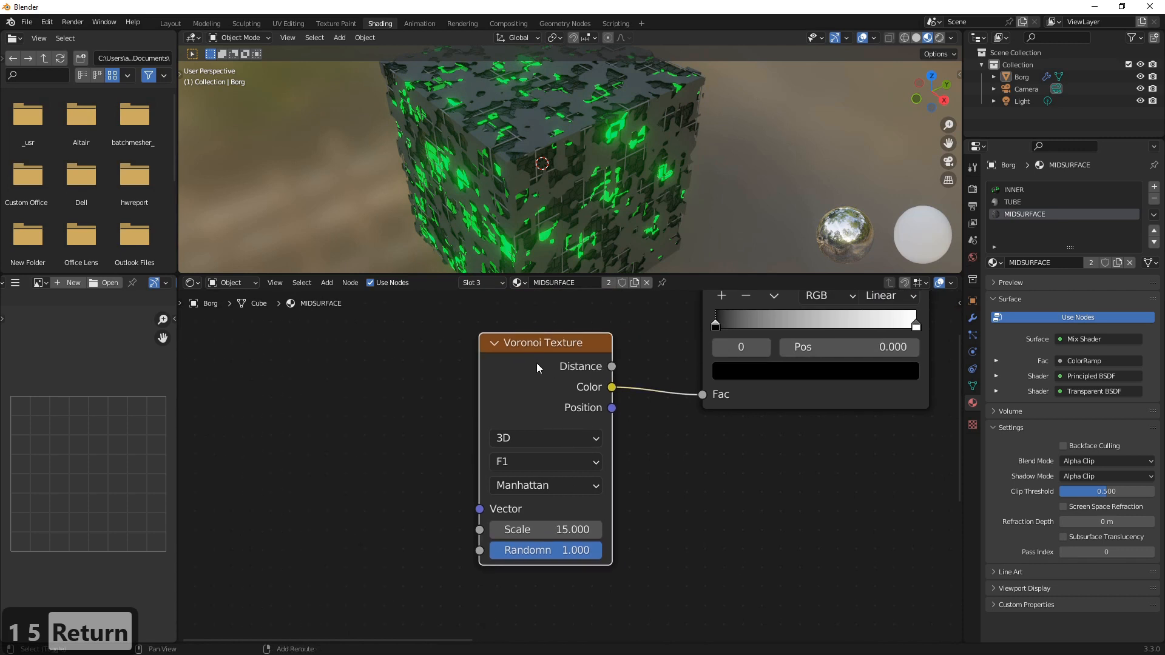
Add Texture Coordinate and Mapping nodes to the Voronoi Texture and feed Mapping from the Object coordinates
{"action": "key", "text": "t"}
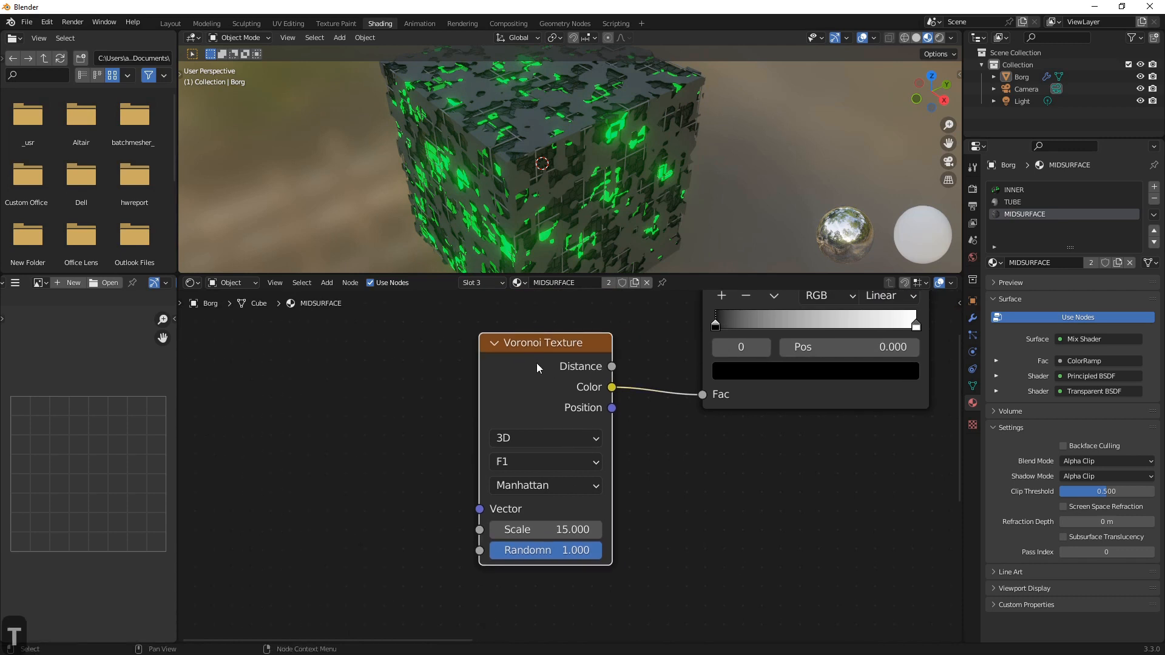
{"action": "key", "text": "t"}
{"action": "key", "text": "ctrl+t"}
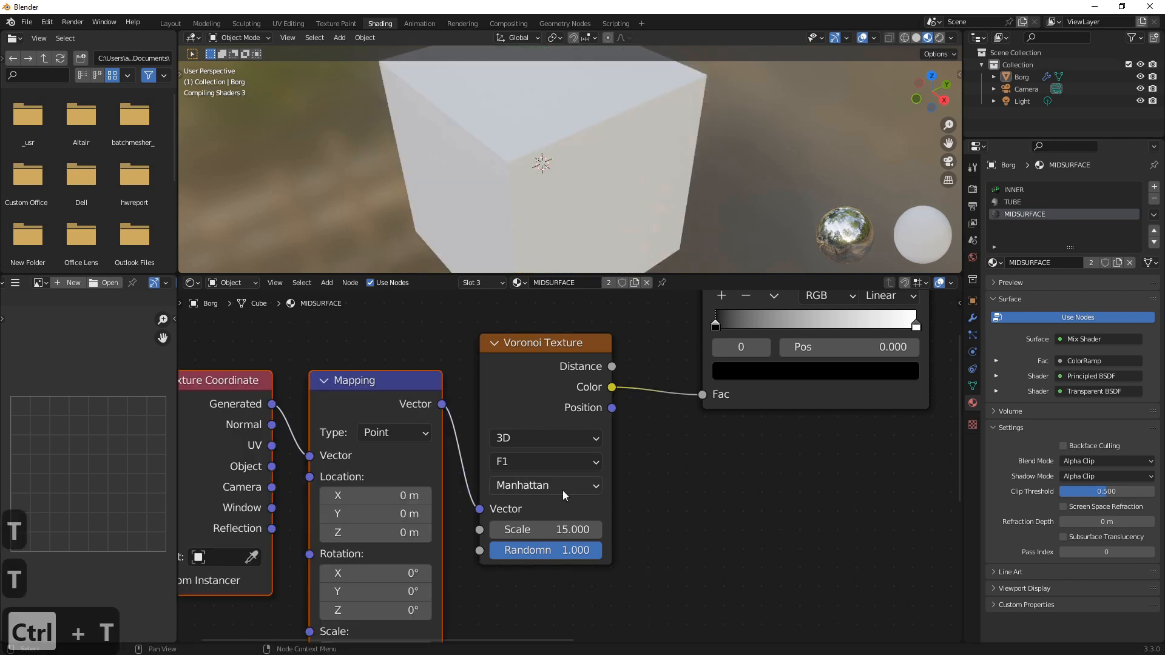
{"action": "left_click_drag", "start_coordinate": [272, 467], "coordinate": [314, 463]}
{"action": "left_click", "coordinate": [749, 486]}
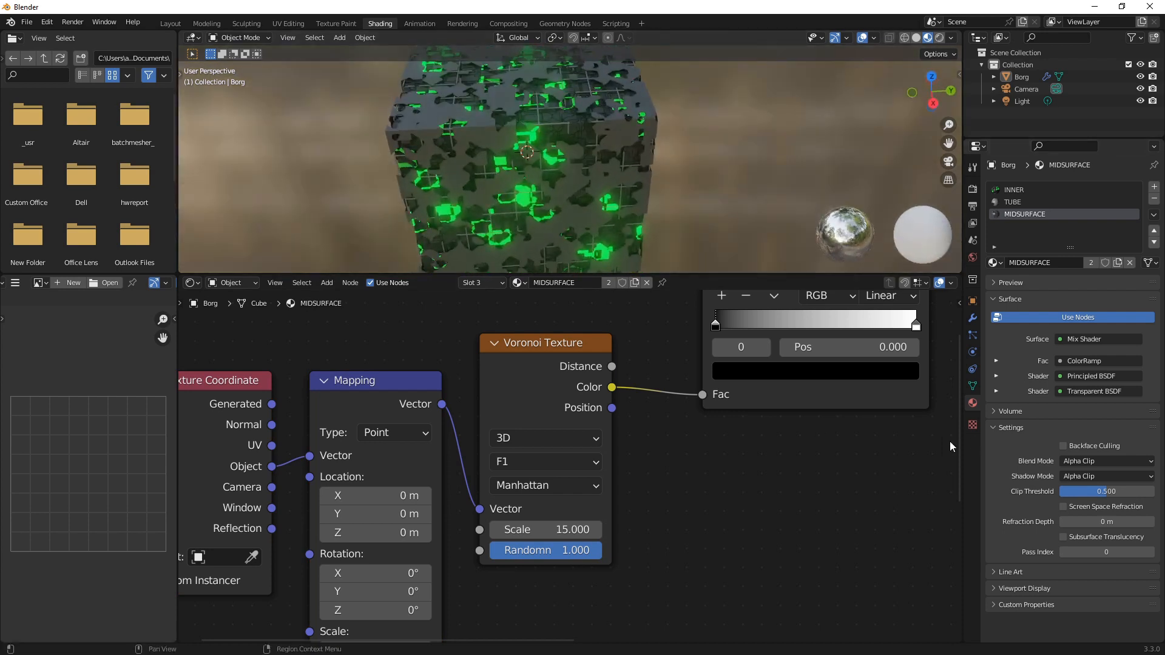
Move the ColorRamp's black stop to about 0.314 and its white stop to about 0.691
{"action": "scroll", "coordinate": [730, 531], "scroll_direction": "down", "scroll_amount": 2}
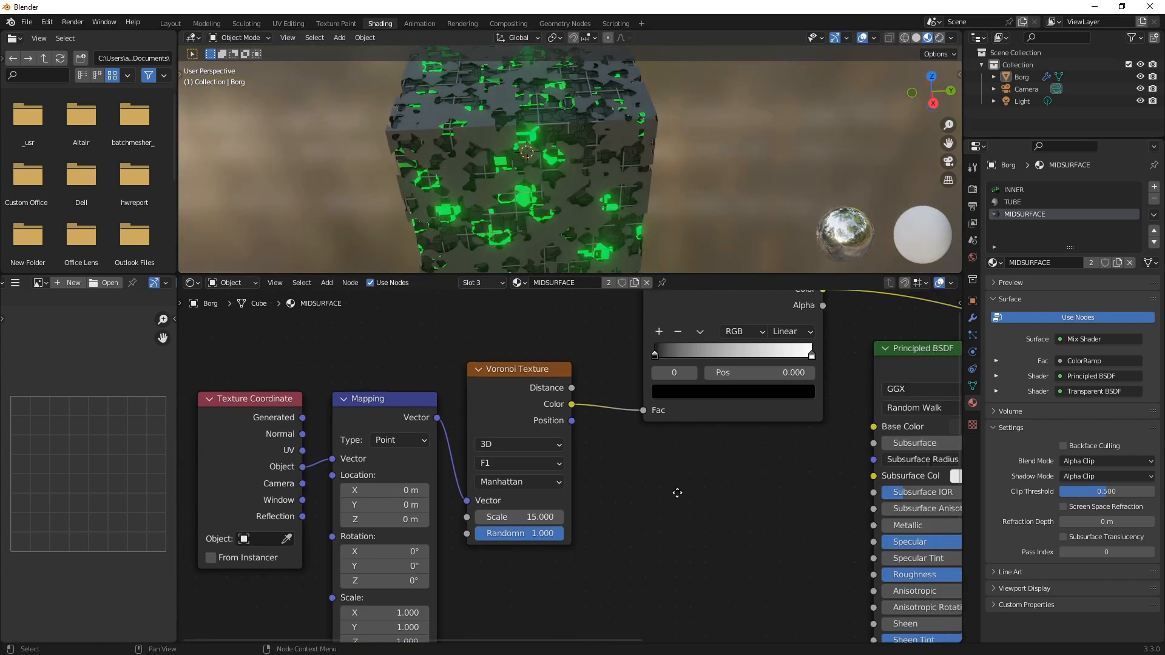
{"action": "scroll", "coordinate": [529, 373], "scroll_direction": "down", "scroll_amount": 3, "text": "ctrl"}
{"action": "left_click_drag", "start_coordinate": [499, 366], "coordinate": [549, 366]}
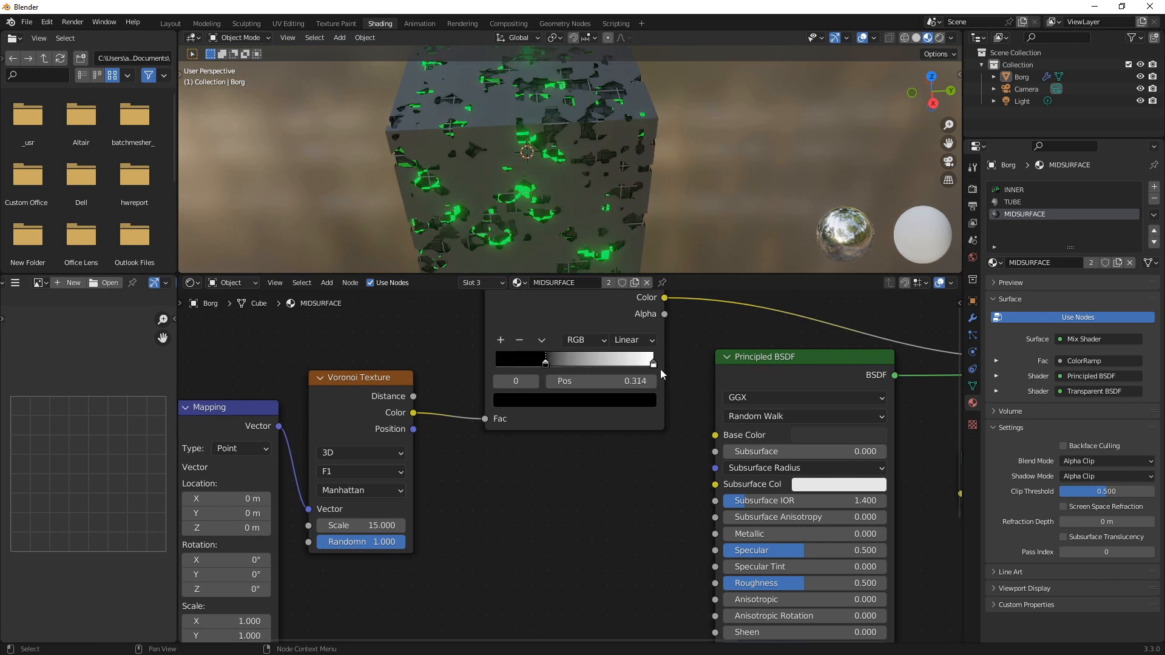
{"action": "left_click_drag", "start_coordinate": [654, 367], "coordinate": [604, 367]}
Connect the ColorRamp's Color output to the Principled BSDF's Roughness input
{"action": "left_click_drag", "start_coordinate": [665, 298], "coordinate": [711, 491]}
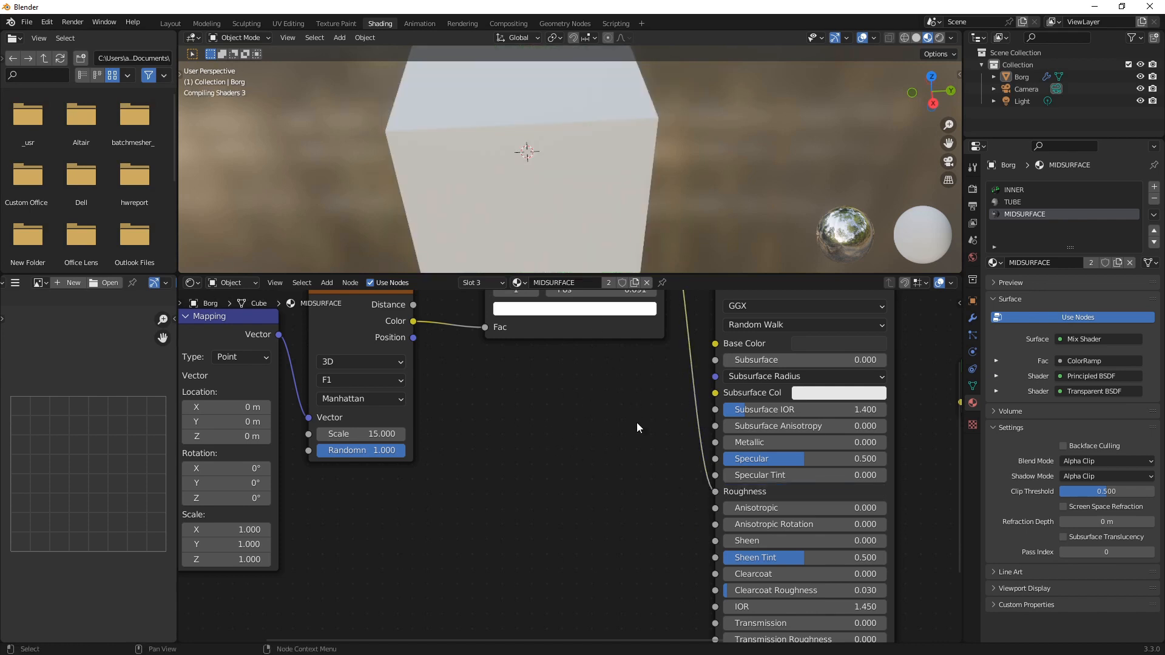
{"action": "scroll", "coordinate": [611, 431], "scroll_direction": "down", "scroll_amount": 1}
{"action": "middle_click_drag", "start_coordinate": [613, 412], "coordinate": [694, 477]}
{"action": "middle_click_drag", "start_coordinate": [458, 126], "coordinate": [432, 136]}
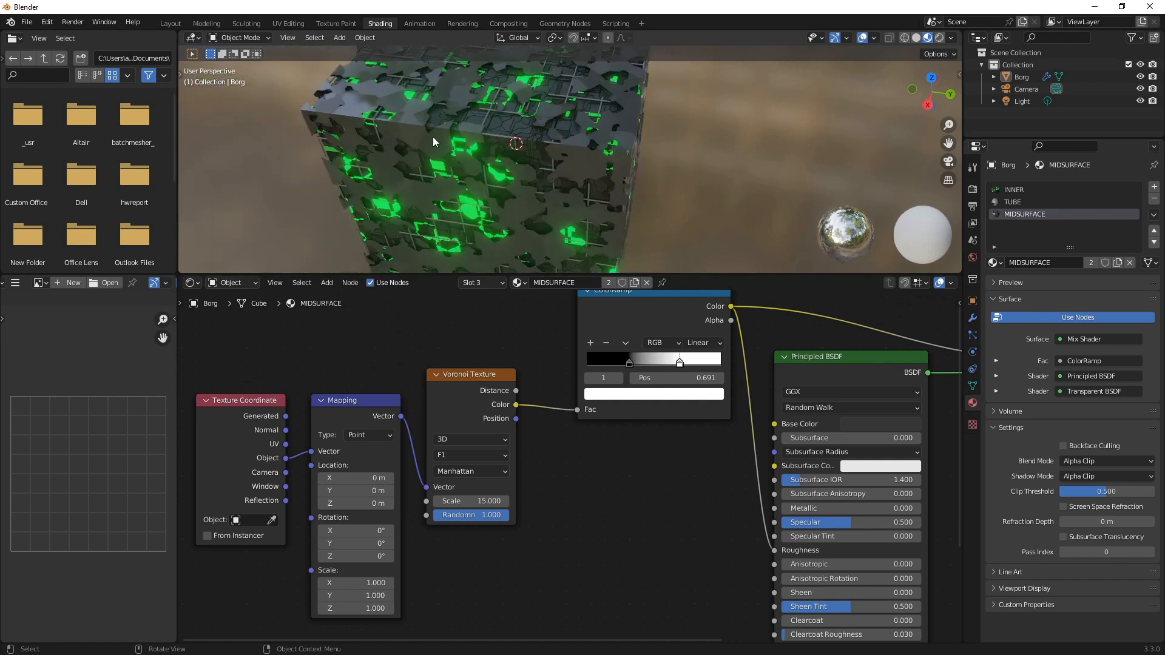
Add a Bump node in the empty space below the ColorRamp
{"action": "key", "text": "shift+a"}
{"action": "left_click", "coordinate": [647, 479]}
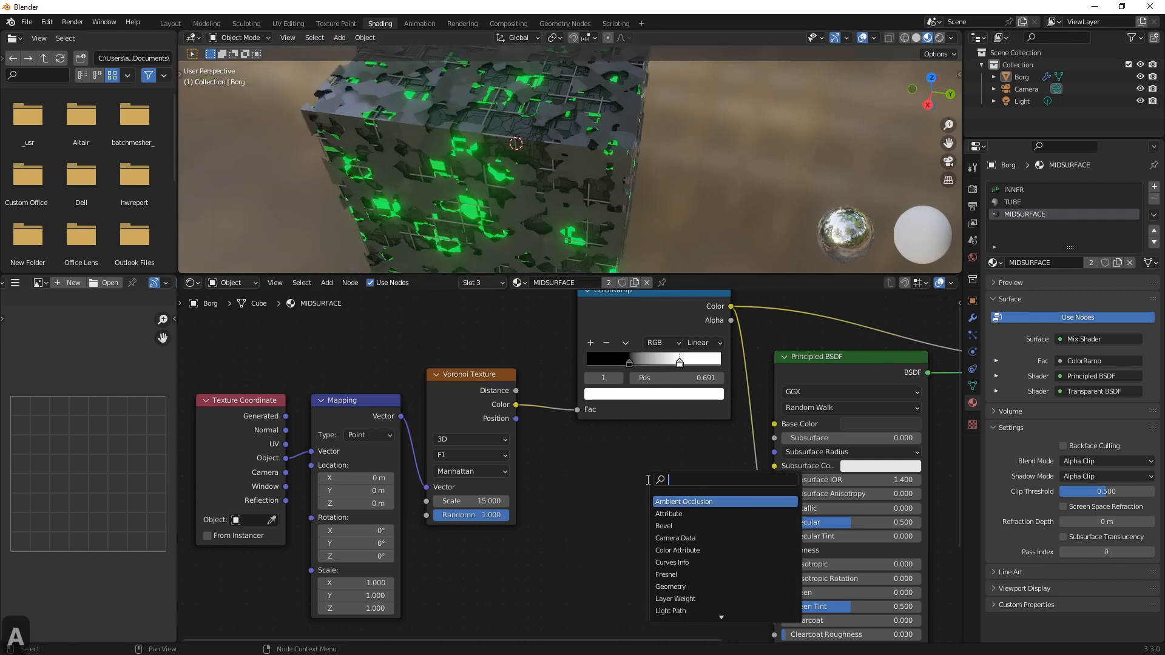
{"action": "type", "text": "bump"}
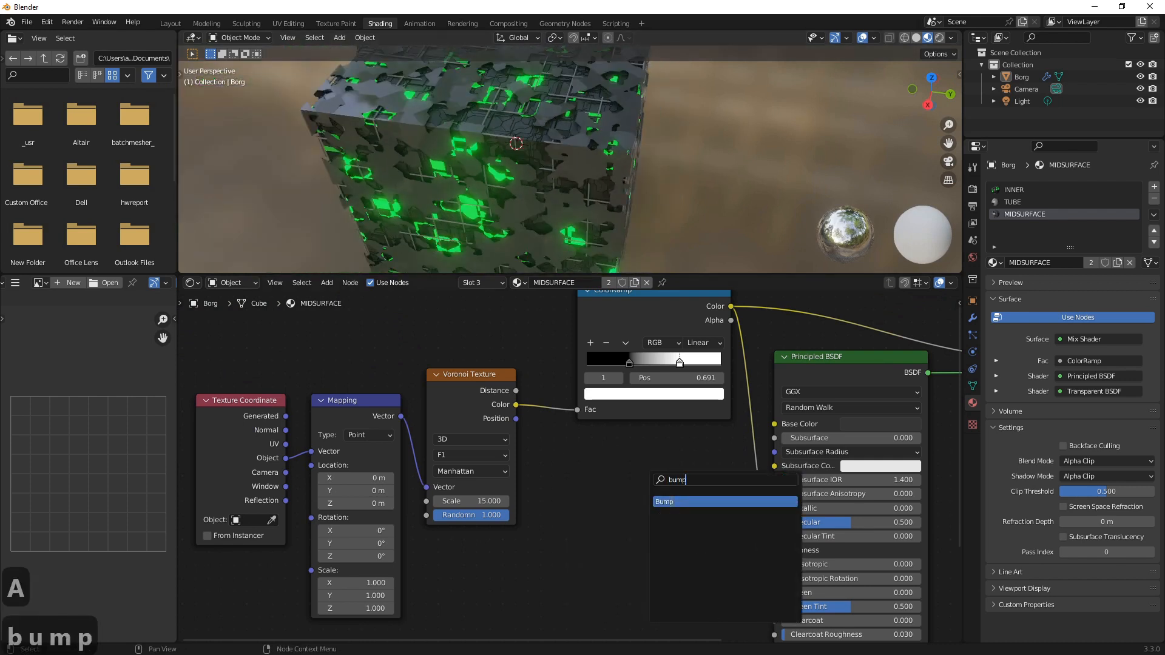
{"action": "key", "text": "Return"}
{"action": "left_click", "coordinate": [644, 524]}
Connect the Bump output to the Principled BSDF's Normal input and the Voronoi Color output to the Bump Height
{"action": "middle_click_drag", "start_coordinate": [688, 358], "coordinate": [688, 277]}
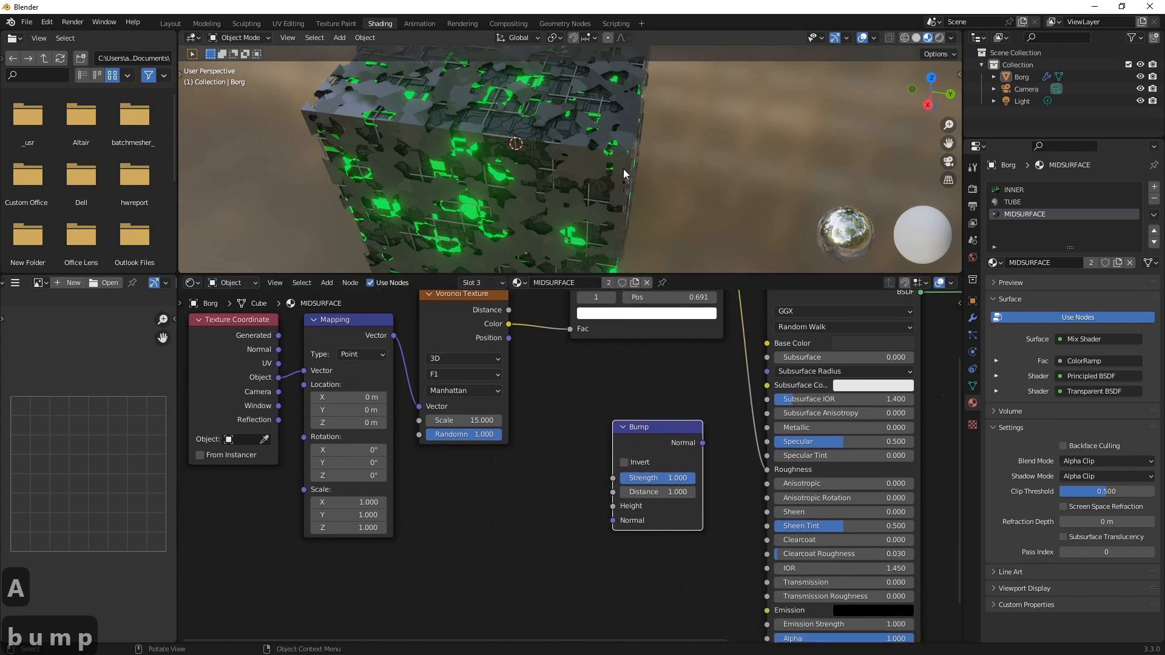
{"action": "middle_click_drag", "start_coordinate": [756, 539], "coordinate": [775, 465]}
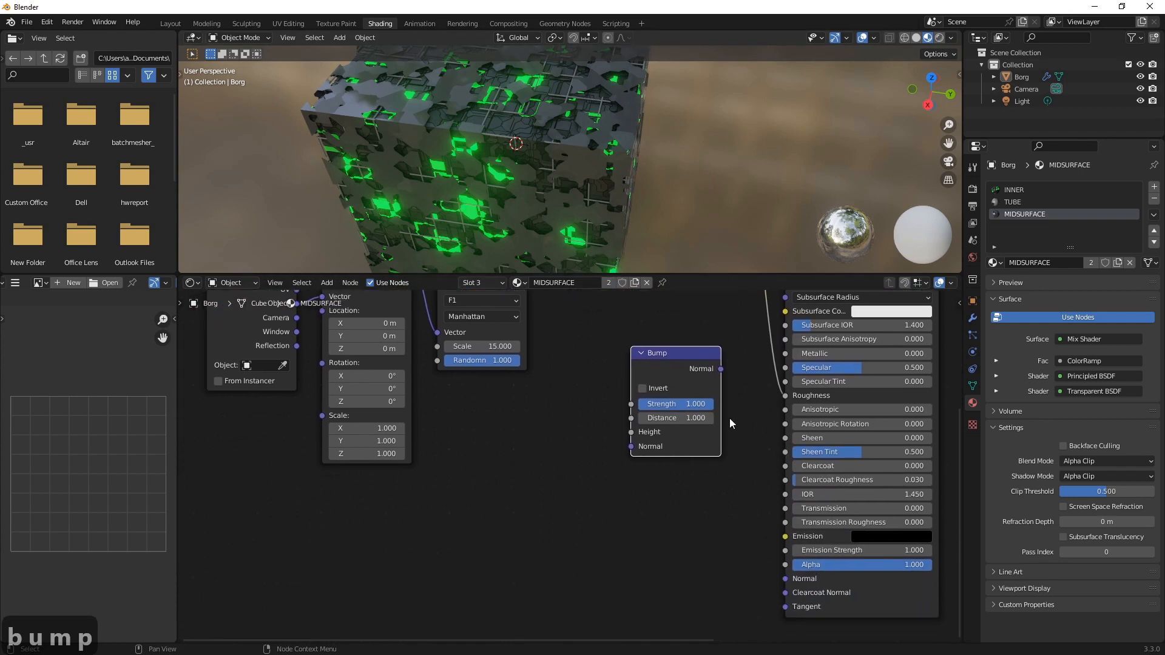
{"action": "left_click_drag", "start_coordinate": [721, 369], "coordinate": [784, 580]}
{"action": "middle_click_drag", "start_coordinate": [618, 520], "coordinate": [716, 622]}
{"action": "middle_click_drag", "start_coordinate": [673, 412], "coordinate": [694, 466]}
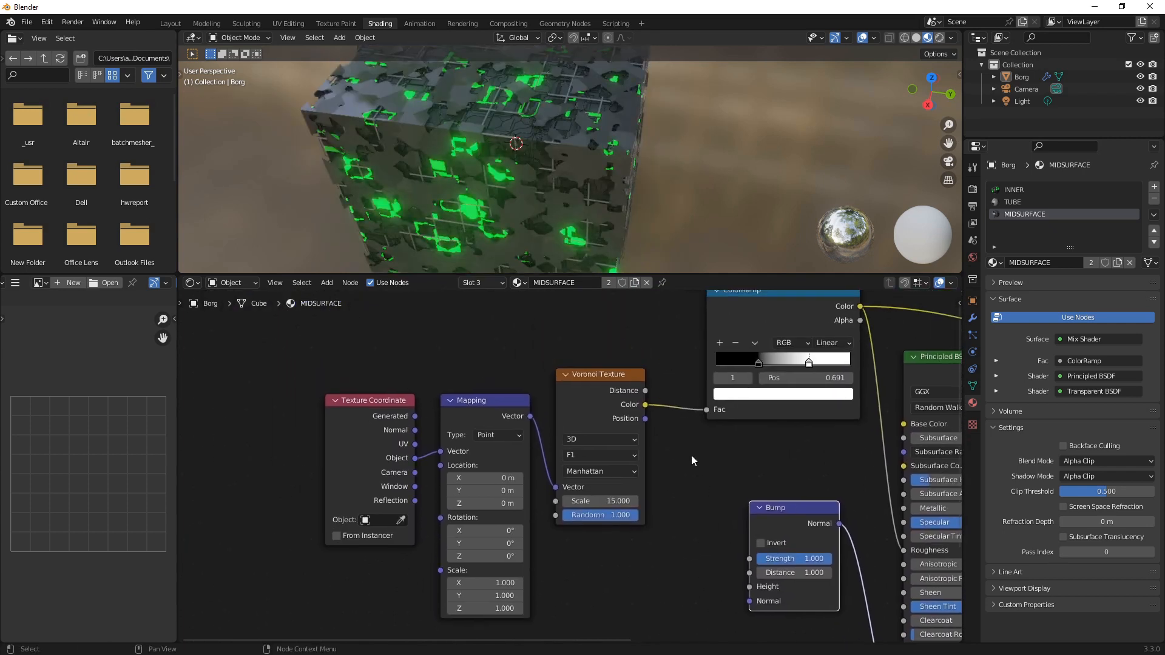
{"action": "left_click_drag", "start_coordinate": [647, 406], "coordinate": [734, 586]}
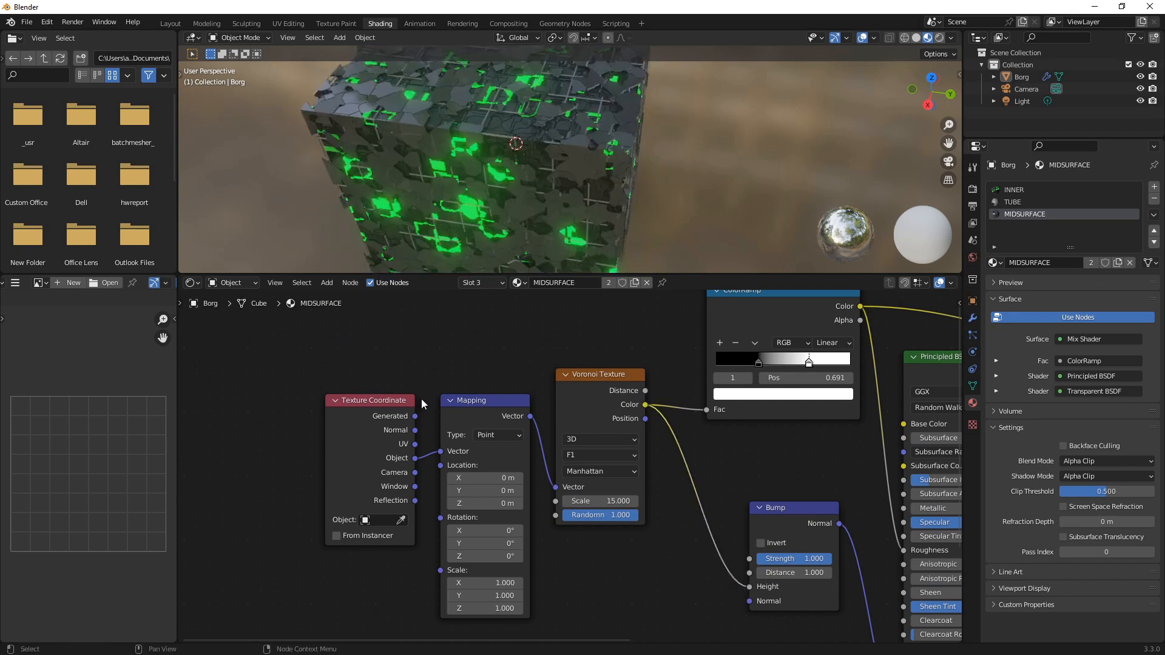
Move the Texture Coordinate, Mapping and Voronoi Texture nodes away from the ColorRamp and Bump to make room between them
{"action": "left_click_drag", "start_coordinate": [286, 349], "coordinate": [644, 619]}
{"action": "key", "text": "g"}
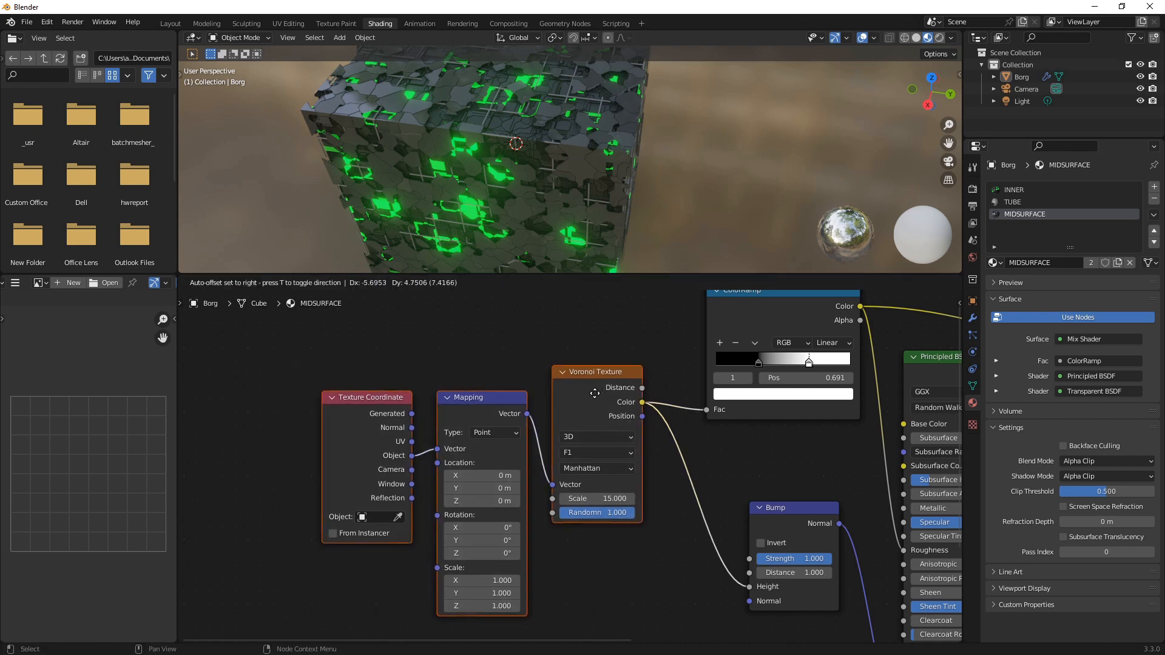
{"action": "left_click", "coordinate": [417, 386]}
Insert a Noise Texture between the Voronoi Texture and Bump, and connect its Color output to the ColorRamp's Fac as well
{"action": "key", "text": "shift+a"}
{"action": "left_click", "coordinate": [532, 502]}
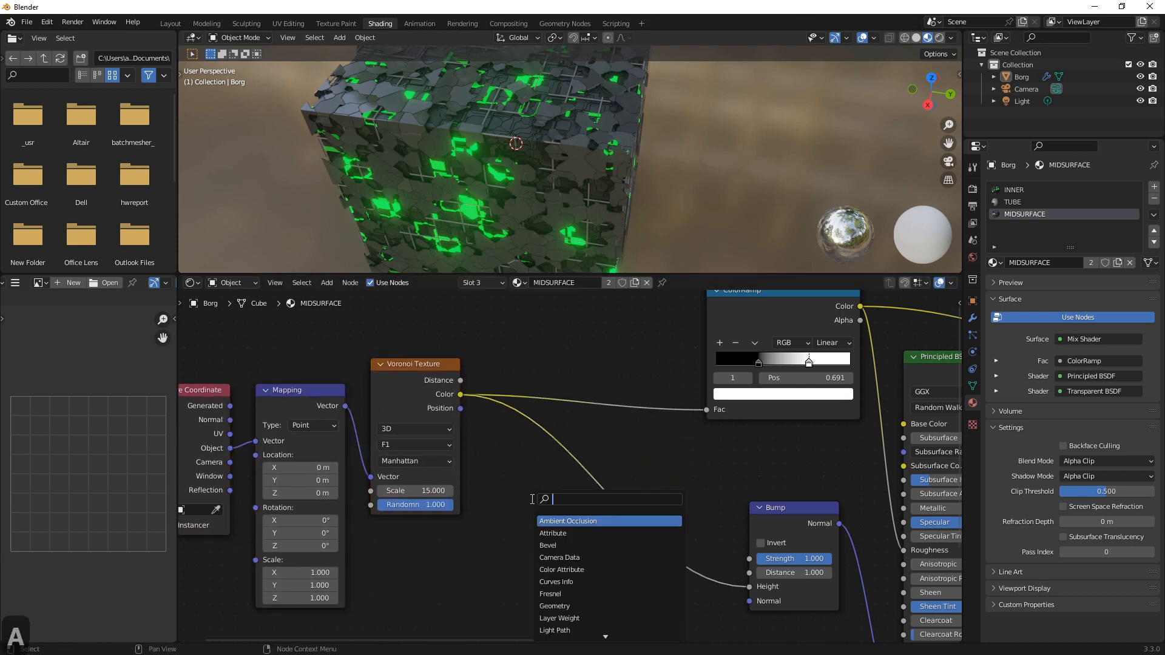
{"action": "type", "text": "noise"}
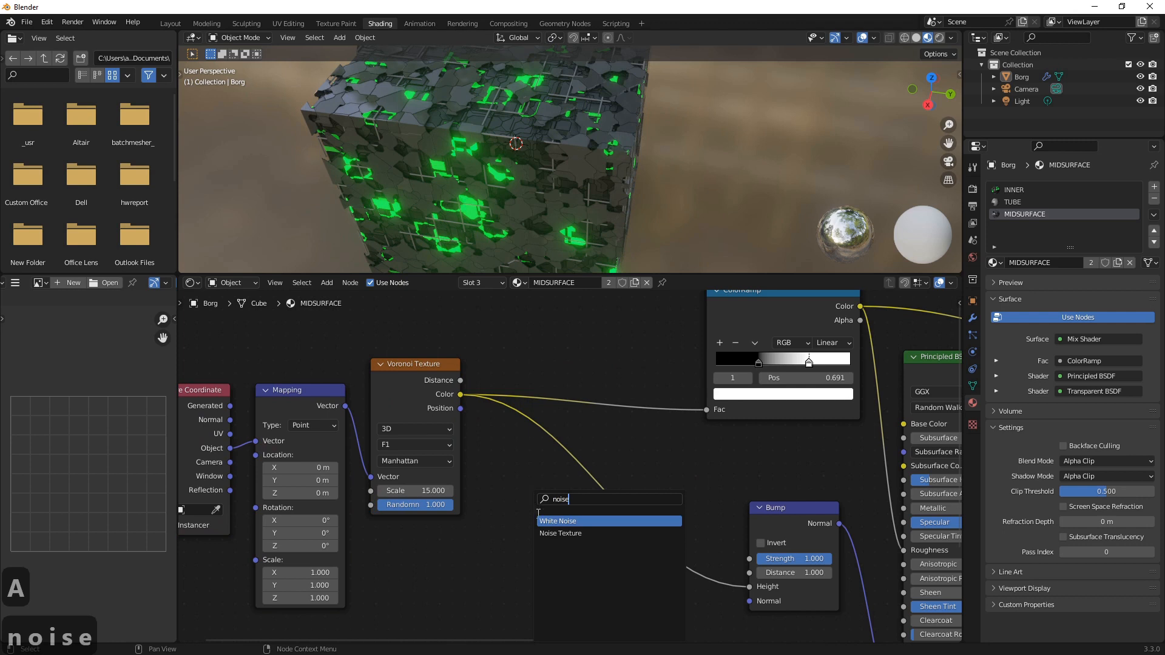
{"action": "left_click", "coordinate": [559, 533]}
{"action": "left_click", "coordinate": [556, 463]}
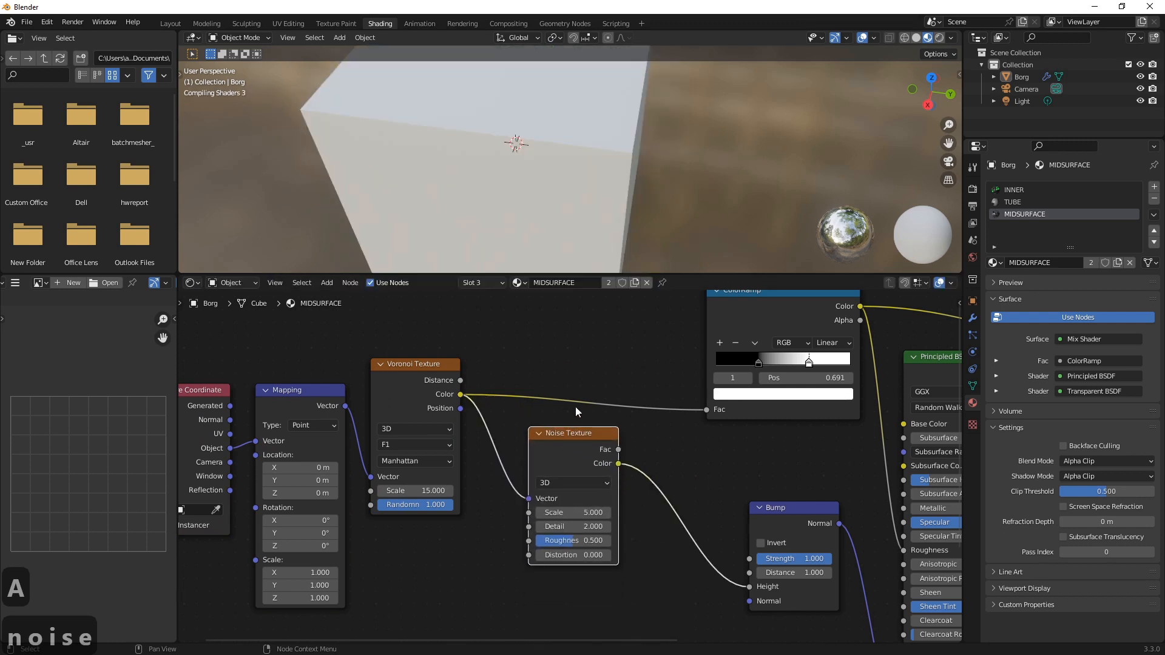
{"action": "left_click_drag", "start_coordinate": [619, 463], "coordinate": [708, 412]}
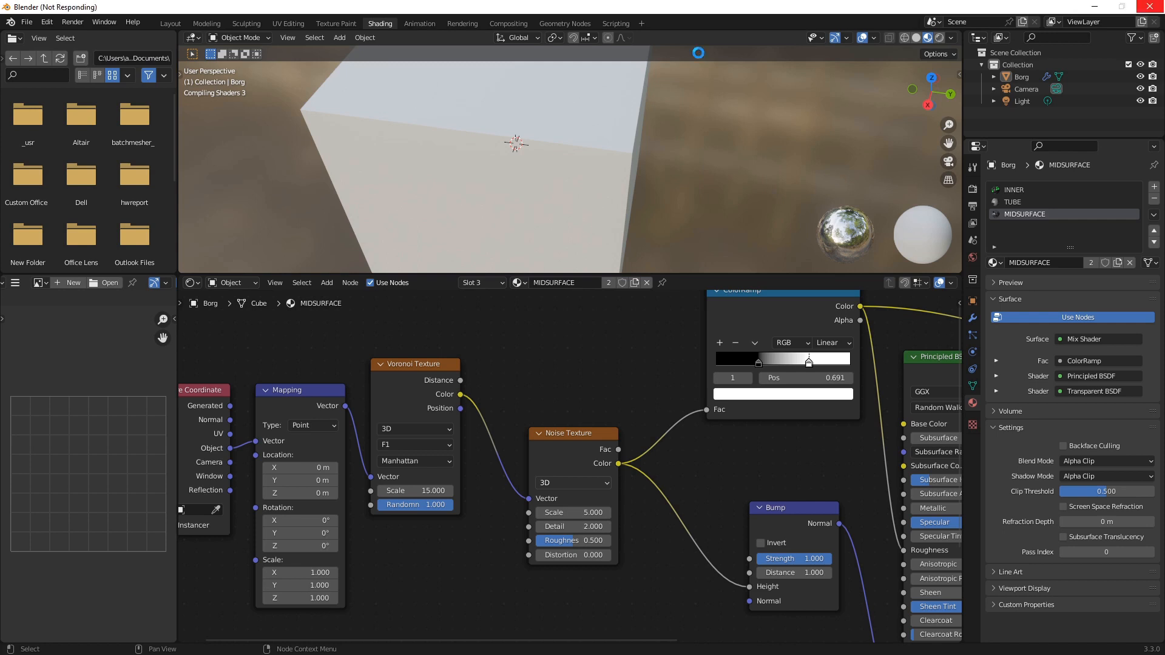
Select the Borg cube, inspect its shading from a wider view, and switch to the Geometry Nodes workspace
{"action": "left_click", "coordinate": [552, 158]}
{"action": "middle_click_drag", "start_coordinate": [551, 158], "coordinate": [565, 182]}
{"action": "left_click_drag", "start_coordinate": [809, 363], "coordinate": [806, 363]}
{"action": "scroll", "coordinate": [569, 140], "scroll_direction": "down", "scroll_amount": 3}
{"action": "middle_click_drag", "start_coordinate": [569, 139], "coordinate": [577, 103]}
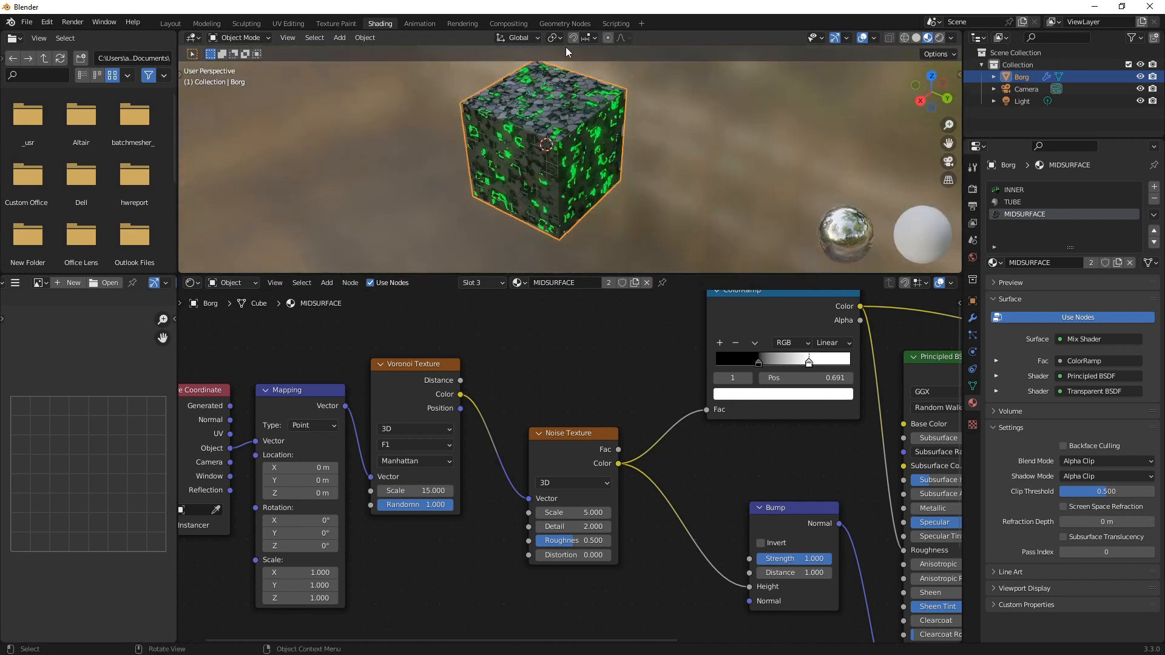
{"action": "left_click", "coordinate": [568, 23]}
{"action": "key", "text": "Home"}
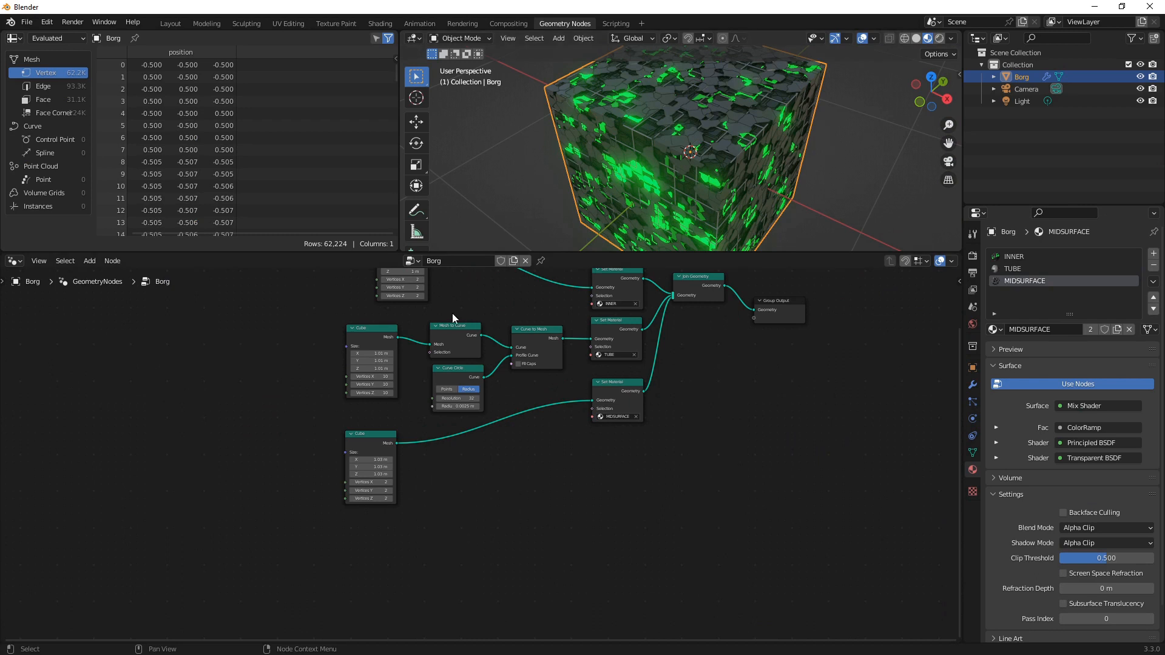
Duplicate the TUBE node chain from Cube to Set Material below the other branches and connect the copy to Join Geometry
{"action": "left_click_drag", "start_coordinate": [326, 321], "coordinate": [609, 367]}
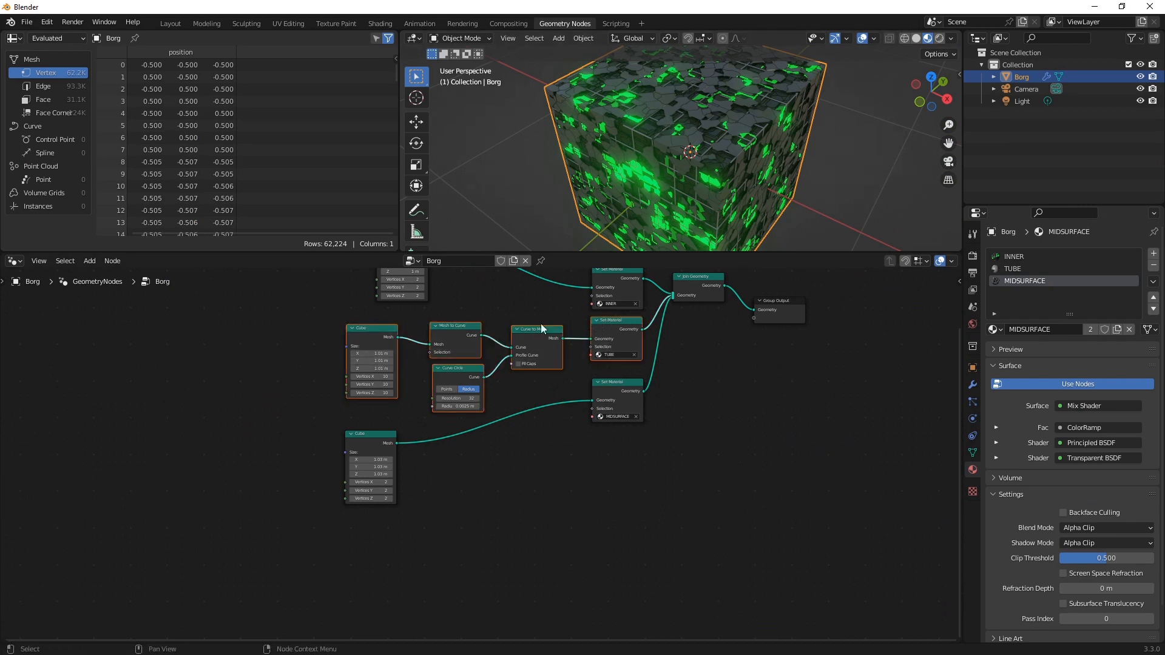
{"action": "key", "text": "shift+d"}
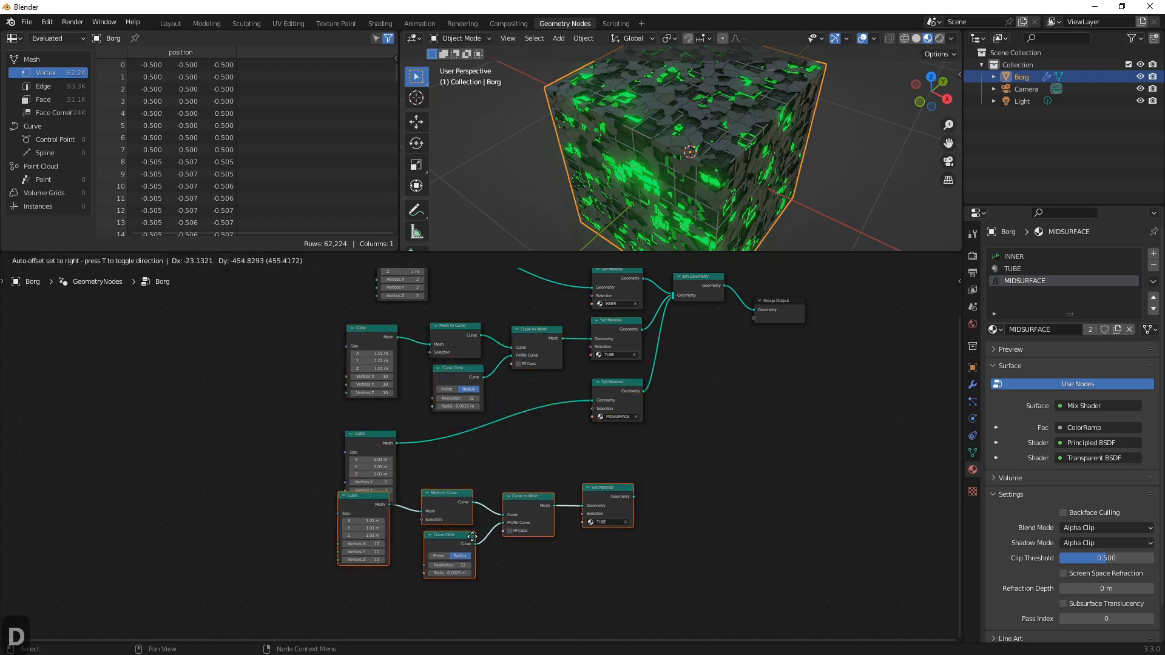
{"action": "left_click", "coordinate": [511, 548]}
{"action": "left_click_drag", "start_coordinate": [642, 530], "coordinate": [673, 300]}
Set the duplicated tube chain's Cube size to 1.05 m on X, Y and Z
{"action": "scroll", "coordinate": [639, 499], "scroll_direction": "up", "scroll_amount": 2}
{"action": "scroll", "coordinate": [640, 499], "scroll_direction": "up", "scroll_amount": 1}
{"action": "middle_click_drag", "start_coordinate": [628, 581], "coordinate": [651, 517]}
{"action": "scroll", "coordinate": [651, 517], "scroll_direction": "up", "scroll_amount": 1}
{"action": "mouse_move", "coordinate": [386, 430]}
{"action": "left_mouse_down"}
{"action": "mouse_move", "coordinate": [386, 456]}
{"action": "mouse_move", "coordinate": [387, 430]}
{"action": "left_mouse_up"}
{"action": "type", "text": "1.0"}
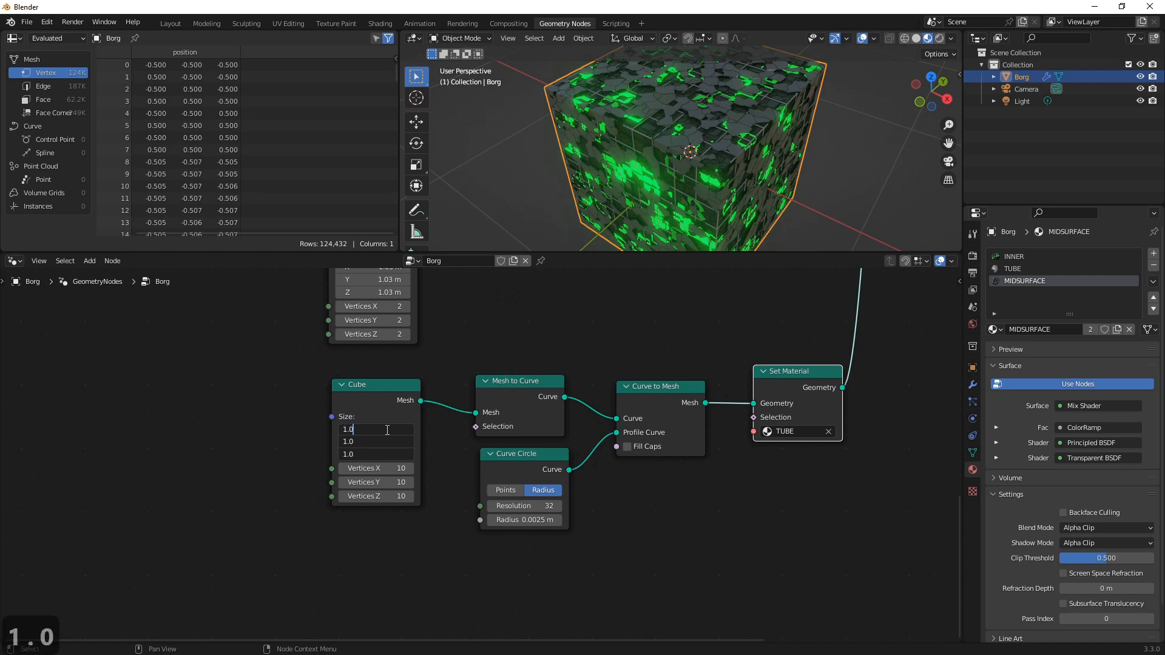
{"action": "type", "text": "5"}
{"action": "key", "text": "Return"}
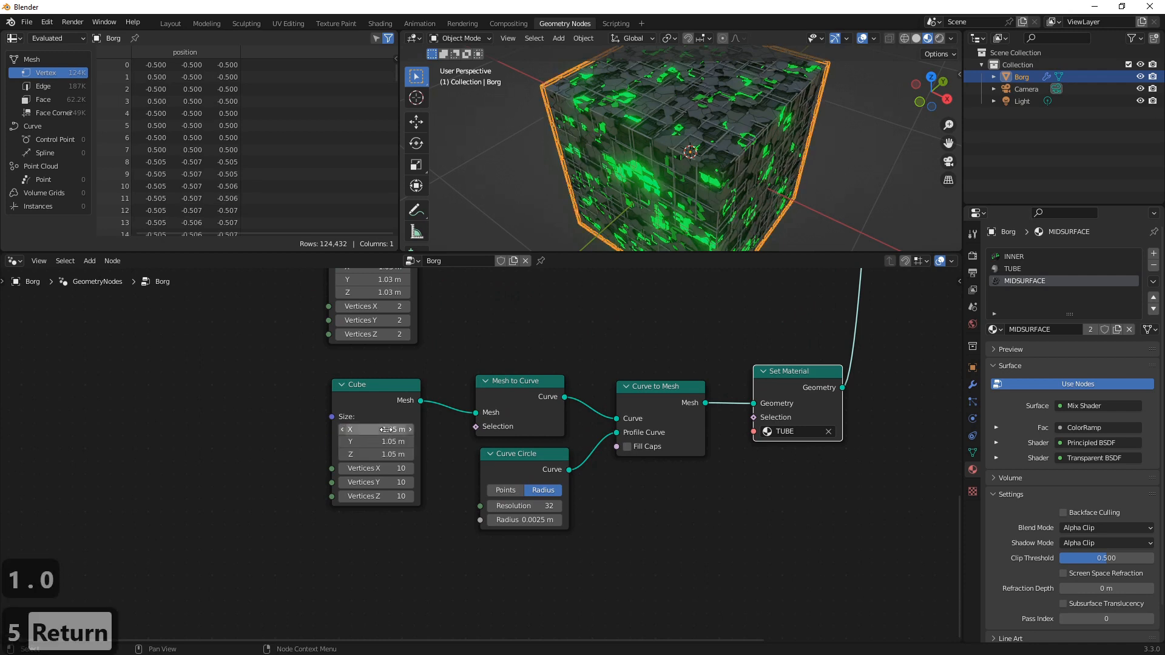
Set the duplicated tube chain's Cube to 7 vertices on X, Y and Z
{"action": "left_click", "coordinate": [580, 531]}
{"action": "left_click_drag", "start_coordinate": [376, 468], "coordinate": [376, 496]}
{"action": "left_click_drag", "start_coordinate": [369, 468], "coordinate": [369, 496]}
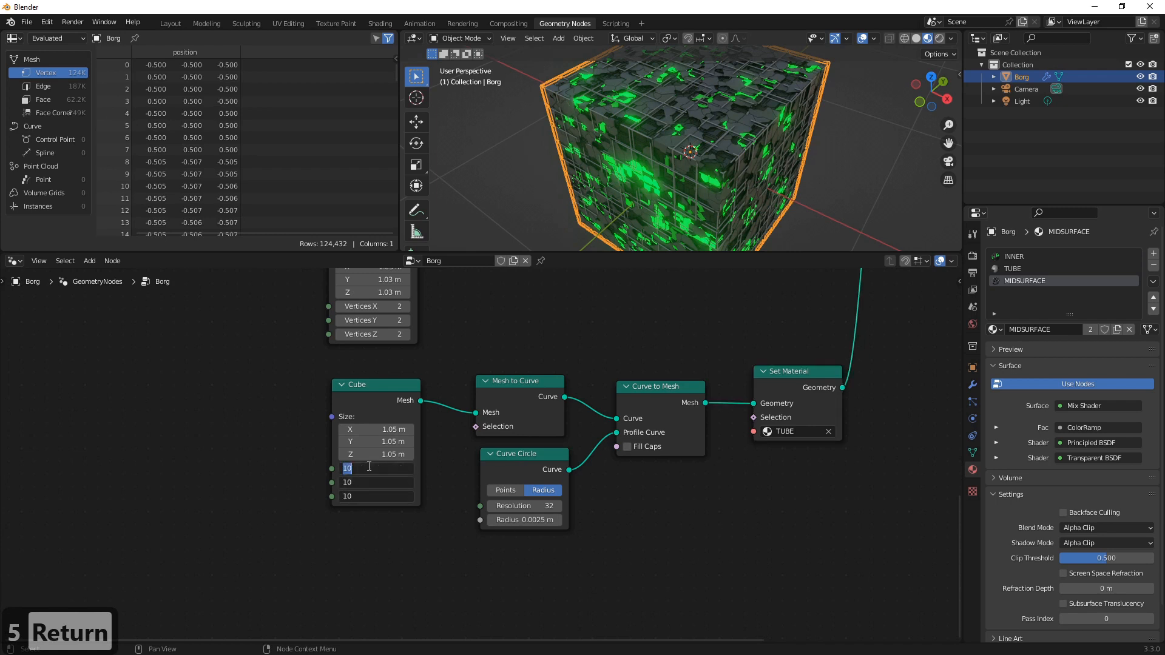
{"action": "type", "text": "4"}
{"action": "key", "text": "Return"}
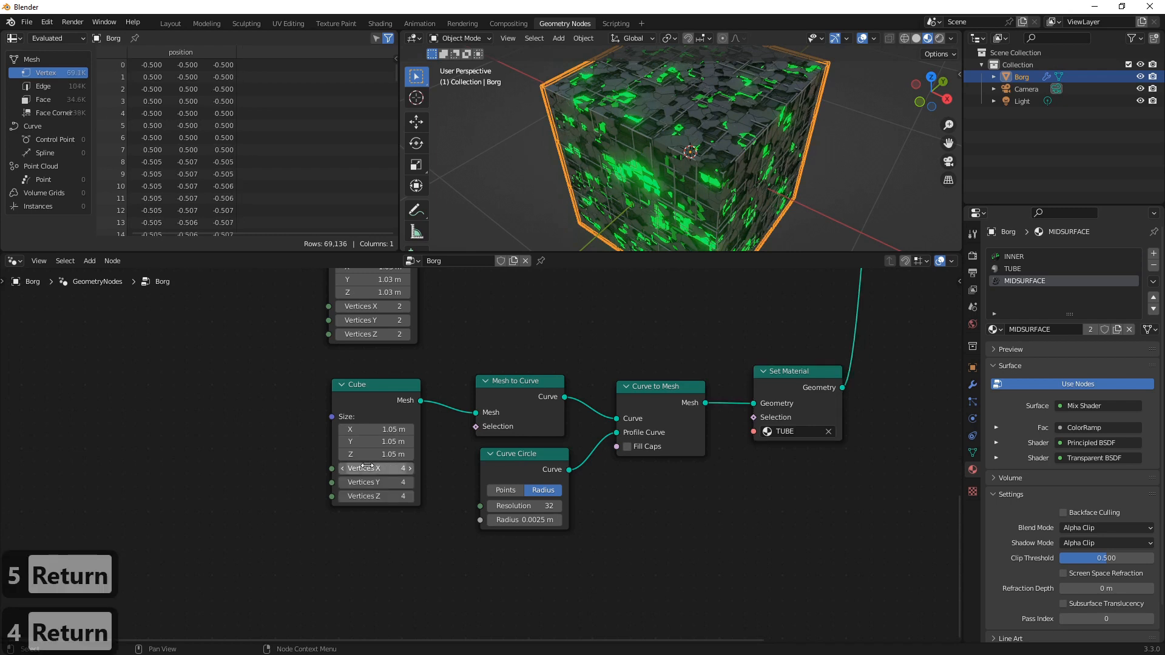
{"action": "left_click_drag", "start_coordinate": [369, 468], "coordinate": [395, 496]}
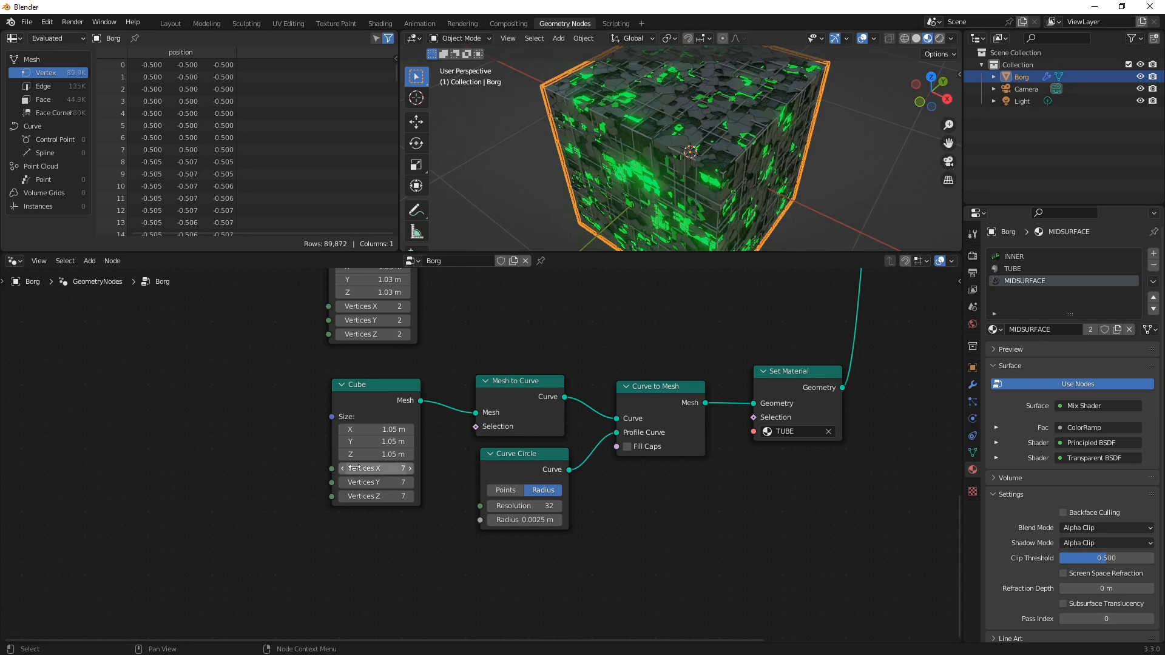
Duplicate the 1.03 m Cube with its MIDSURFACE Set Material node below the second tube chain and connect the copy to Join Geometry
{"action": "middle_click_drag", "start_coordinate": [317, 446], "coordinate": [375, 635]}
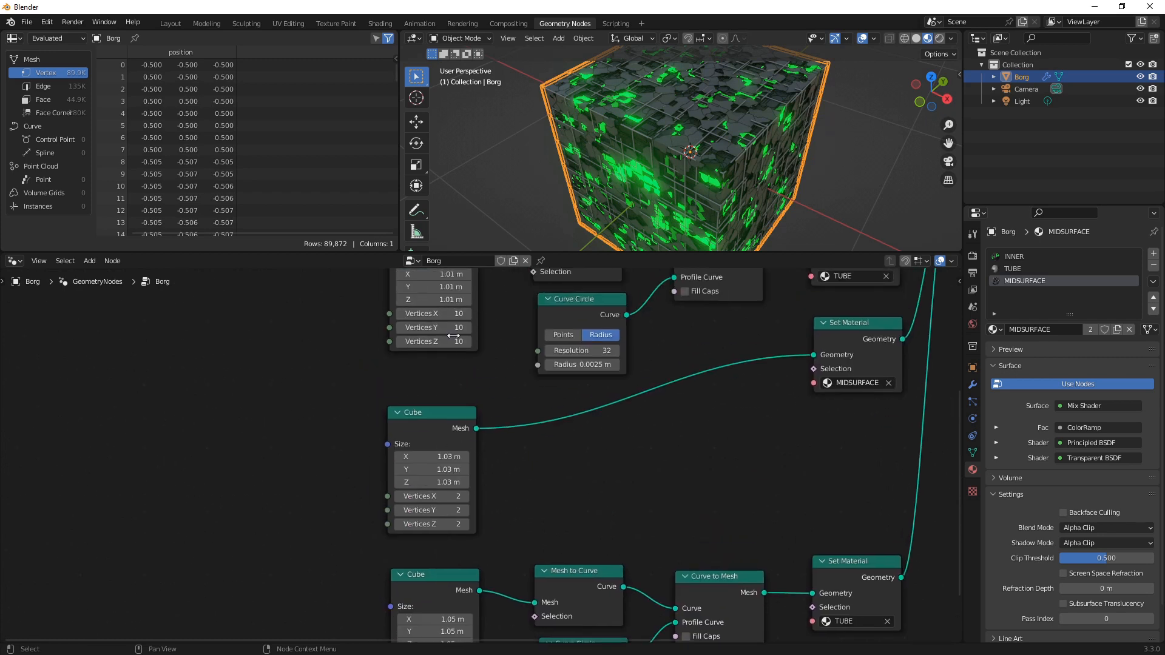
{"action": "scroll", "coordinate": [577, 466], "scroll_direction": "down", "scroll_amount": 3}
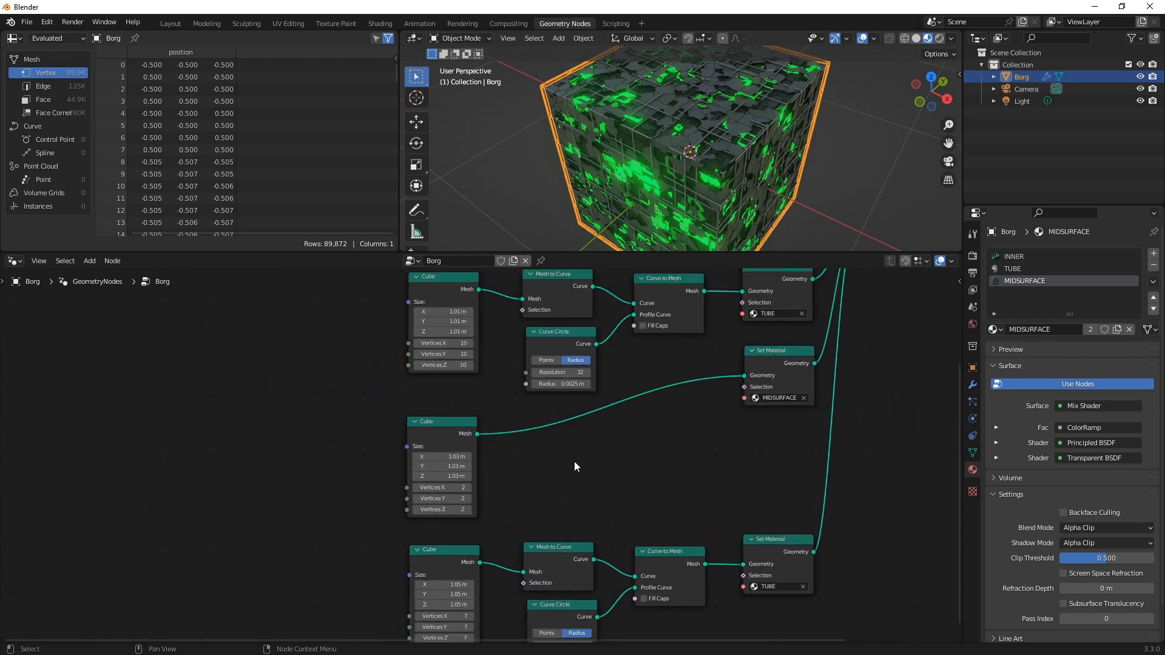
{"action": "middle_click_drag", "start_coordinate": [695, 168], "coordinate": [648, 192]}
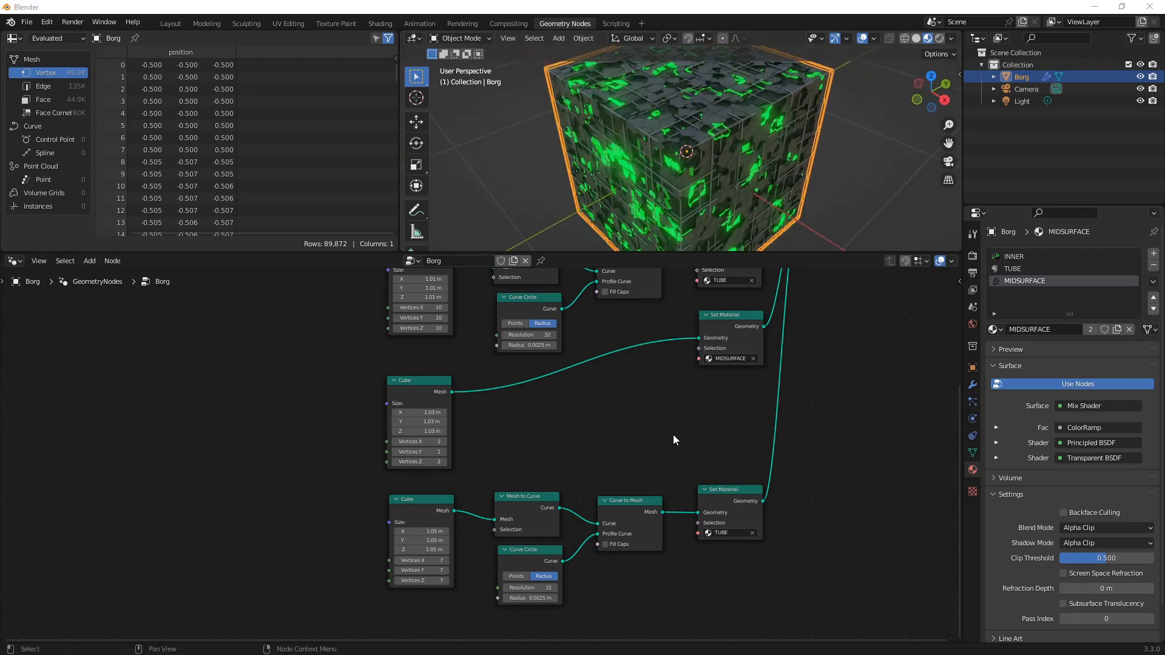
{"action": "left_click_drag", "start_coordinate": [353, 363], "coordinate": [702, 436]}
{"action": "left_click", "coordinate": [726, 317], "text": "shift"}
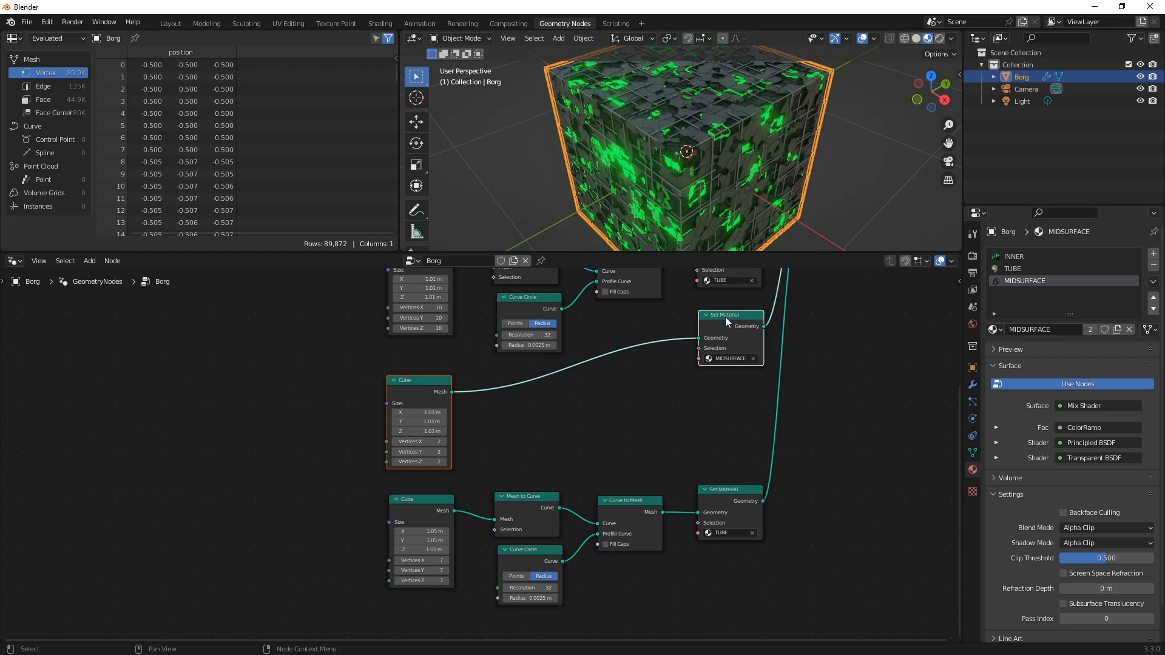
{"action": "key", "text": "shift+d"}
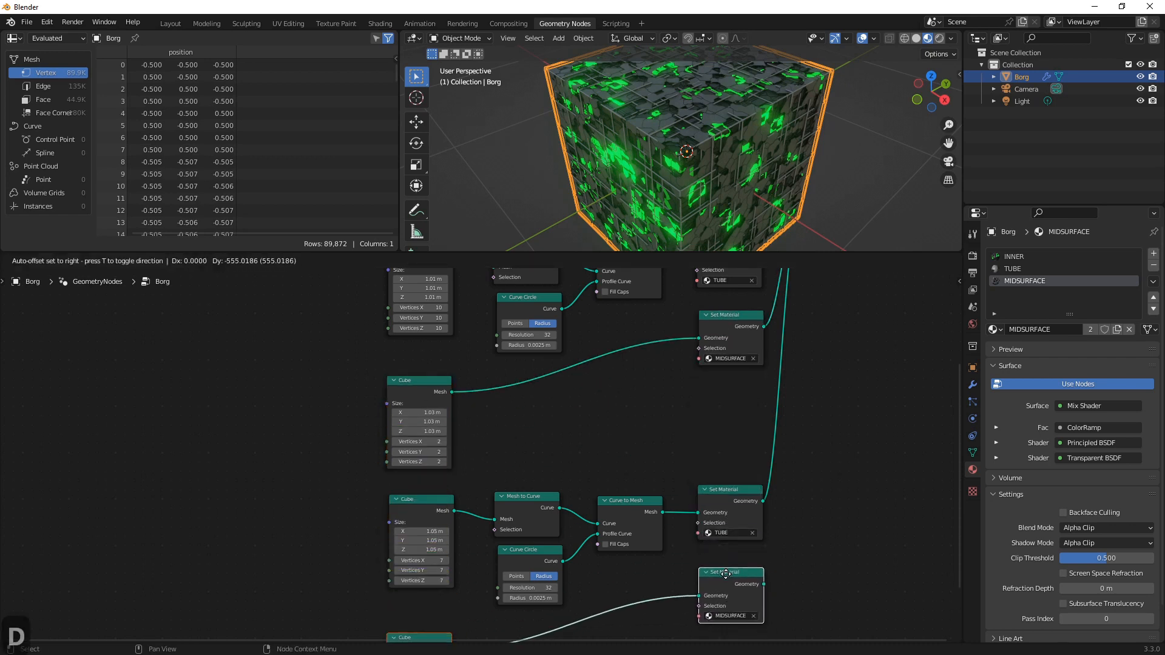
{"action": "left_click", "coordinate": [728, 574]}
{"action": "left_click_drag", "start_coordinate": [765, 584], "coordinate": [801, 365]}
{"action": "middle_click_drag", "start_coordinate": [840, 460], "coordinate": [787, 346]}
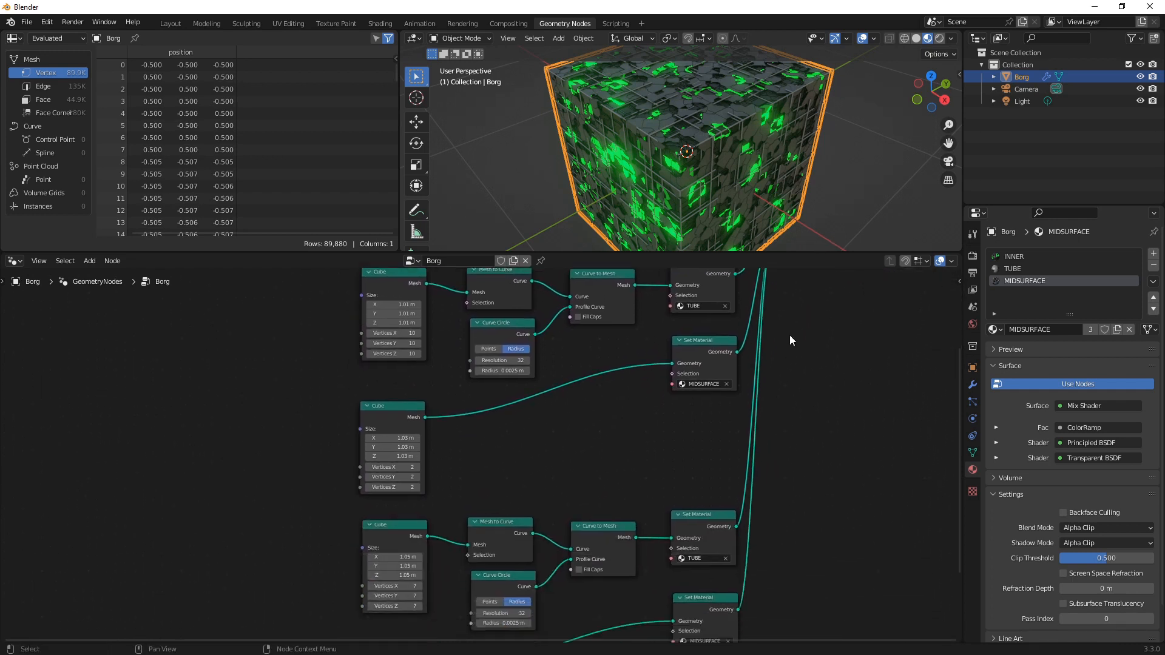
{"action": "middle_click_drag", "start_coordinate": [763, 514], "coordinate": [798, 317]}
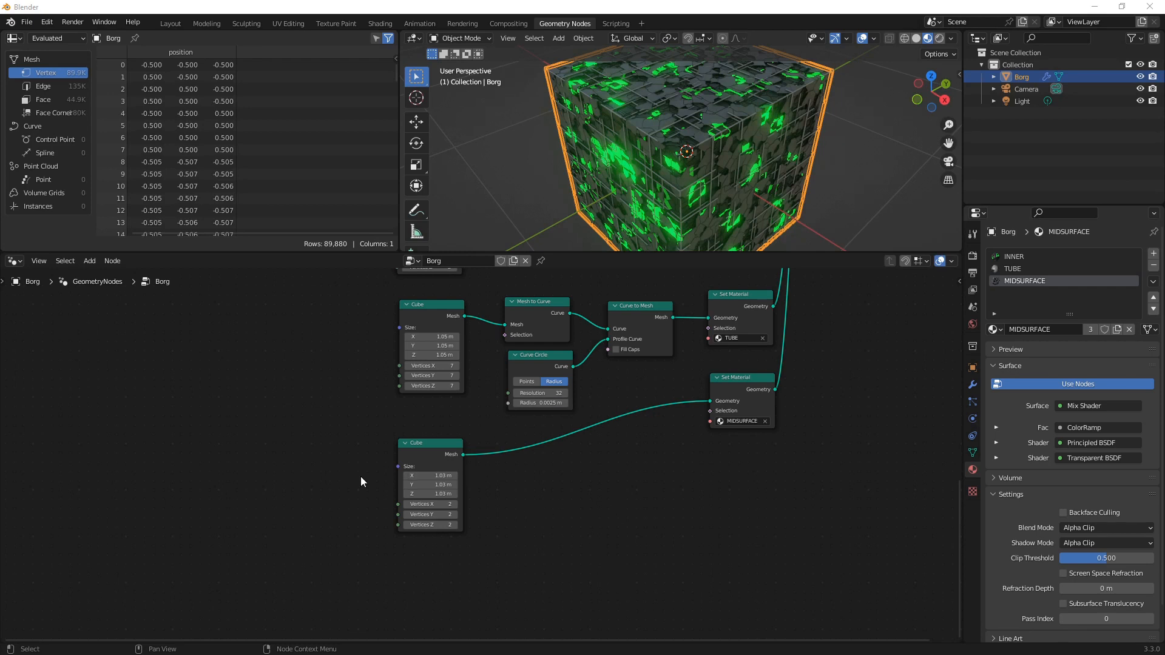
{"action": "scroll", "coordinate": [567, 498], "scroll_direction": "up", "scroll_amount": 2}
{"action": "middle_click_drag", "start_coordinate": [474, 418], "coordinate": [596, 643]}
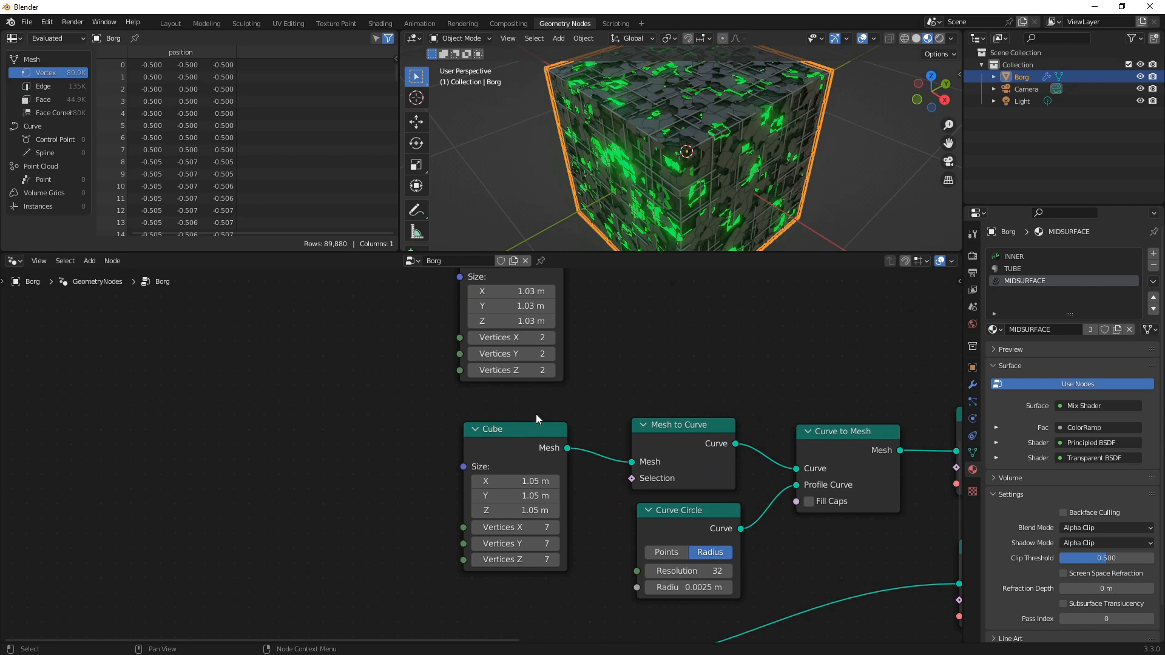
Set the size of the duplicated Cube feeding the lowest MIDSURFACE Set Material node to 1.06 m on X, Y and Z
{"action": "middle_click_drag", "start_coordinate": [698, 586], "coordinate": [704, 398]}
{"action": "left_click_drag", "start_coordinate": [534, 514], "coordinate": [536, 543]}
{"action": "type", "text": "1.06"}
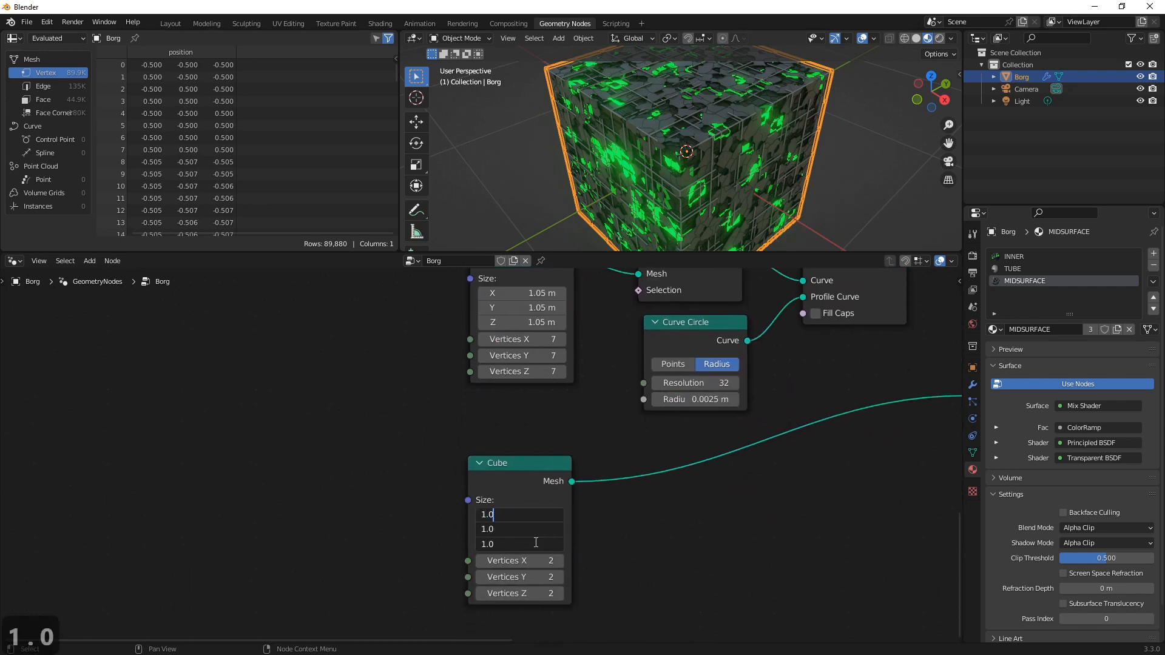
{"action": "key", "text": "Return"}
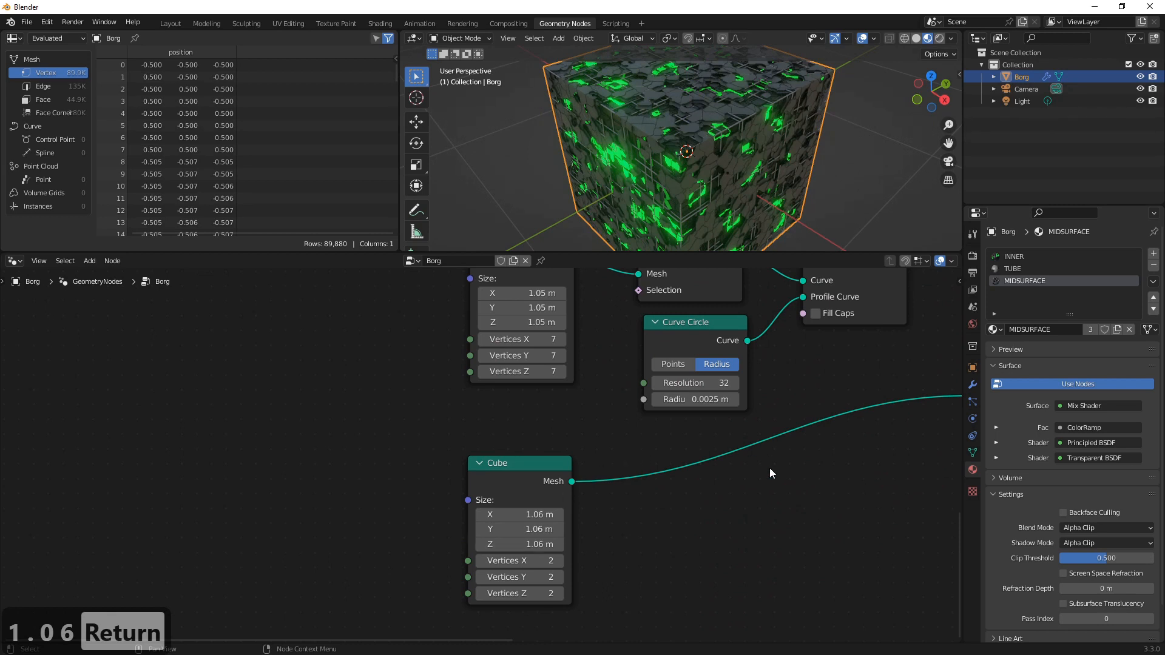
{"action": "middle_click_drag", "start_coordinate": [804, 542], "coordinate": [460, 523]}
{"action": "scroll", "coordinate": [461, 522], "scroll_direction": "up", "scroll_amount": 1}
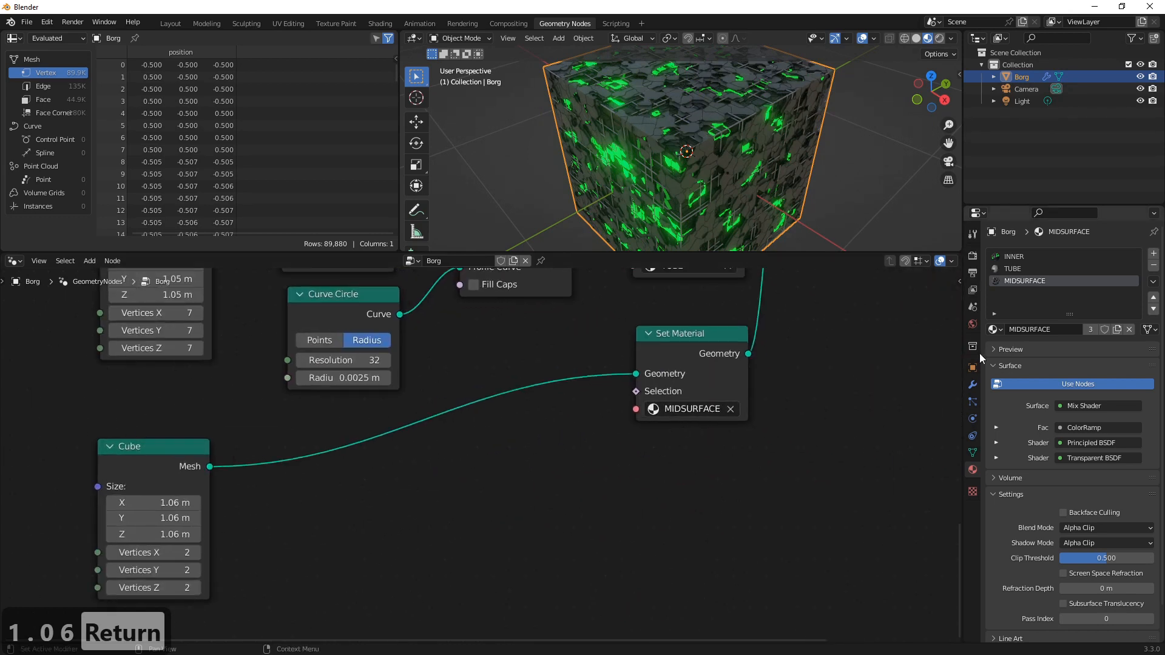
{"action": "middle_click_drag", "start_coordinate": [696, 161], "coordinate": [723, 251]}
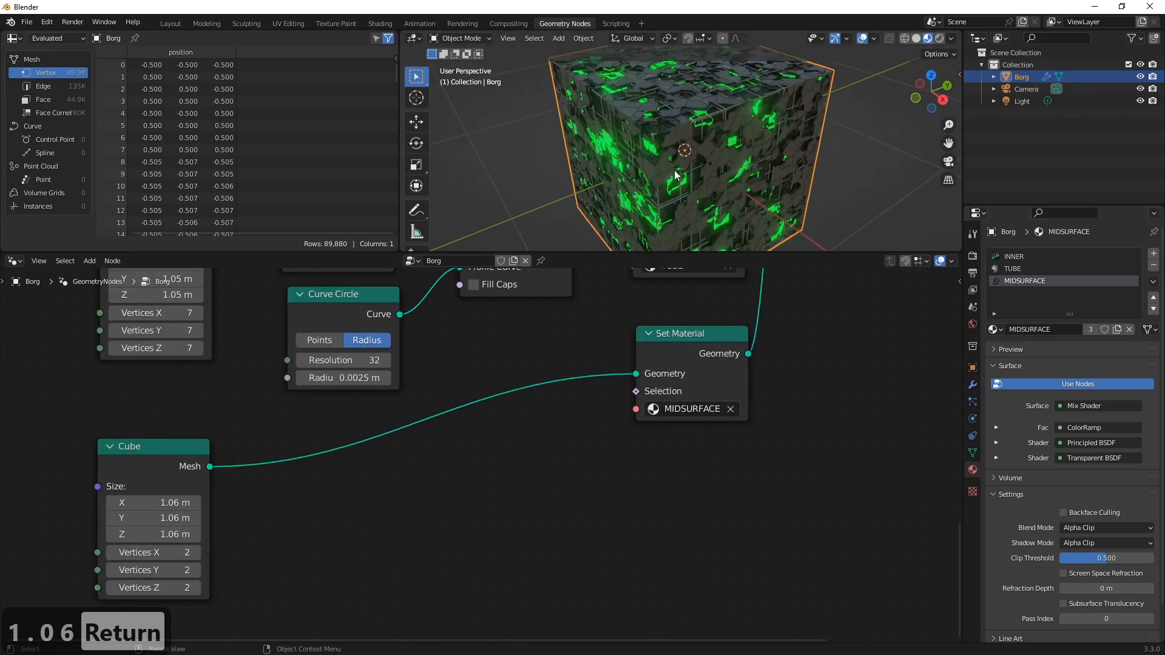
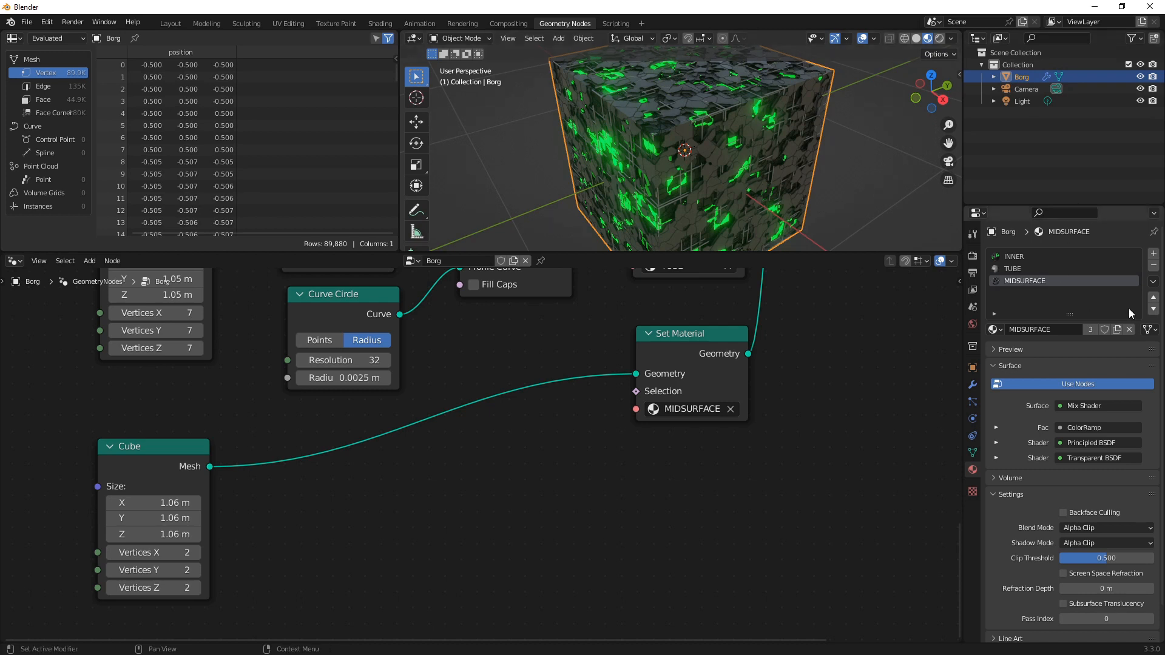
Add a fourth material slot to the Borg object with a new material named OUTER
{"action": "left_click", "coordinate": [1155, 258]}
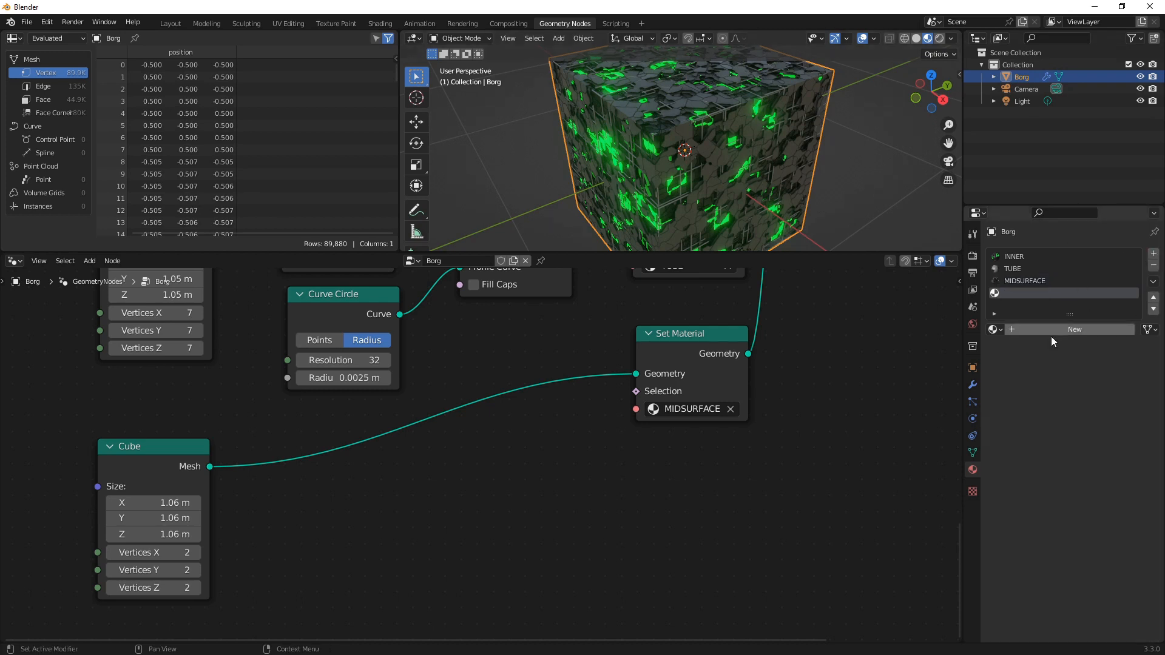
{"action": "left_click", "coordinate": [1072, 333]}
{"action": "double_click", "coordinate": [1073, 329]}
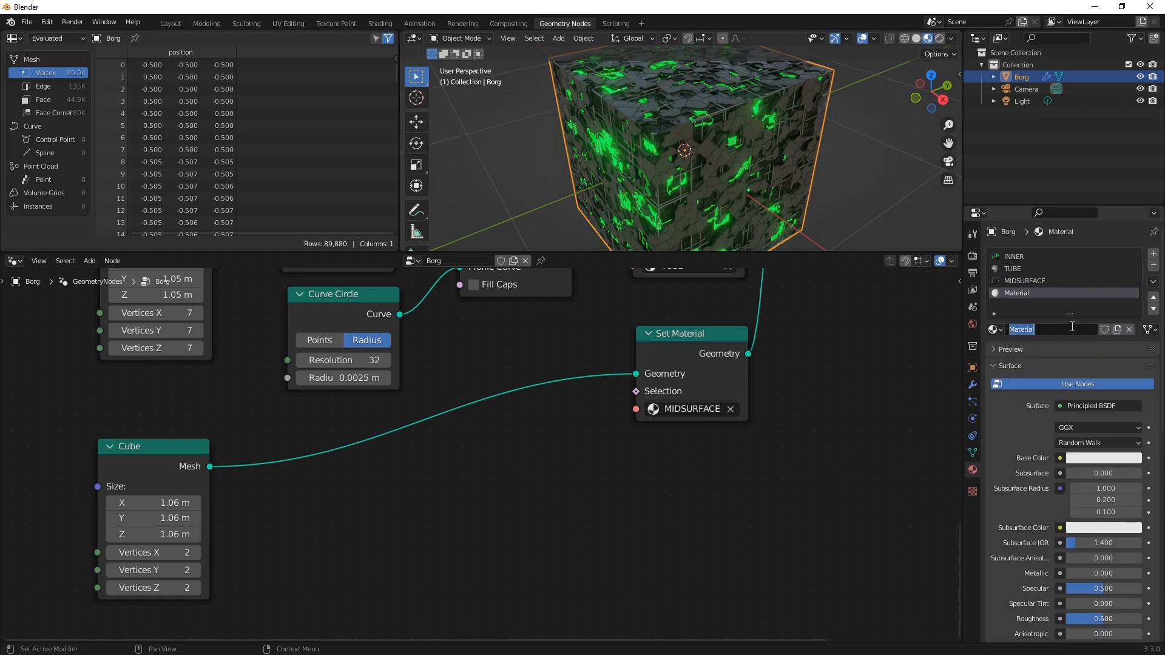
{"action": "type", "text": "Po"}
{"action": "key", "text": "BackSpace"}
{"action": "key", "text": "BackSpace"}
{"action": "type", "text": "OUTER"}
{"action": "key", "text": "Return"}
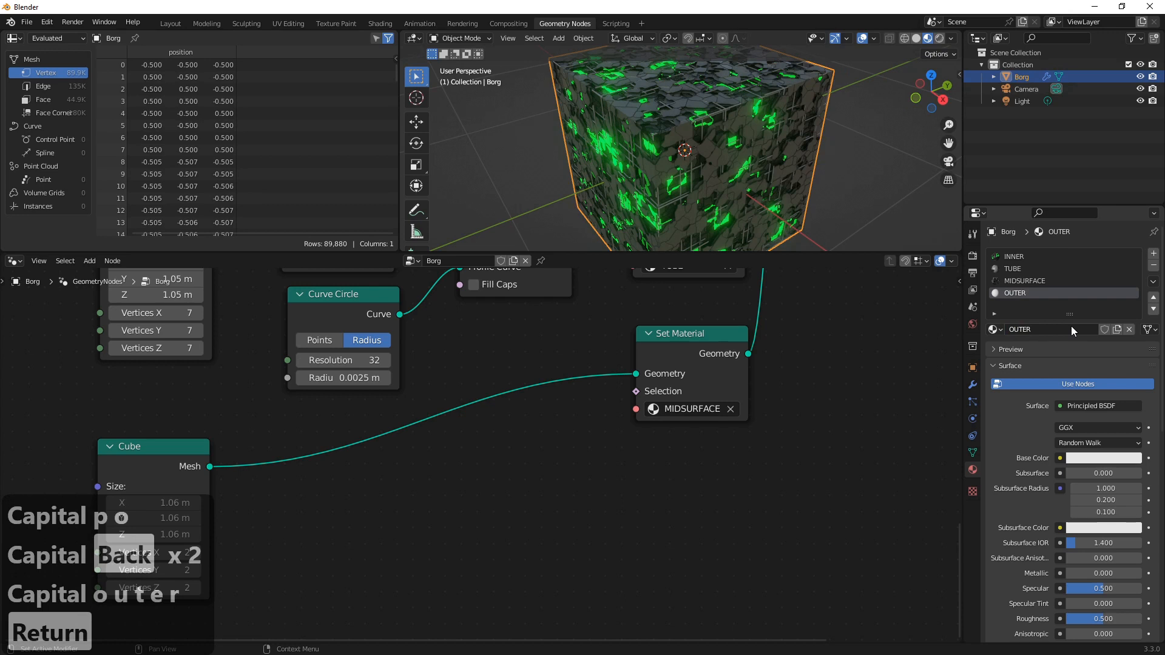
Assign the OUTER material to the Set Material node of the 1.06 m Cube
{"action": "left_click", "coordinate": [658, 410]}
{"action": "left_click", "coordinate": [684, 465]}
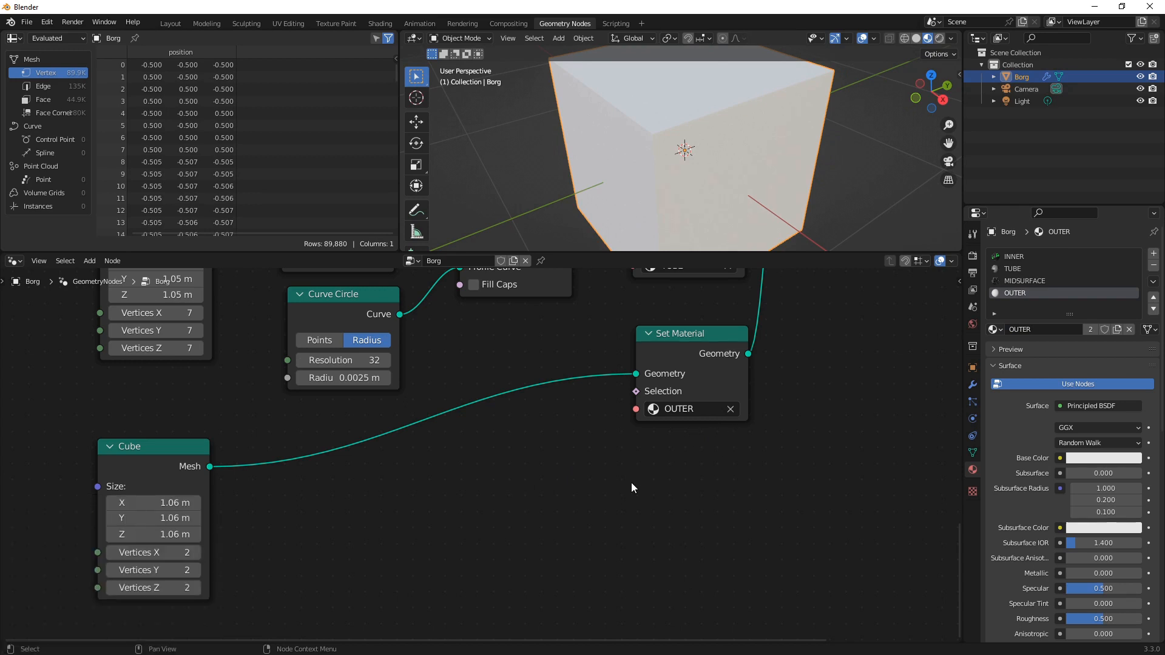
{"action": "middle_click_drag", "start_coordinate": [631, 483], "coordinate": [707, 453]}
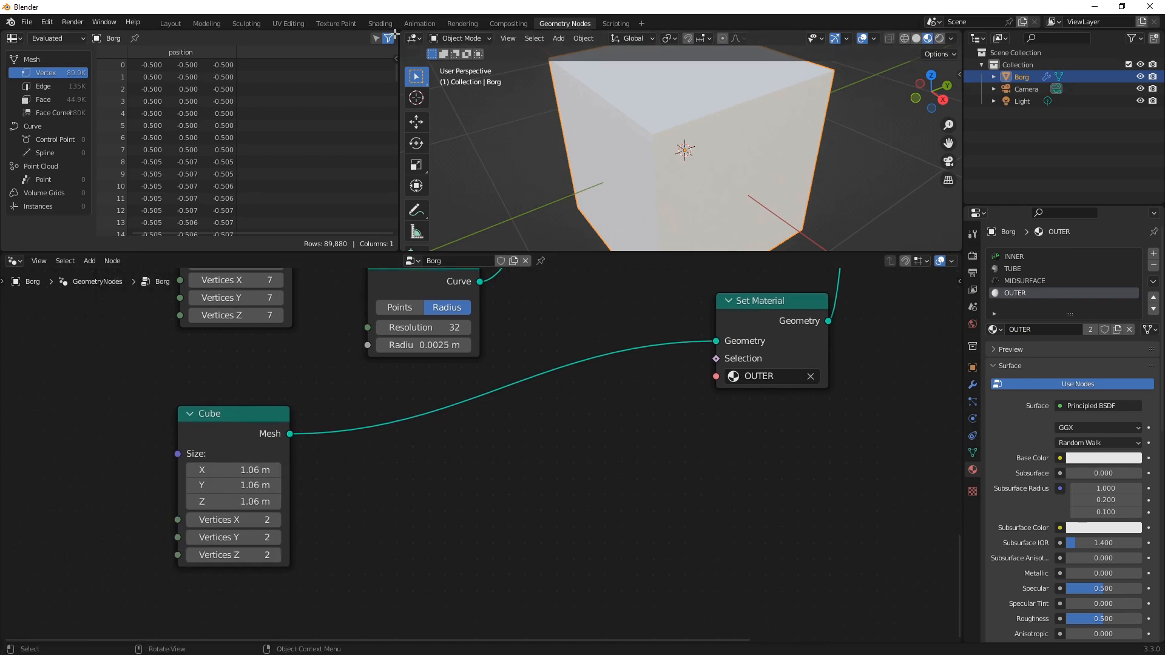
Show OUTER's shader nodes in the Shading workspace and move the Principled BSDF away from the Material Output
{"action": "left_click", "coordinate": [381, 23]}
{"action": "key", "text": "Home"}
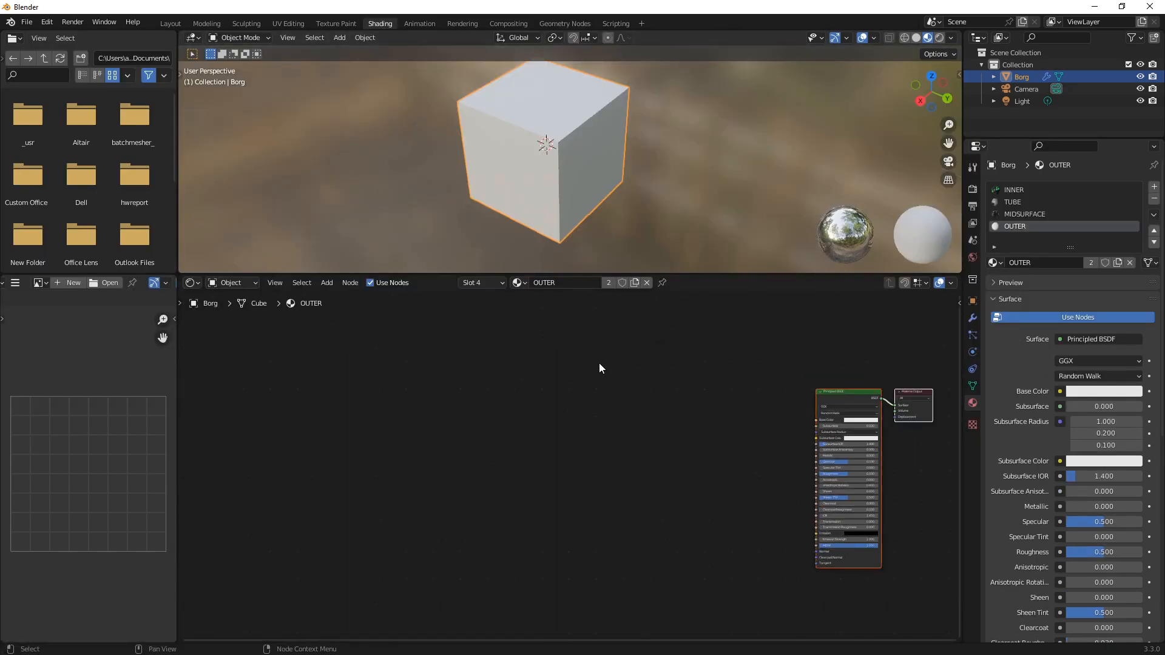
{"action": "scroll", "coordinate": [564, 369], "scroll_direction": "up", "scroll_amount": 2}
{"action": "key", "text": "Home"}
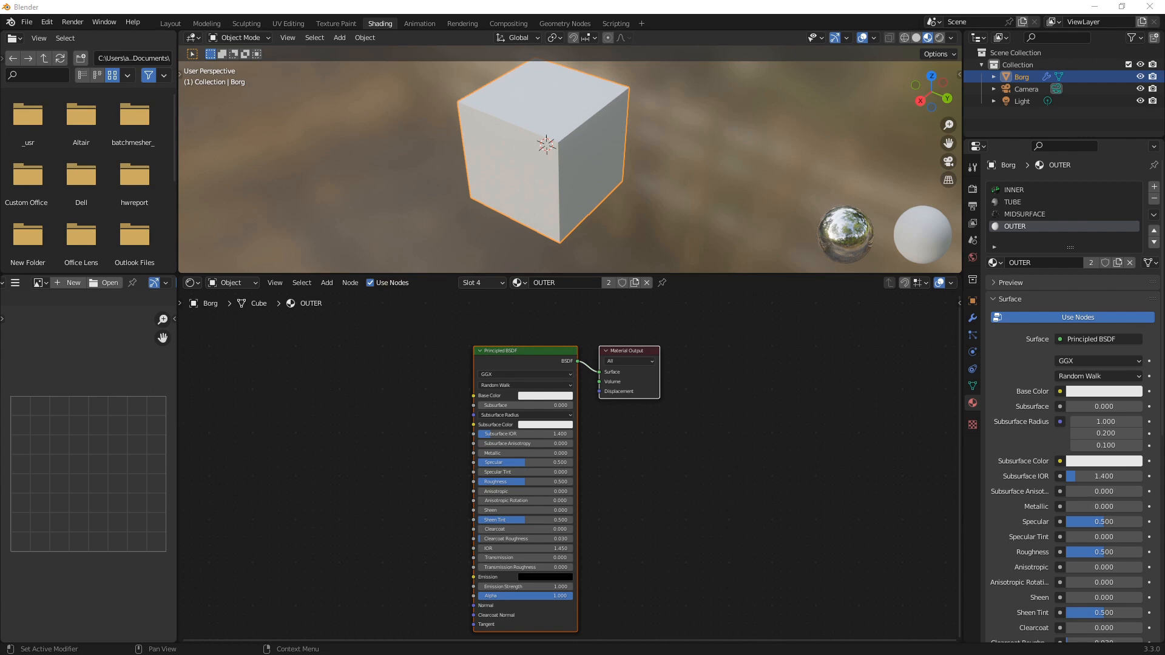
{"action": "left_click", "coordinate": [602, 408]}
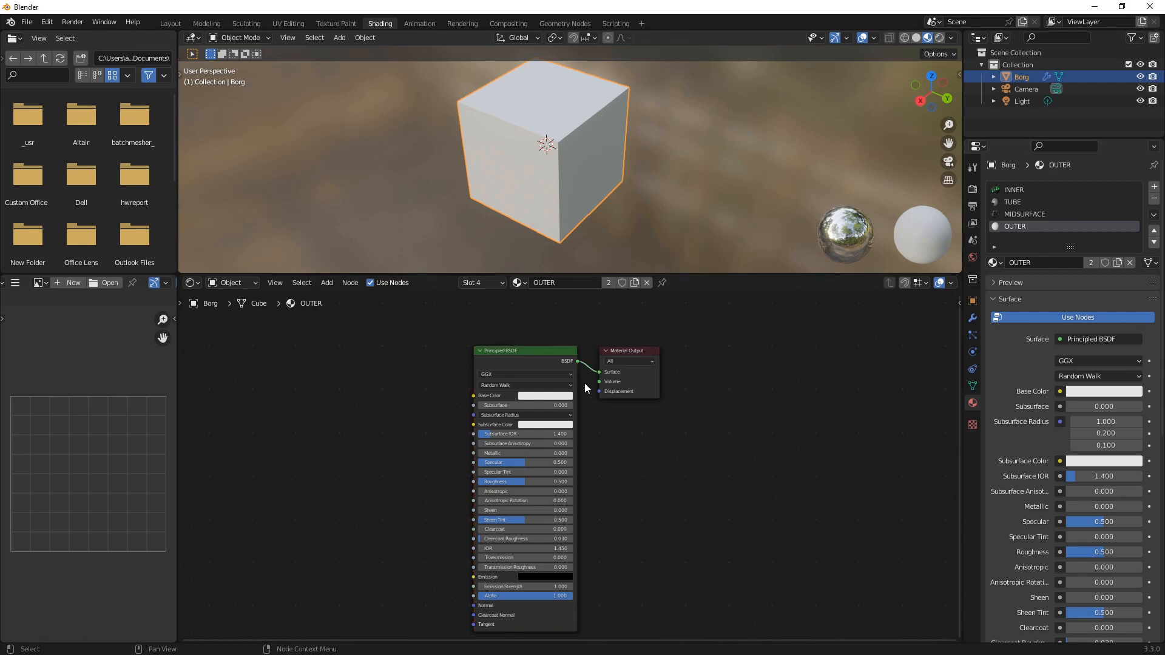
{"action": "left_click_drag", "start_coordinate": [550, 350], "coordinate": [495, 381]}
Copy all of the MIDSURFACE material's shader nodes except the Material Output
{"action": "left_click", "coordinate": [518, 283]}
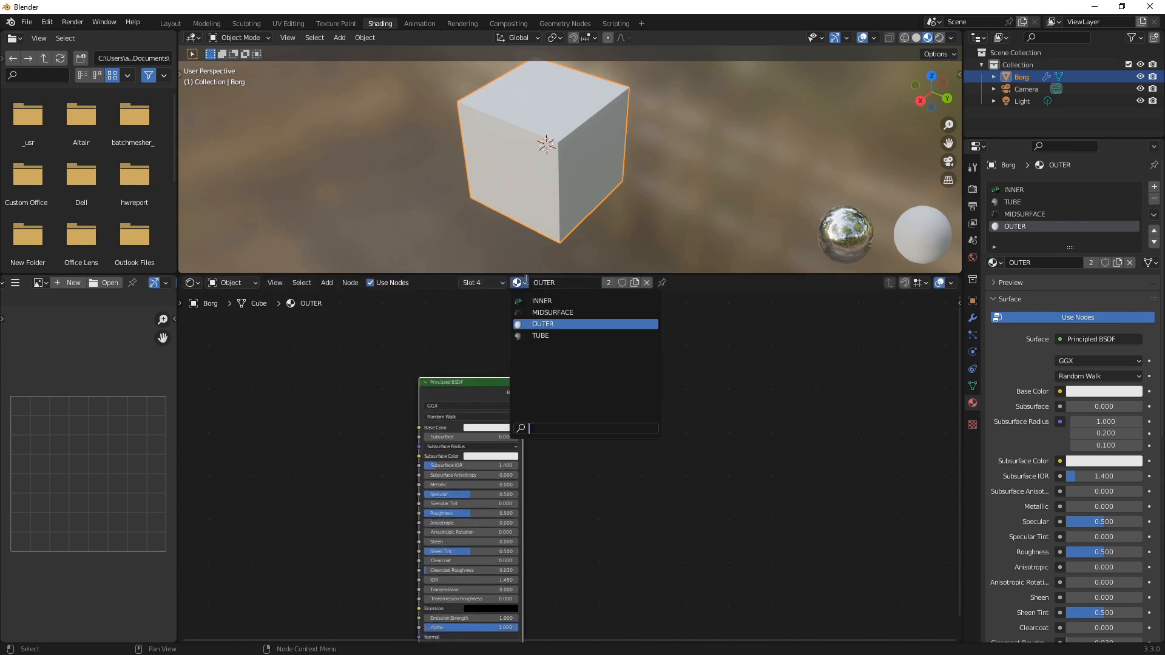
{"action": "left_click", "coordinate": [562, 311]}
{"action": "scroll", "coordinate": [696, 459], "scroll_direction": "down", "scroll_amount": 2}
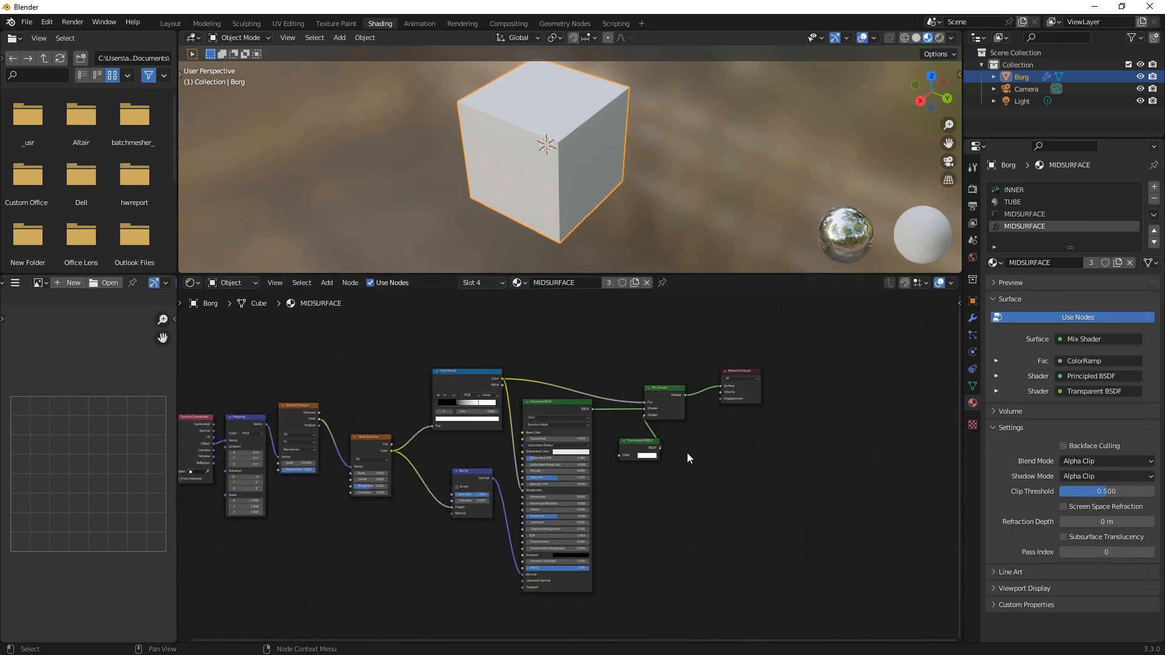
{"action": "key", "text": "Home"}
{"action": "left_click_drag", "start_coordinate": [262, 338], "coordinate": [759, 601]}
{"action": "key", "text": "ctrl+c"}
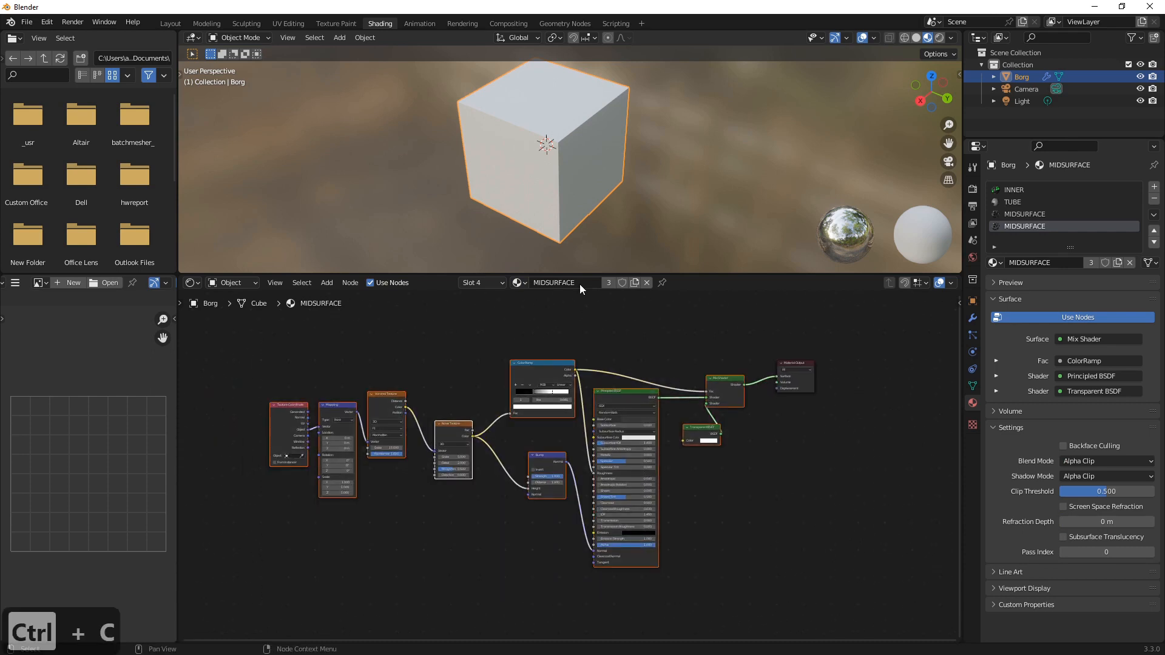
Paste the copied nodes into OUTER, delete its original Principled BSDF, and connect the Mix Shader to the Material Output's Surface
{"action": "left_click", "coordinate": [517, 283]}
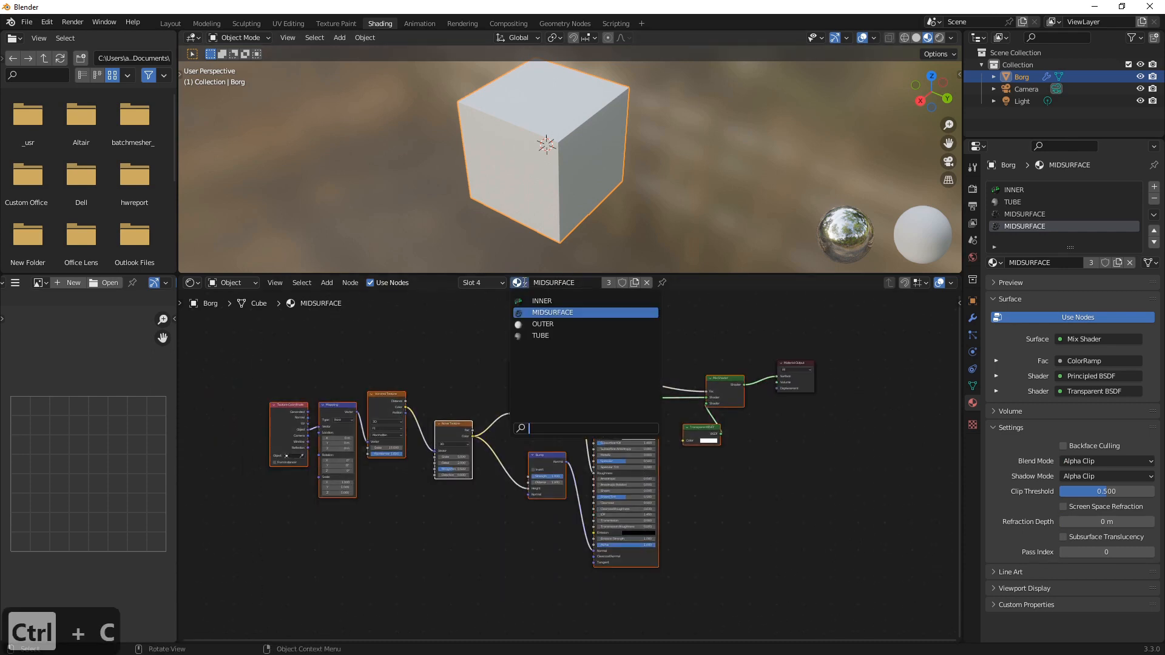
{"action": "left_click", "coordinate": [535, 324]}
{"action": "left_click", "coordinate": [515, 352]}
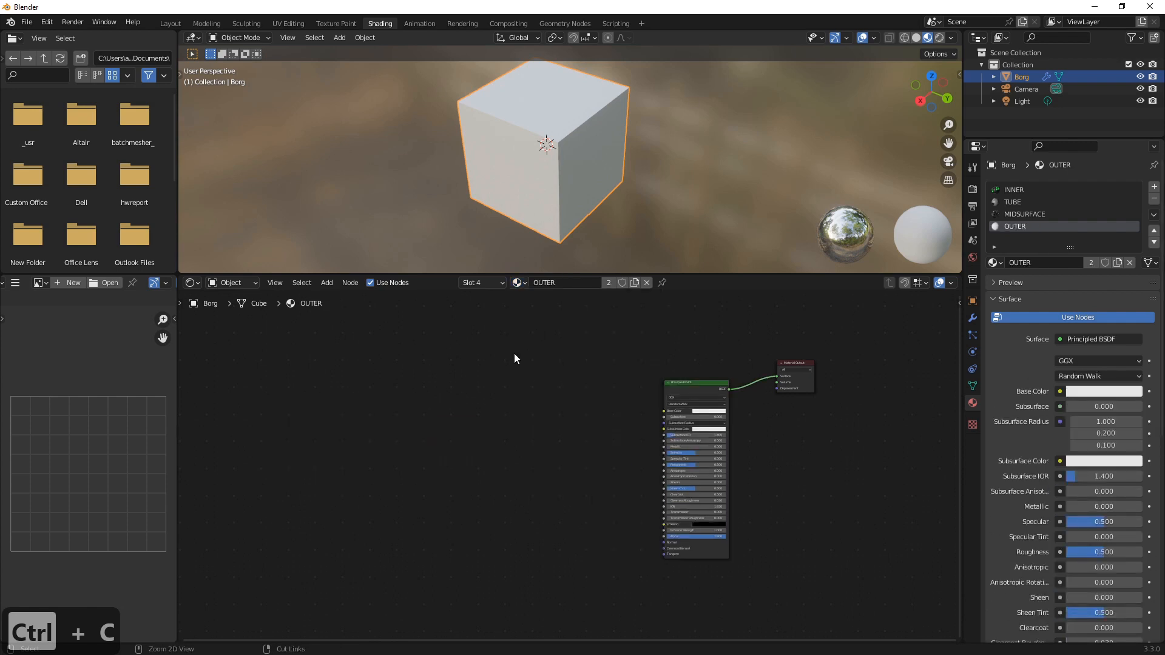
{"action": "key", "text": "ctrl+v"}
{"action": "left_click", "coordinate": [697, 382]}
{"action": "key", "text": "Delete"}
{"action": "left_click_drag", "start_coordinate": [742, 386], "coordinate": [778, 376]}
{"action": "scroll", "coordinate": [516, 117], "scroll_direction": "up", "scroll_amount": 5}
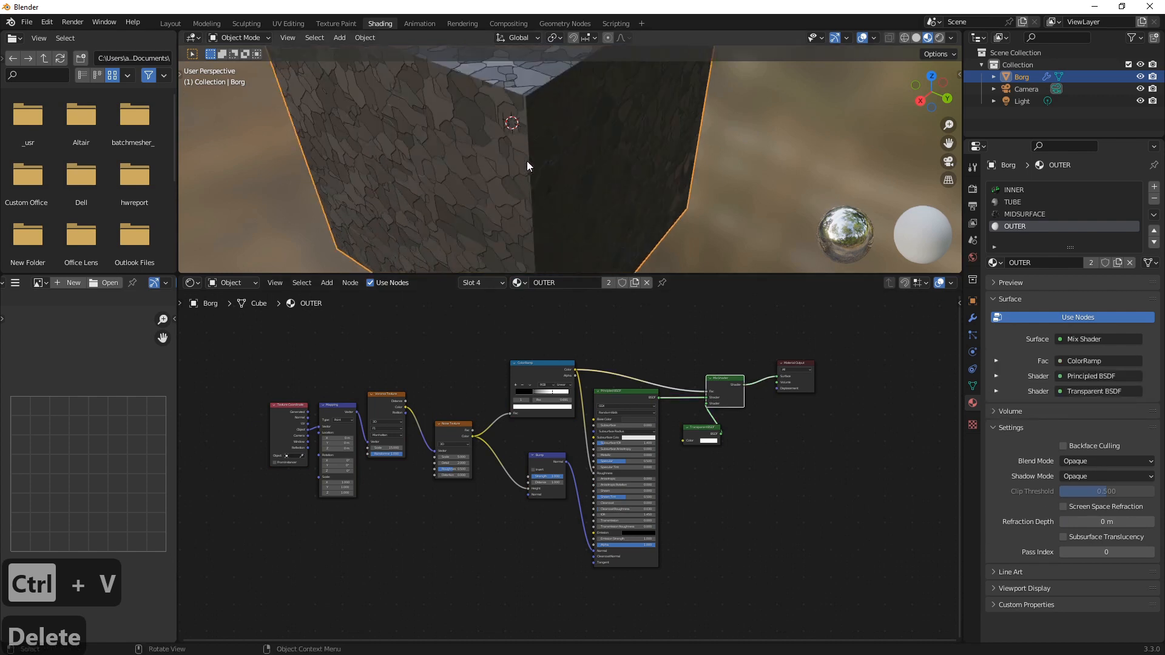
{"action": "scroll", "coordinate": [533, 135], "scroll_direction": "down", "scroll_amount": 3}
{"action": "scroll", "coordinate": [533, 134], "scroll_direction": "up", "scroll_amount": 2}
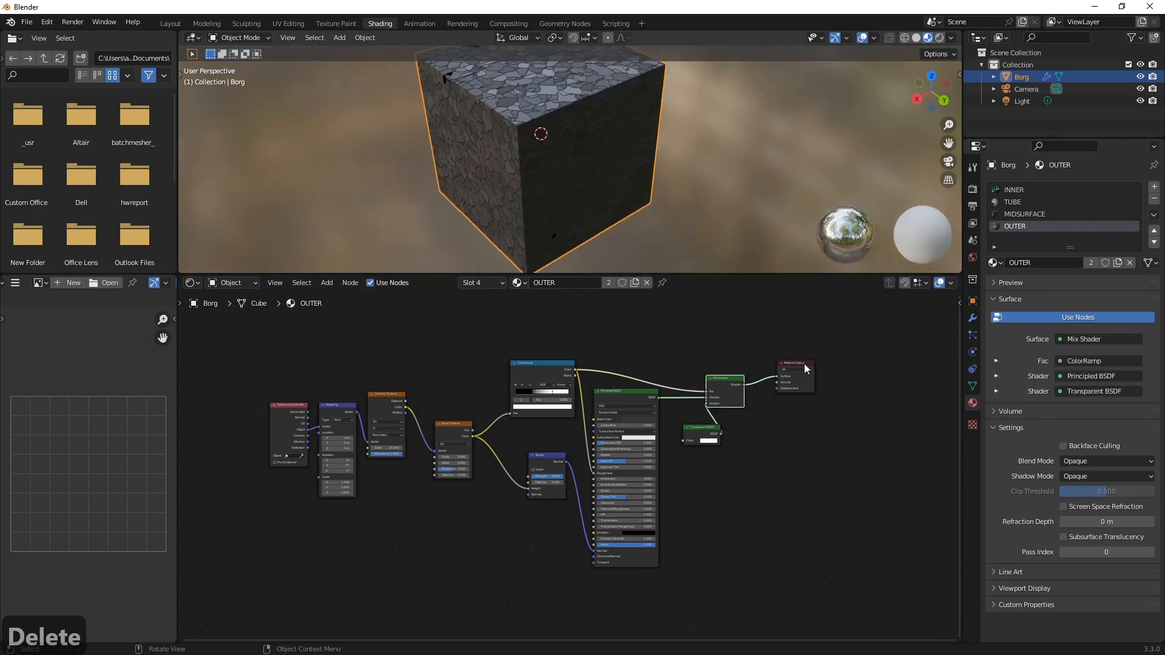
Set the OUTER material's Blend Mode and Shadow Mode to Alpha Clip
{"action": "left_click", "coordinate": [1110, 461]}
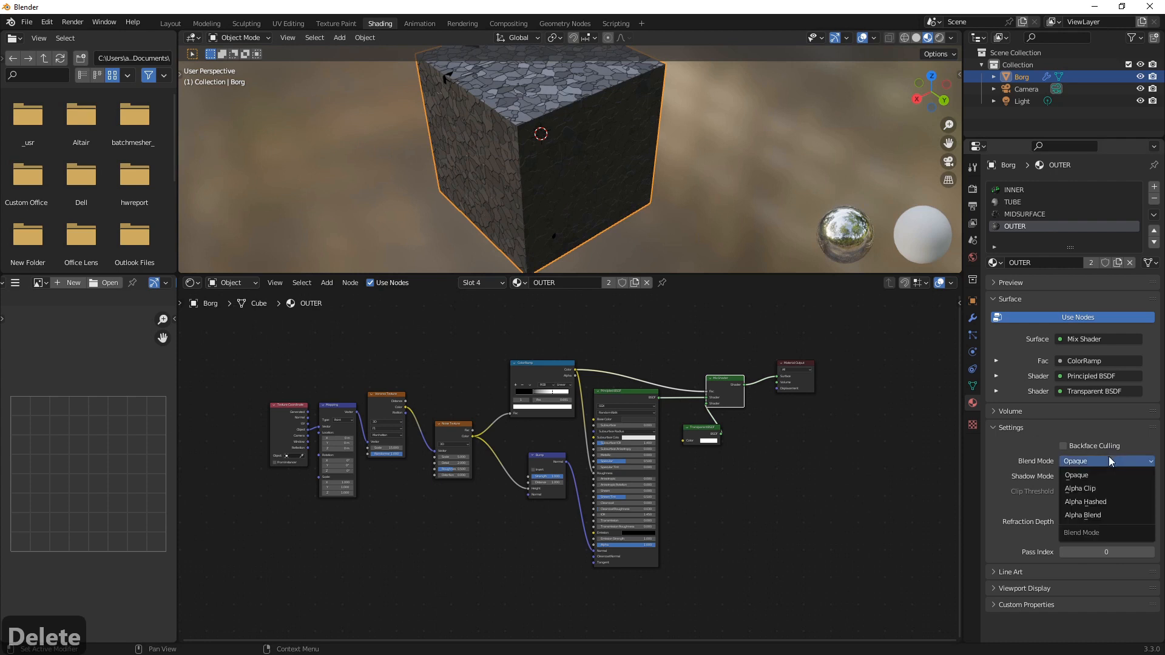
{"action": "left_click", "coordinate": [1086, 489]}
{"action": "left_click", "coordinate": [1081, 477]}
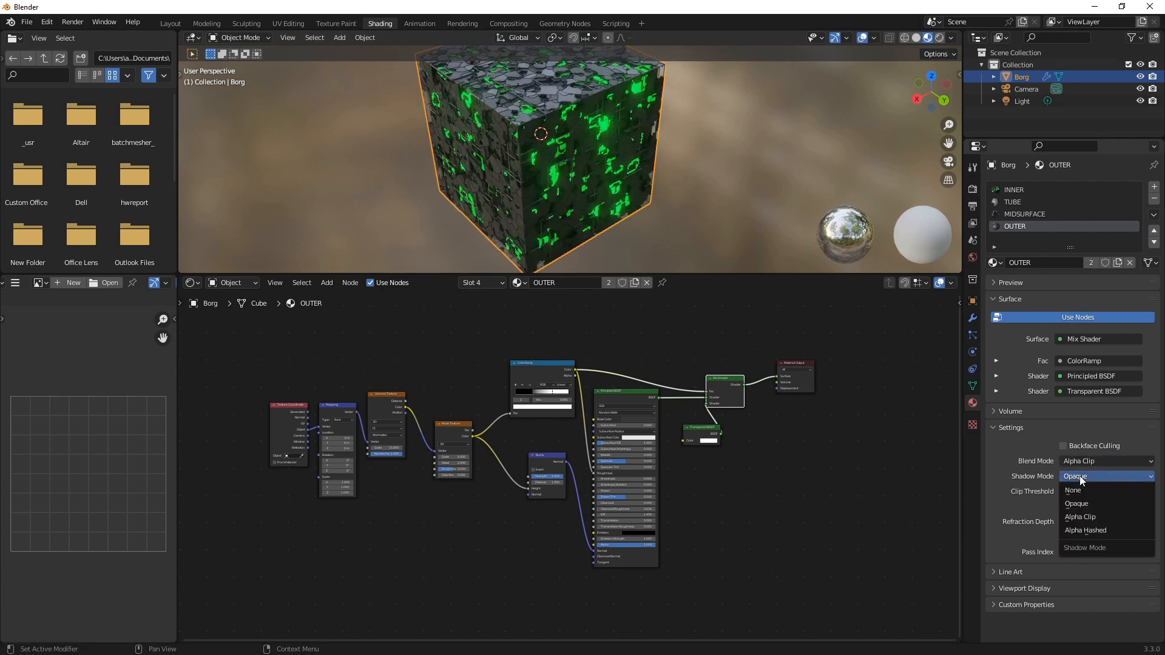
{"action": "left_click", "coordinate": [1081, 517]}
{"action": "middle_click_drag", "start_coordinate": [582, 182], "coordinate": [613, 200]}
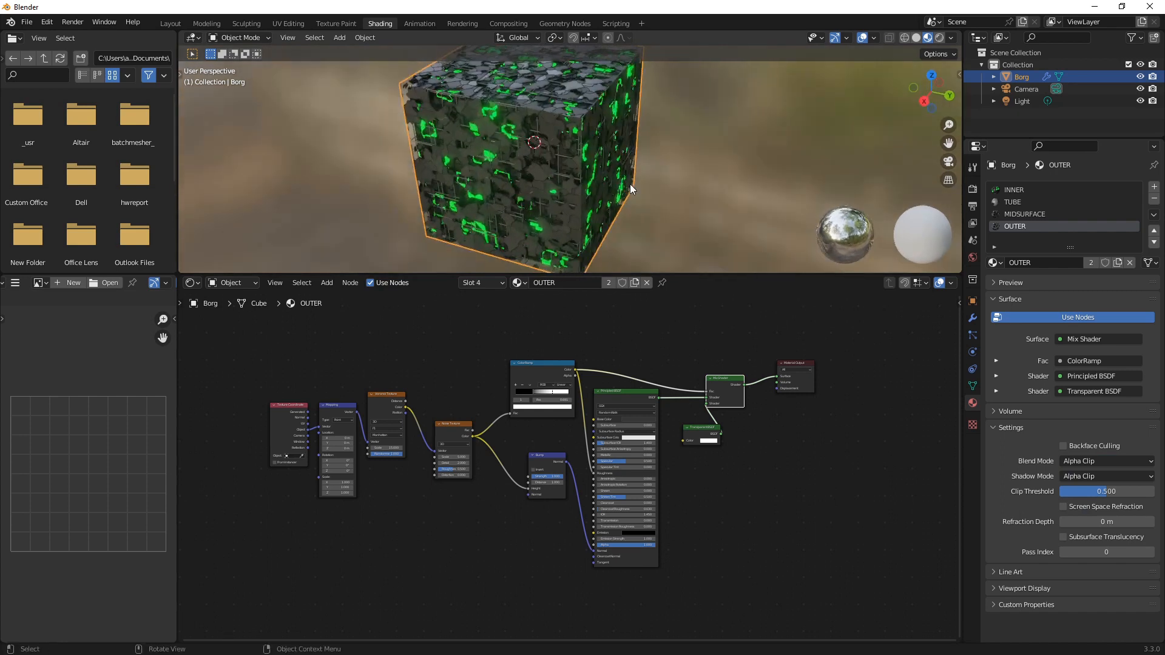
Move the white stop of OUTER's ColorRamp to position 0.645 and slightly darken the Principled BSDF's base color
{"action": "scroll", "coordinate": [562, 382], "scroll_direction": "up", "scroll_amount": 1}
{"action": "scroll", "coordinate": [559, 386], "scroll_direction": "up", "scroll_amount": 2}
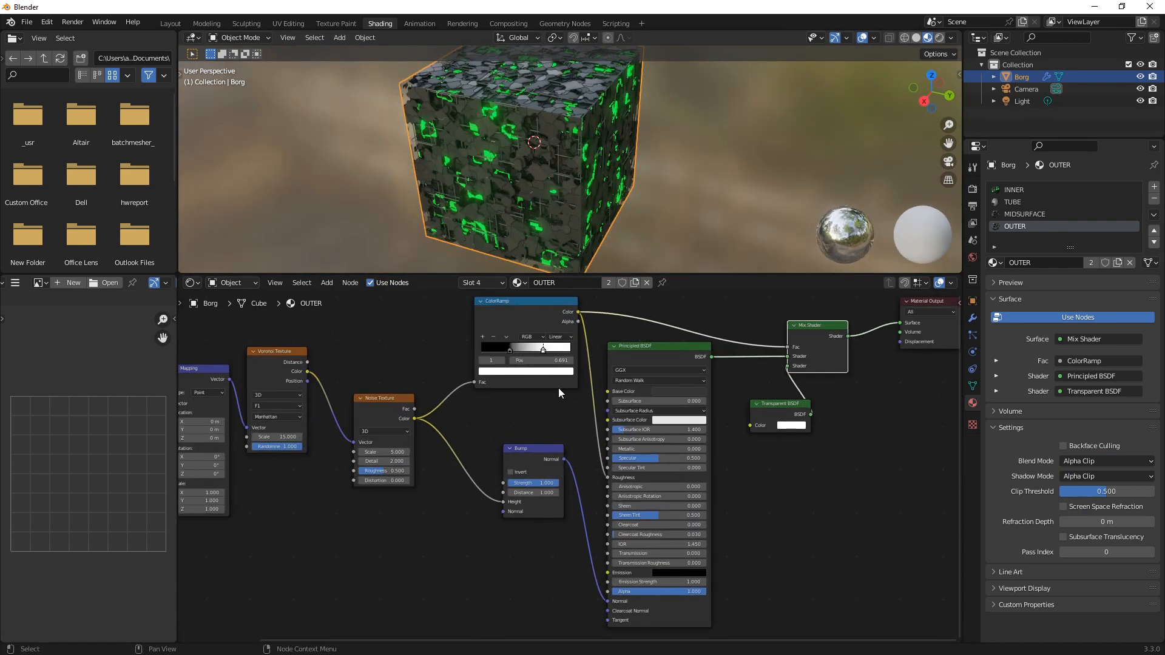
{"action": "middle_click_drag", "start_coordinate": [559, 388], "coordinate": [643, 388]}
{"action": "scroll", "coordinate": [437, 131], "scroll_direction": "up", "scroll_amount": 1}
{"action": "middle_click_drag", "start_coordinate": [432, 128], "coordinate": [511, 112]}
{"action": "scroll", "coordinate": [511, 113], "scroll_direction": "up", "scroll_amount": 4}
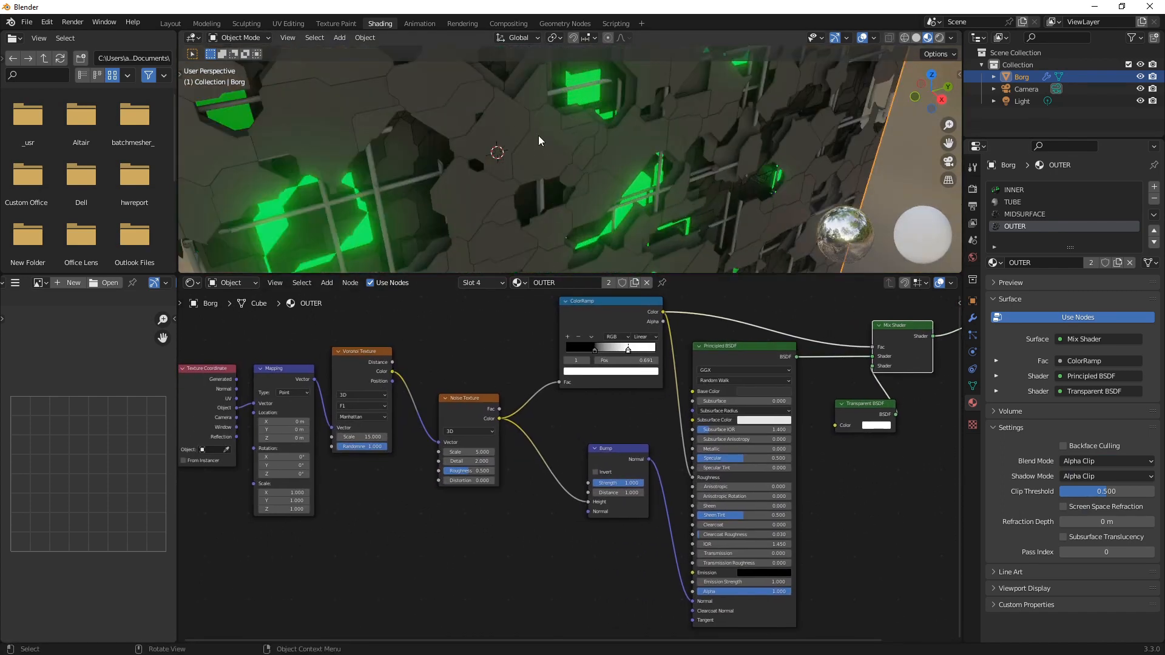
{"action": "scroll", "coordinate": [541, 138], "scroll_direction": "down", "scroll_amount": 2}
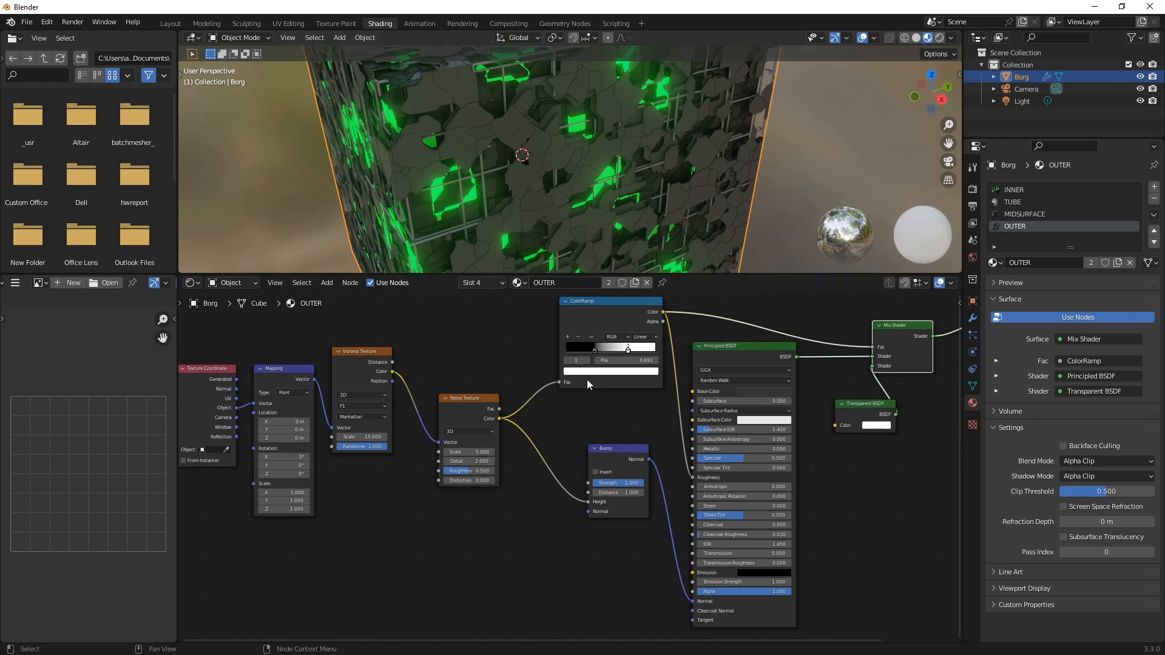
{"action": "scroll", "coordinate": [588, 381], "scroll_direction": "up", "scroll_amount": 2}
{"action": "left_click_drag", "start_coordinate": [607, 307], "coordinate": [644, 310]}
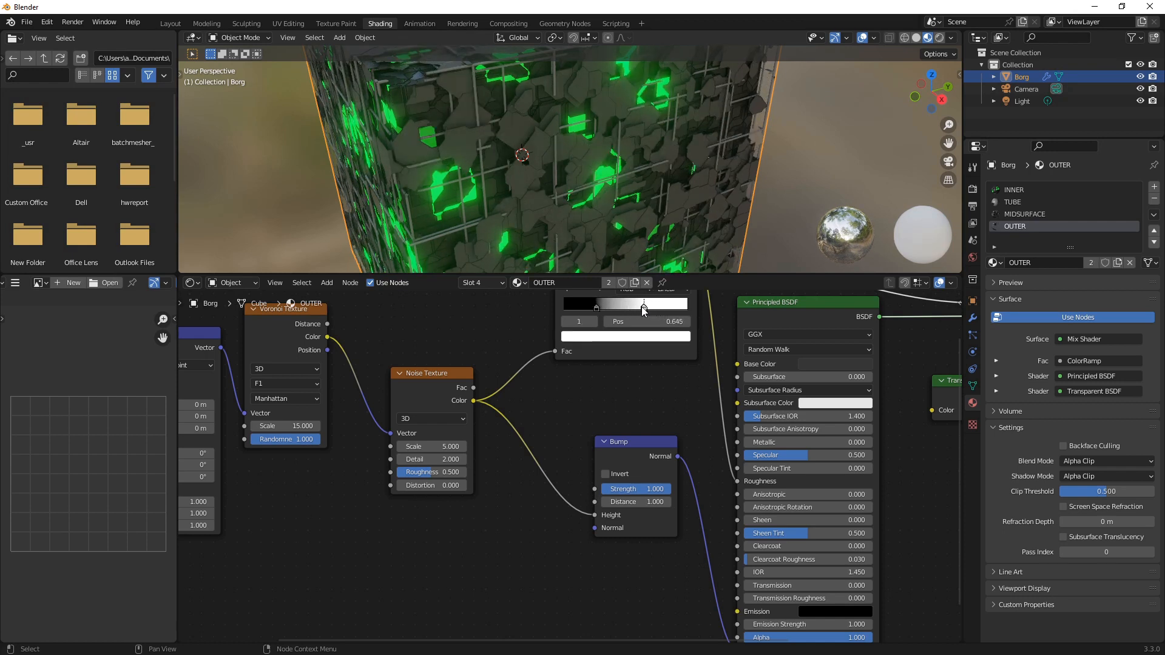
{"action": "left_click", "coordinate": [843, 366]}
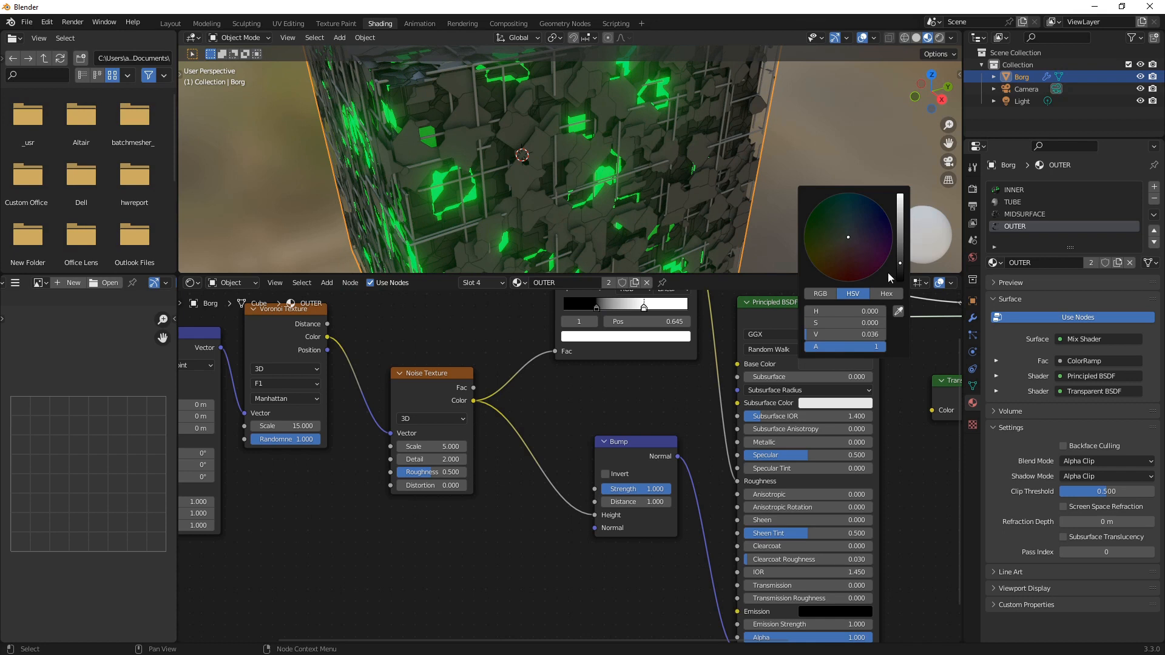
{"action": "left_click_drag", "start_coordinate": [900, 267], "coordinate": [900, 270]}
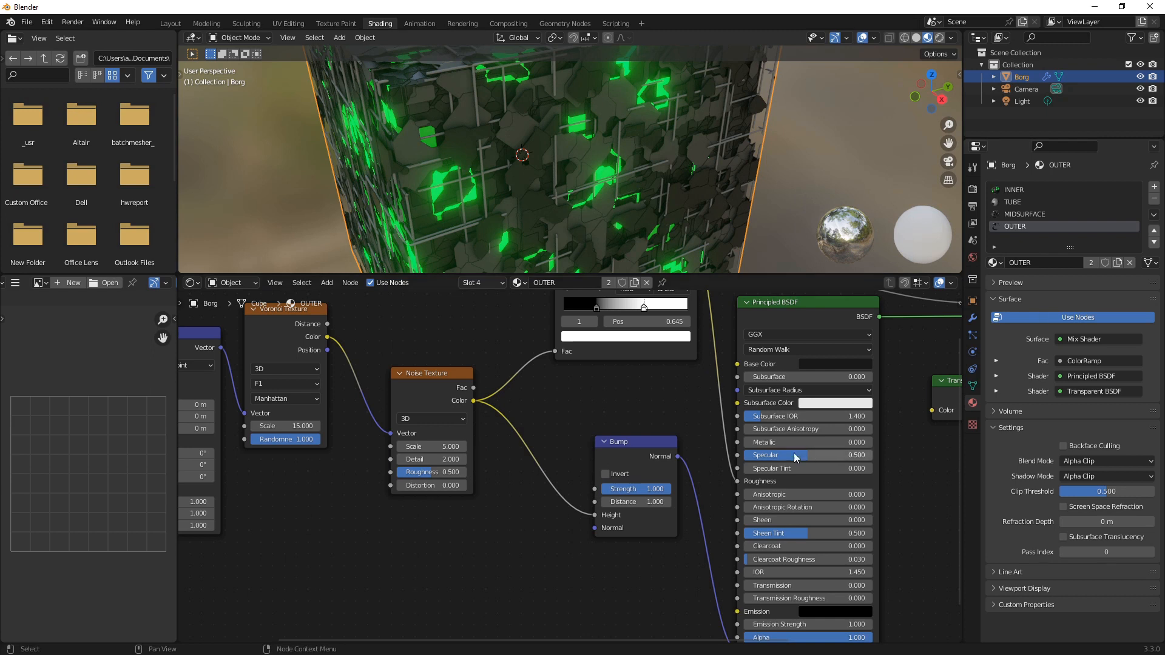
Set OUTER's Noise Texture scale to 5.5 and its Voronoi Texture scale to 20.5
{"action": "middle_click_drag", "start_coordinate": [668, 376], "coordinate": [887, 369]}
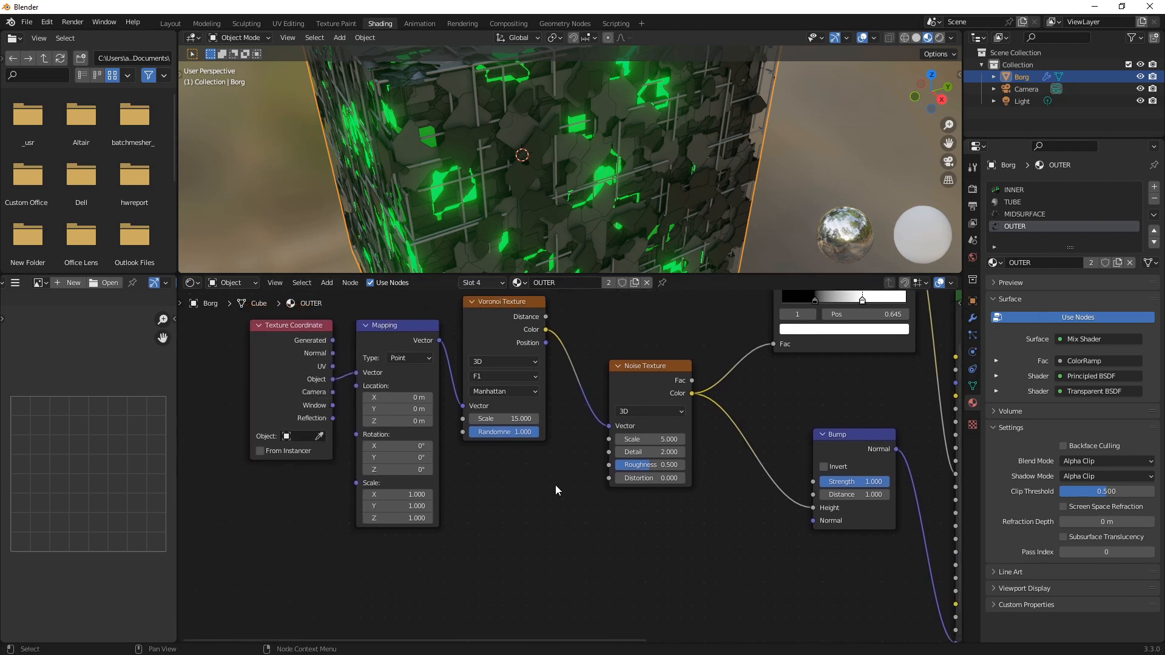
{"action": "mouse_move", "coordinate": [515, 514]}
{"action": "middle_mouse_down"}
{"action": "mouse_move", "coordinate": [538, 536]}
{"action": "mouse_move", "coordinate": [525, 533]}
{"action": "middle_mouse_up"}
{"action": "scroll", "coordinate": [533, 494], "scroll_direction": "up", "scroll_amount": 2}
{"action": "left_click_drag", "start_coordinate": [664, 452], "coordinate": [717, 452]}
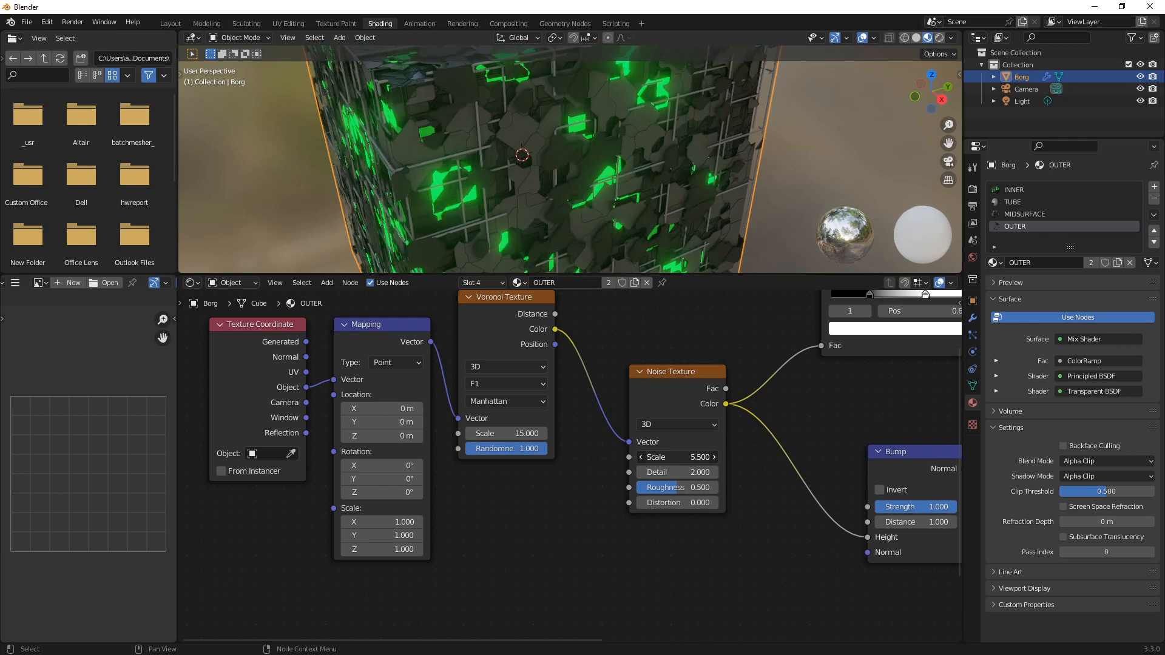
{"action": "left_click_drag", "start_coordinate": [506, 433], "coordinate": [555, 433]}
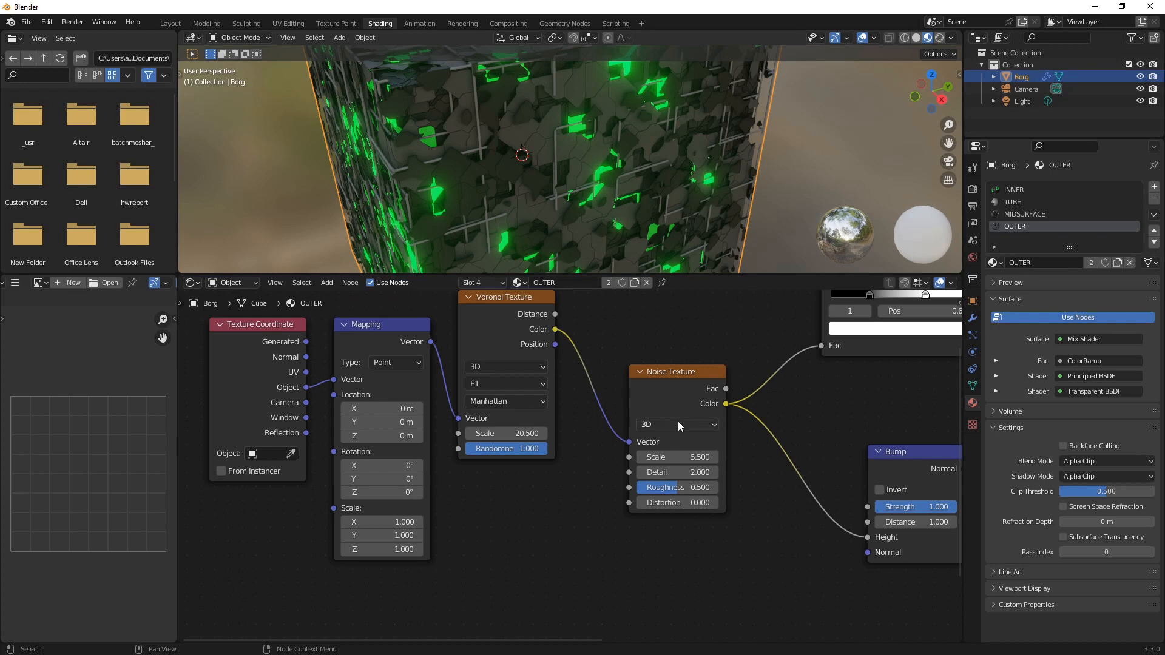
Enlarge the shader node editor and examine OUTER's node chain from Texture Coordinate to Principled BSDF
{"action": "middle_click_drag", "start_coordinate": [752, 528], "coordinate": [553, 490]}
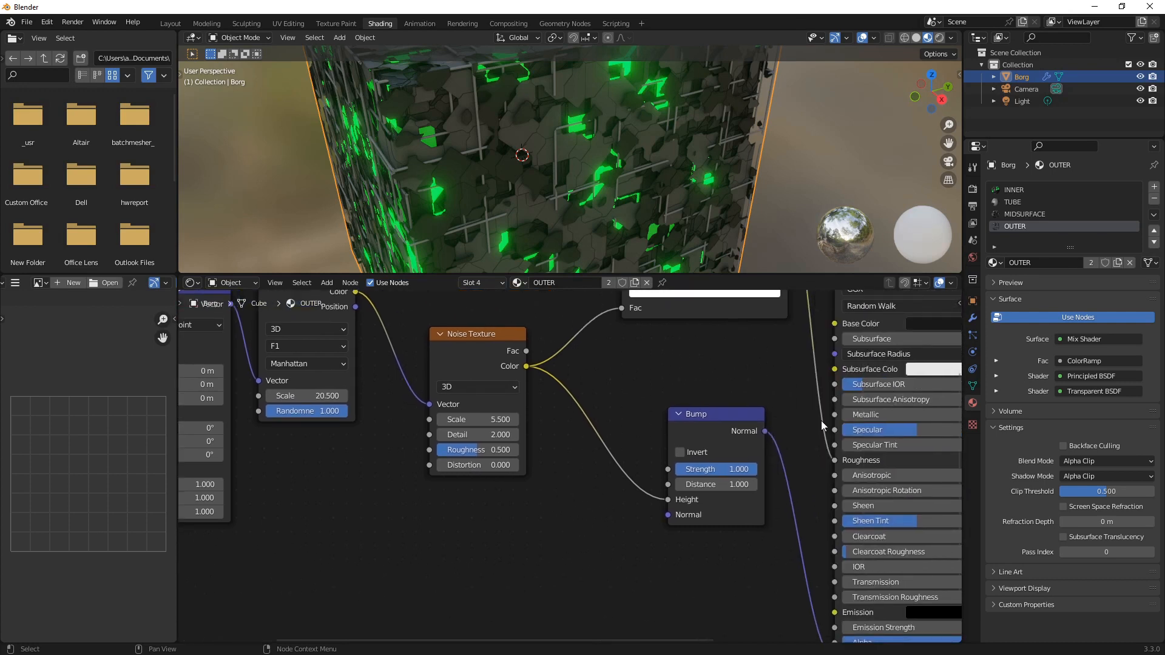
{"action": "middle_click_drag", "start_coordinate": [801, 447], "coordinate": [764, 627]}
{"action": "scroll", "coordinate": [659, 479], "scroll_direction": "down", "scroll_amount": 6}
{"action": "middle_click_drag", "start_coordinate": [678, 479], "coordinate": [790, 413]}
{"action": "scroll", "coordinate": [503, 472], "scroll_direction": "up", "scroll_amount": 5}
{"action": "middle_click_drag", "start_coordinate": [428, 498], "coordinate": [802, 477]}
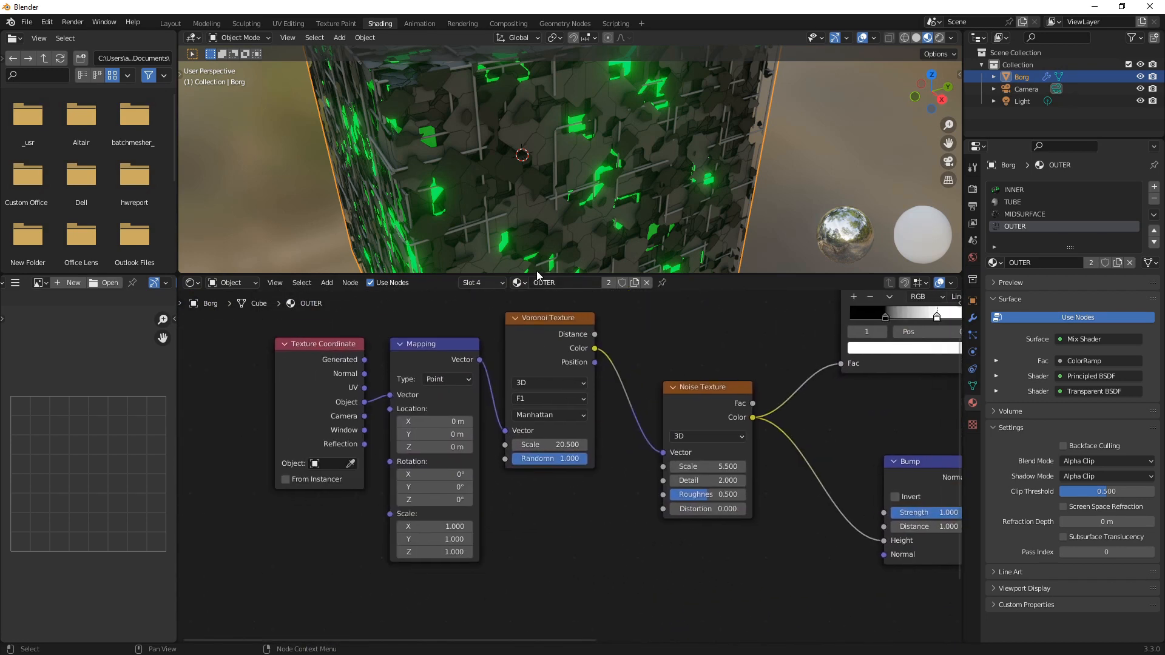
{"action": "left_click_drag", "start_coordinate": [544, 272], "coordinate": [589, 141]}
{"action": "middle_click_drag", "start_coordinate": [535, 366], "coordinate": [719, 394]}
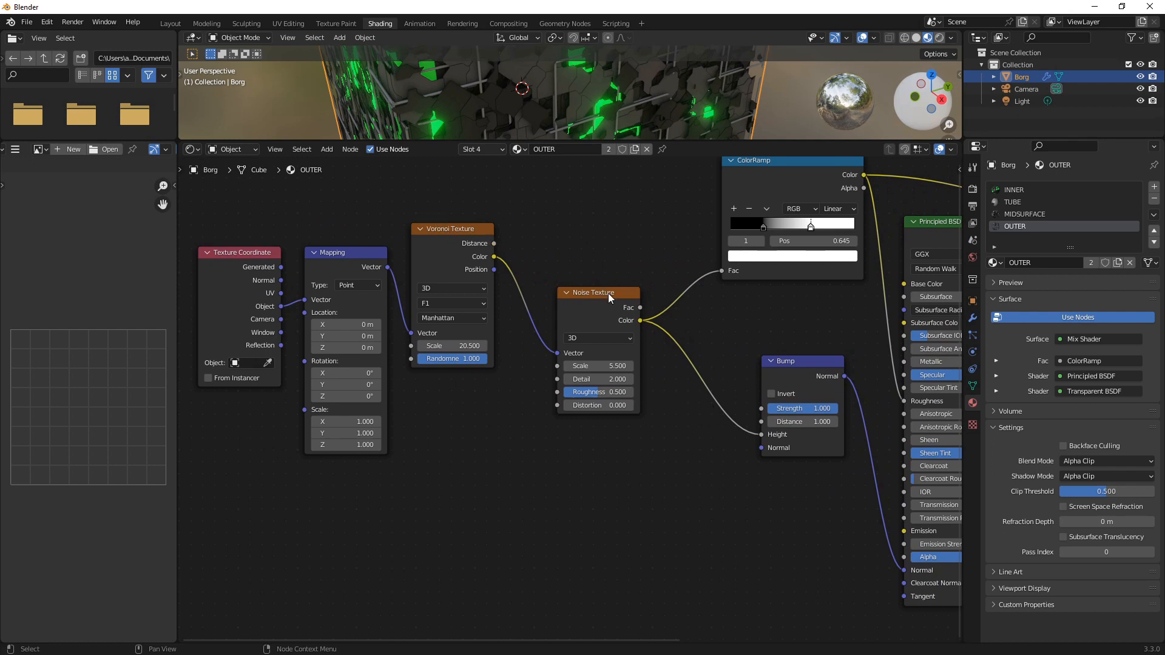
Enlarge the 3D viewport and switch it to rendered shading to inspect the cube from several sides
{"action": "middle_click_drag", "start_coordinate": [831, 333], "coordinate": [431, 326]}
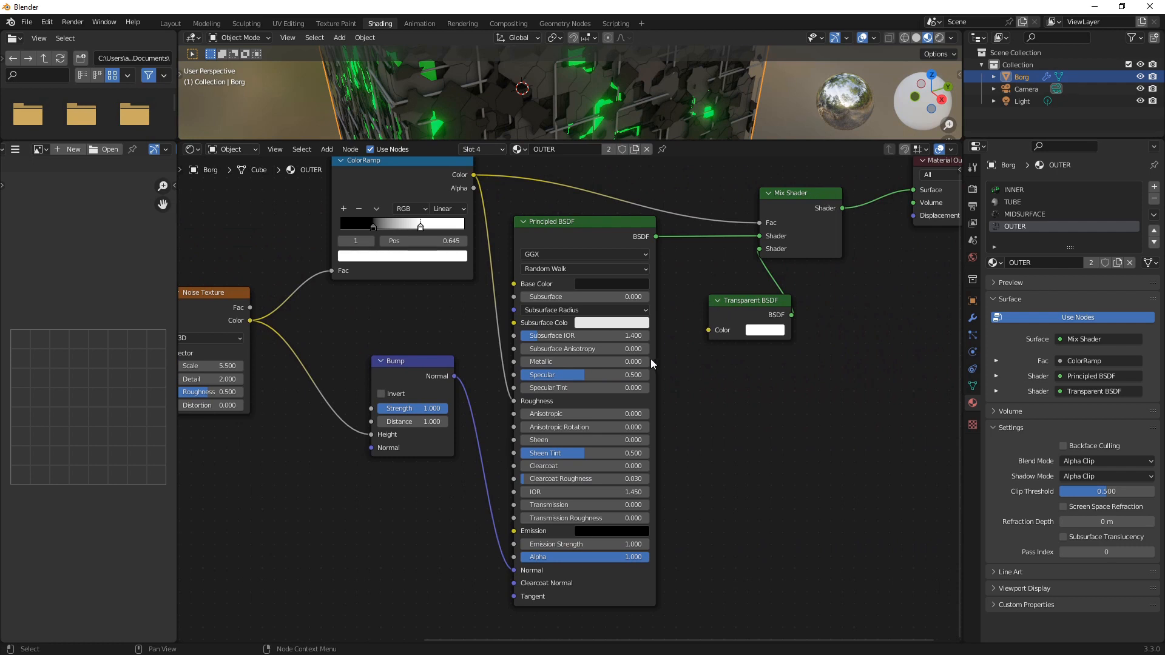
{"action": "scroll", "coordinate": [652, 363], "scroll_direction": "down", "scroll_amount": 1}
{"action": "left_click_drag", "start_coordinate": [599, 142], "coordinate": [599, 338]}
{"action": "scroll", "coordinate": [516, 201], "scroll_direction": "down", "scroll_amount": 2}
{"action": "mouse_move", "coordinate": [513, 207]}
{"action": "middle_mouse_down"}
{"action": "mouse_move", "coordinate": [398, 201]}
{"action": "mouse_move", "coordinate": [523, 212]}
{"action": "middle_mouse_up"}
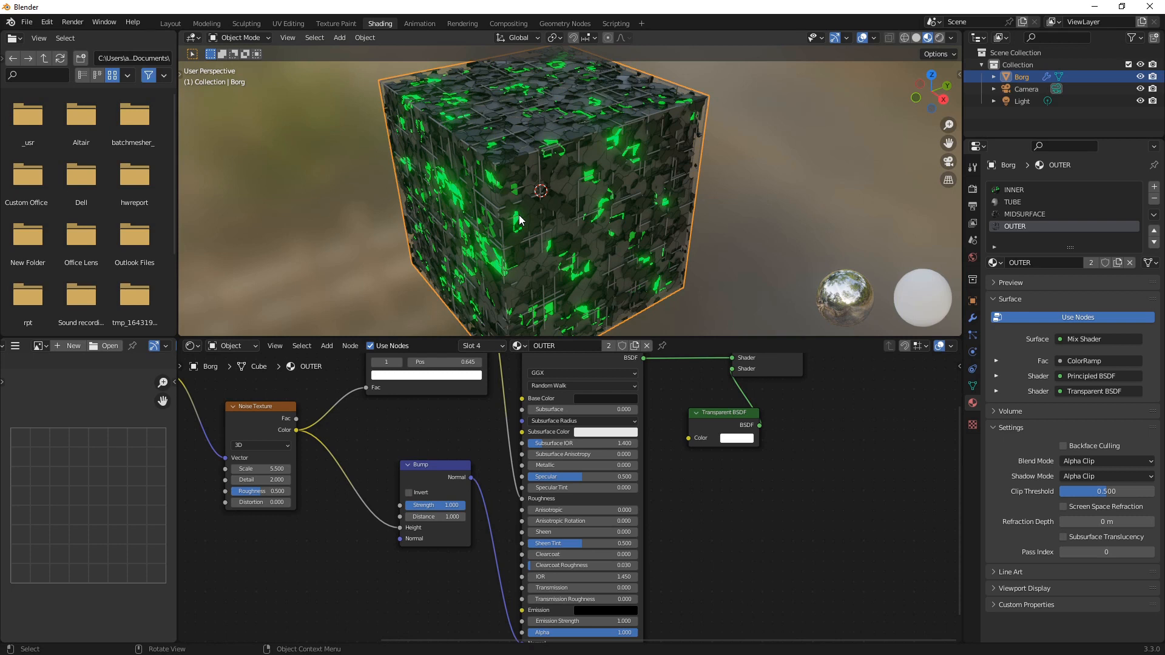
{"action": "middle_click_drag", "start_coordinate": [536, 188], "coordinate": [789, 88]}
{"action": "left_click", "coordinate": [939, 38]}
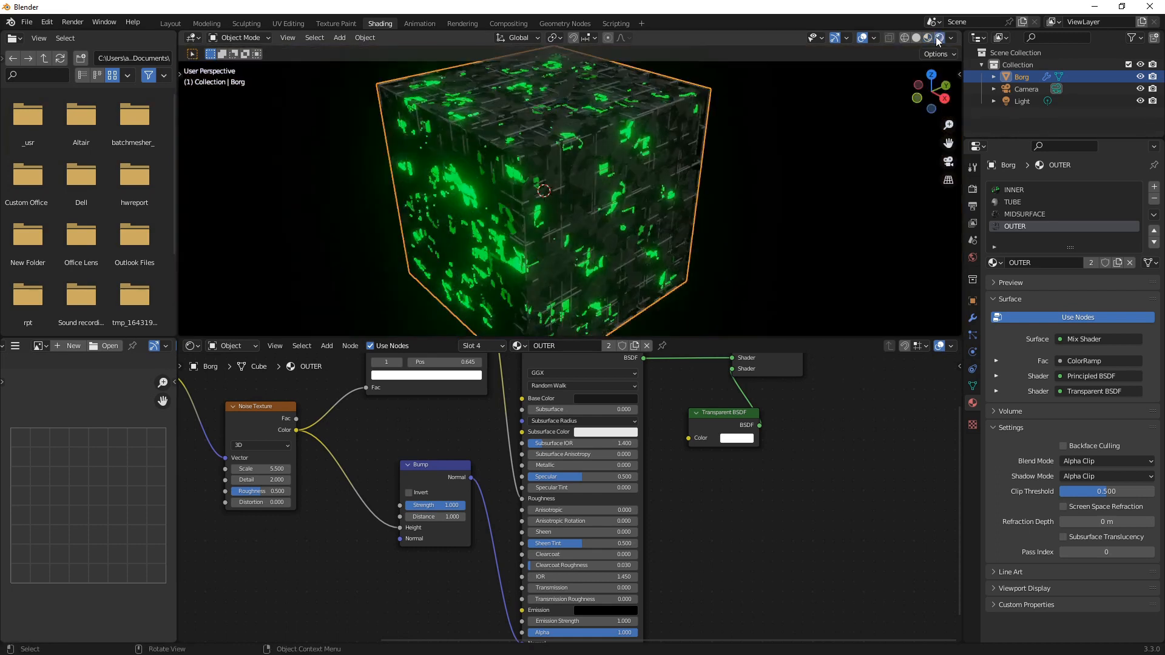
{"action": "middle_click_drag", "start_coordinate": [595, 176], "coordinate": [728, 181]}
Assign the INNER material to the fourth slot and adjust its Emission node's color to a purer green
{"action": "left_click", "coordinate": [518, 346]}
{"action": "left_click", "coordinate": [559, 367]}
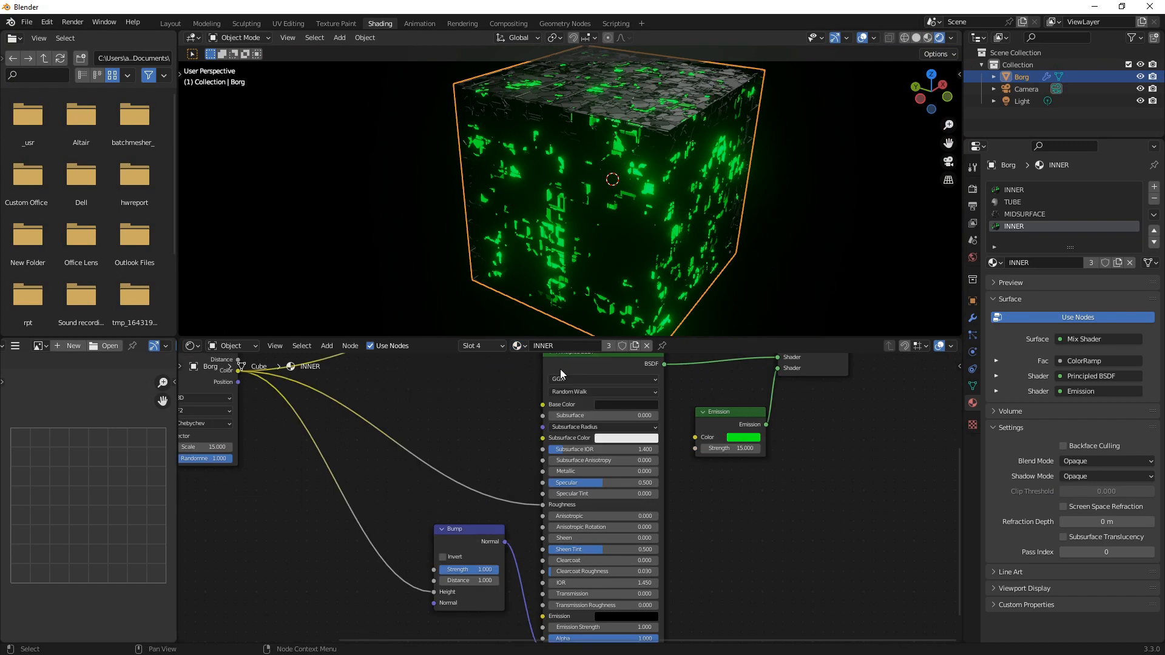
{"action": "middle_click_drag", "start_coordinate": [712, 483], "coordinate": [697, 531]}
{"action": "scroll", "coordinate": [704, 510], "scroll_direction": "up", "scroll_amount": 2}
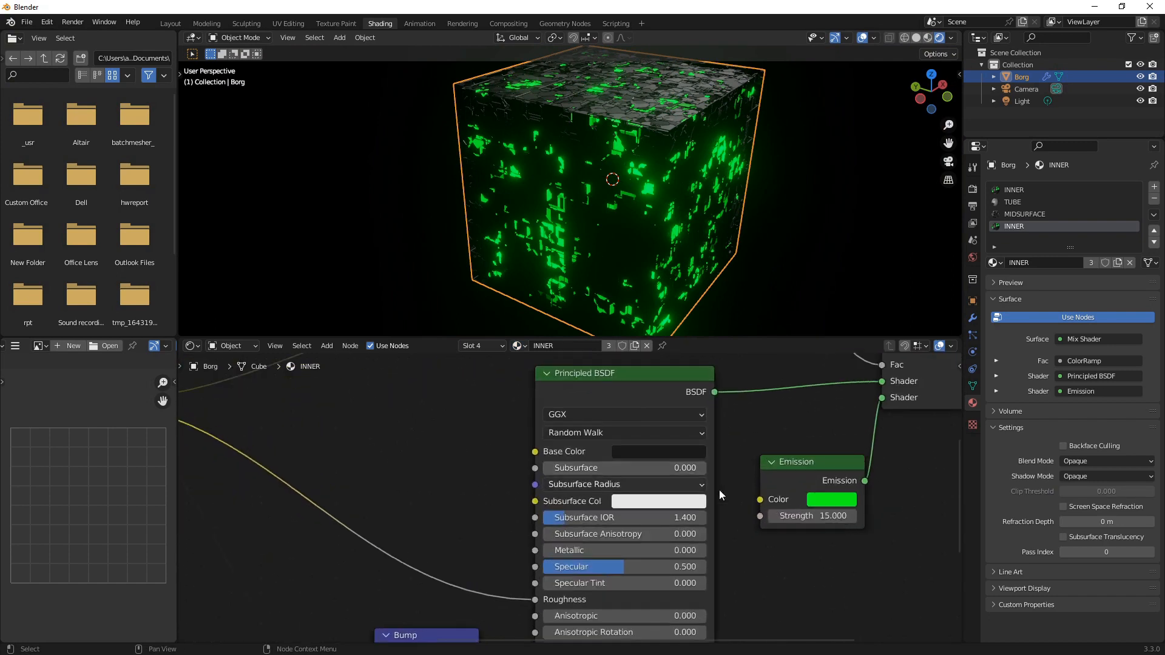
{"action": "left_click", "coordinate": [841, 500]}
{"action": "mouse_move", "coordinate": [860, 395]}
{"action": "left_mouse_down"}
{"action": "mouse_move", "coordinate": [888, 298]}
{"action": "mouse_move", "coordinate": [827, 311]}
{"action": "mouse_move", "coordinate": [911, 301]}
{"action": "mouse_move", "coordinate": [900, 291]}
{"action": "mouse_move", "coordinate": [821, 314]}
{"action": "left_mouse_up"}
{"action": "scroll", "coordinate": [600, 239], "scroll_direction": "down", "scroll_amount": 2}
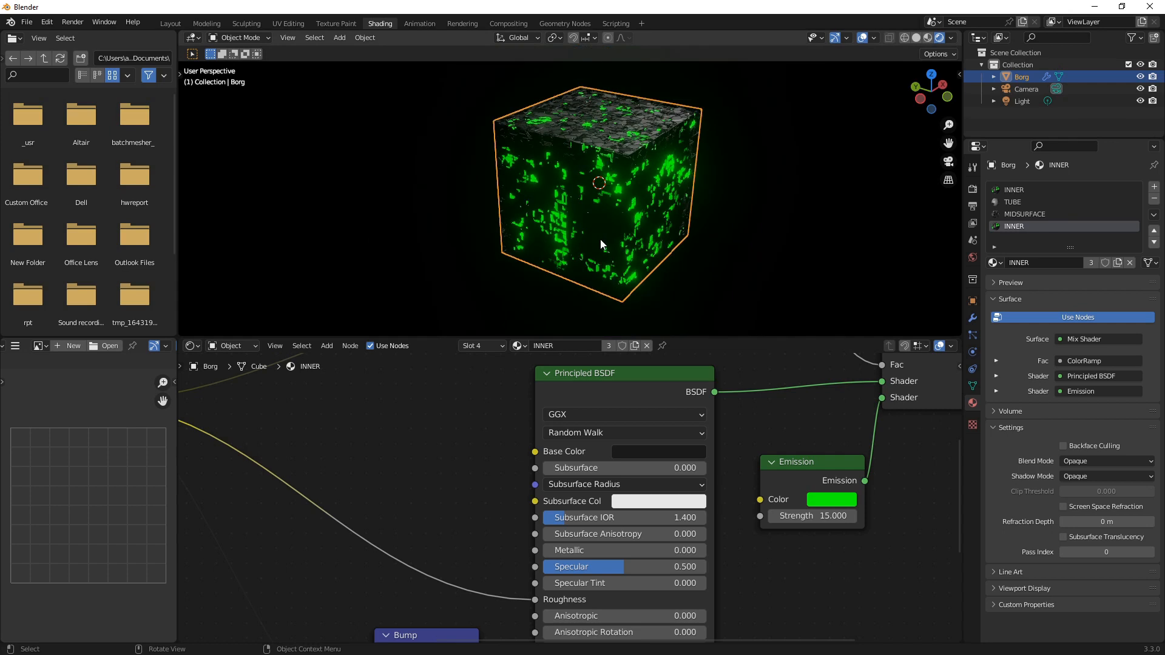
Deselect the cube and switch the shader editor to the World node tree
{"action": "left_click", "coordinate": [338, 285]}
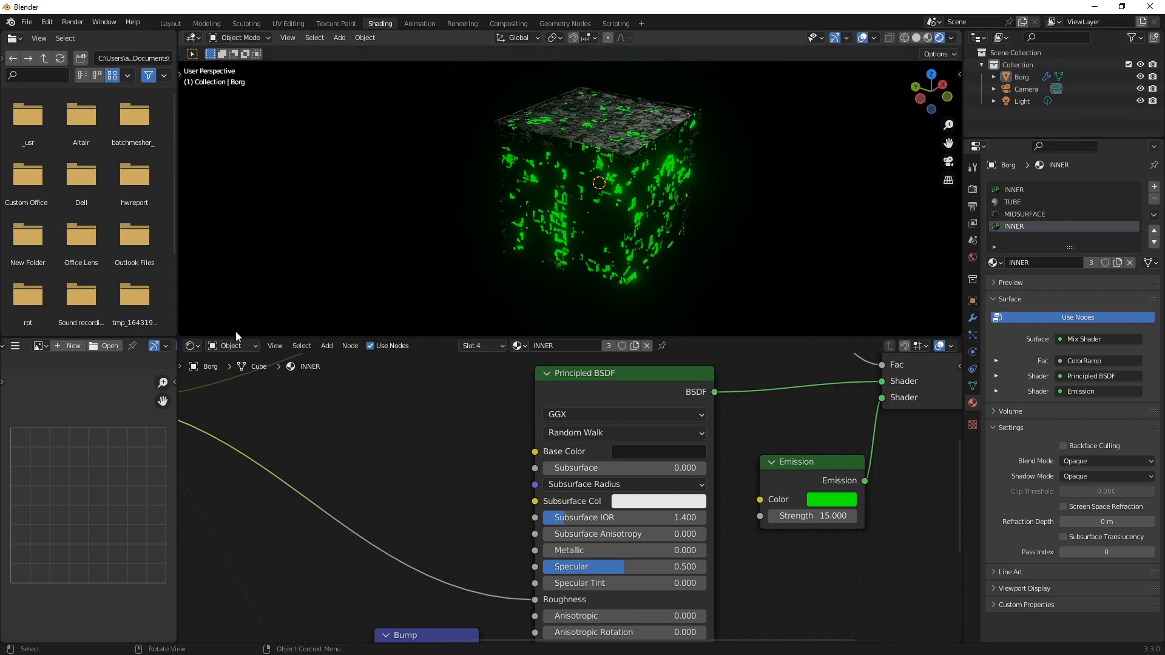
{"action": "left_click", "coordinate": [248, 347]}
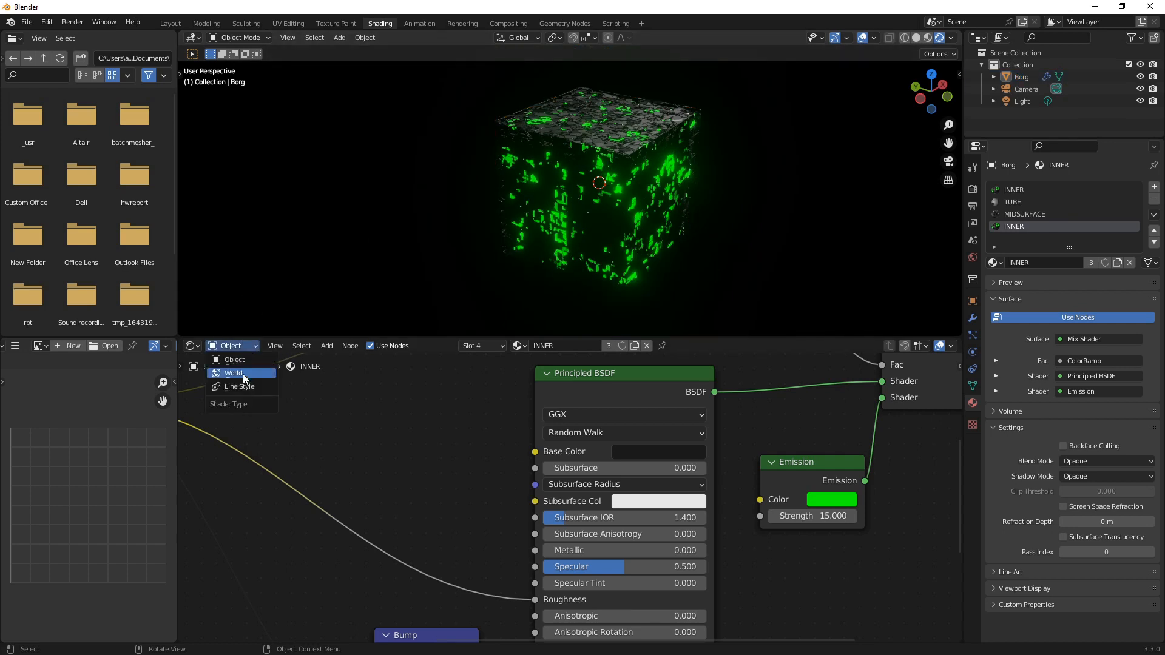
{"action": "left_click", "coordinate": [242, 372]}
{"action": "scroll", "coordinate": [526, 420], "scroll_direction": "down", "scroll_amount": 7}
{"action": "middle_click_drag", "start_coordinate": [530, 435], "coordinate": [286, 480]}
{"action": "scroll", "coordinate": [416, 479], "scroll_direction": "up", "scroll_amount": 5}
{"action": "middle_click_drag", "start_coordinate": [509, 523], "coordinate": [551, 545]}
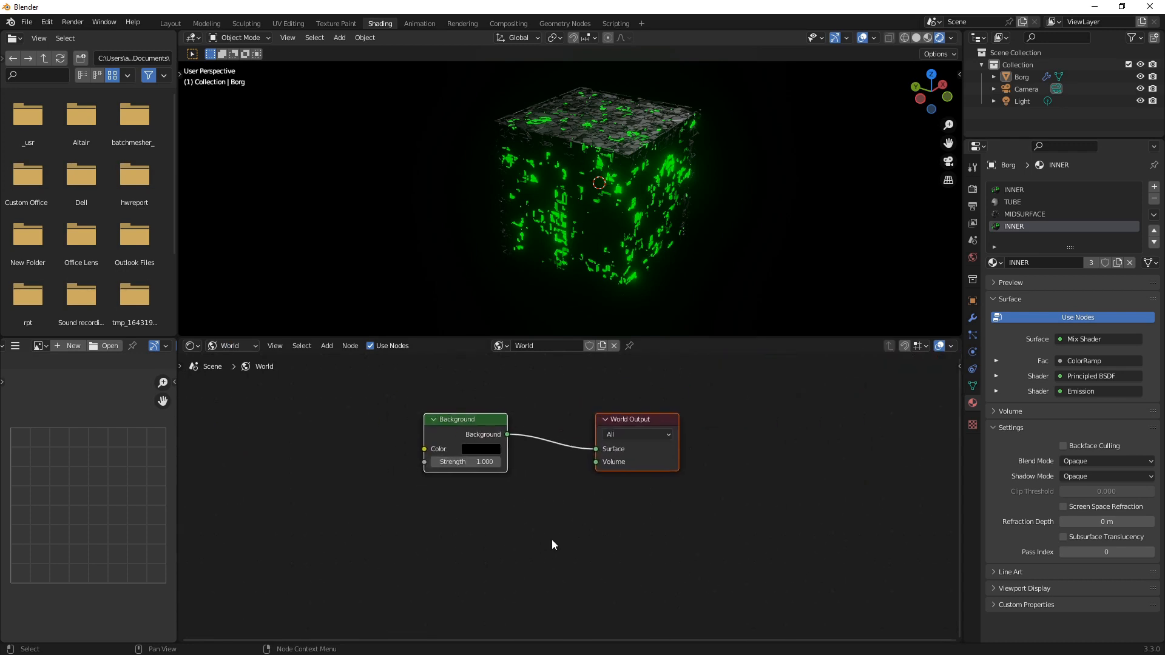
Replace the world's Background node with a Mix Shader connected to the World Output's Surface input
{"action": "left_click", "coordinate": [463, 421]}
{"action": "key", "text": "Delete"}
{"action": "key", "text": "shift+a"}
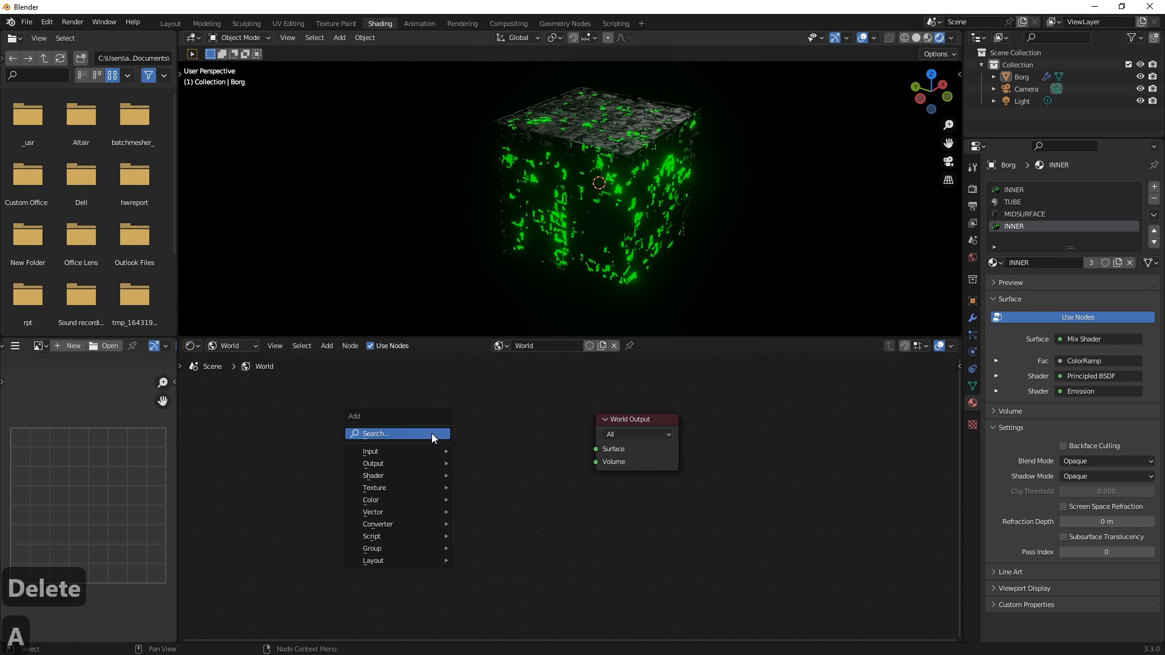
{"action": "left_click", "coordinate": [431, 433]}
{"action": "type", "text": "mix"}
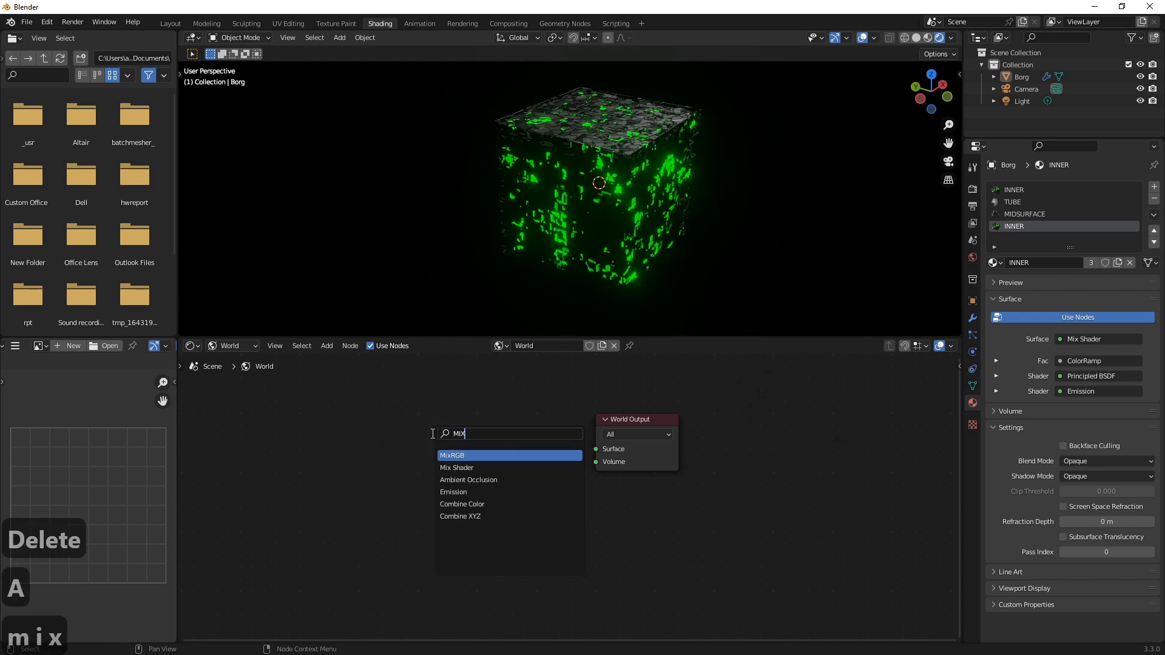
{"action": "key", "text": "Down"}
{"action": "key", "text": "Return"}
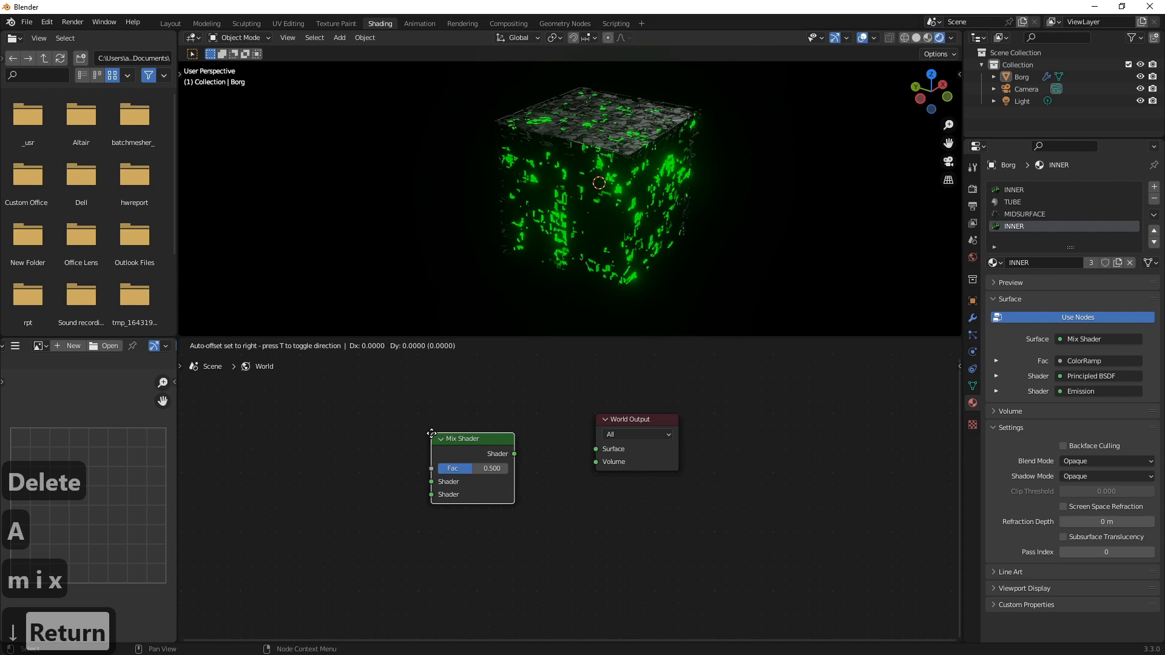
{"action": "left_click", "coordinate": [432, 433]}
{"action": "left_click_drag", "start_coordinate": [515, 454], "coordinate": [597, 451]}
{"action": "middle_click_drag", "start_coordinate": [589, 497], "coordinate": [710, 502]}
Add an Emission node and connect it to the Mix Shader's first Shader input
{"action": "left_click", "coordinate": [348, 475]}
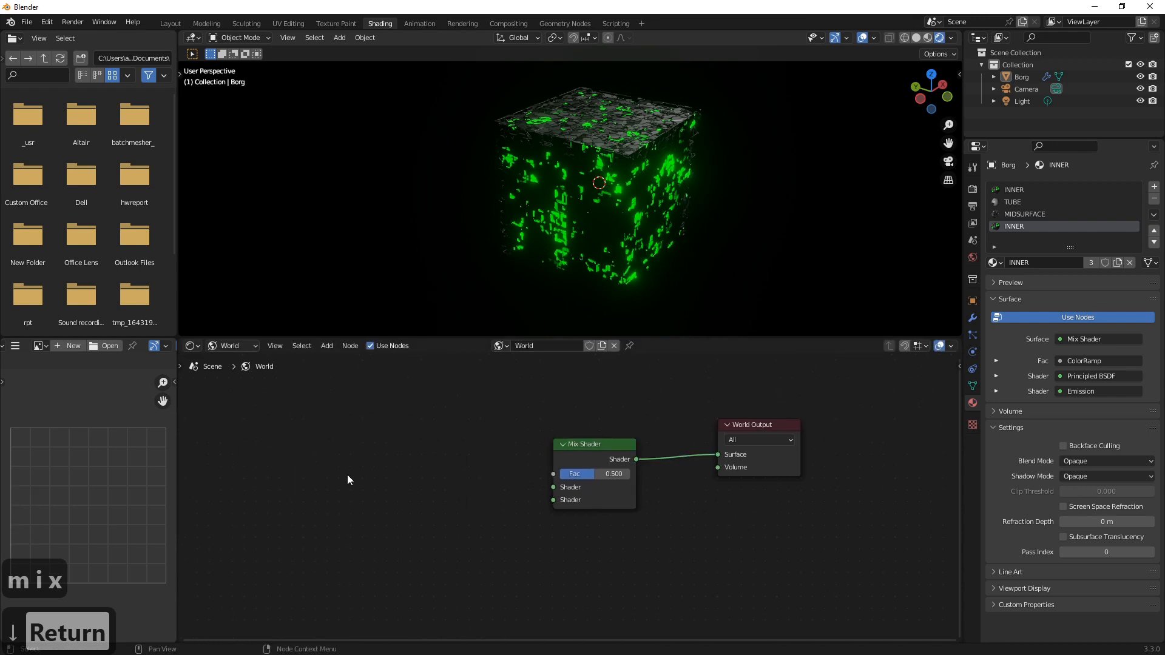
{"action": "key", "text": "shift+a"}
{"action": "type", "text": "emis"}
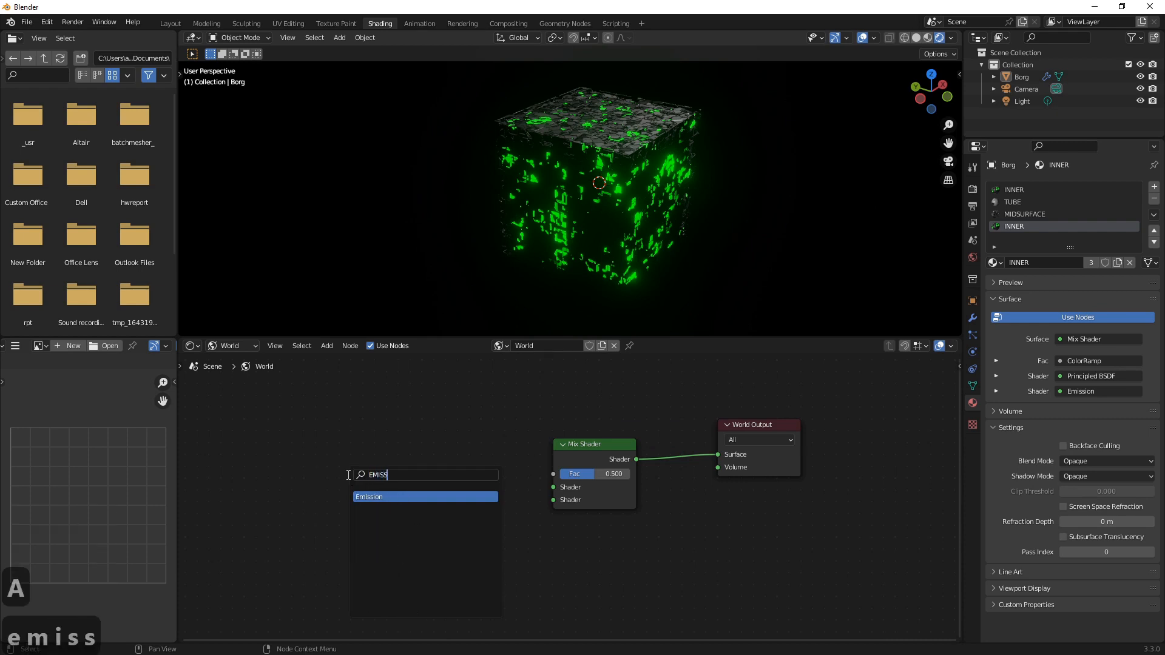
{"action": "type", "text": "sion"}
{"action": "key", "text": "Return"}
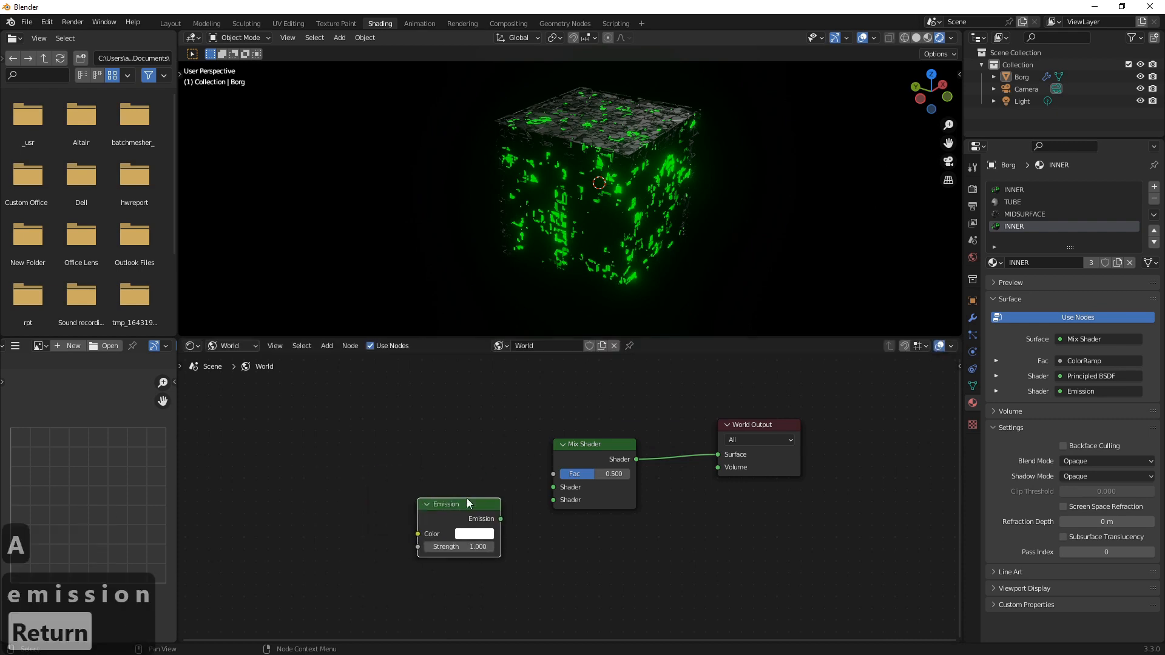
{"action": "left_click", "coordinate": [500, 514]}
{"action": "left_click_drag", "start_coordinate": [501, 519], "coordinate": [553, 488]}
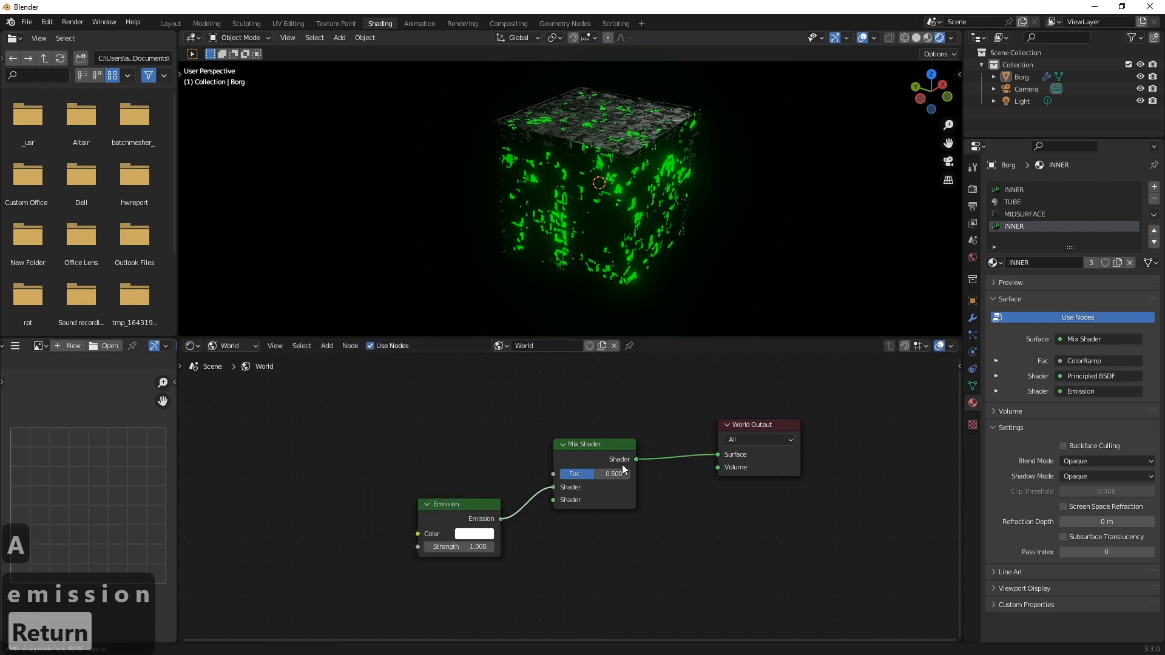
Add a ColorRamp node and connect its Color output to the Mix Shader's Fac input
{"action": "key", "text": "shift+a"}
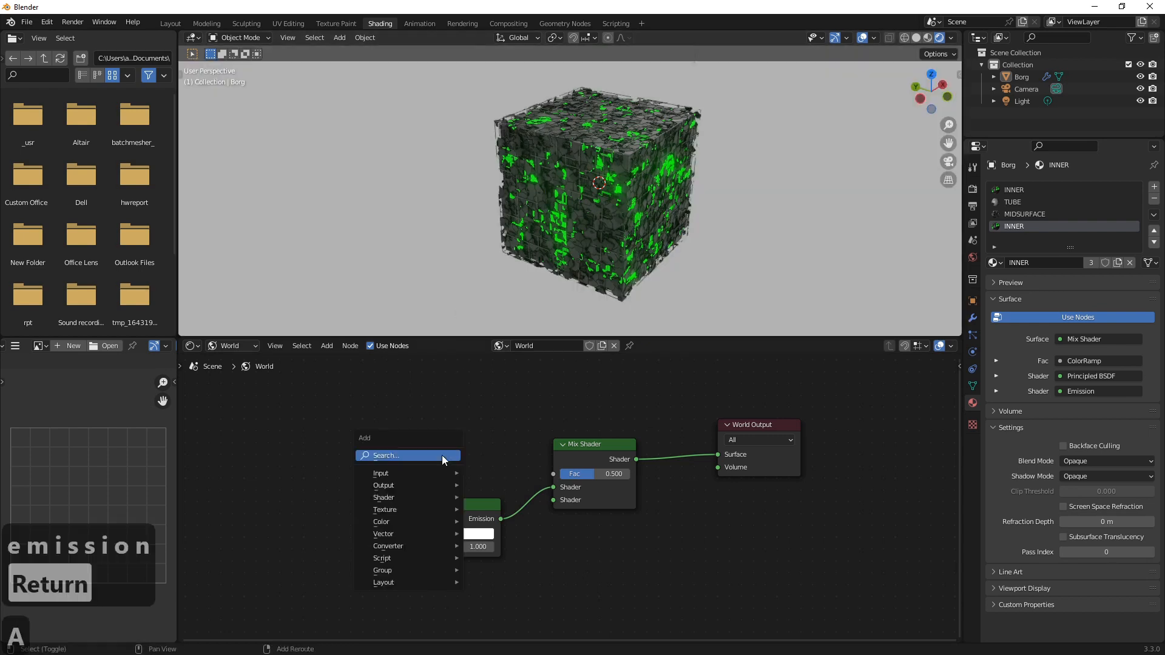
{"action": "left_click", "coordinate": [441, 460]}
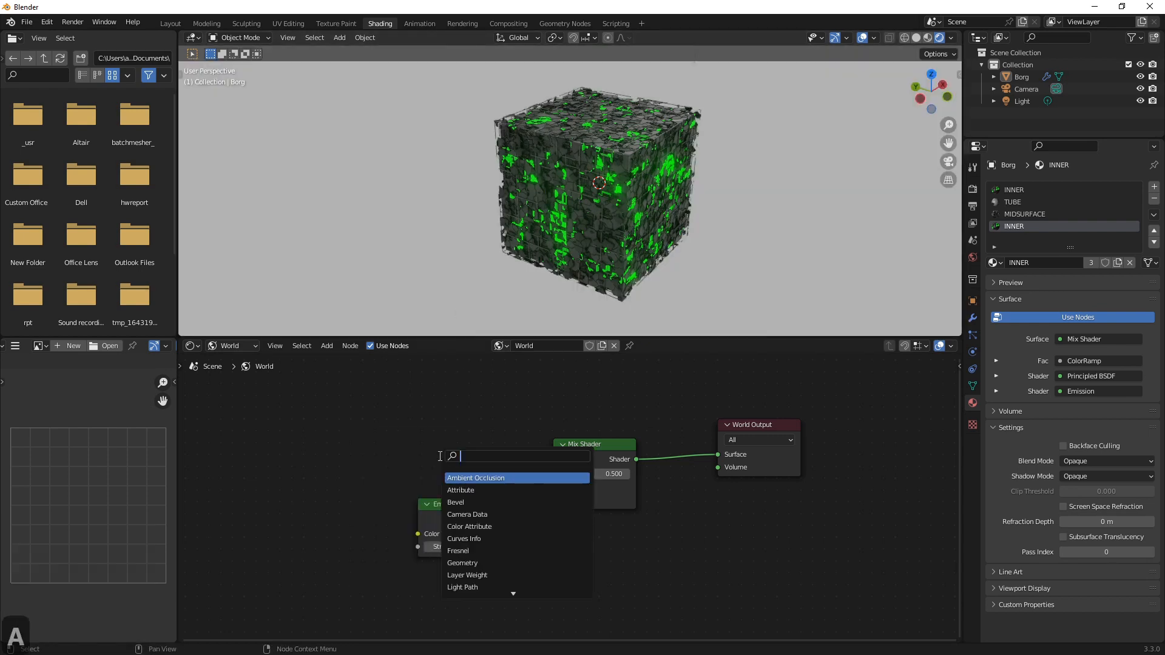
{"action": "type", "text": "COLOR"}
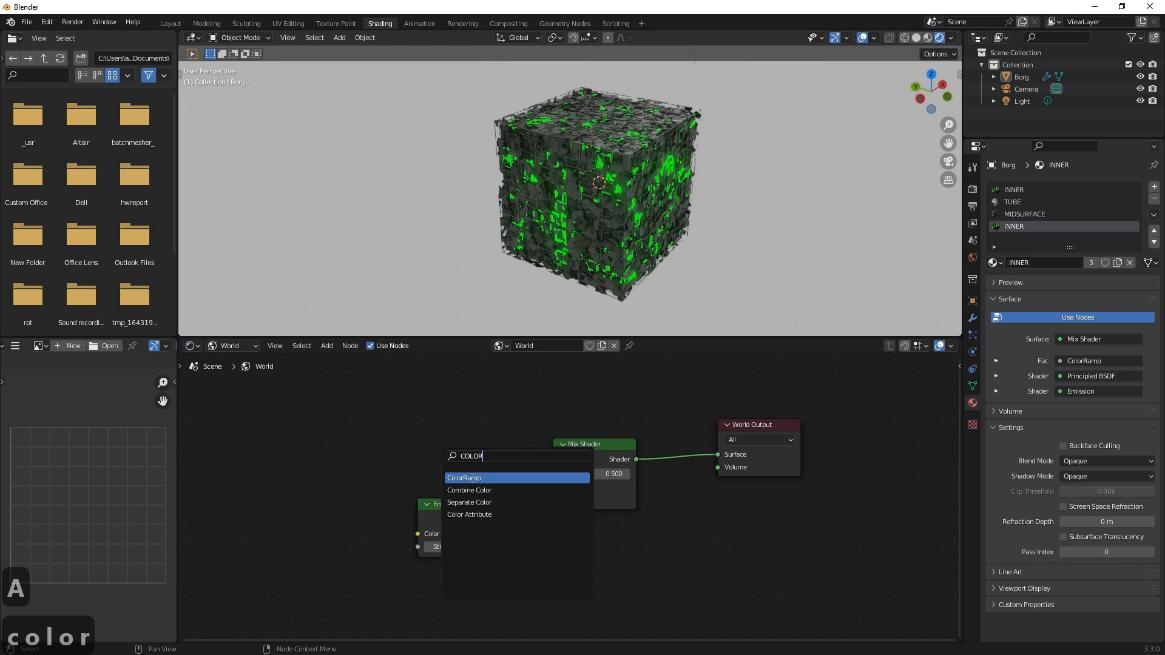
{"action": "left_click", "coordinate": [472, 478]}
{"action": "left_click", "coordinate": [405, 438]}
{"action": "left_click_drag", "start_coordinate": [401, 431], "coordinate": [554, 474]}
Add a Voronoi Texture node and connect its Color output to the ColorRamp's Fac input
{"action": "middle_click_drag", "start_coordinate": [462, 467], "coordinate": [761, 442]}
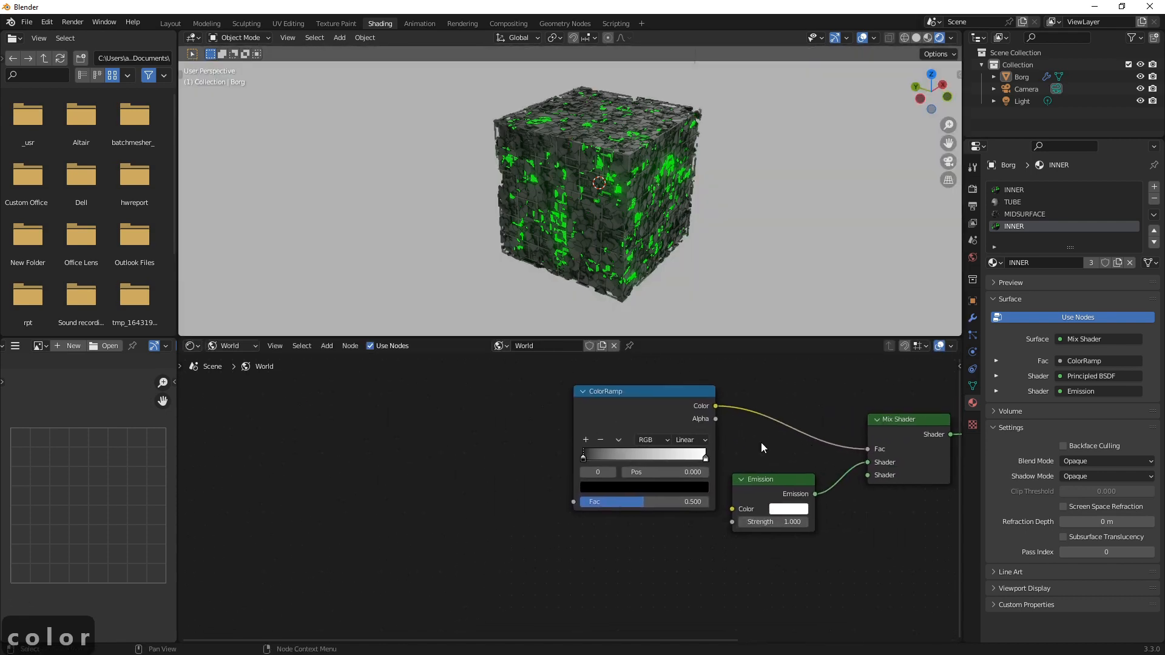
{"action": "key", "text": "shift+a"}
{"action": "left_click", "coordinate": [409, 445]}
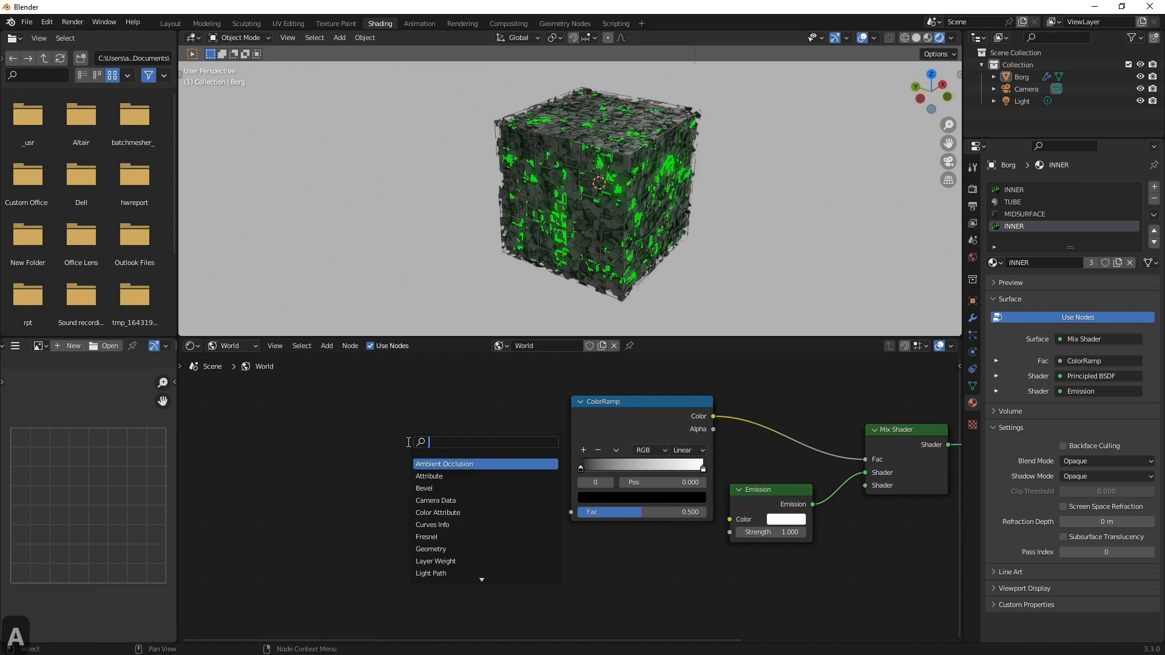
{"action": "type", "text": "vor"}
{"action": "key", "text": "Return"}
{"action": "left_click", "coordinate": [489, 468]}
{"action": "left_click_drag", "start_coordinate": [475, 484], "coordinate": [556, 513]}
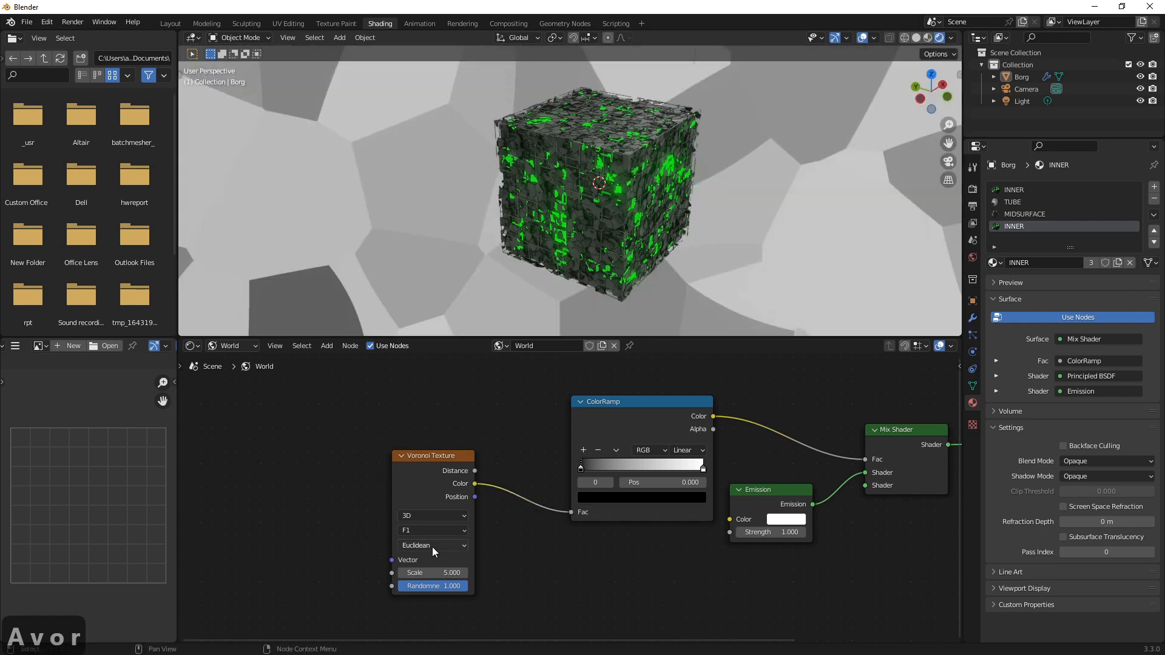
Set the world's Voronoi Texture scale to 1500
{"action": "scroll", "coordinate": [505, 201], "scroll_direction": "down", "scroll_amount": 3}
{"action": "middle_click_drag", "start_coordinate": [662, 236], "coordinate": [639, 218]}
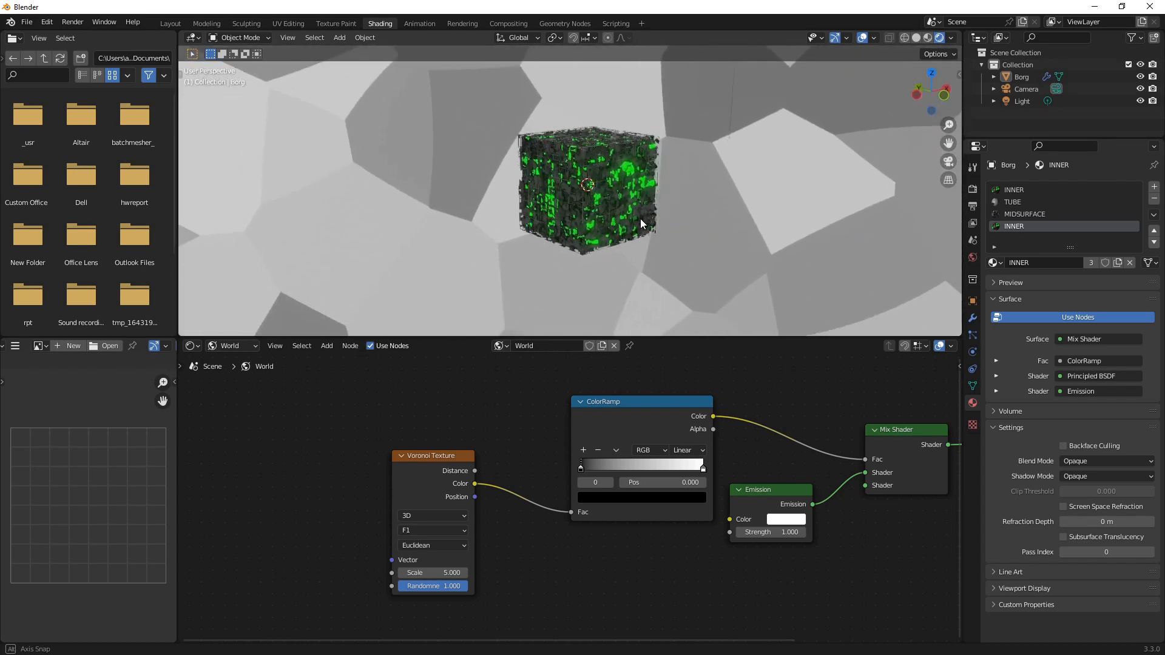
{"action": "left_click", "coordinate": [440, 573]}
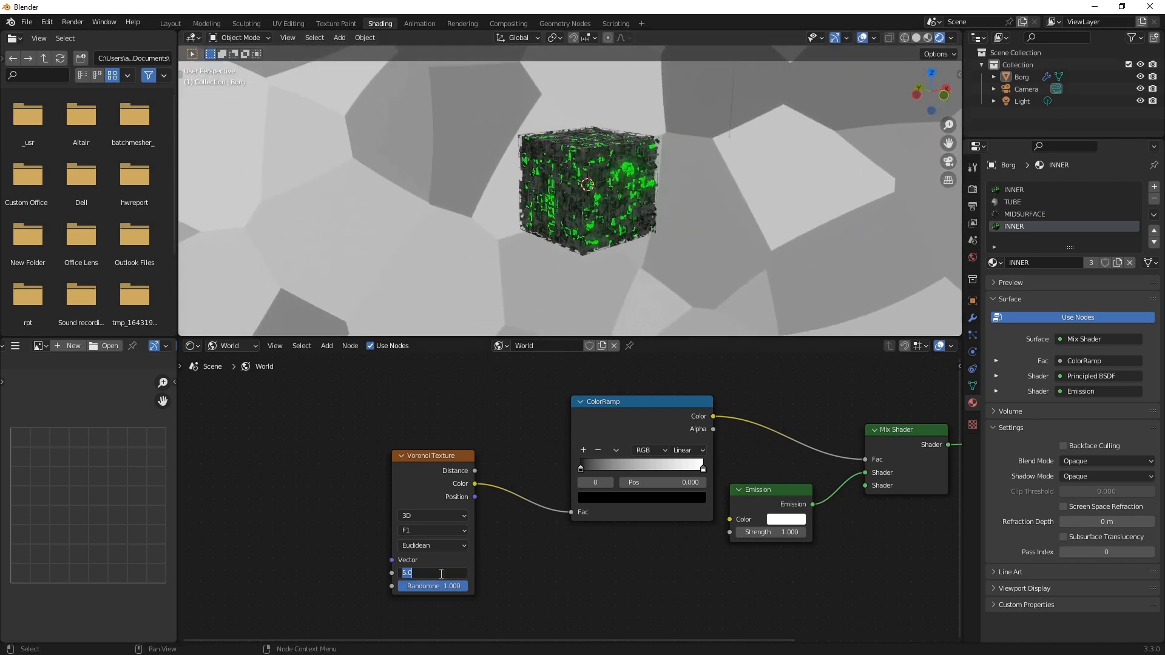
{"action": "type", "text": "1500"}
{"action": "key", "text": "Return"}
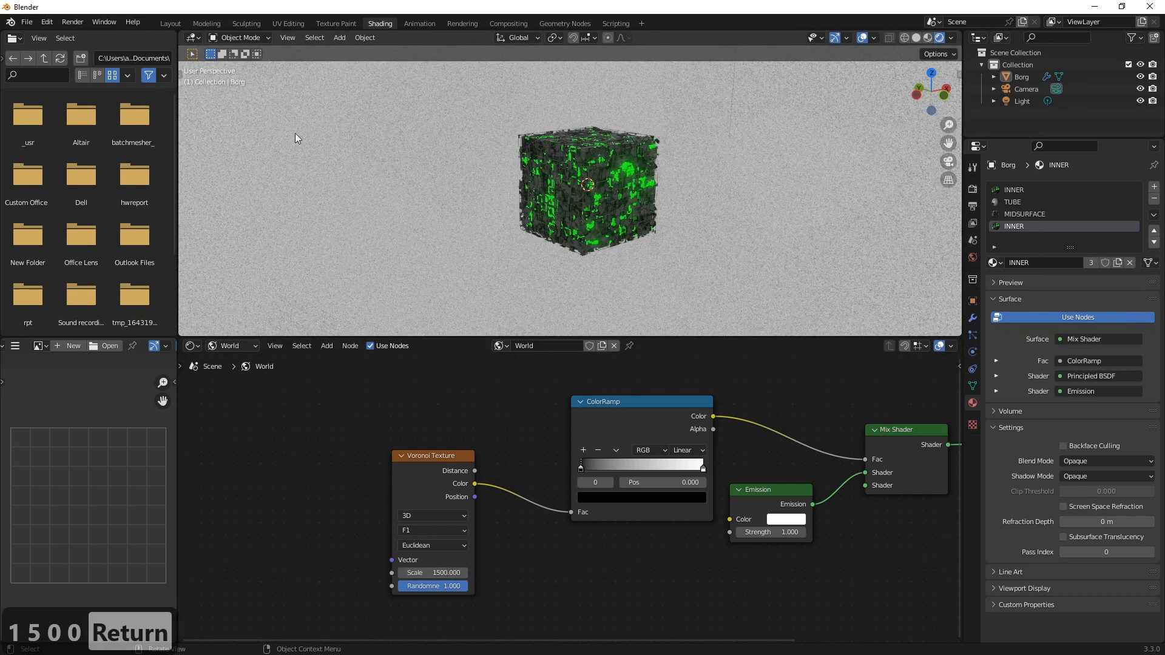
Move the white stop of the world's ColorRamp to position 0.050 and check the star background around the cube
{"action": "mouse_move", "coordinate": [583, 468]}
{"action": "left_mouse_down"}
{"action": "mouse_move", "coordinate": [654, 464]}
{"action": "mouse_move", "coordinate": [582, 455]}
{"action": "left_mouse_up"}
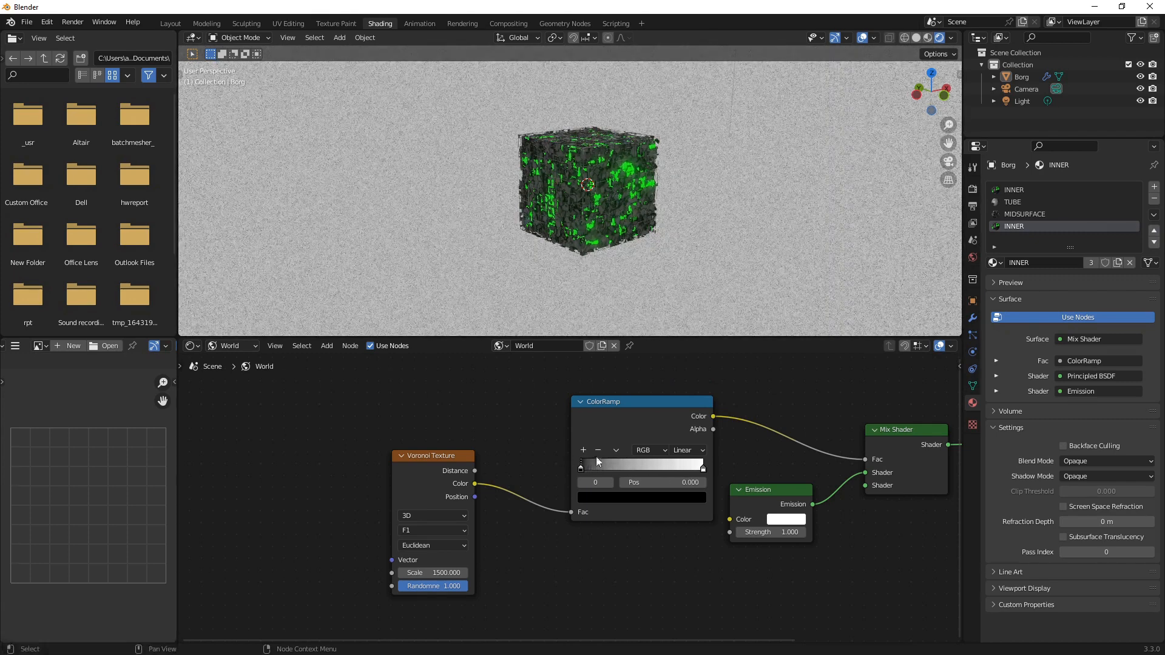
{"action": "left_click_drag", "start_coordinate": [703, 467], "coordinate": [582, 466]}
{"action": "middle_click_drag", "start_coordinate": [592, 180], "coordinate": [603, 202]}
{"action": "middle_click_drag", "start_coordinate": [696, 229], "coordinate": [601, 210]}
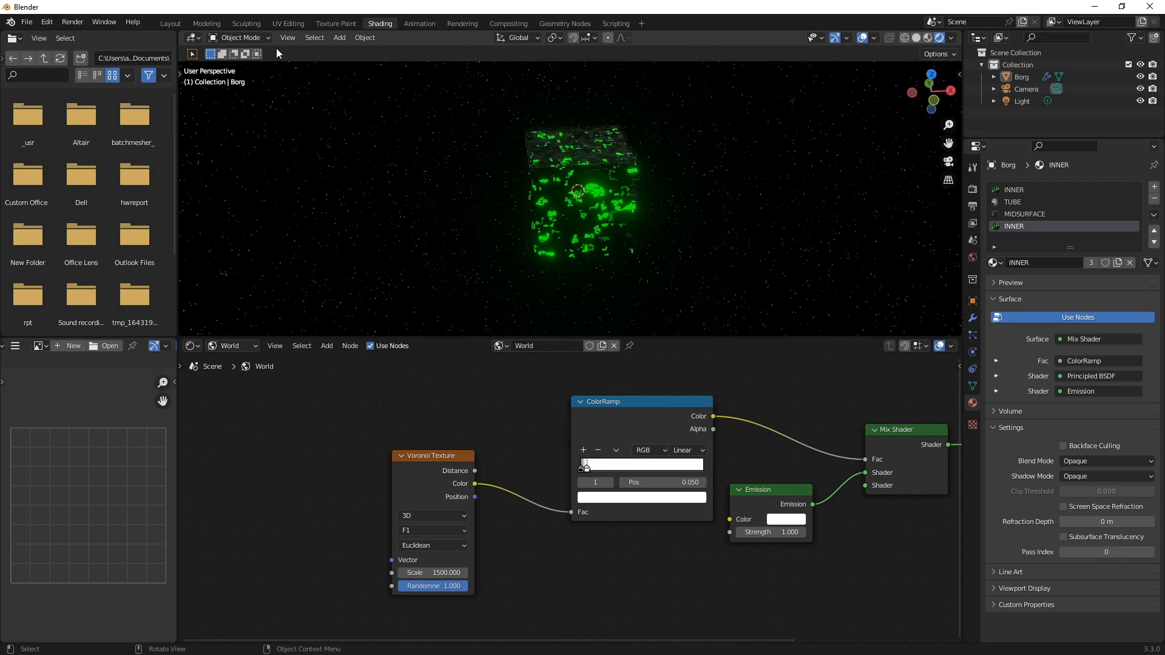
Switch to the Layout workspace with rendered shading and view the scene through the camera
{"action": "left_click", "coordinate": [172, 24]}
{"action": "left_click", "coordinate": [939, 39]}
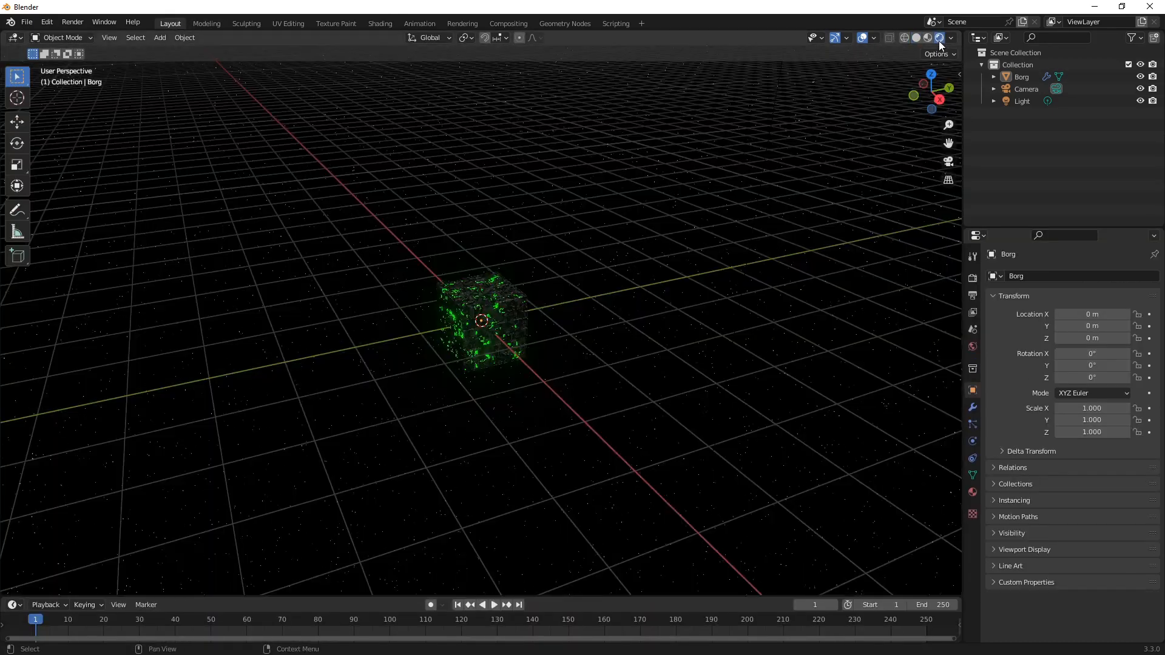
{"action": "middle_click_drag", "start_coordinate": [629, 260], "coordinate": [598, 267]}
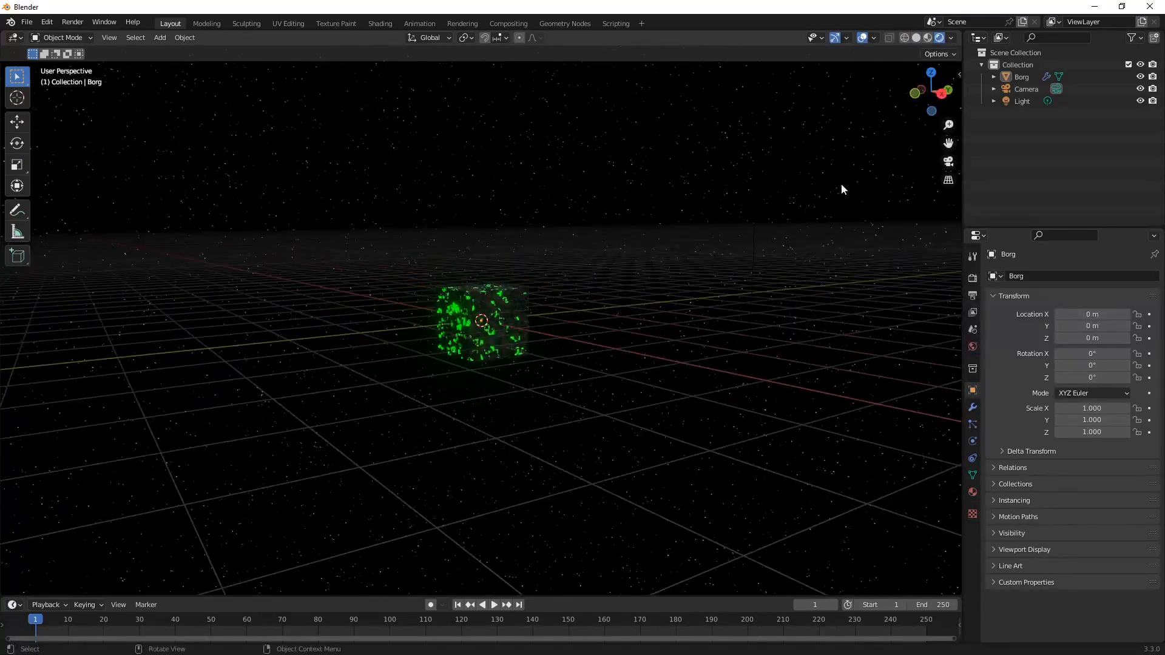
{"action": "left_click", "coordinate": [947, 162]}
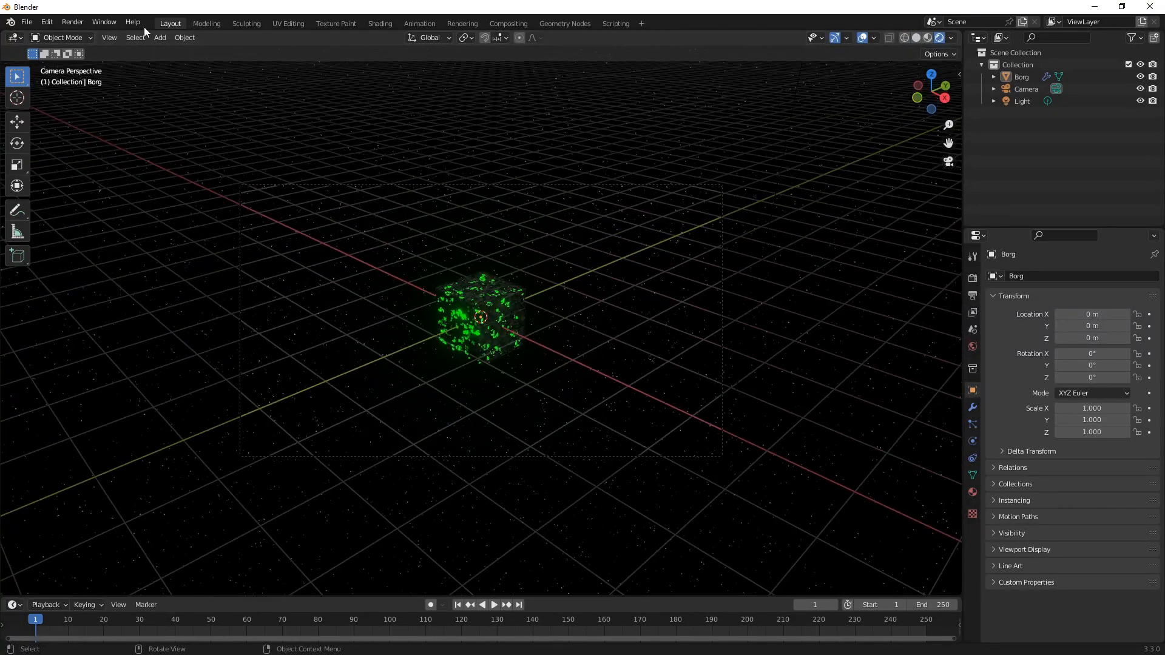
Render the current frame as an image, then close the render result
{"action": "left_click", "coordinate": [87, 24]}
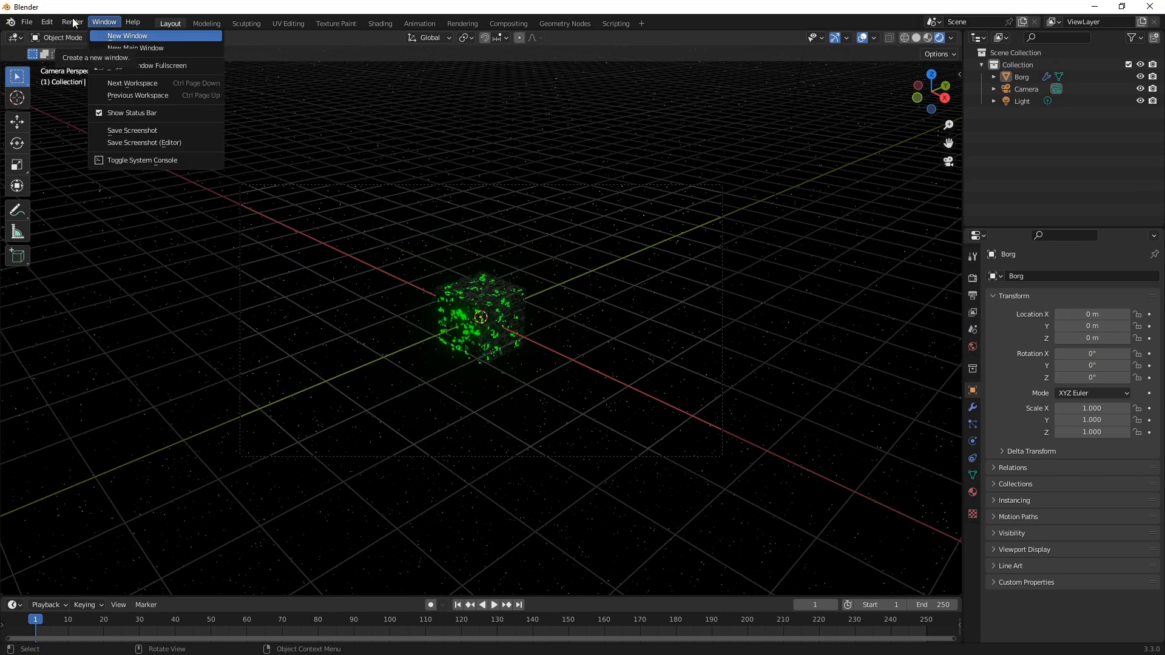
{"action": "left_click", "coordinate": [74, 19]}
{"action": "left_click", "coordinate": [91, 37]}
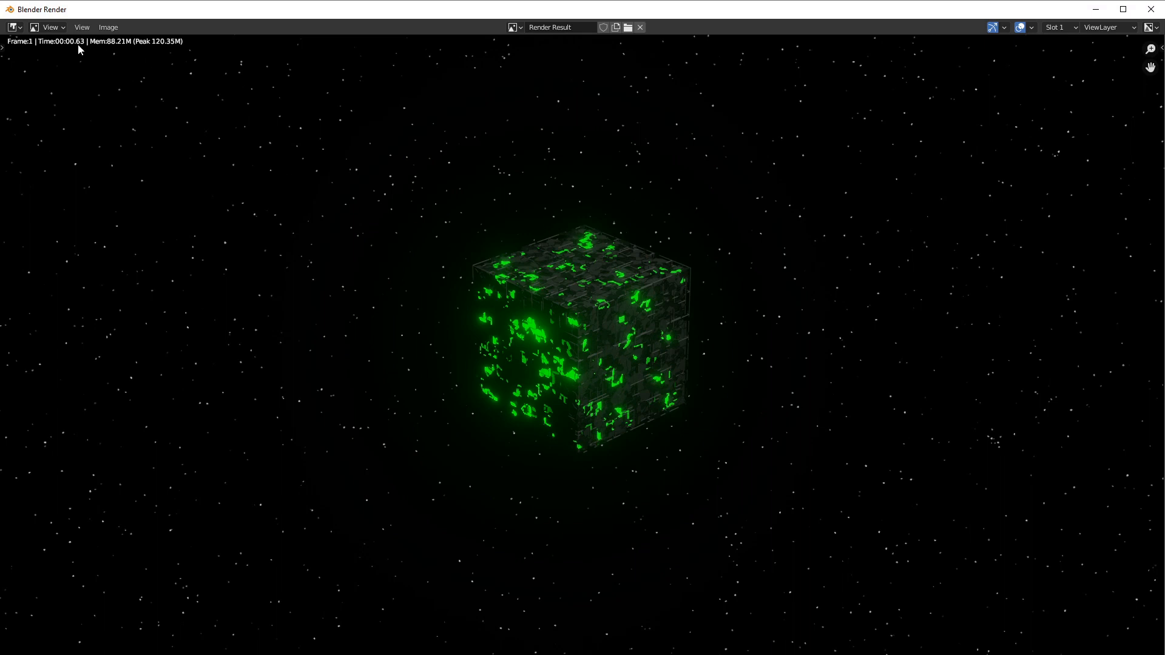
{"action": "left_click", "coordinate": [1151, 9]}
Switch the render engine to Cycles and set its device to GPU Compute
{"action": "left_click", "coordinate": [974, 279]}
{"action": "left_click", "coordinate": [1101, 278]}
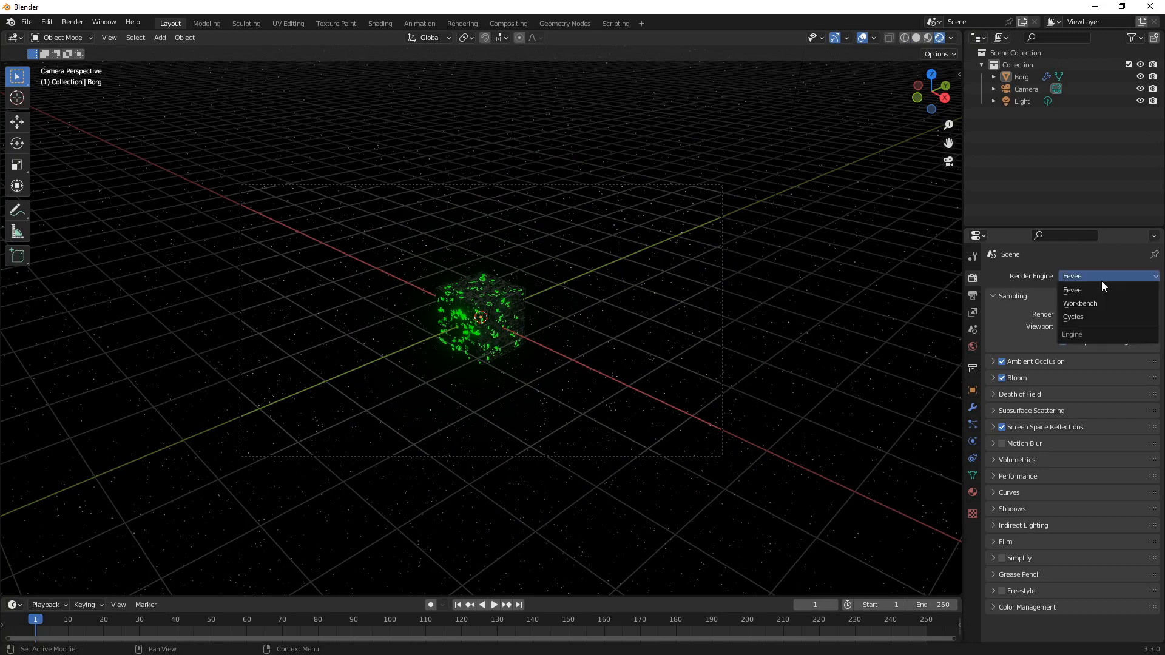
{"action": "left_click", "coordinate": [1087, 316]}
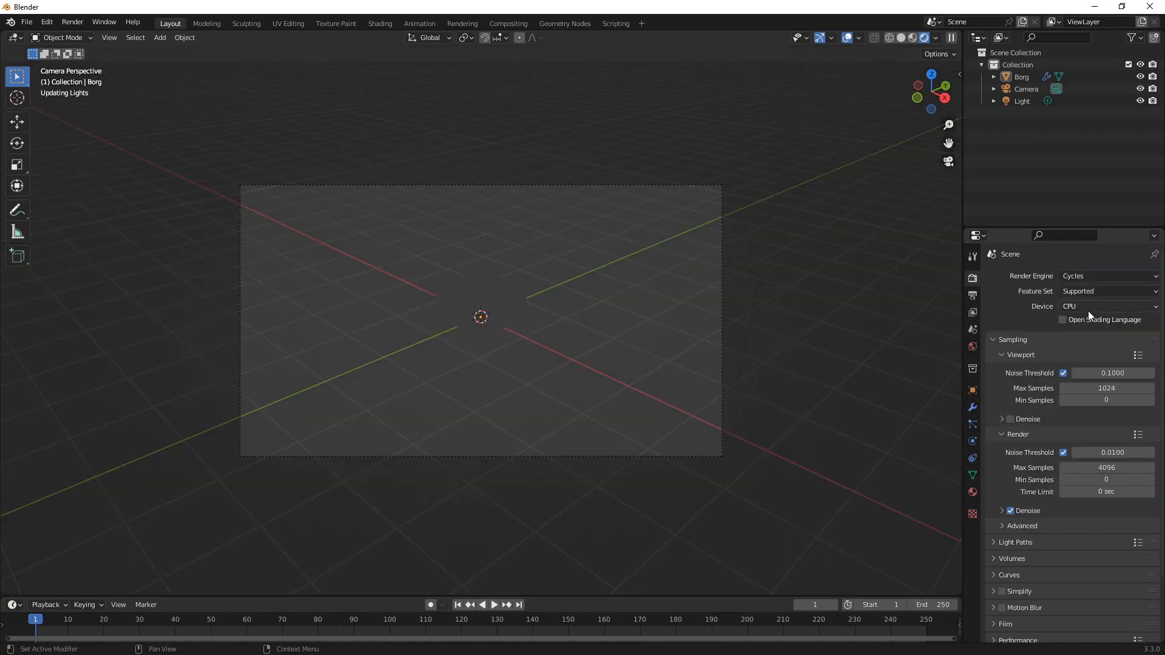
{"action": "left_click", "coordinate": [1086, 307]}
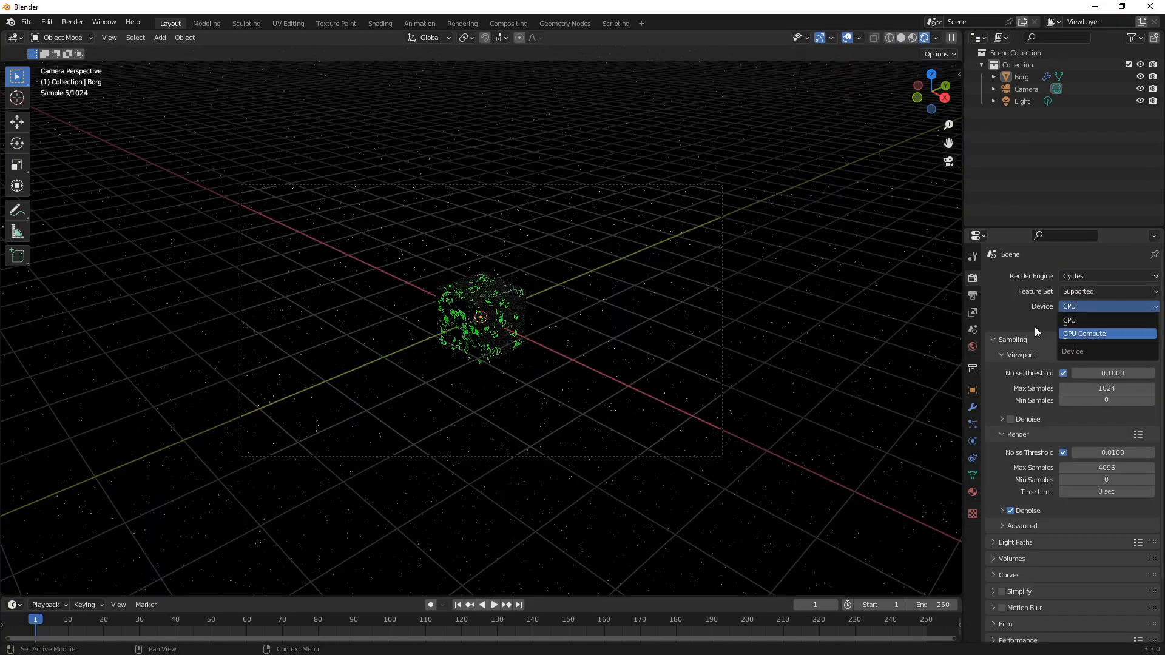
{"action": "left_click", "coordinate": [1085, 334]}
Set the maximum samples for the Cycles final render to 100
{"action": "double_click", "coordinate": [1114, 454]}
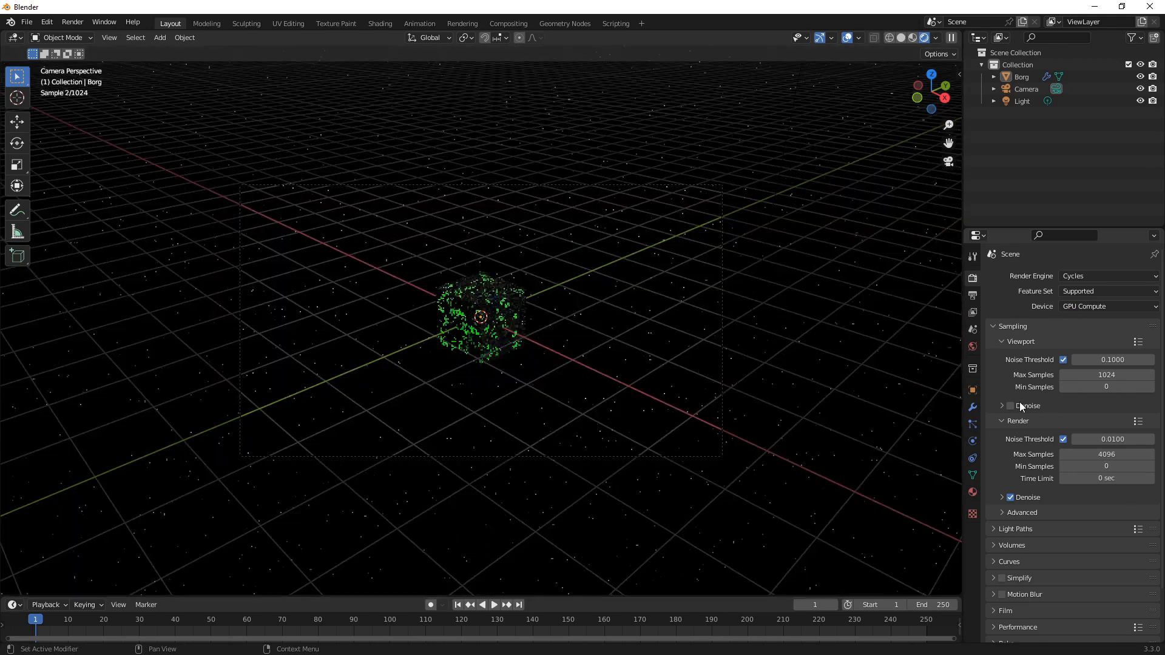
{"action": "type", "text": "100"}
{"action": "key", "text": "Return"}
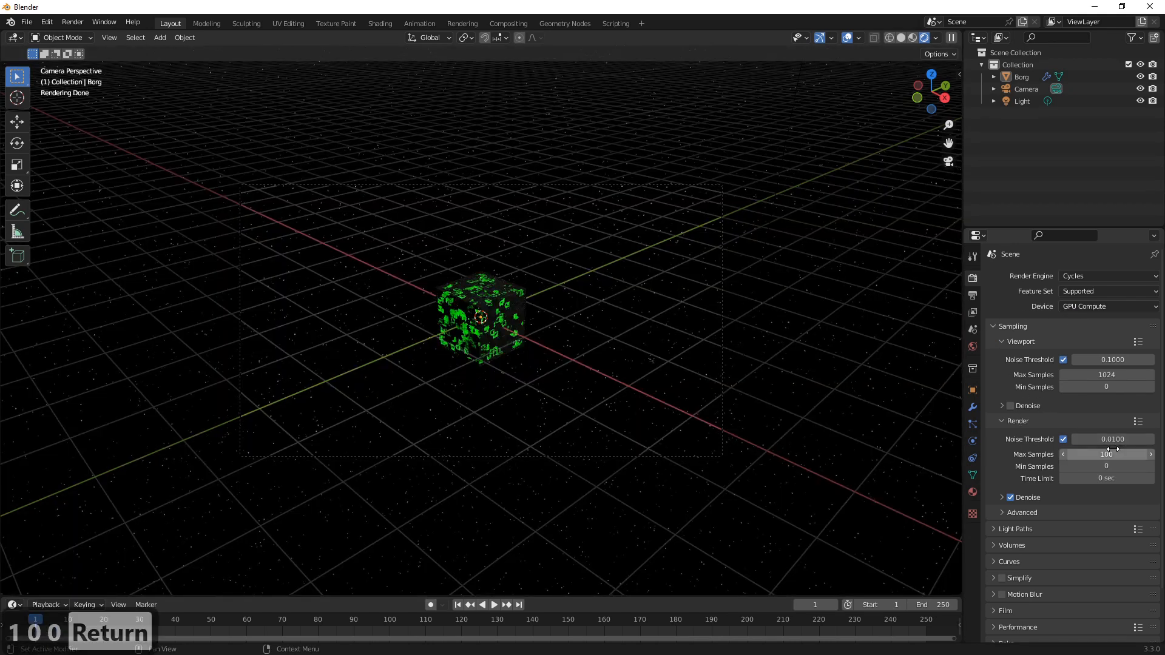
In the Compositing workspace, space out the Render Layers and Composite nodes and add a Glare node for the link between them
{"action": "left_click", "coordinate": [510, 23]}
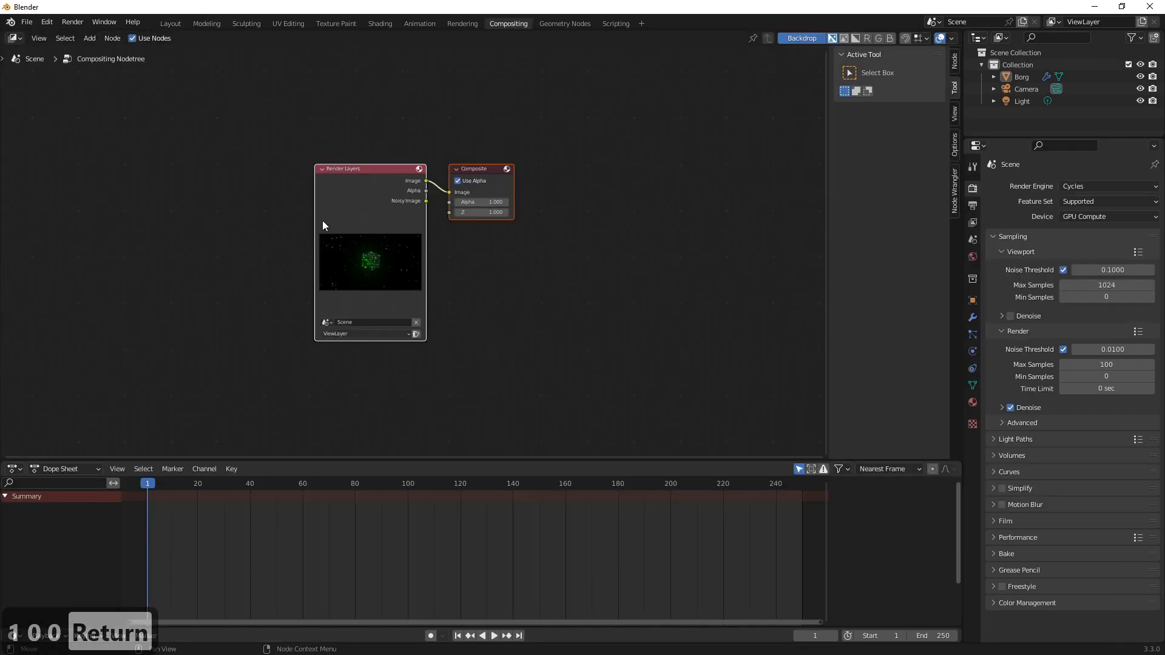
{"action": "left_click_drag", "start_coordinate": [373, 170], "coordinate": [223, 157]}
{"action": "left_click_drag", "start_coordinate": [330, 156], "coordinate": [537, 201]}
{"action": "key", "text": "shift+a"}
{"action": "left_click", "coordinate": [462, 144]}
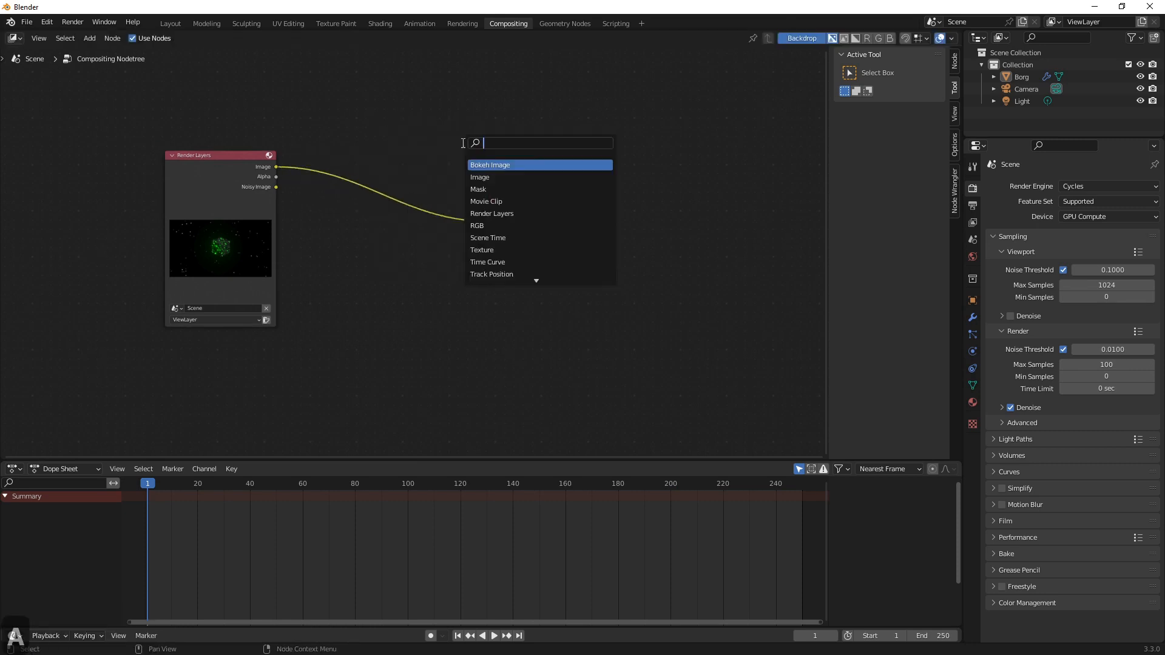
{"action": "type", "text": "GLARE"}
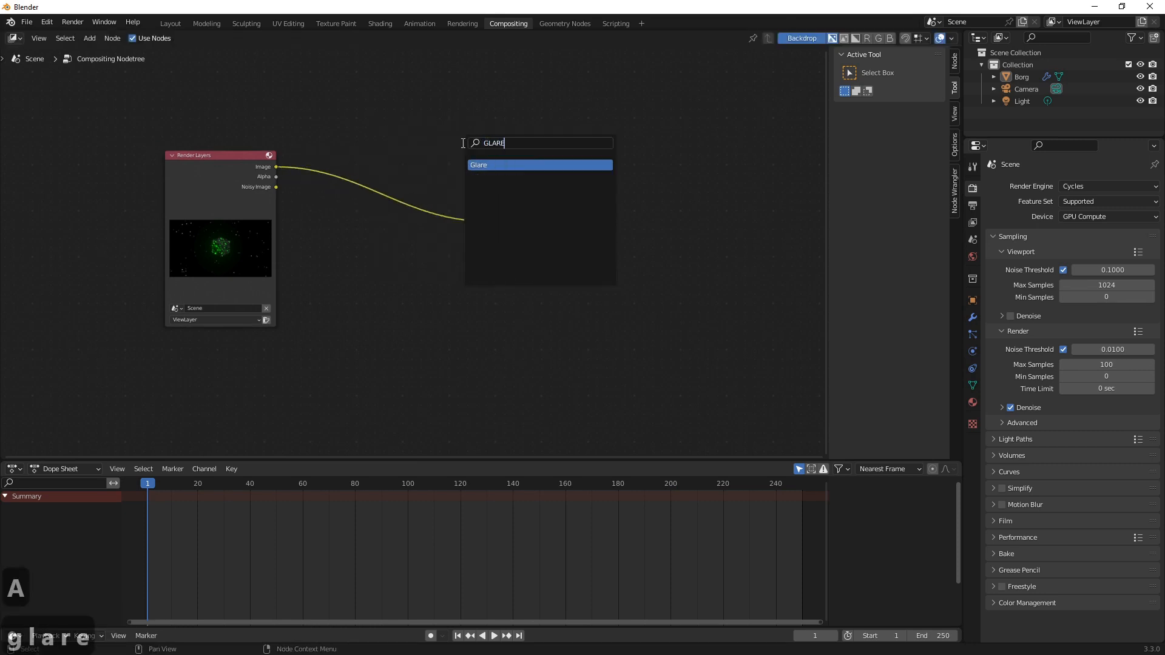
{"action": "left_click", "coordinate": [505, 164]}
Place the Glare node between Render Layers and Composite and set its type to Fog Glow
{"action": "left_click", "coordinate": [359, 179]}
{"action": "left_click", "coordinate": [358, 188]}
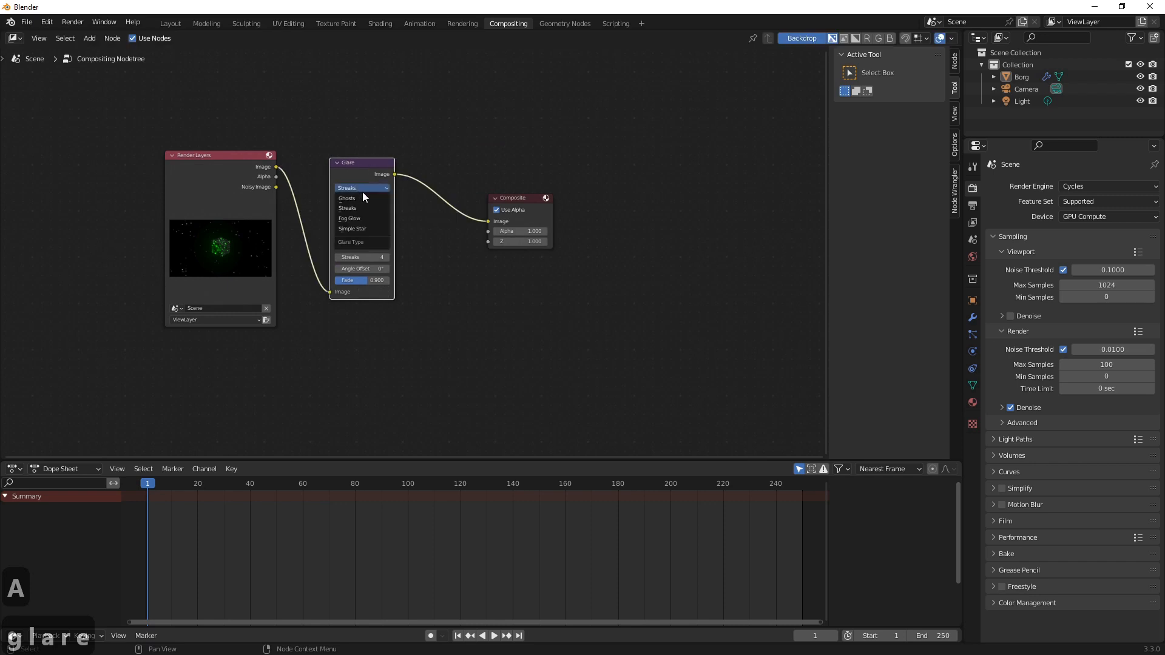
{"action": "left_click", "coordinate": [361, 219]}
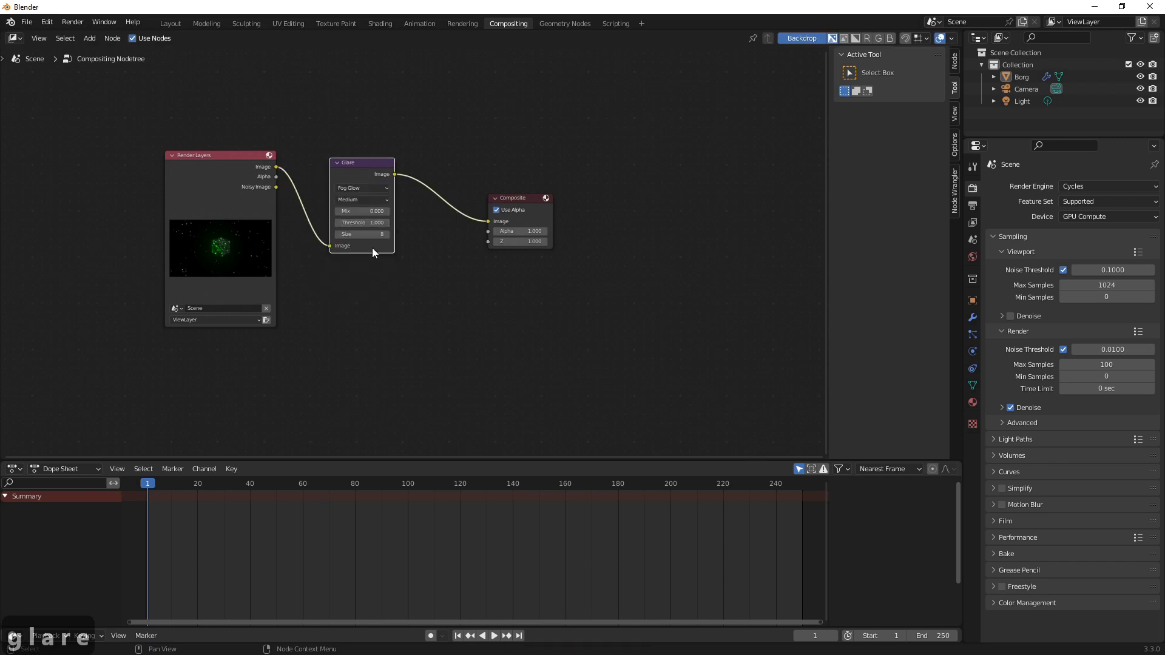
{"action": "scroll", "coordinate": [350, 195], "scroll_direction": "up", "scroll_amount": 5}
{"action": "middle_click_drag", "start_coordinate": [376, 221], "coordinate": [520, 240]}
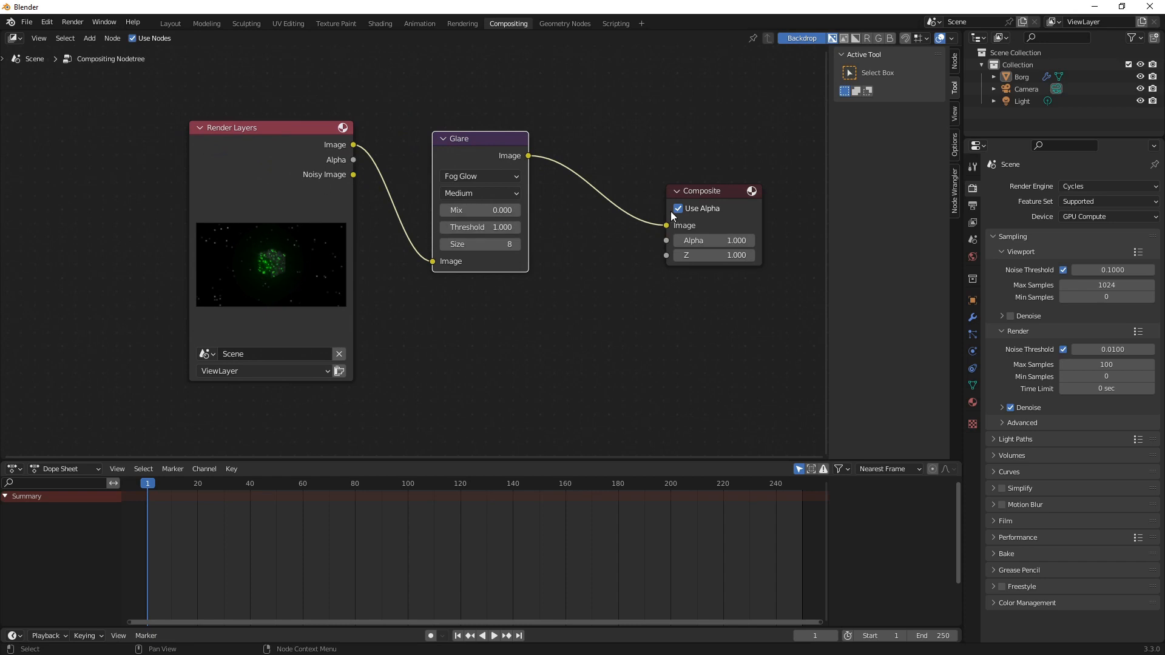
Add a Viewer node below Composite and connect the Glare node's Image output to its Image input
{"action": "left_click", "coordinate": [569, 297]}
{"action": "key", "text": "shift+a"}
{"action": "type", "text": "view"}
{"action": "key", "text": "Return"}
{"action": "left_click", "coordinate": [570, 298]}
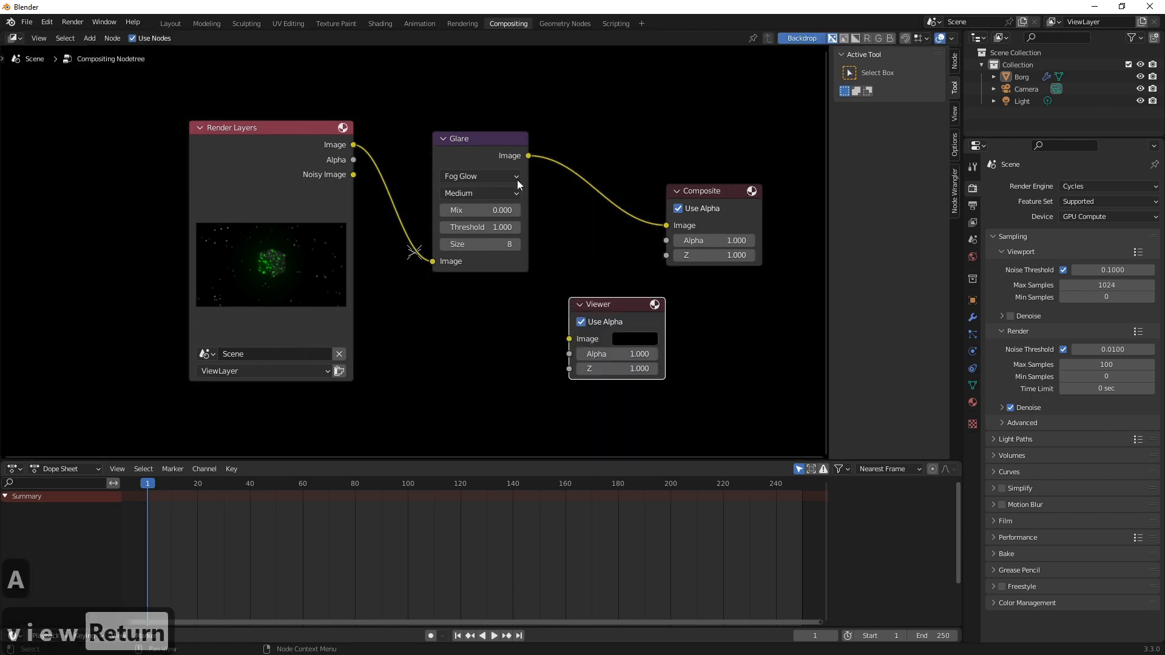
{"action": "left_click_drag", "start_coordinate": [528, 156], "coordinate": [571, 344]}
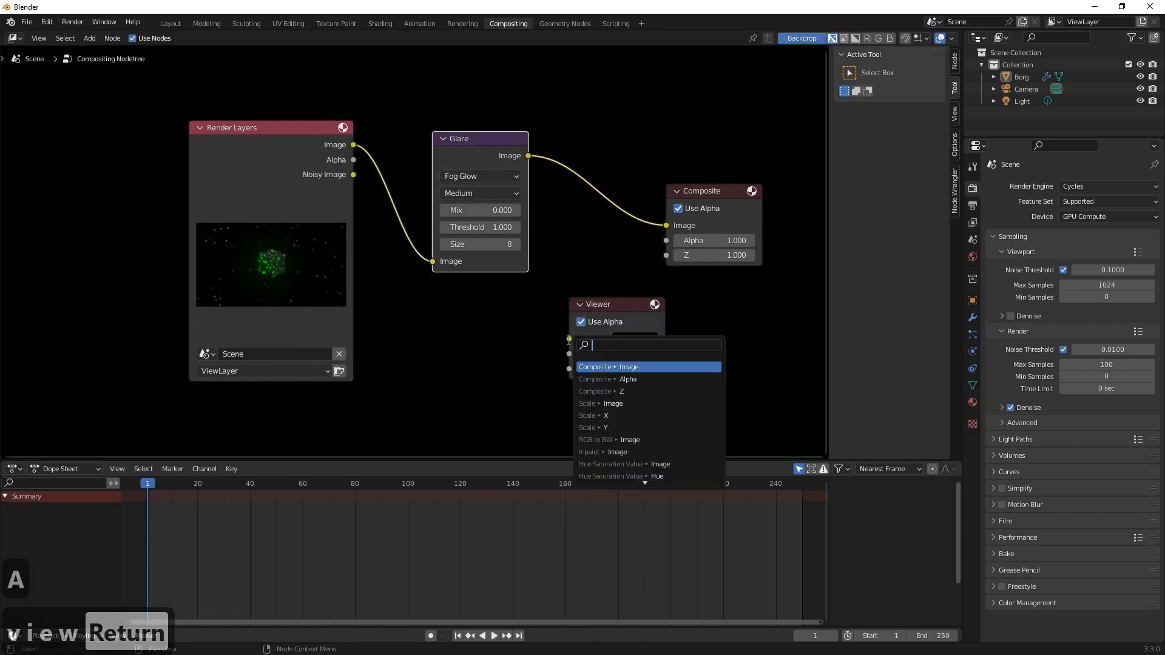
{"action": "left_click_drag", "start_coordinate": [529, 156], "coordinate": [570, 340]}
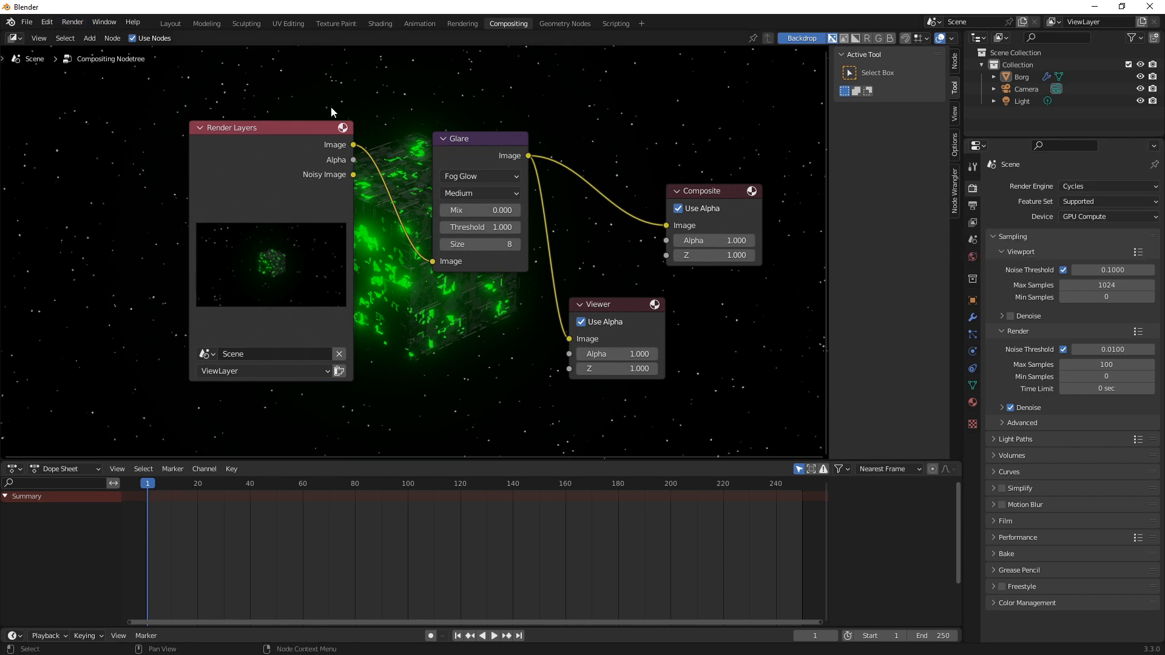
Check the Cycles render devices in the system preferences, then close the preferences
{"action": "left_click", "coordinate": [27, 22]}
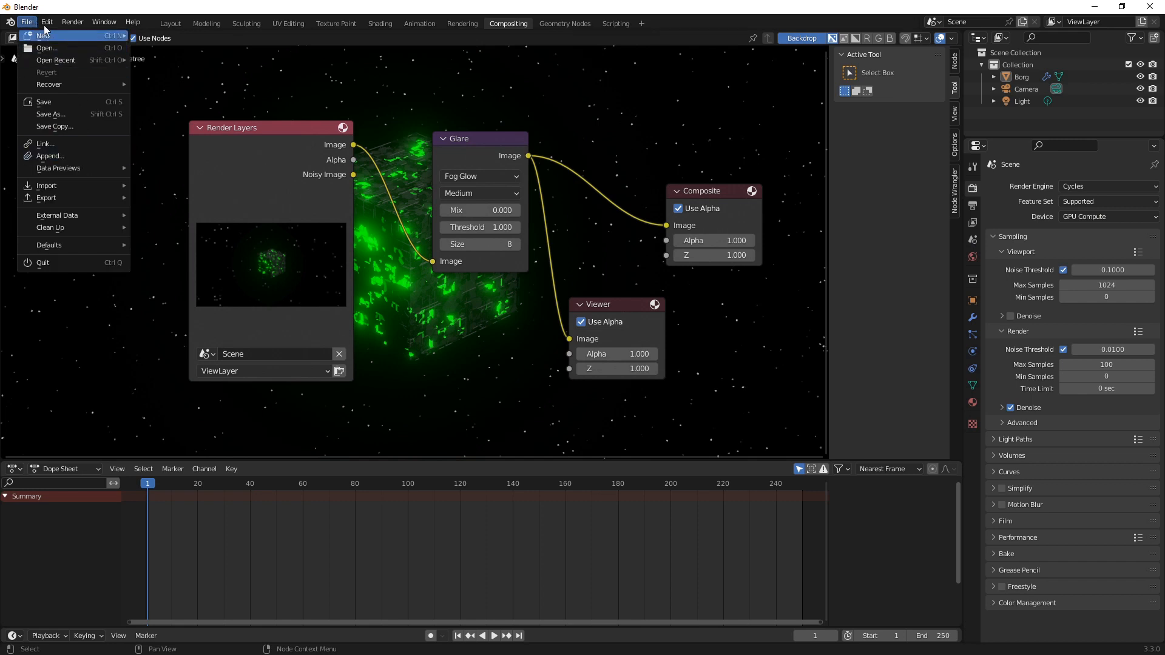
{"action": "mouse_move", "coordinate": [48, 24]}
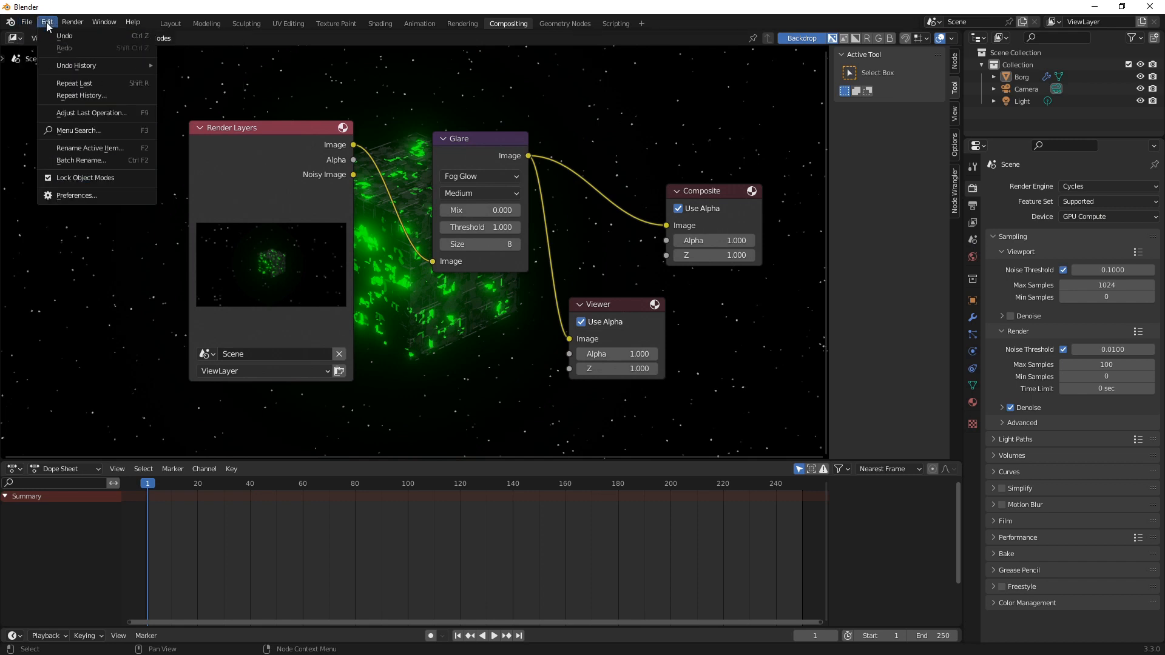
{"action": "left_click", "coordinate": [109, 195]}
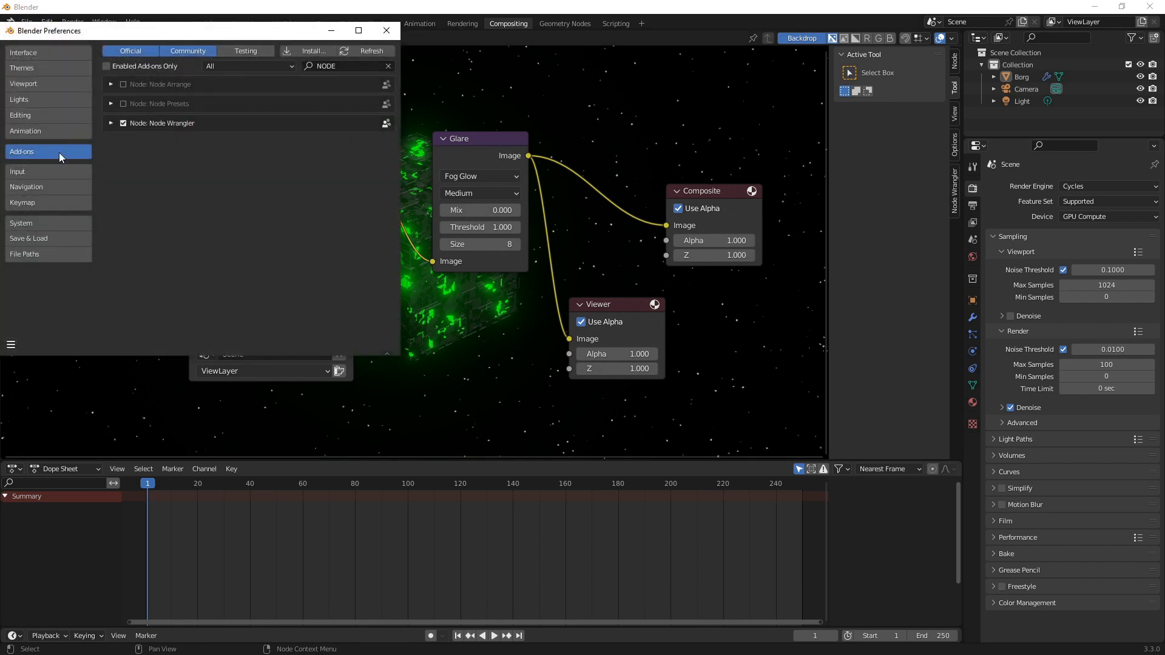
{"action": "left_click", "coordinate": [50, 224]}
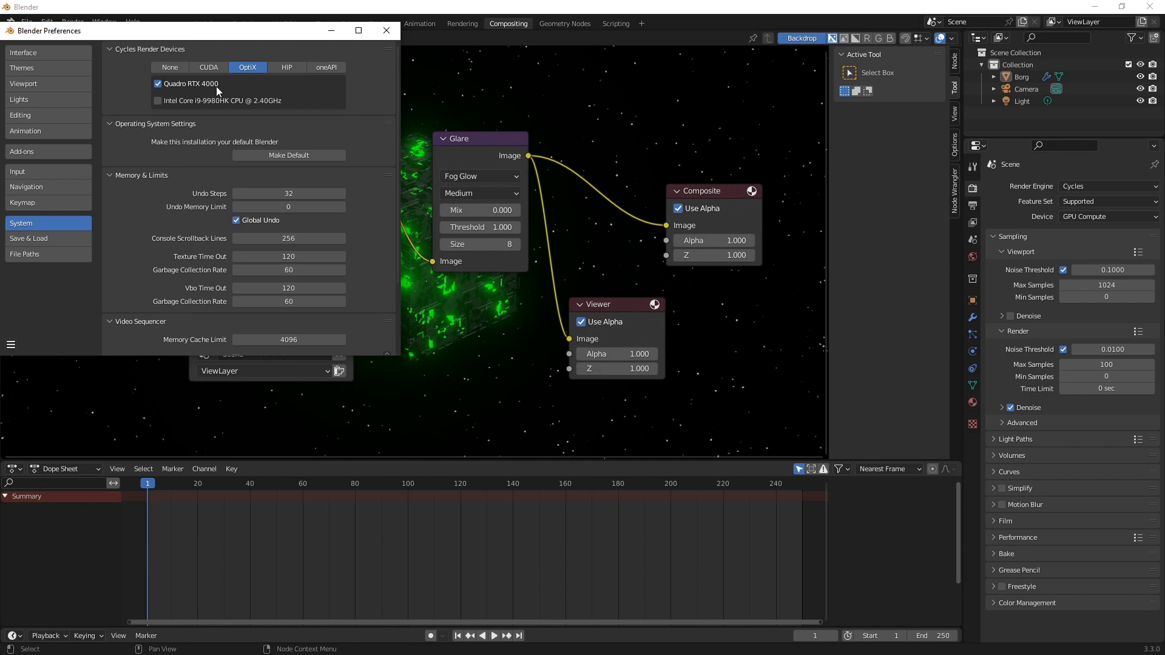
{"action": "left_click", "coordinate": [386, 30]}
Render the frame in Cycles with the Fog Glow glare and close the render result
{"action": "left_click", "coordinate": [71, 23]}
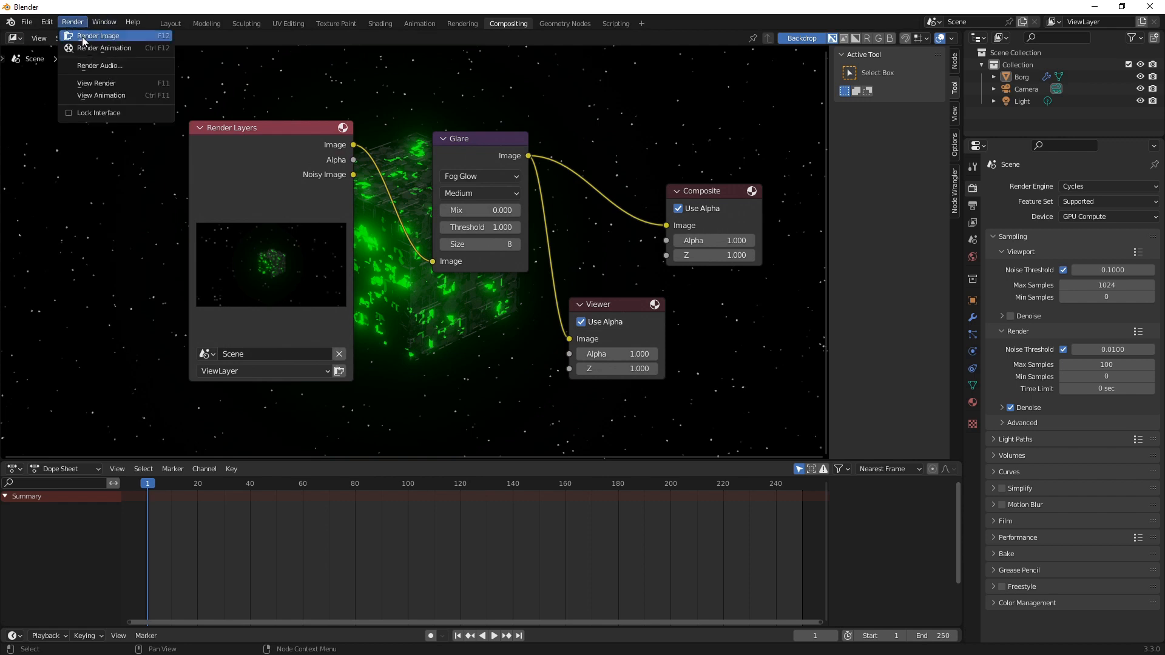
{"action": "left_click", "coordinate": [83, 39]}
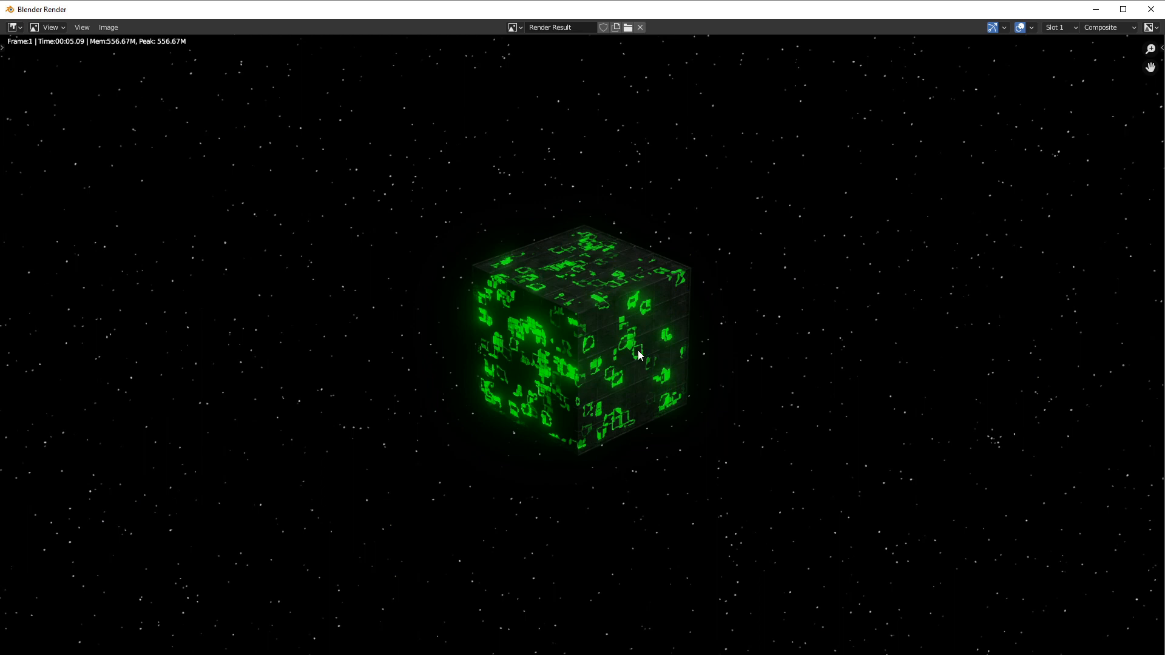
{"action": "left_click", "coordinate": [1152, 9]}
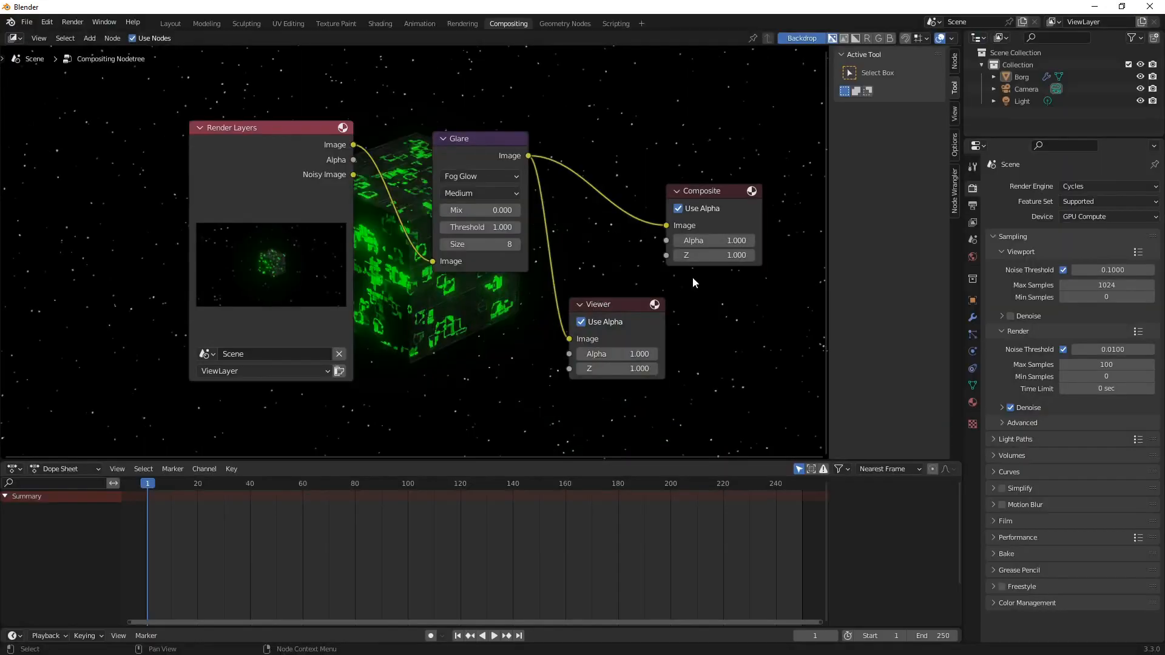
Switch the render engine back to Eevee, then render the frame with the compositing nodes enabled and close the result
{"action": "left_click", "coordinate": [1073, 186]}
{"action": "left_click", "coordinate": [1084, 198]}
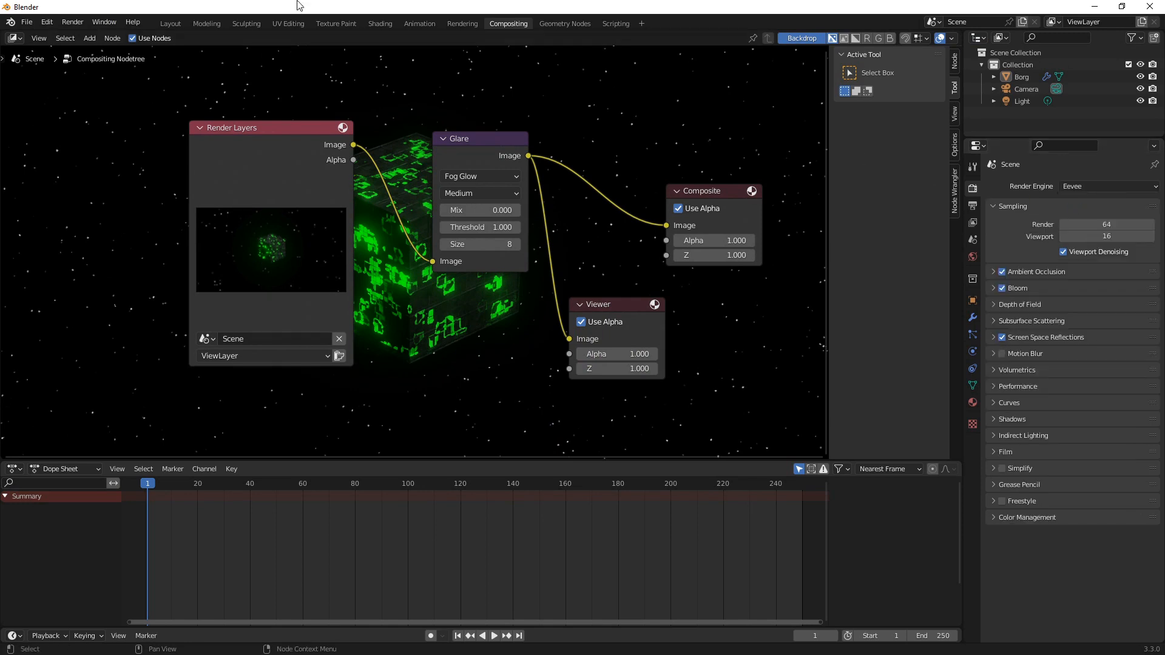
{"action": "left_click", "coordinate": [73, 22]}
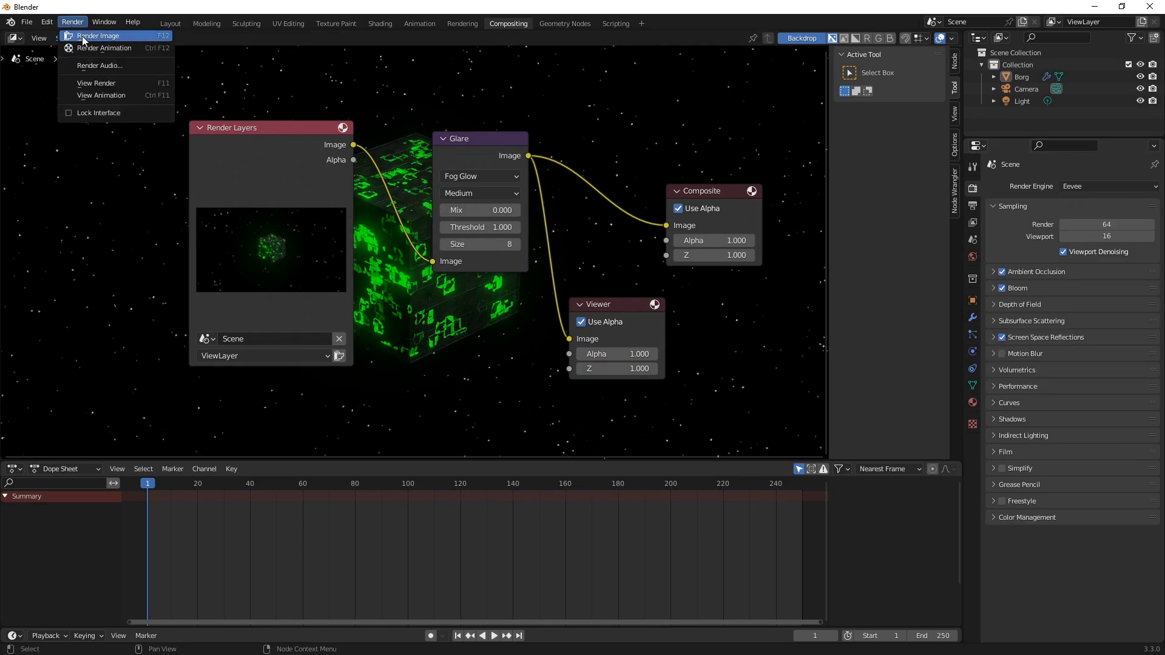
{"action": "left_click", "coordinate": [85, 36]}
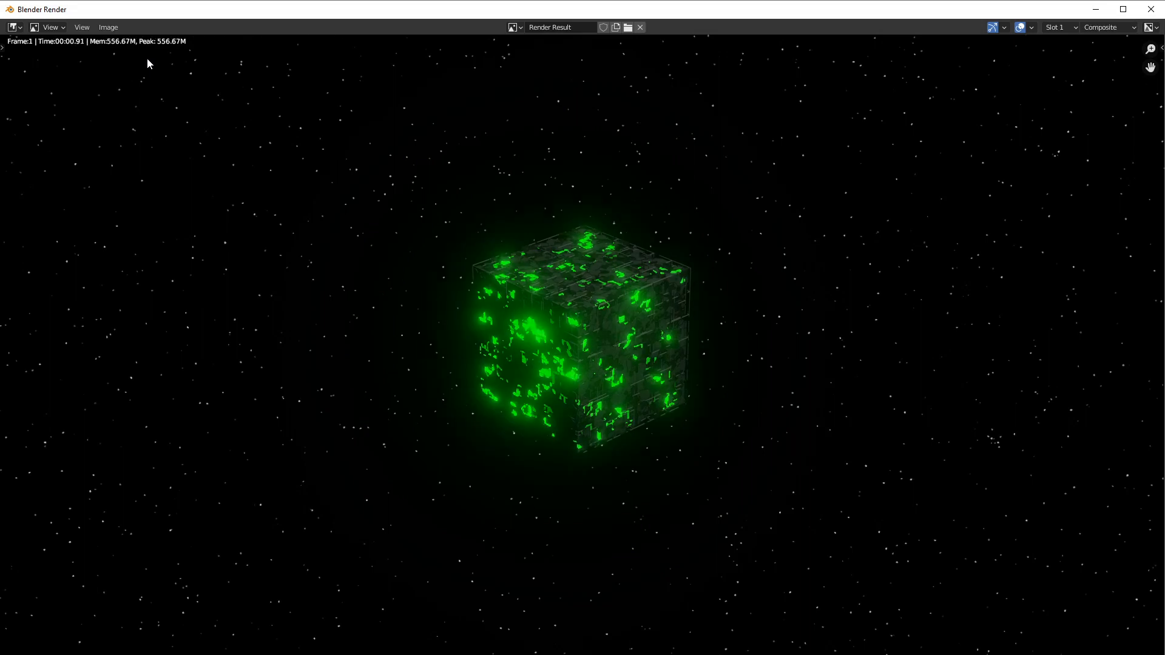
{"action": "left_click", "coordinate": [1151, 9]}
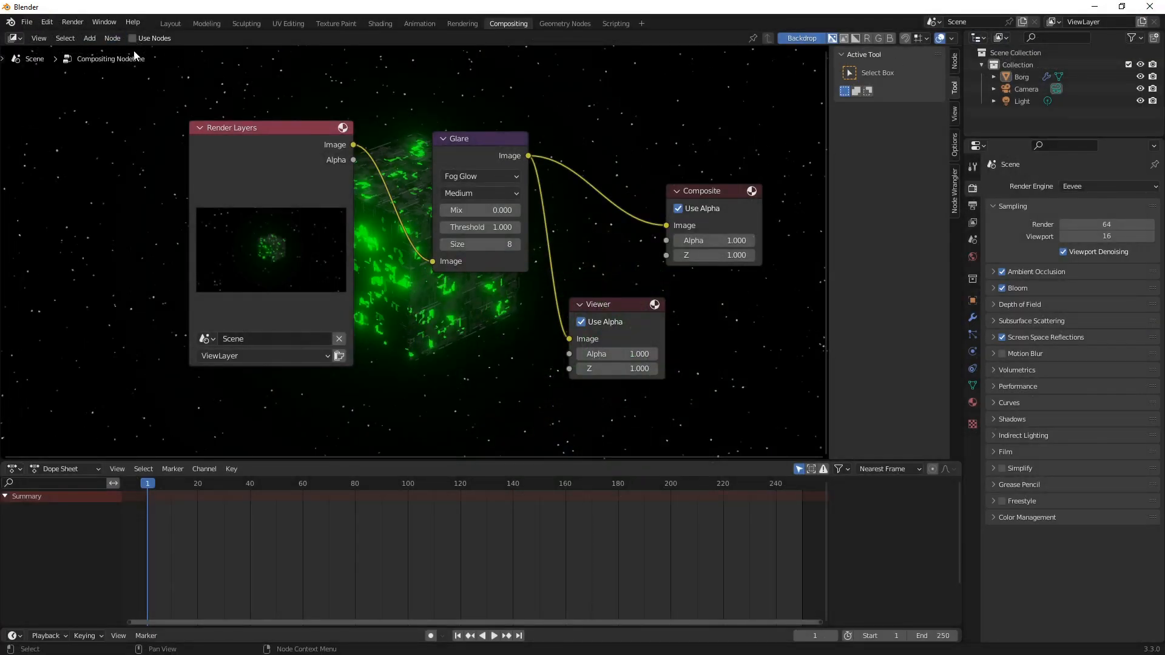
Turn off the use of compositing nodes and render the Eevee frame again
{"action": "left_click", "coordinate": [72, 22]}
{"action": "left_click", "coordinate": [91, 37]}
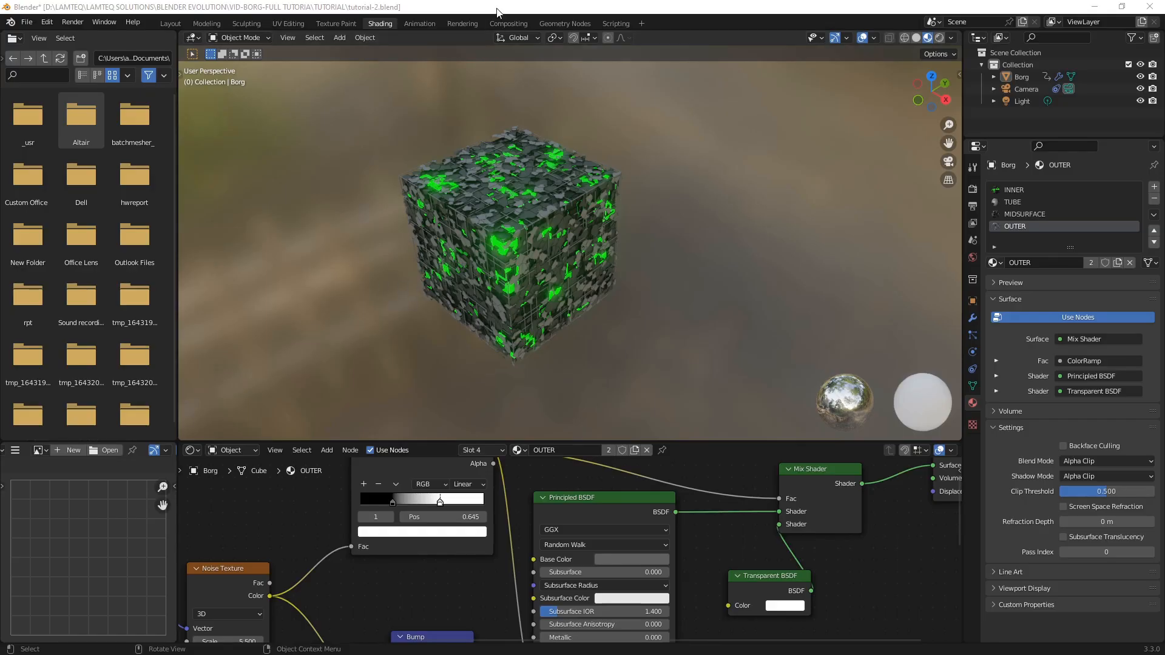
Switch to the Geometry Nodes workspace, select the Borg object and frame it in the 3D view
{"action": "left_click", "coordinate": [563, 24]}
{"action": "scroll", "coordinate": [506, 397], "scroll_direction": "down", "scroll_amount": 5}
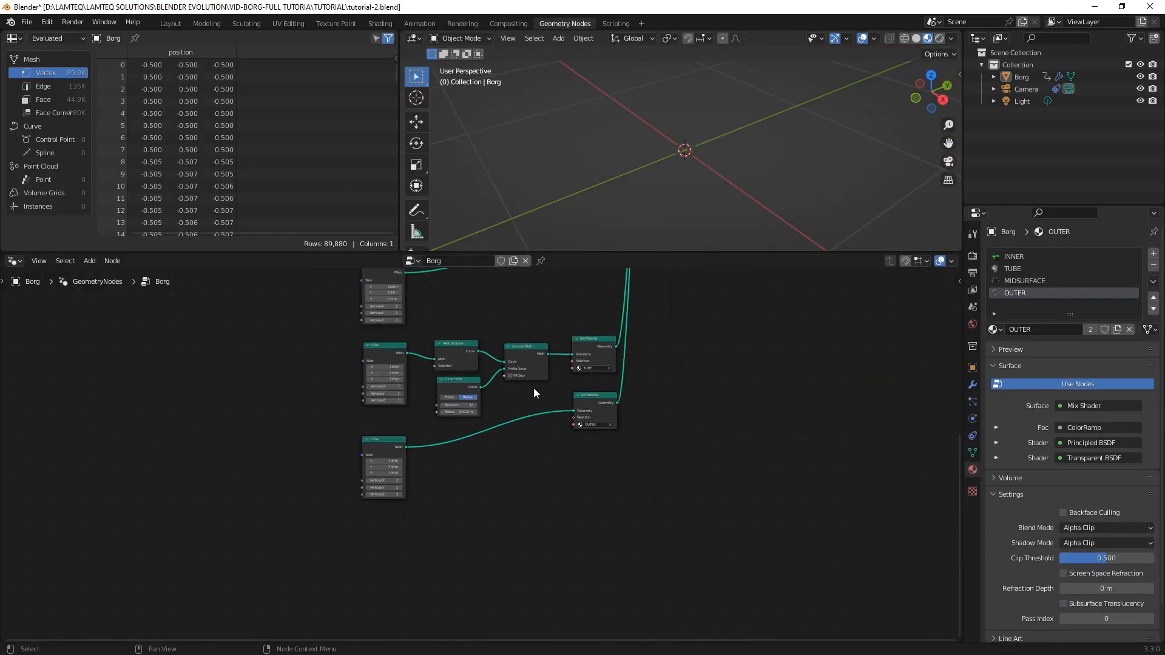
{"action": "scroll", "coordinate": [534, 388], "scroll_direction": "up", "scroll_amount": 2}
{"action": "scroll", "coordinate": [498, 364], "scroll_direction": "up", "scroll_amount": 2}
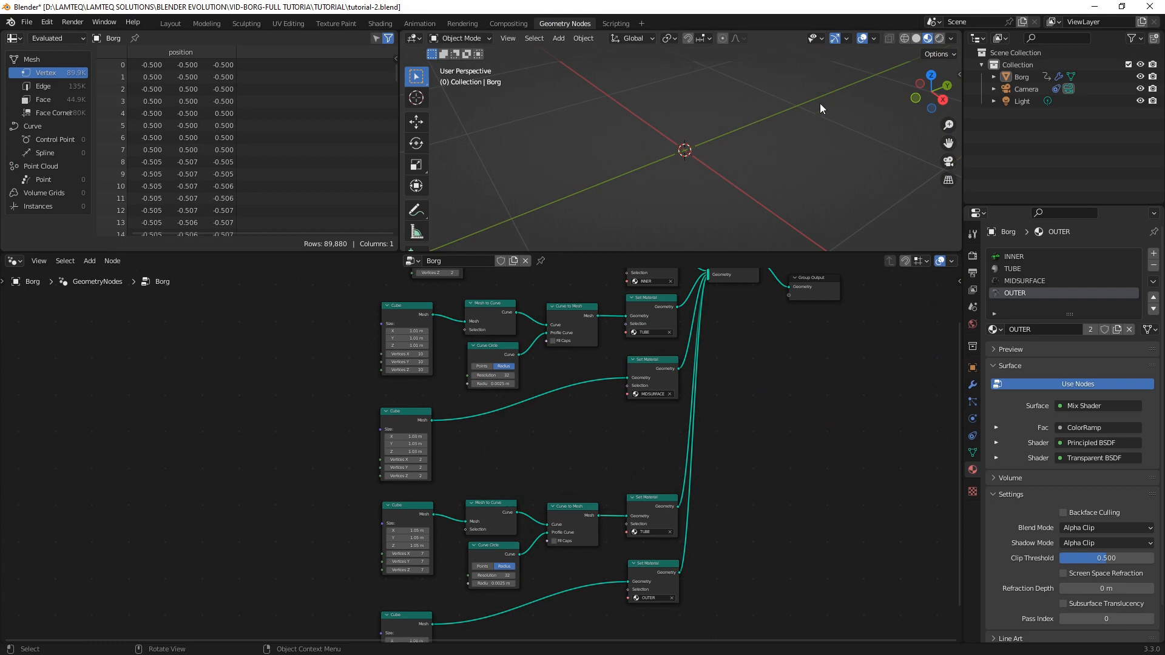
{"action": "left_click", "coordinate": [1007, 76]}
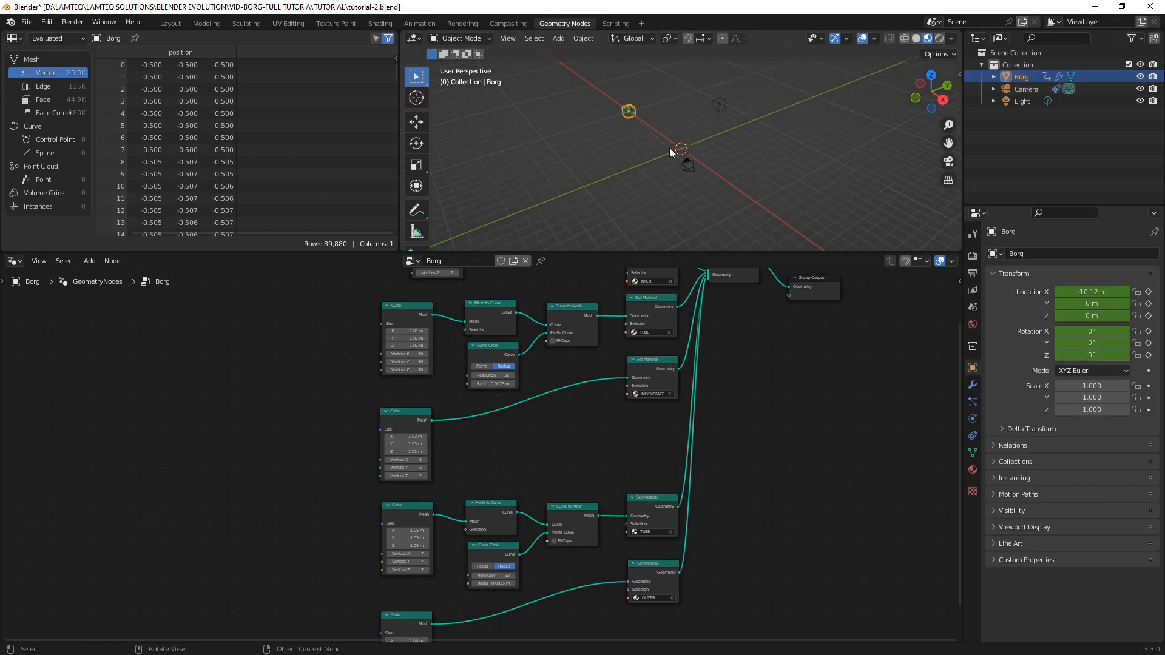
{"action": "key", "text": "KP_Decimal"}
{"action": "scroll", "coordinate": [642, 113], "scroll_direction": "up", "scroll_amount": 3}
{"action": "middle_click_drag", "start_coordinate": [599, 125], "coordinate": [632, 137], "text": "shift"}
{"action": "scroll", "coordinate": [665, 141], "scroll_direction": "up", "scroll_amount": 2}
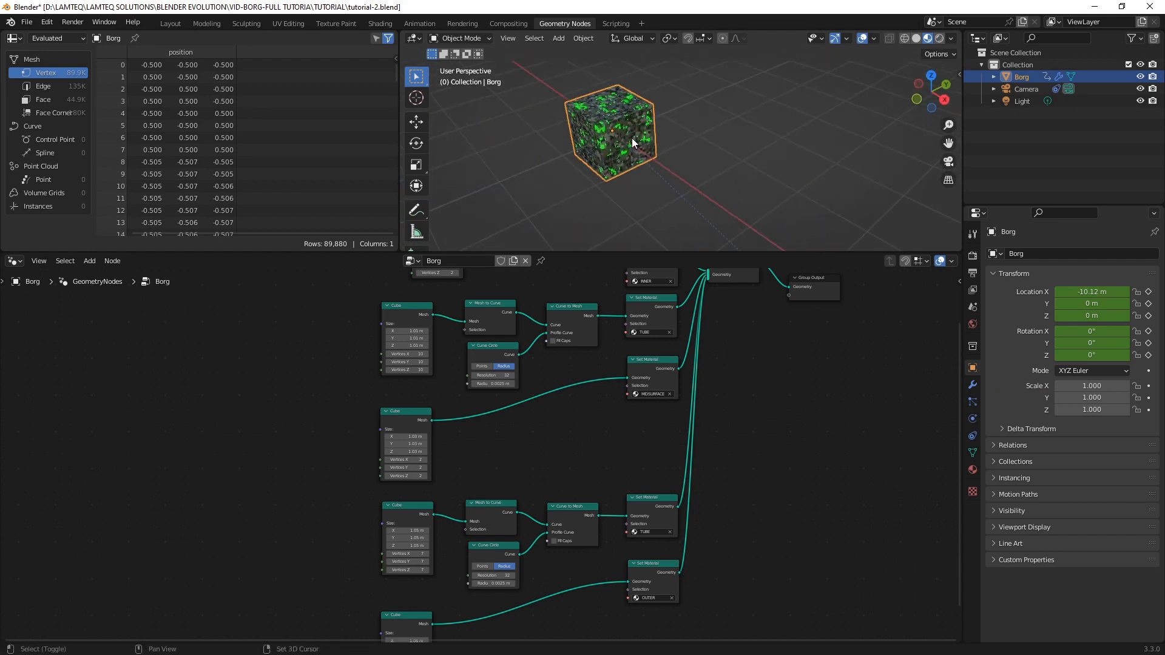
{"action": "scroll", "coordinate": [555, 446], "scroll_direction": "up", "scroll_amount": 2}
{"action": "scroll", "coordinate": [548, 447], "scroll_direction": "down", "scroll_amount": 1}
{"action": "middle_click_drag", "start_coordinate": [512, 478], "coordinate": [636, 560]}
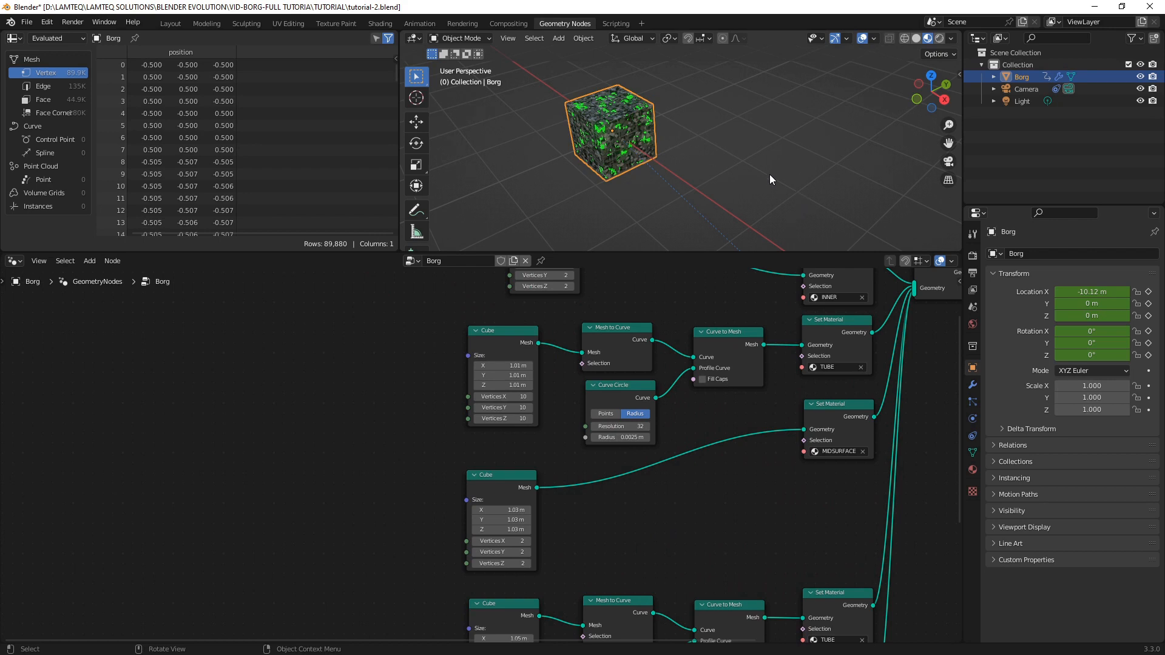
Duplicate the Borg cube along the X axis, placing the copy at about X -7.16 m
{"action": "left_click", "coordinate": [753, 172]}
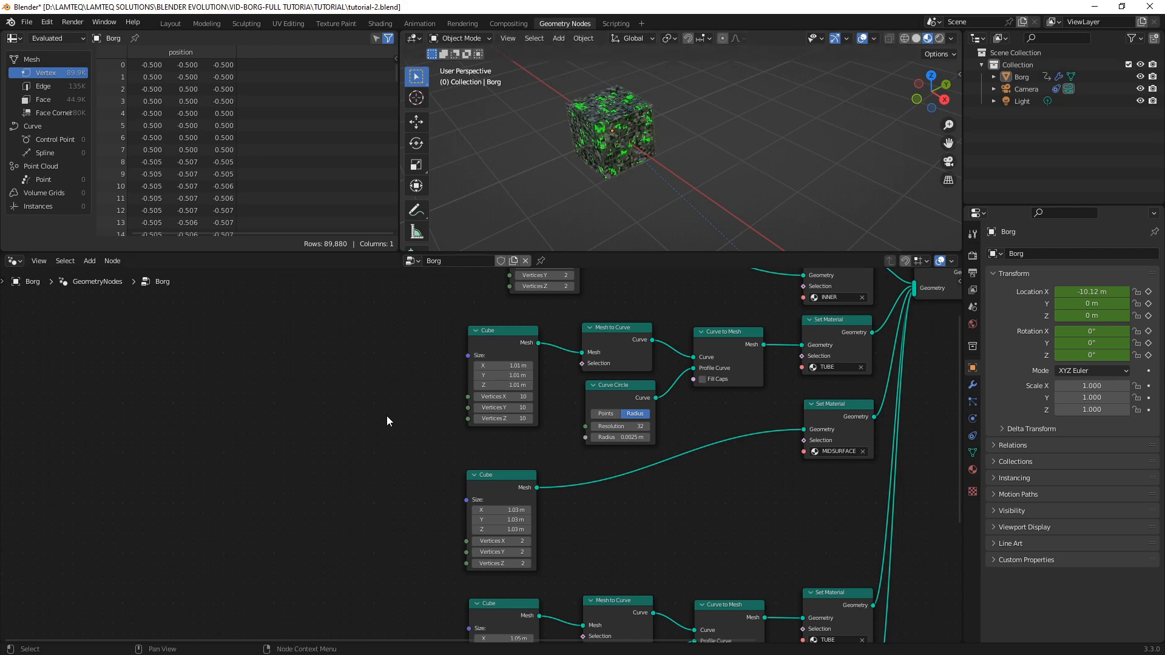
{"action": "left_click", "coordinate": [613, 146]}
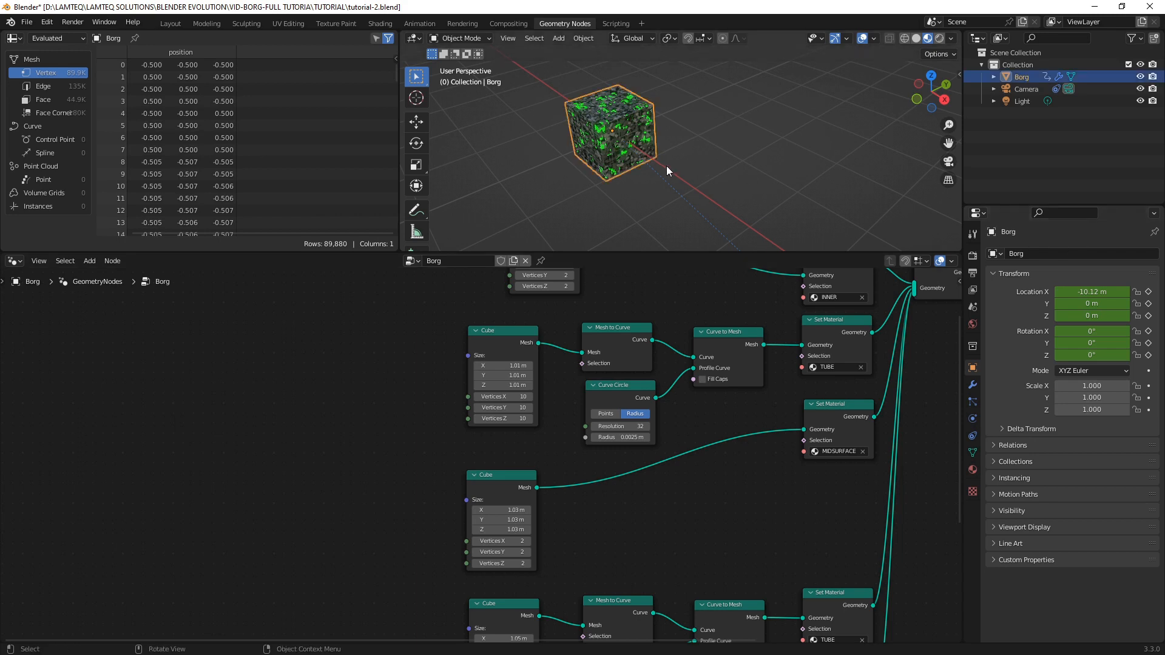
{"action": "key", "text": "shift+d"}
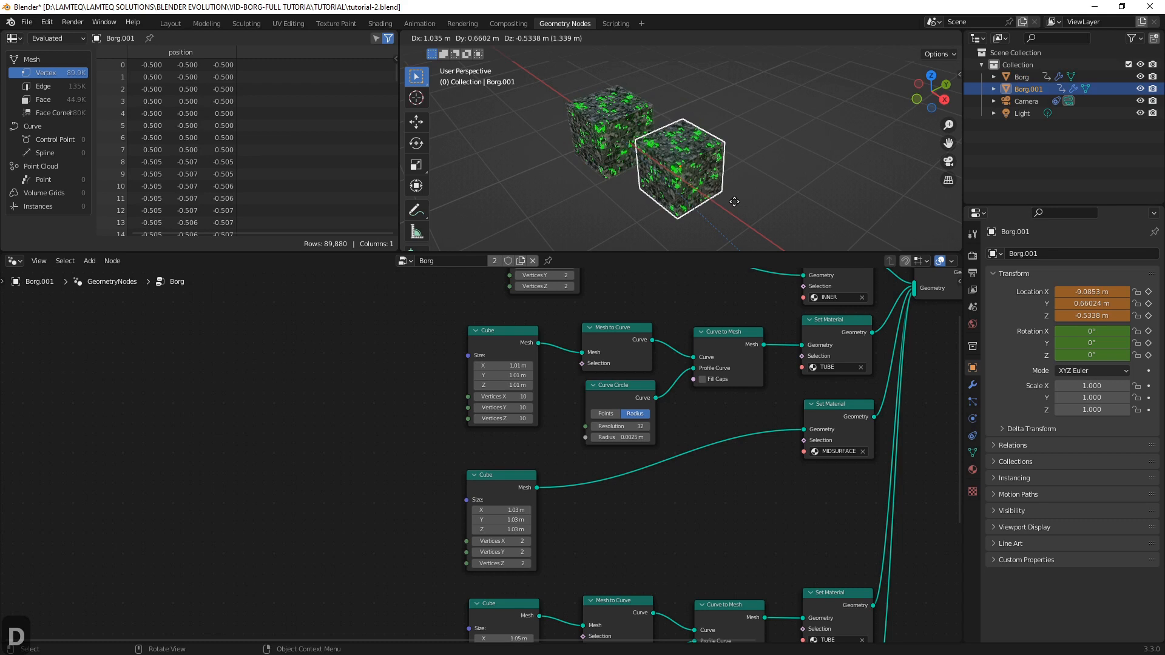
{"action": "key", "text": "x"}
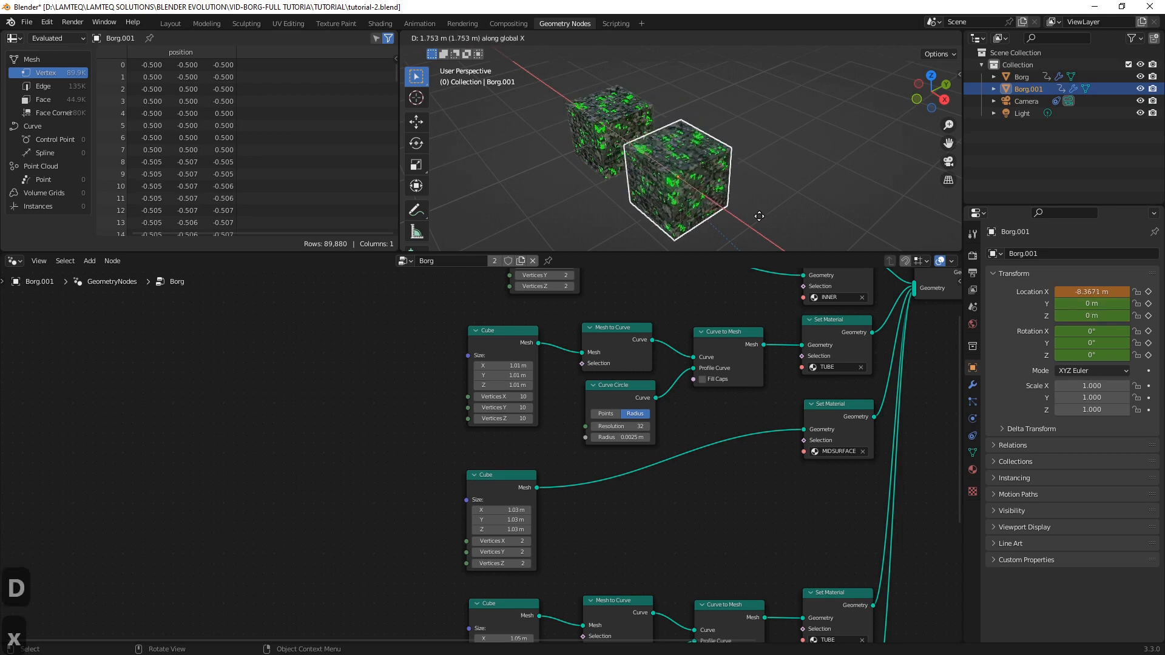
{"action": "left_click", "coordinate": [808, 240]}
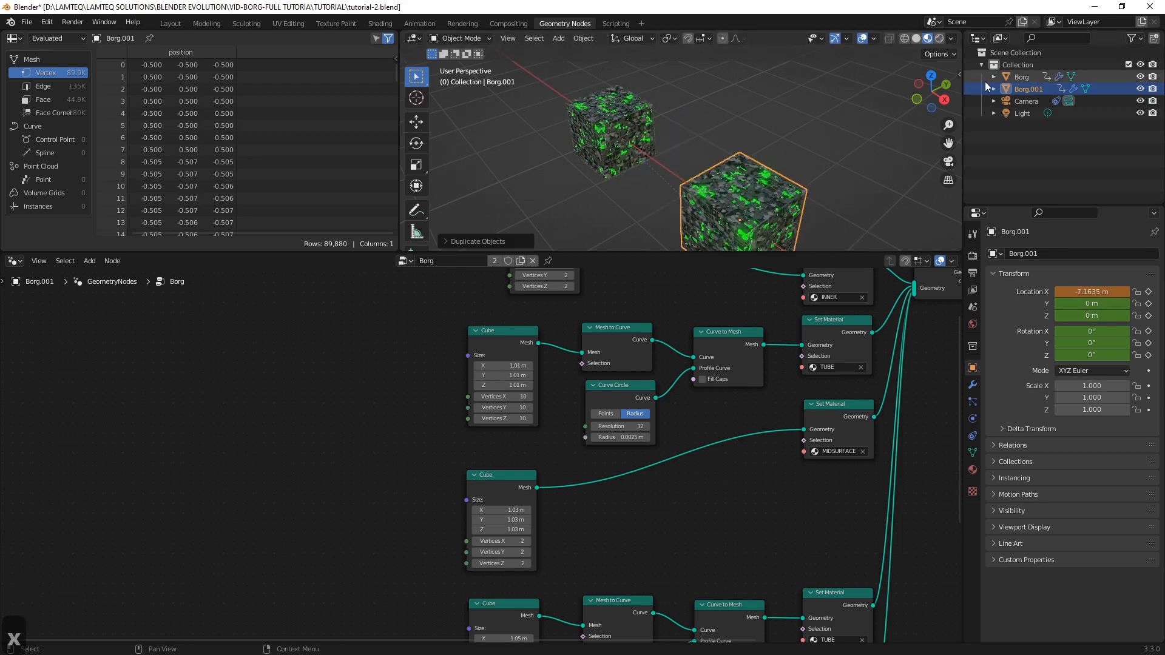
Rename the duplicated cube as TEST - BORG
{"action": "double_click", "coordinate": [1029, 89]}
{"action": "type", "text": "TEST - BORG"}
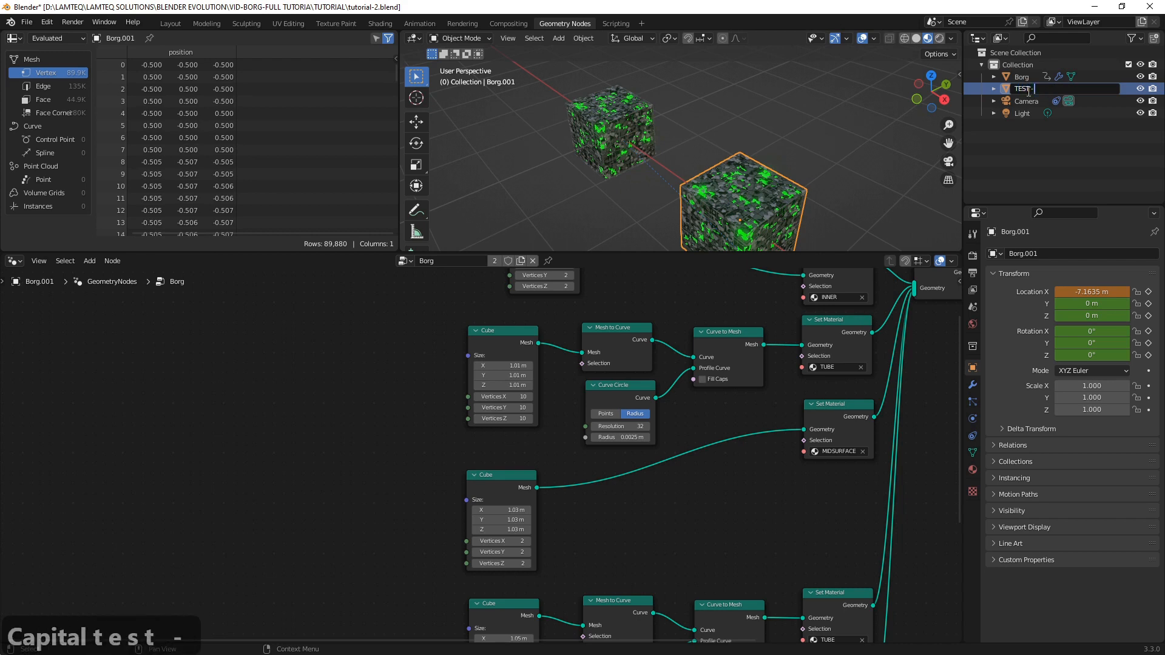
{"action": "key", "text": "Return"}
{"action": "key", "text": "Caps_Lock"}
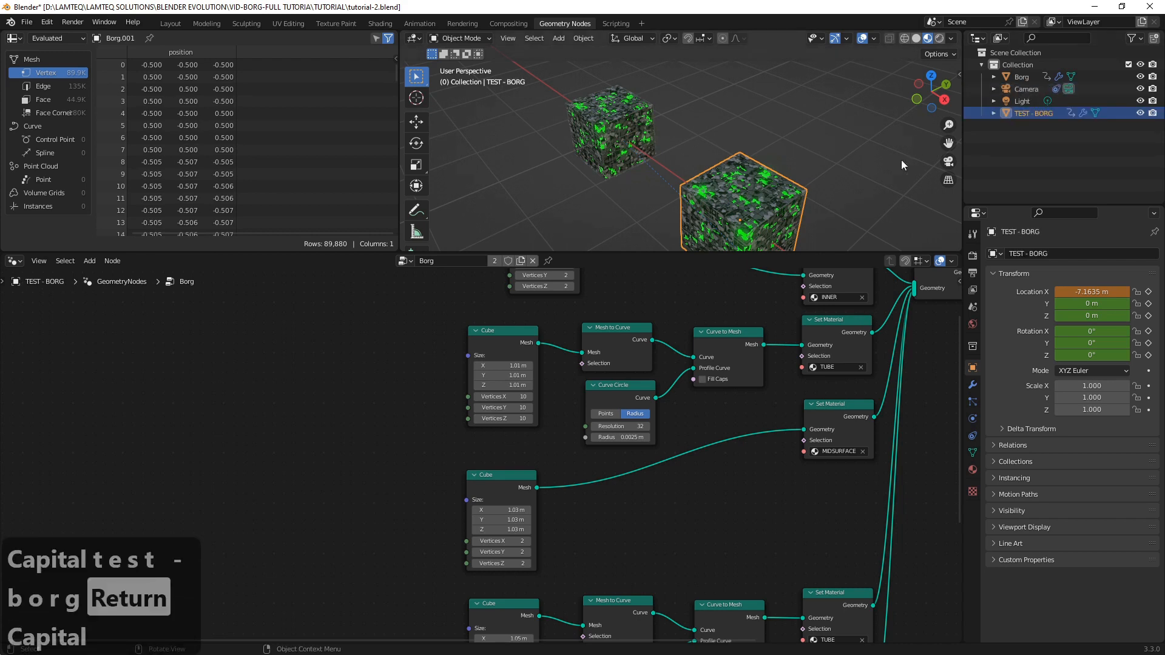
{"action": "left_click", "coordinate": [637, 180]}
{"action": "middle_click_drag", "start_coordinate": [722, 195], "coordinate": [752, 218]}
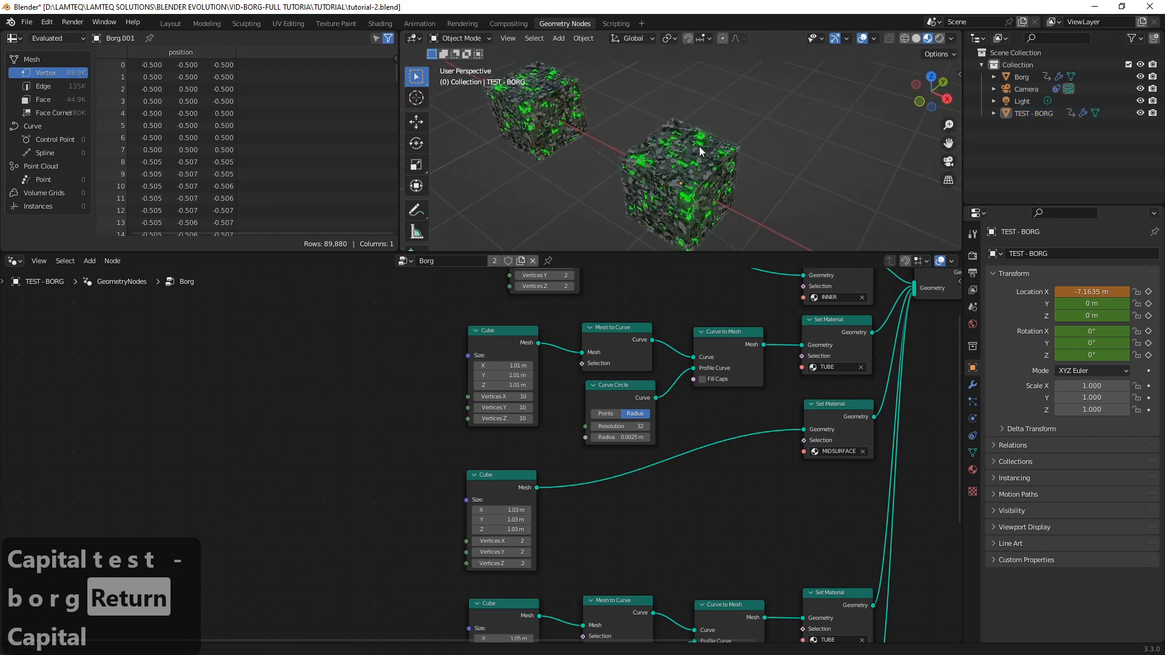
{"action": "left_click", "coordinate": [740, 191]}
{"action": "middle_click_drag", "start_coordinate": [740, 192], "coordinate": [685, 163]}
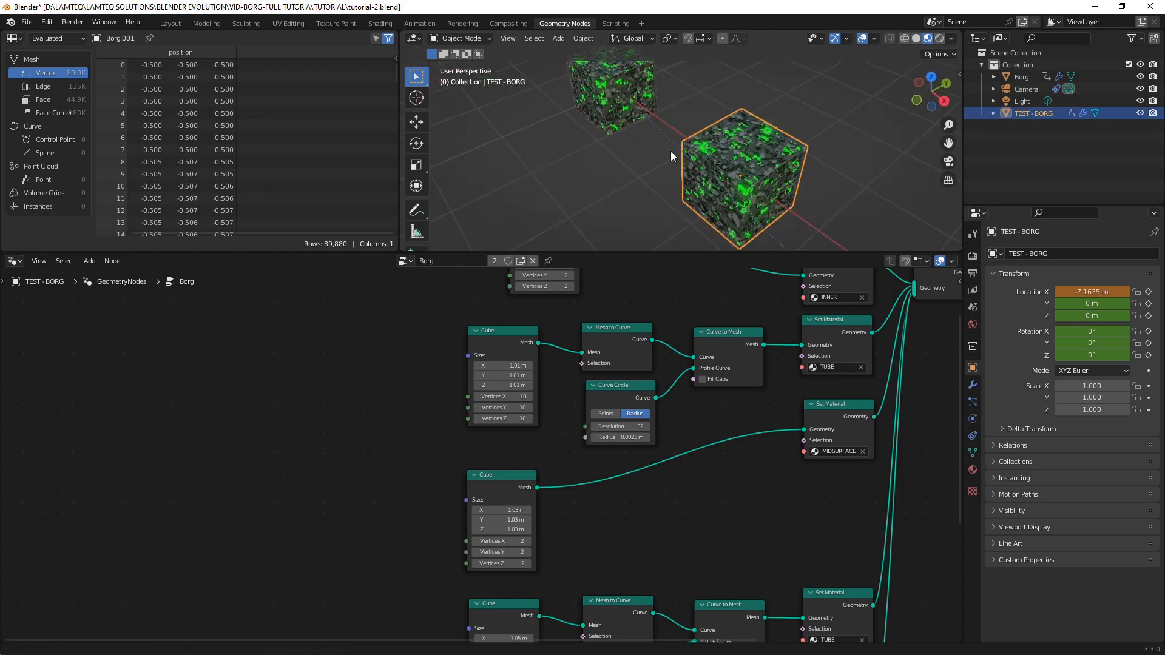
{"action": "left_click", "coordinate": [1040, 173]}
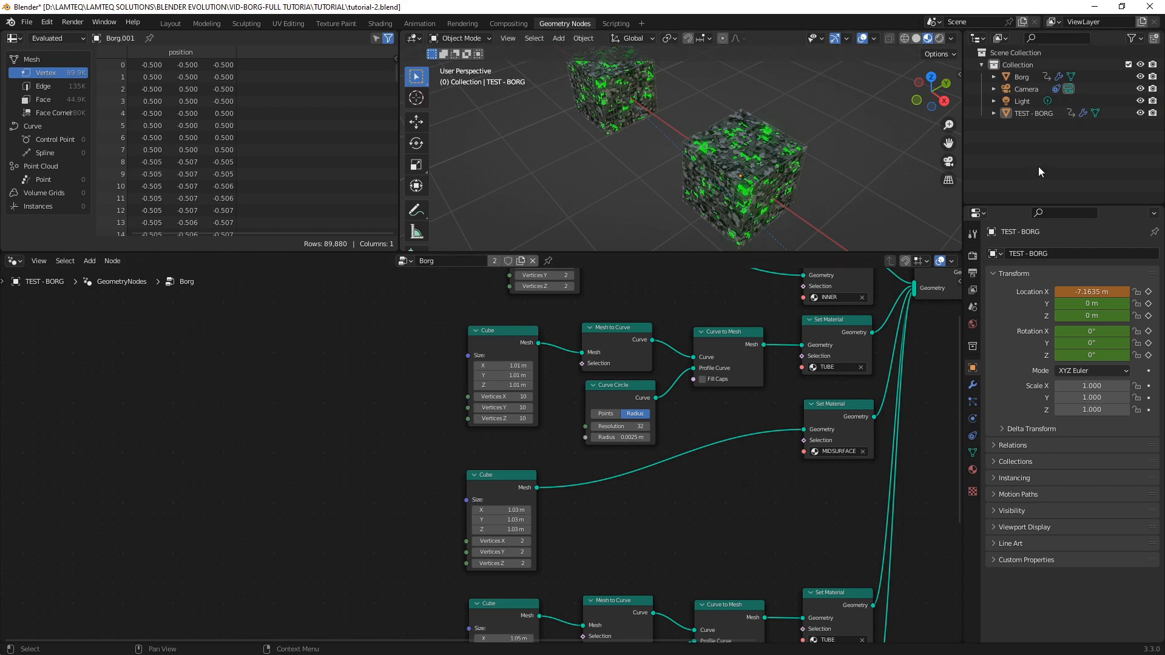
{"action": "key", "text": "shift+a"}
{"action": "key", "text": "shift+a"}
{"action": "mouse_move", "coordinate": [843, 104]}
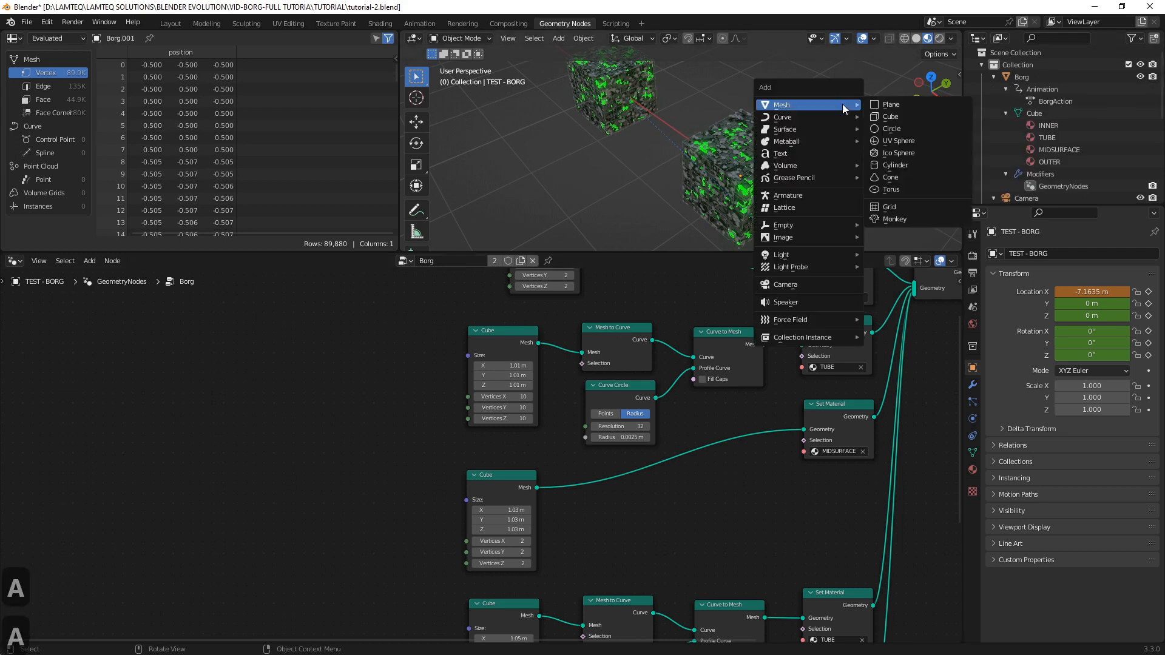
{"action": "left_click", "coordinate": [919, 188]}
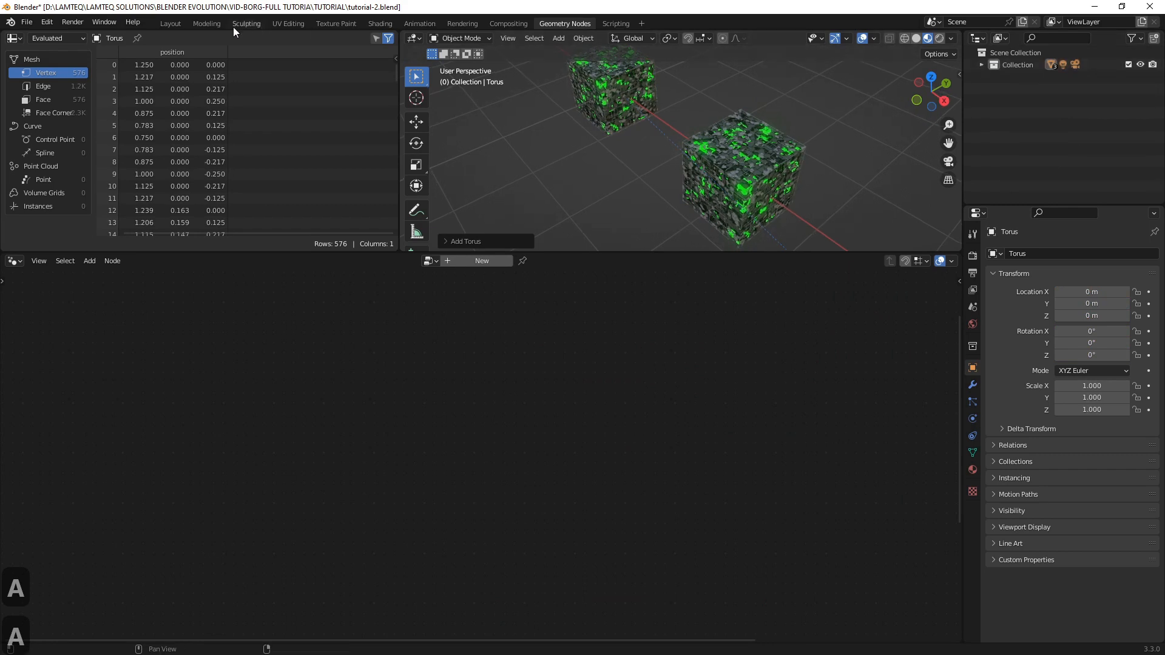
{"action": "left_click", "coordinate": [169, 23]}
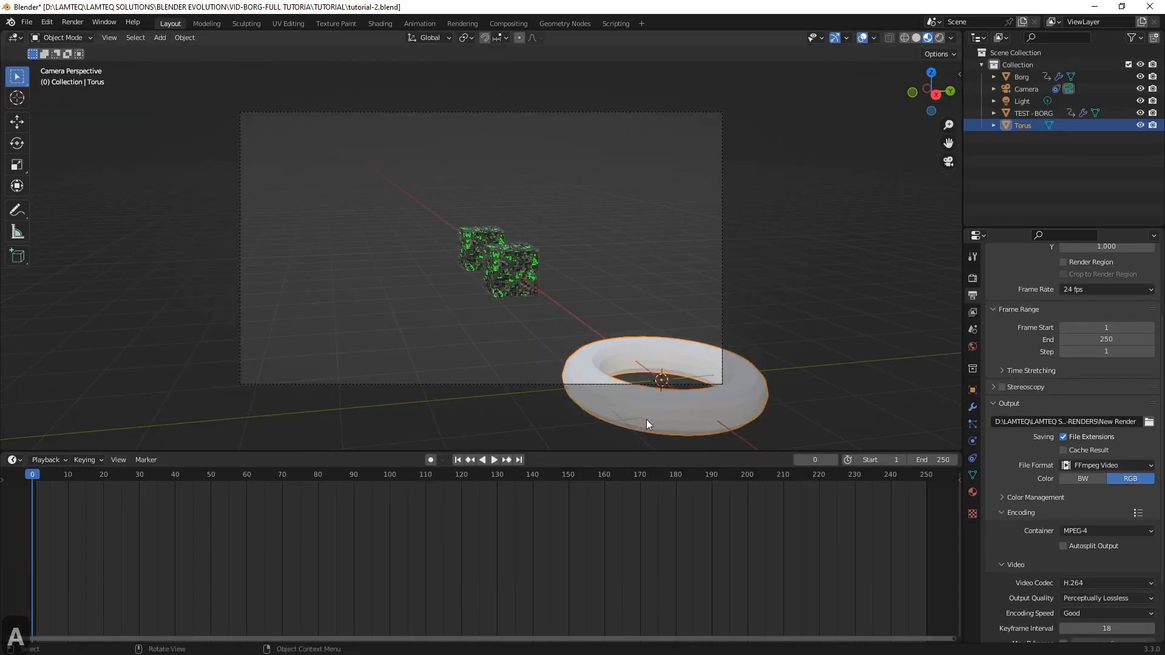
{"action": "key", "text": "Delete"}
Add a torus mesh to the scene in the Layout workspace with a minor radius of 0.45 m
{"action": "middle_click_drag", "start_coordinate": [494, 278], "coordinate": [529, 313]}
{"action": "key", "text": "shift+a"}
{"action": "mouse_move", "coordinate": [530, 315]}
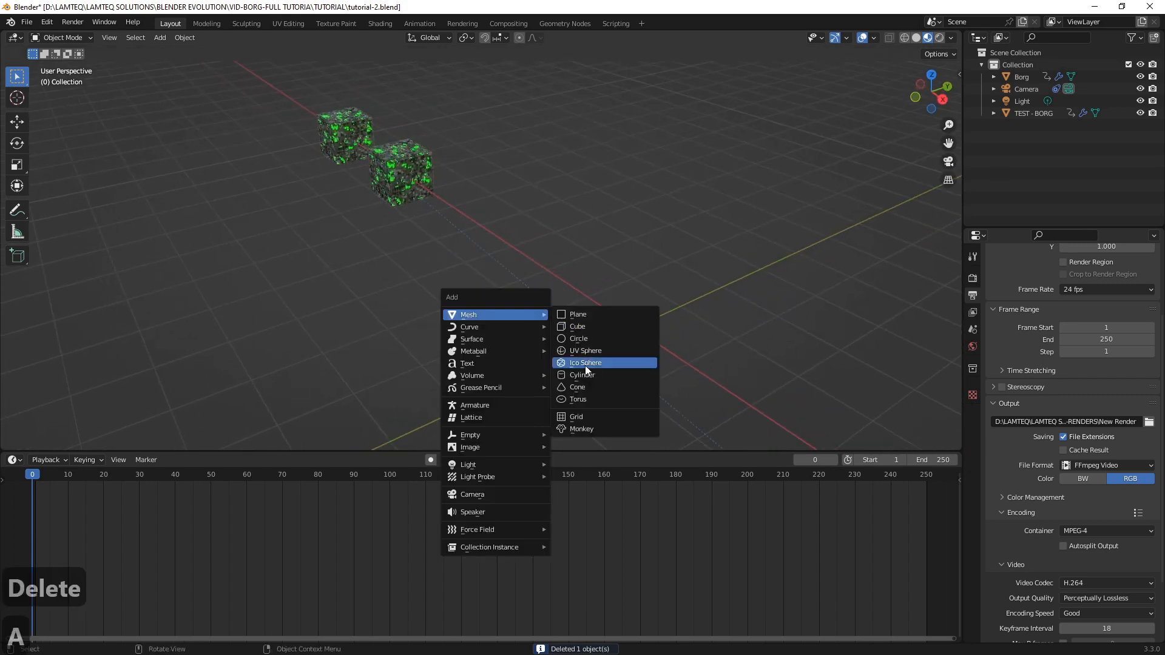
{"action": "left_click", "coordinate": [581, 398]}
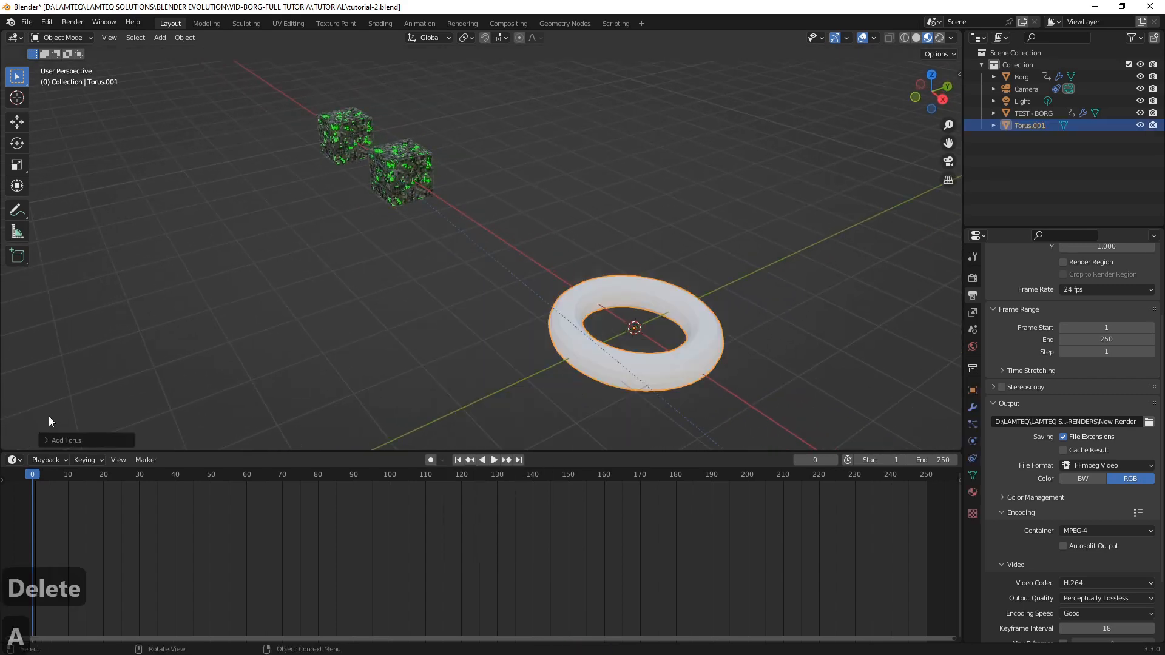
{"action": "left_click", "coordinate": [45, 445]}
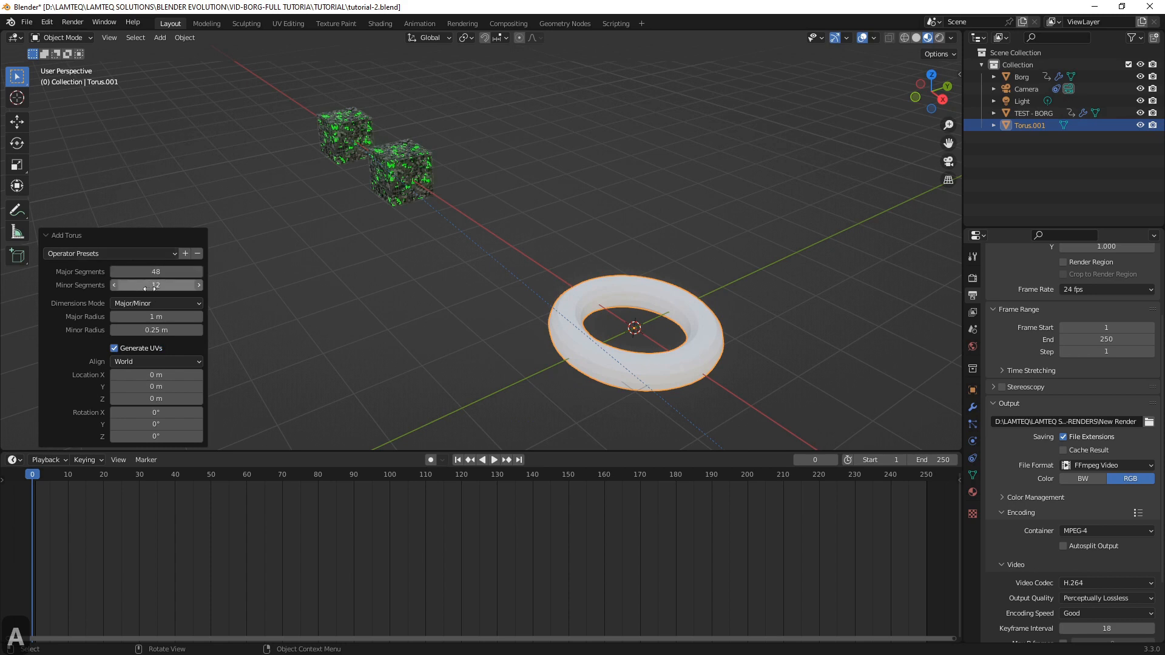
{"action": "left_click_drag", "start_coordinate": [148, 328], "coordinate": [193, 329]}
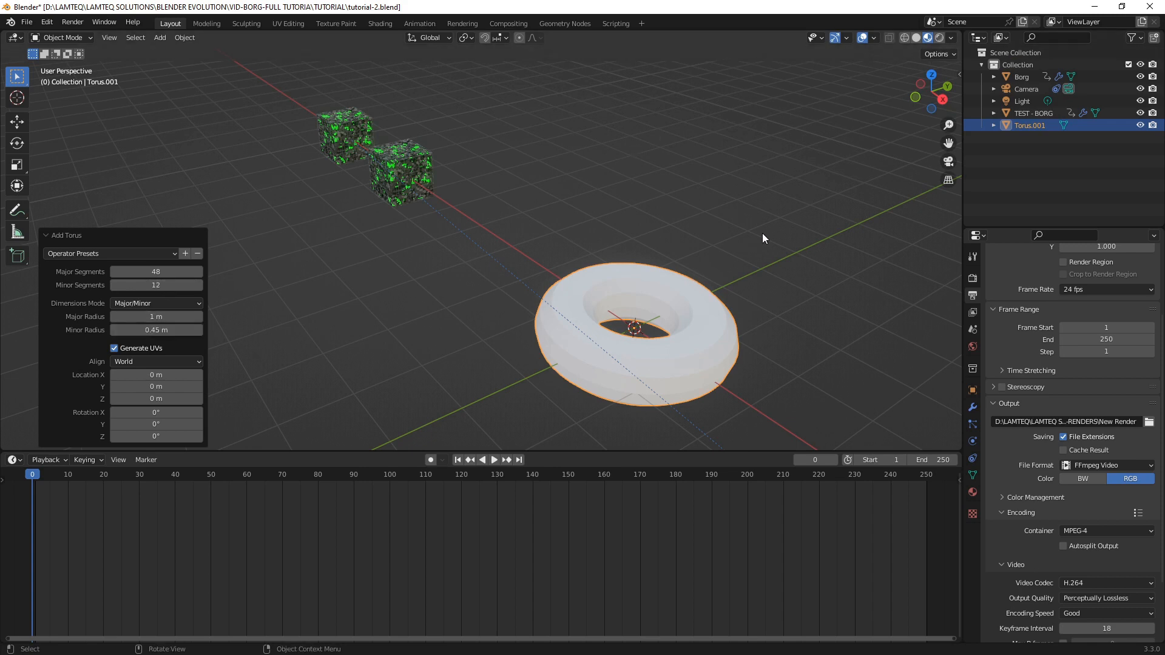
{"action": "left_click", "coordinate": [640, 227]}
{"action": "left_click", "coordinate": [646, 293]}
{"action": "middle_click_drag", "start_coordinate": [646, 292], "coordinate": [674, 313]}
{"action": "middle_click_drag", "start_coordinate": [573, 286], "coordinate": [607, 285]}
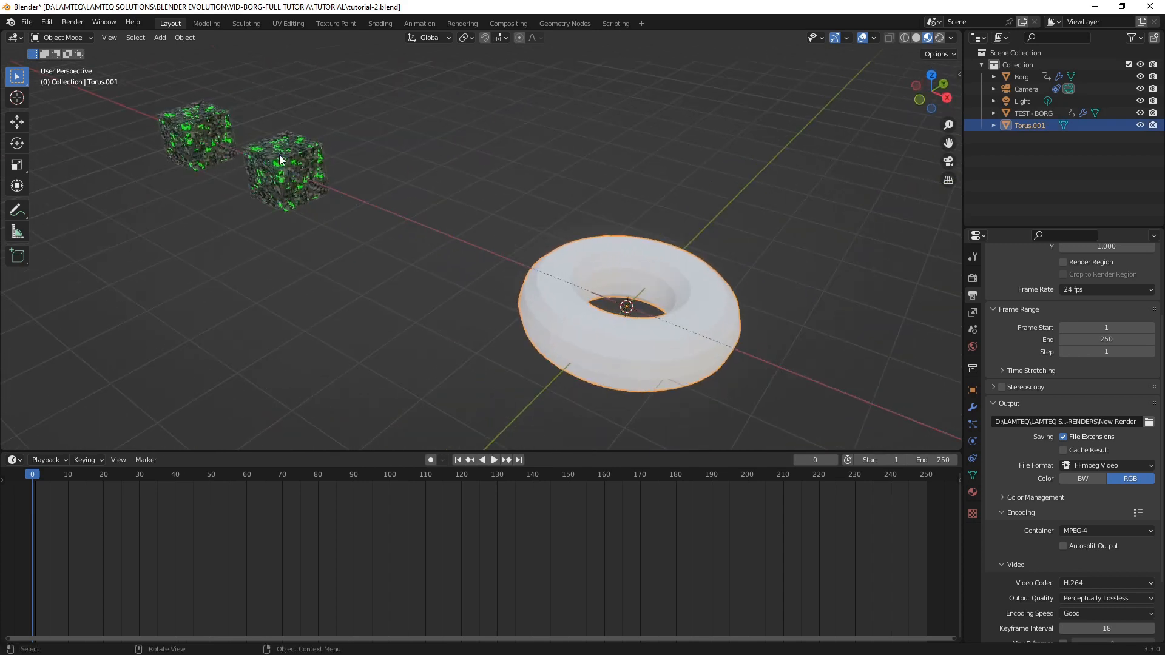
In the Geometry Nodes workspace, give the TEST - BORG cube its own independent copy of the Borg node group
{"action": "left_click", "coordinate": [283, 159]}
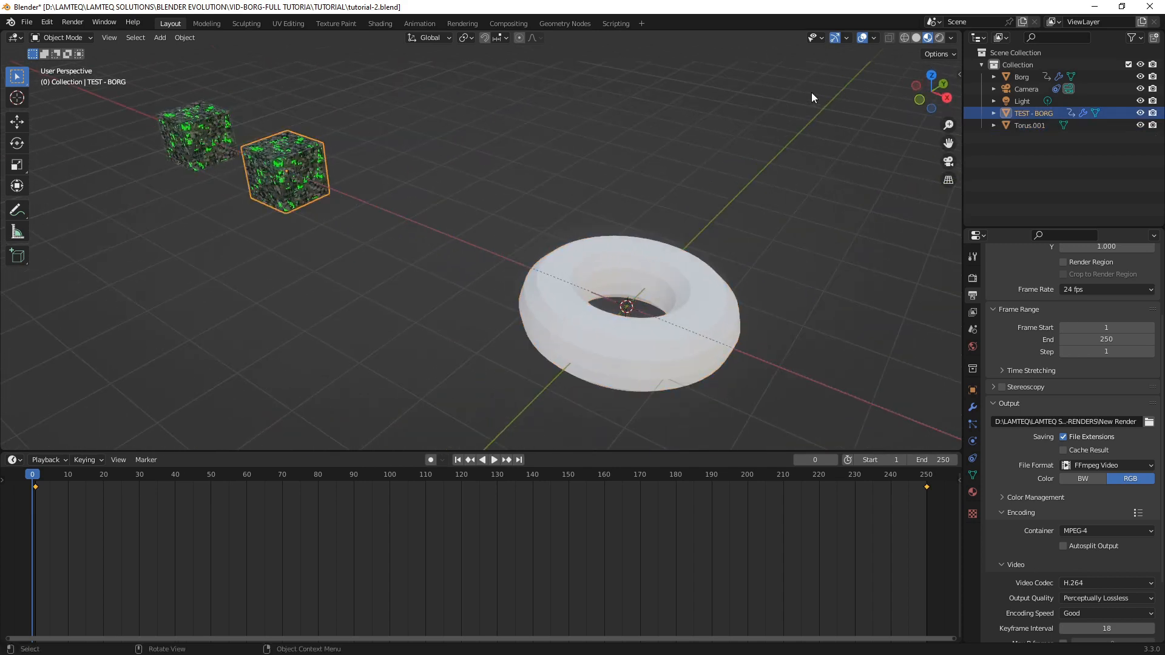
{"action": "left_click", "coordinate": [550, 24]}
{"action": "scroll", "coordinate": [672, 336], "scroll_direction": "down", "scroll_amount": 4}
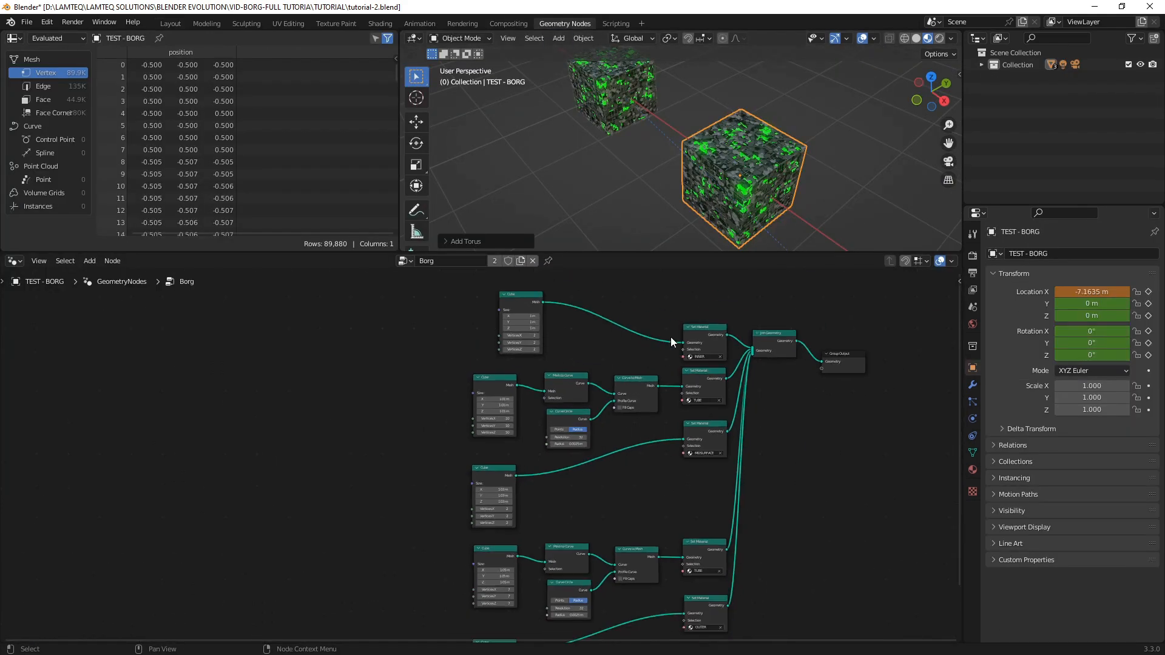
{"action": "middle_click_drag", "start_coordinate": [690, 458], "coordinate": [684, 365]}
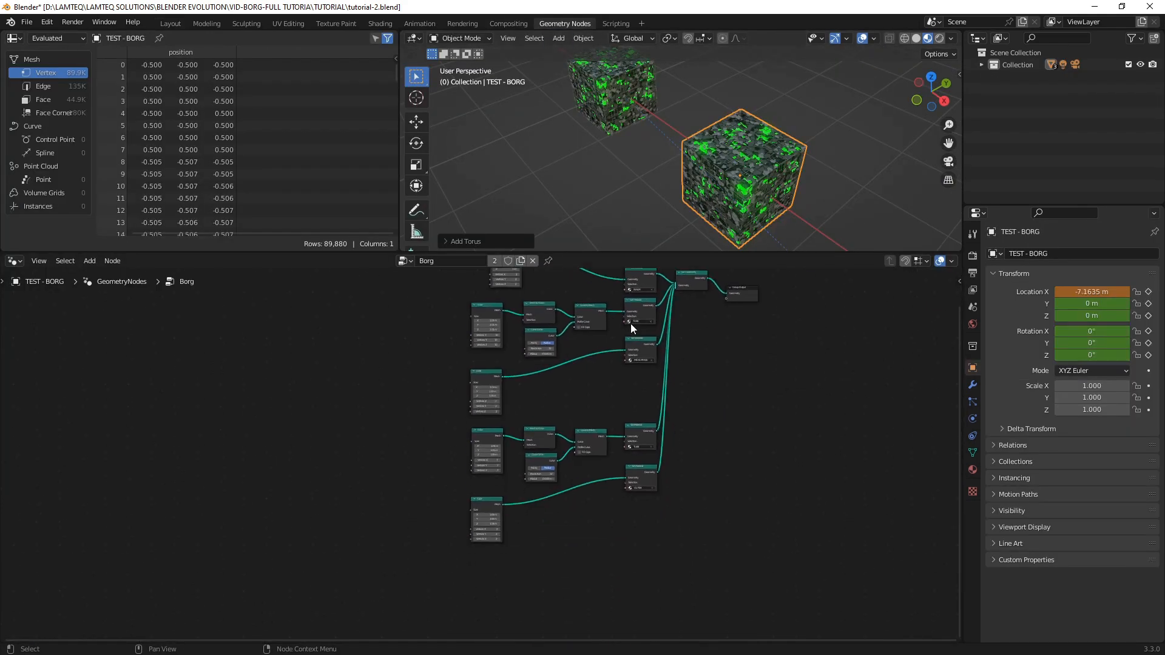
{"action": "left_click", "coordinate": [518, 261]}
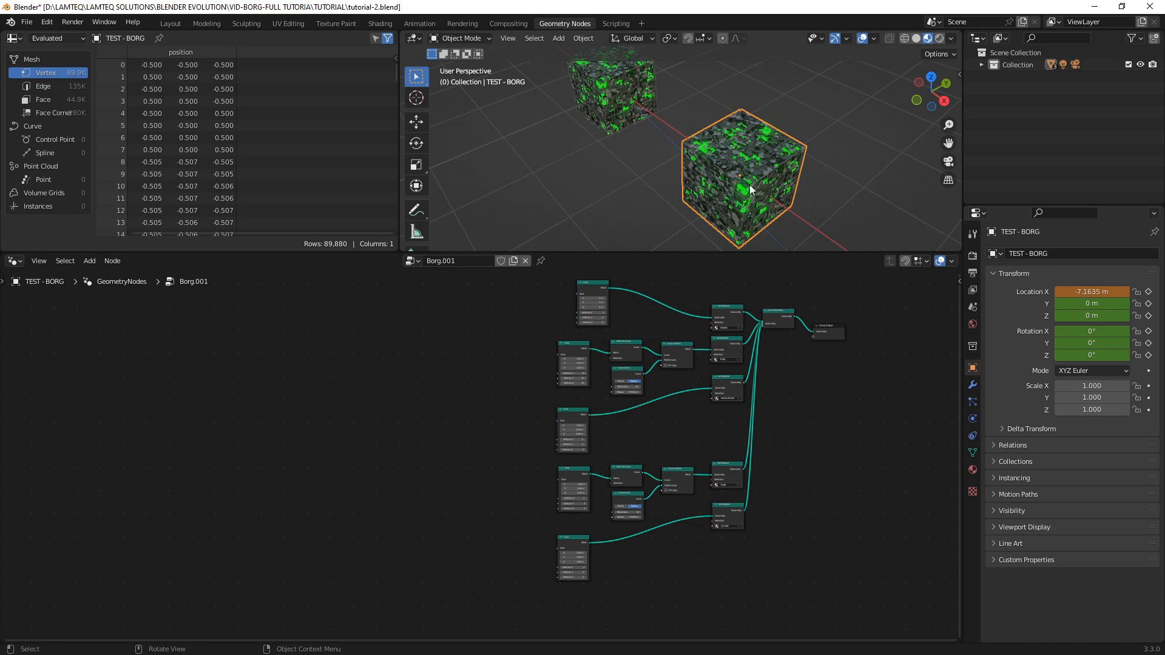
{"action": "left_click", "coordinate": [614, 85]}
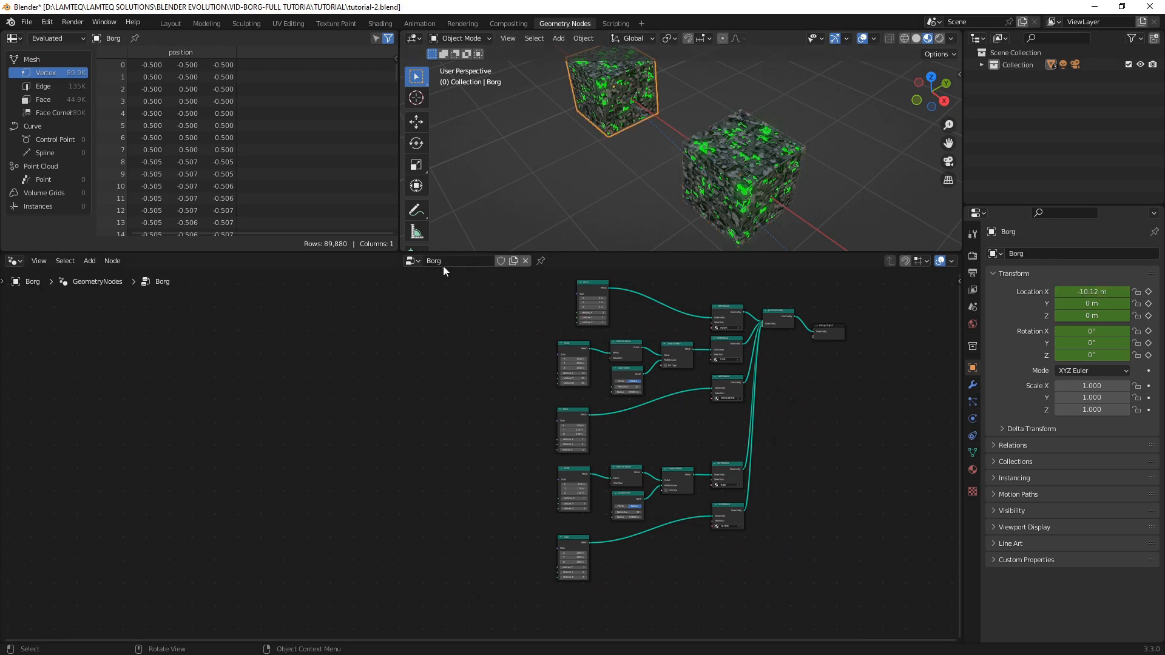
Rename the TEST - BORG cube's node group as Borg.test
{"action": "left_click", "coordinate": [710, 192]}
{"action": "left_click", "coordinate": [462, 259]}
{"action": "key", "text": "BackSpace"}
{"action": "key", "text": "BackSpace"}
{"action": "key", "text": "BackSpace"}
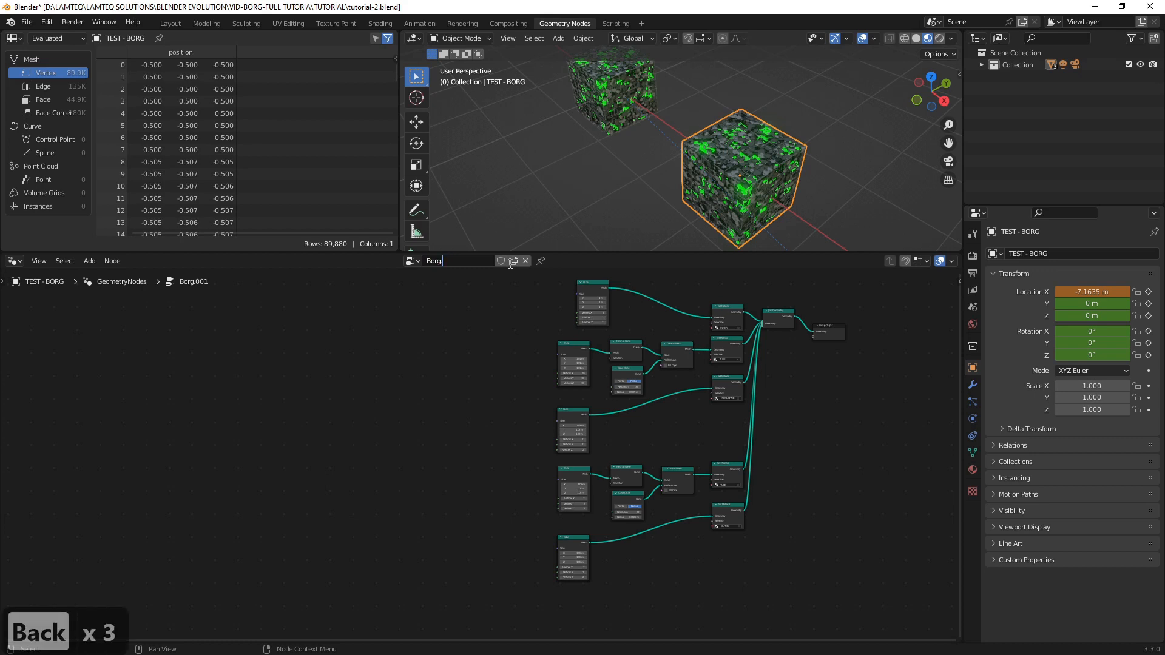
{"action": "type", "text": "test"}
{"action": "key", "text": "Return"}
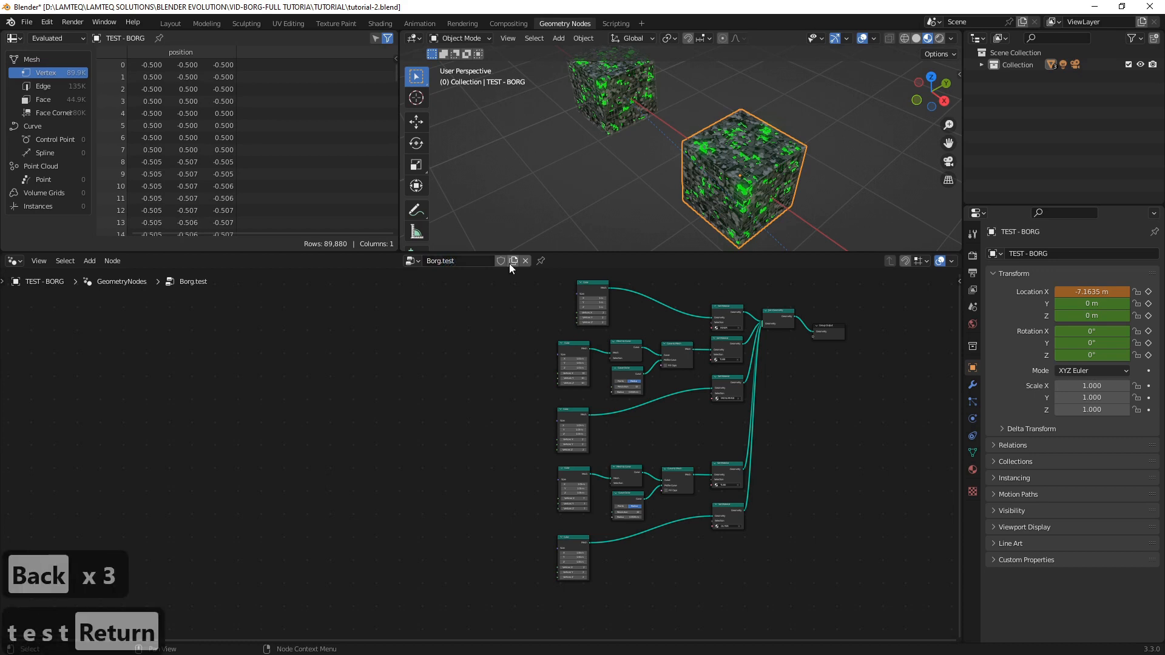
Expand the main collection in the outliner and collapse the sub-entries of each object inside it
{"action": "left_click", "coordinate": [982, 64]}
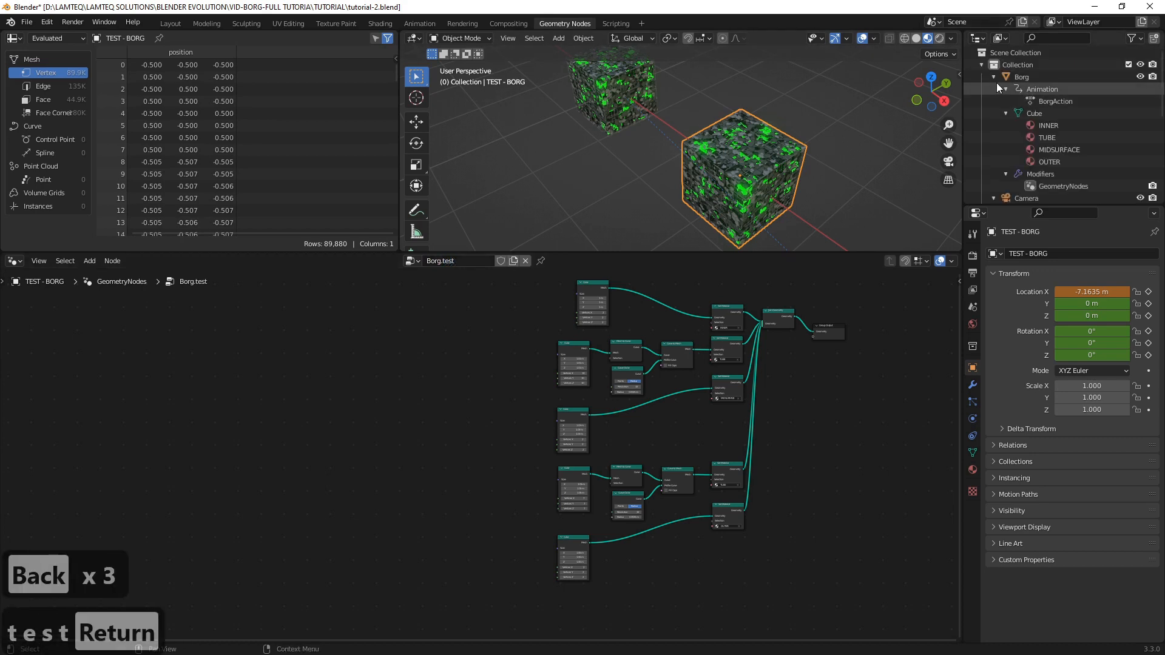
{"action": "left_click", "coordinate": [994, 77]}
{"action": "left_click", "coordinate": [994, 89]}
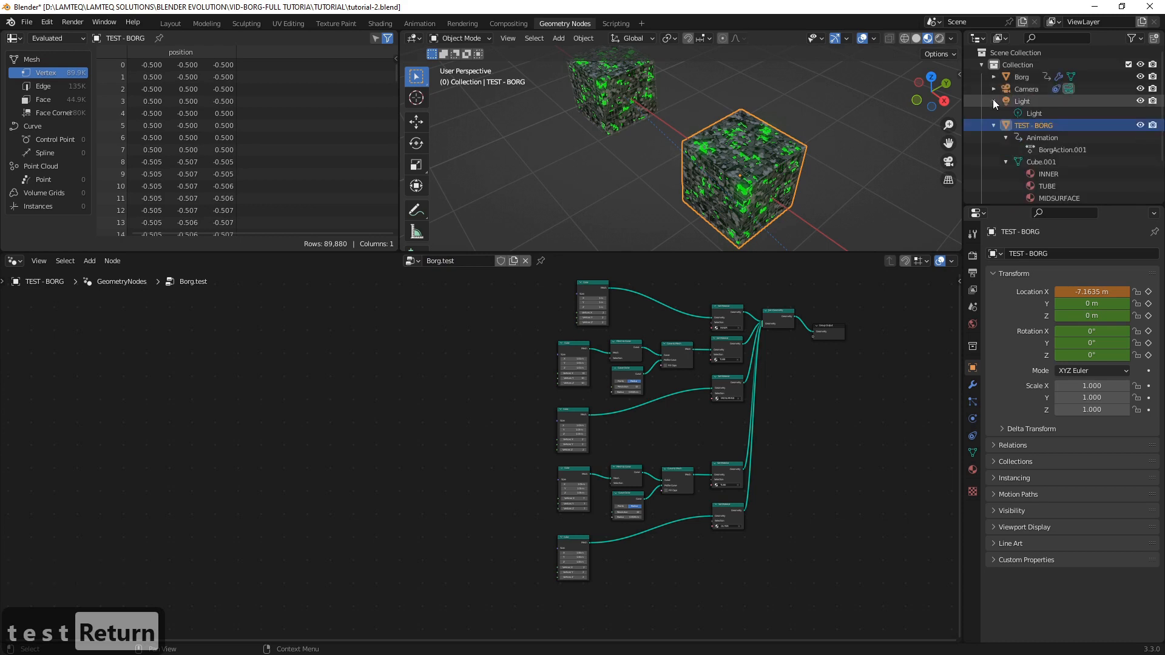
{"action": "left_click", "coordinate": [993, 101]}
{"action": "left_click", "coordinate": [993, 114]}
{"action": "left_click", "coordinate": [1019, 158]}
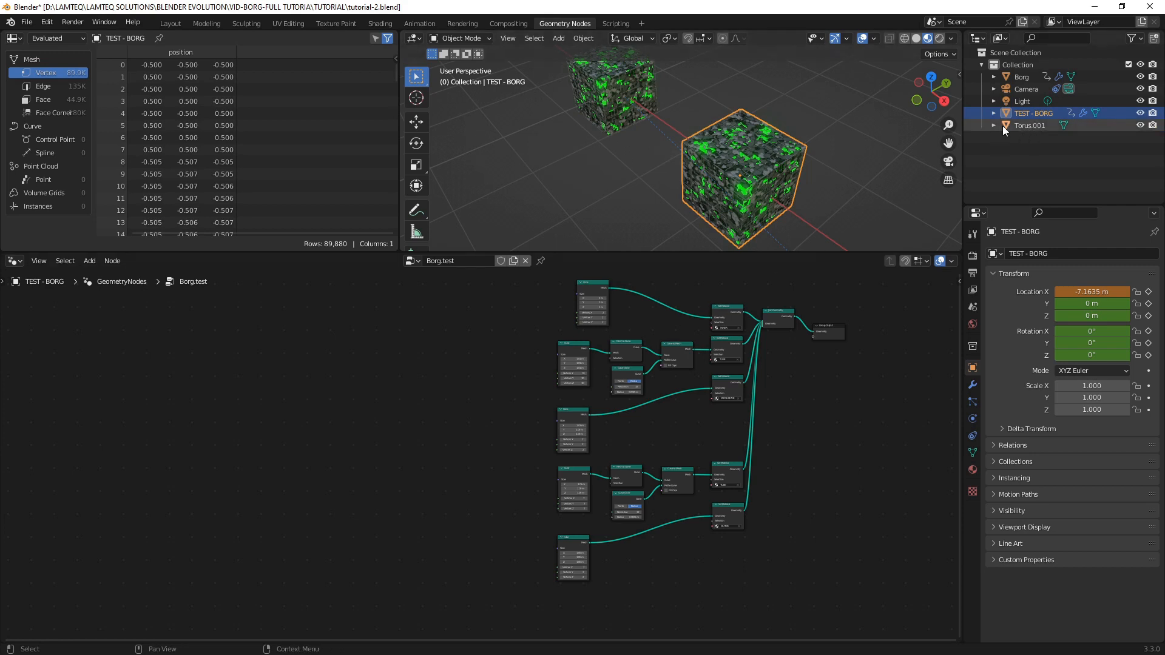
Bring the Torus.001 object into the Borg.test node tree as an Object Info node, placed before the Cube nodes
{"action": "left_click_drag", "start_coordinate": [1023, 126], "coordinate": [411, 399]}
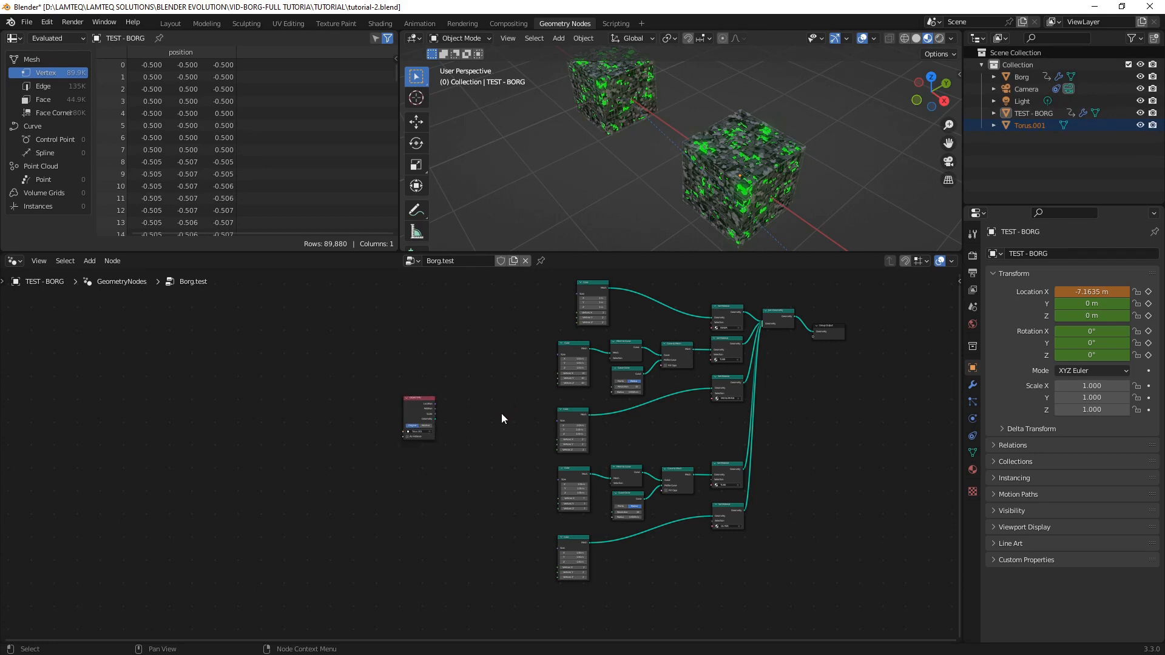
{"action": "scroll", "coordinate": [502, 413], "scroll_direction": "up", "scroll_amount": 3}
{"action": "scroll", "coordinate": [410, 360], "scroll_direction": "up", "scroll_amount": 4}
{"action": "middle_click_drag", "start_coordinate": [410, 361], "coordinate": [476, 453]}
Delete all five Cube nodes that feed the branches of the Borg.test node tree
{"action": "scroll", "coordinate": [530, 417], "scroll_direction": "down", "scroll_amount": 7}
{"action": "scroll", "coordinate": [529, 417], "scroll_direction": "down", "scroll_amount": 2}
{"action": "scroll", "coordinate": [570, 349], "scroll_direction": "down", "scroll_amount": 1}
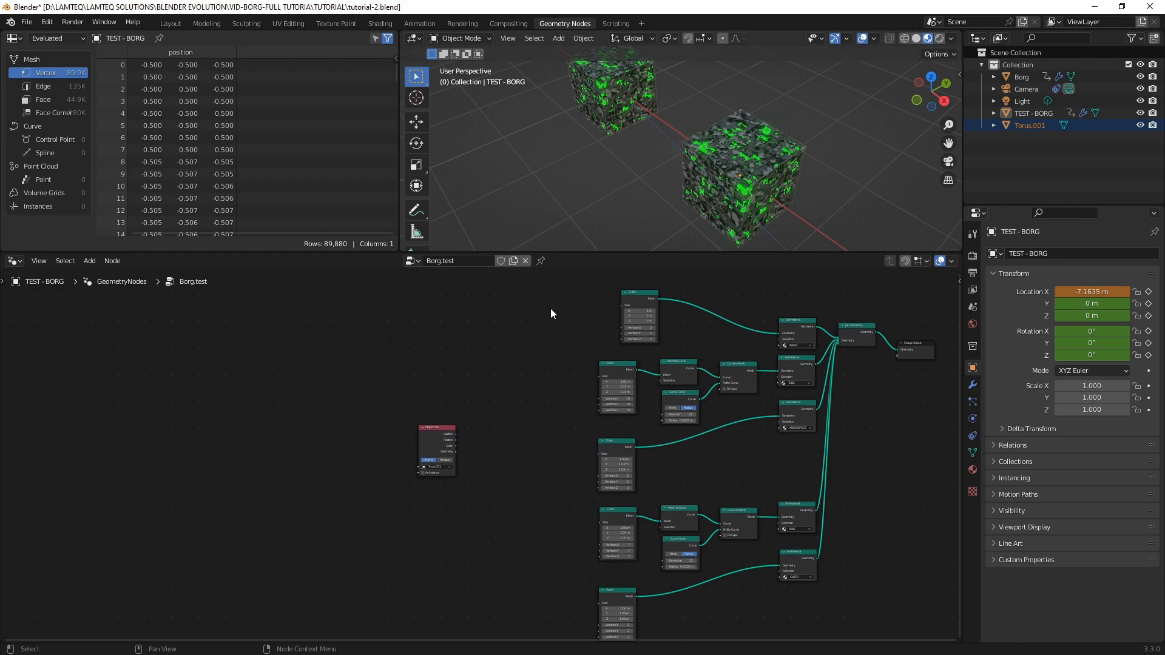
{"action": "left_click_drag", "start_coordinate": [551, 308], "coordinate": [640, 629]}
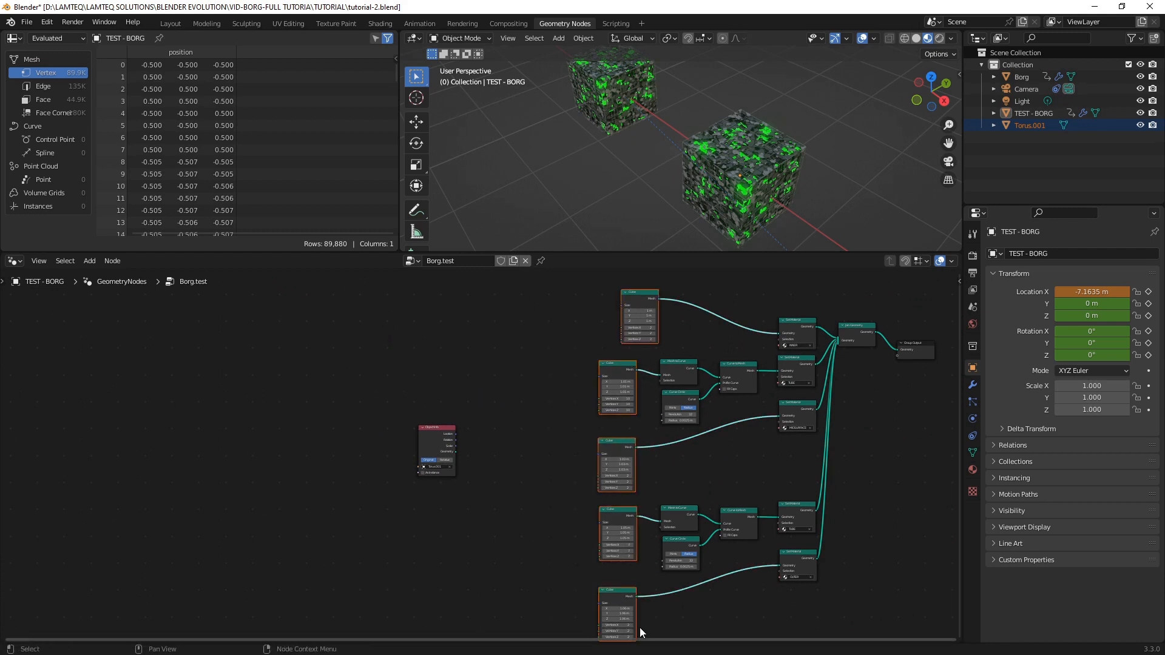
{"action": "key", "text": "Delete"}
{"action": "scroll", "coordinate": [487, 442], "scroll_direction": "up", "scroll_amount": 2}
{"action": "scroll", "coordinate": [487, 442], "scroll_direction": "up", "scroll_amount": 2}
{"action": "middle_click_drag", "start_coordinate": [536, 417], "coordinate": [446, 526]}
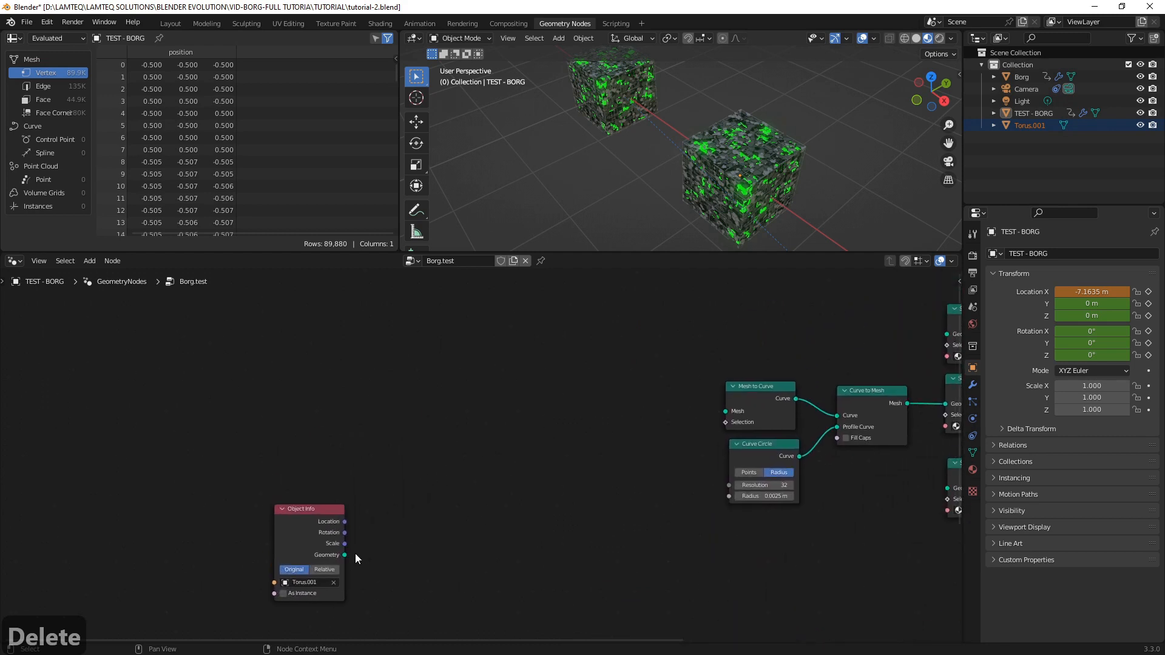
{"action": "key", "text": "shift+a"}
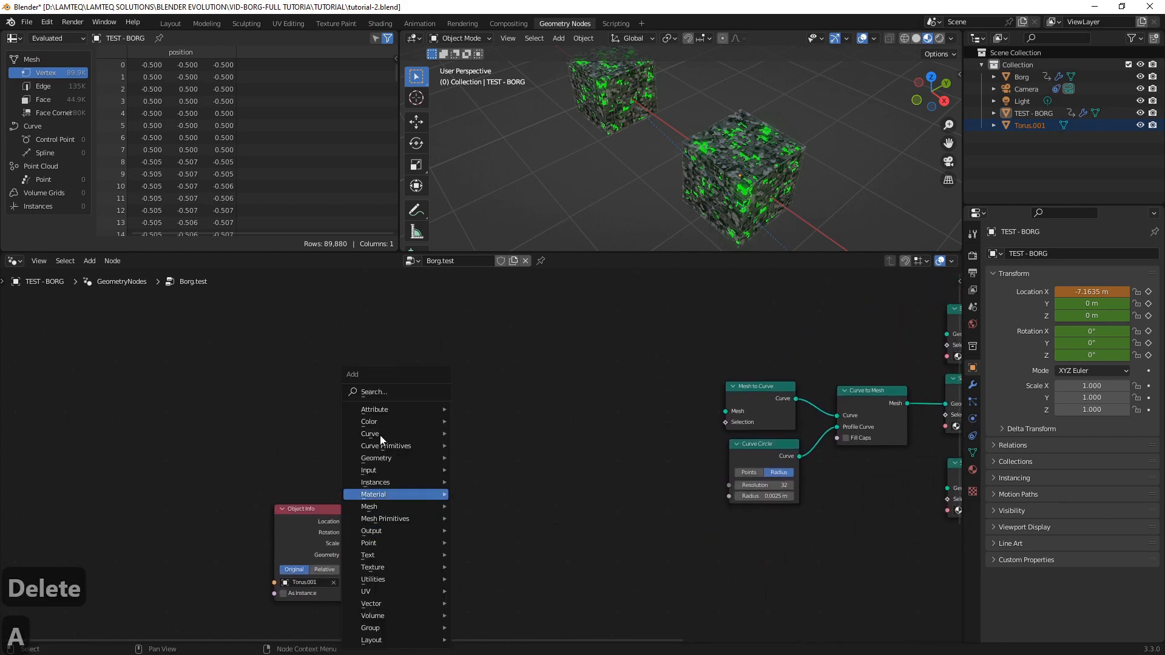
{"action": "left_click", "coordinate": [377, 387]}
{"action": "type", "text": "sca"}
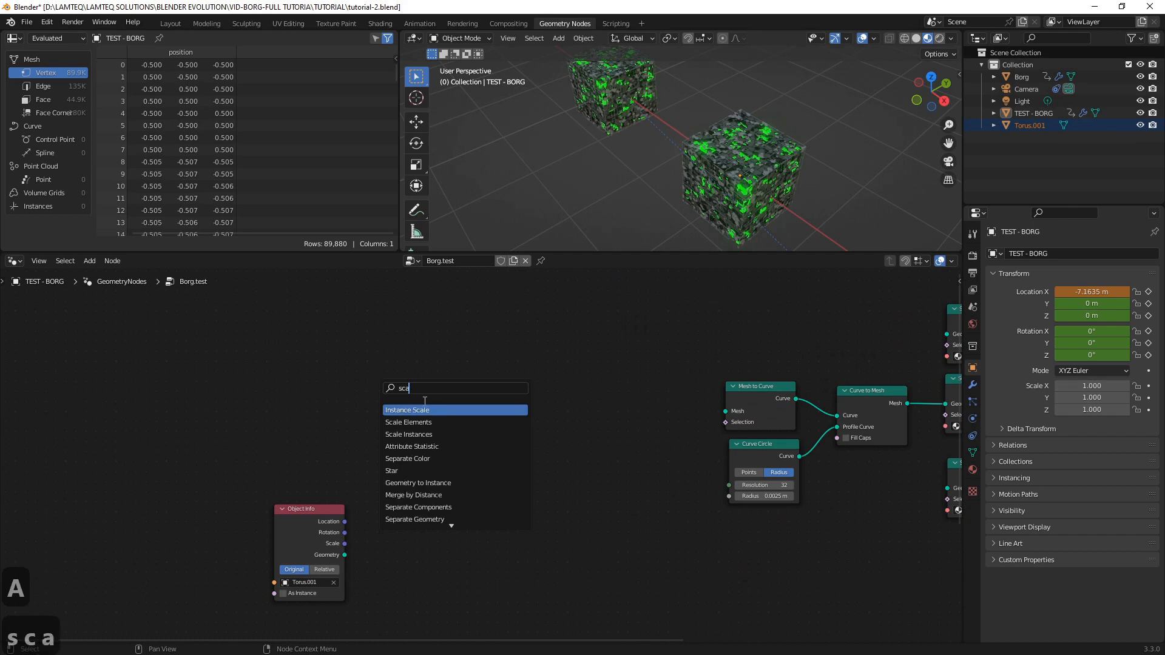
Connect the Object Info node's Geometry output to the Geometry input of the INNER Set Material node
{"action": "left_click_drag", "start_coordinate": [344, 555], "coordinate": [936, 334]}
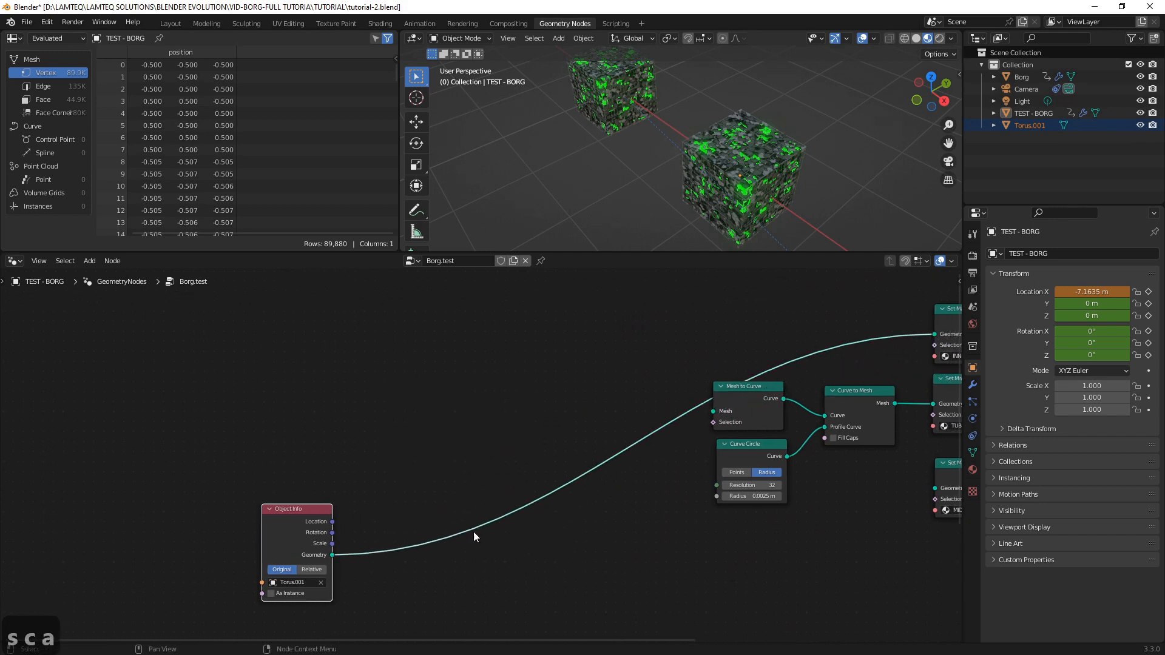
Connect the Object Info node's Geometry output to both Mesh to Curve nodes and to the MIDSURFACE and OUTER Set Material nodes
{"action": "left_click_drag", "start_coordinate": [332, 554], "coordinate": [714, 412]}
{"action": "middle_click_drag", "start_coordinate": [524, 521], "coordinate": [477, 396]}
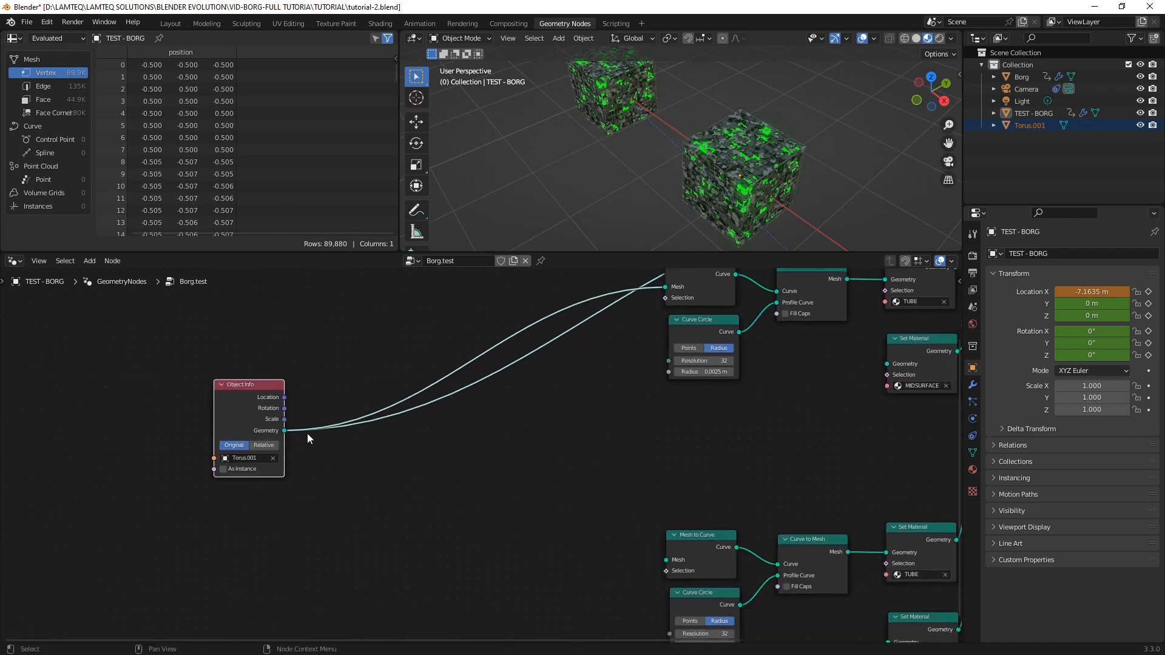
{"action": "left_click_drag", "start_coordinate": [285, 431], "coordinate": [876, 365]}
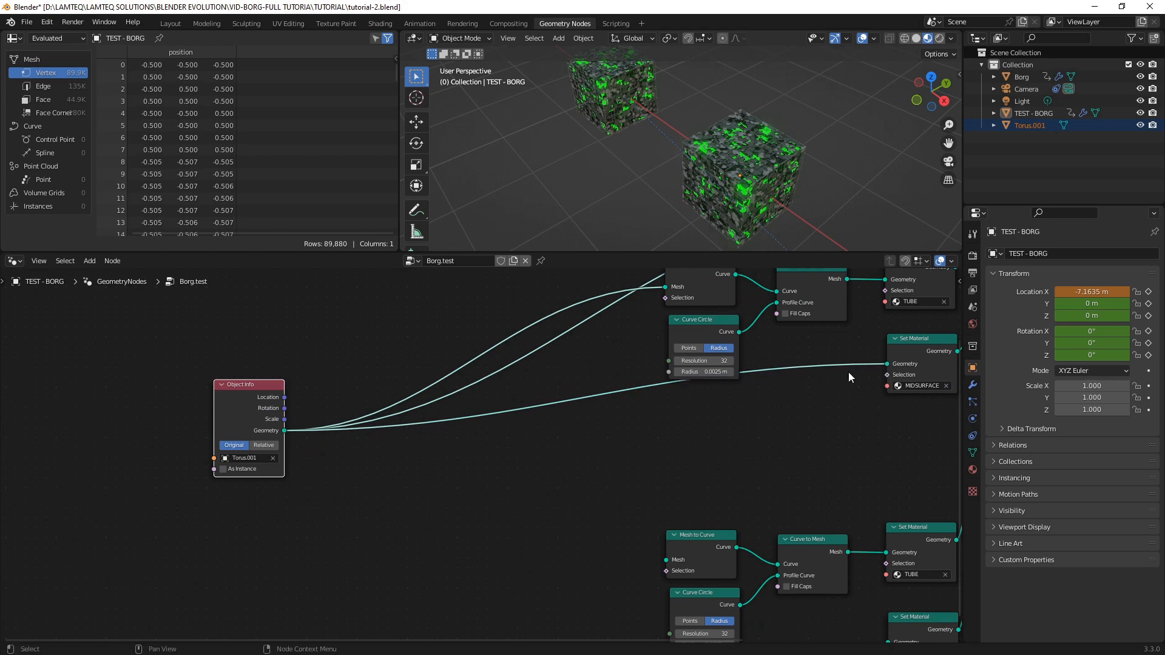
{"action": "left_click_drag", "start_coordinate": [285, 430], "coordinate": [665, 562]}
{"action": "key", "text": "Escape"}
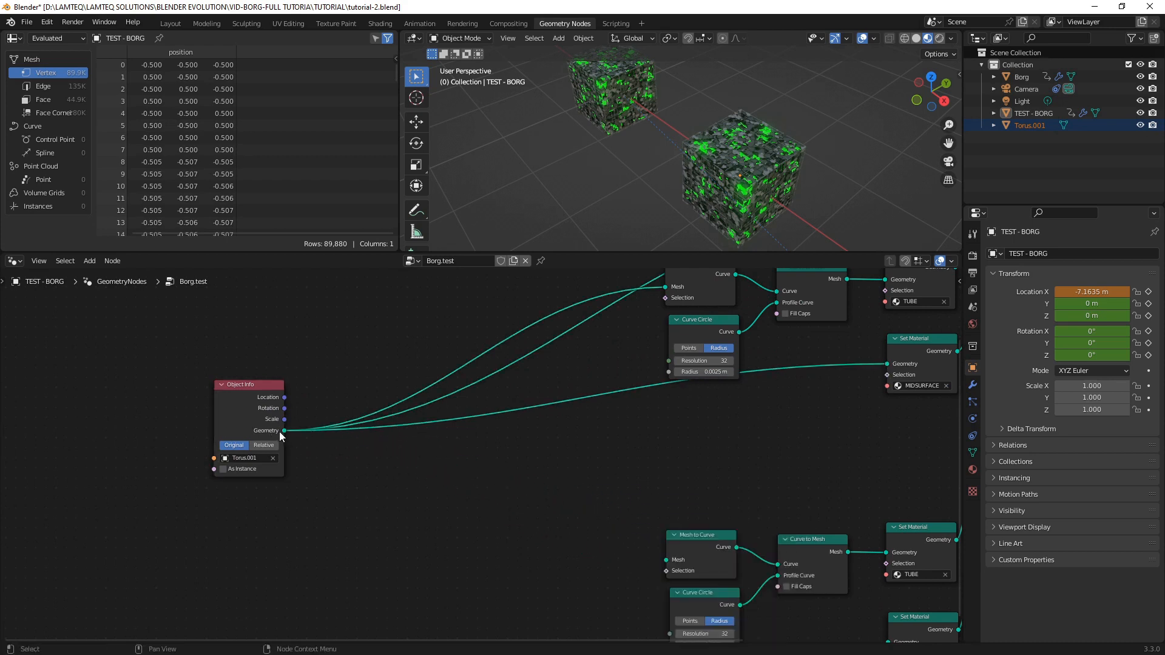
{"action": "left_click_drag", "start_coordinate": [283, 430], "coordinate": [666, 560]}
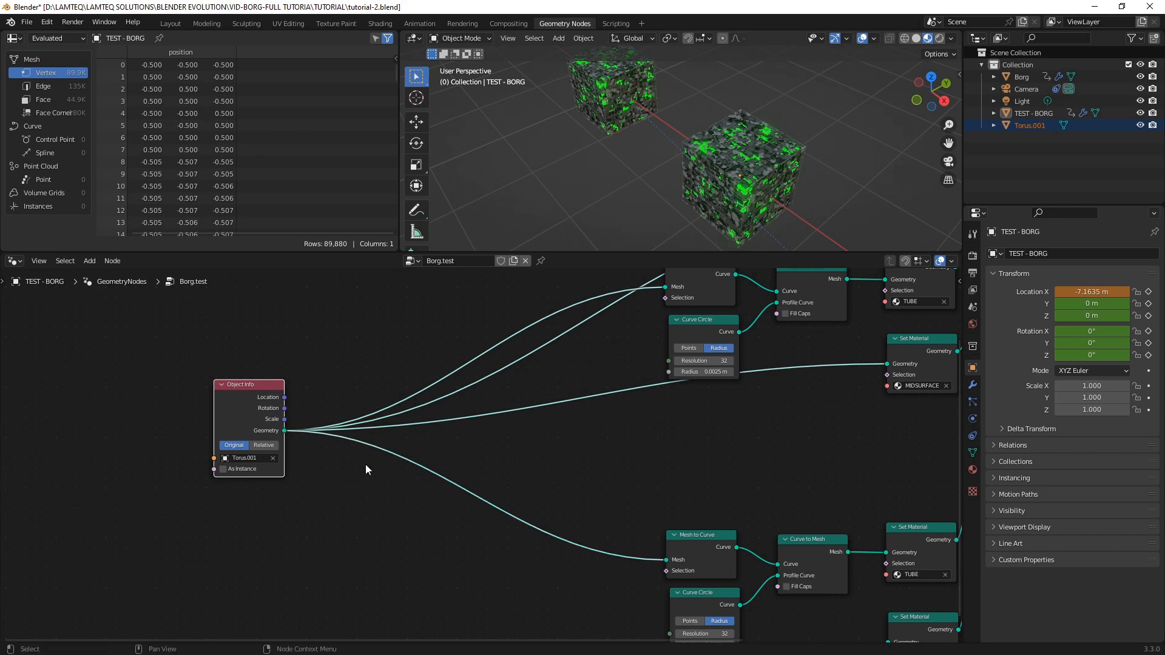
{"action": "left_click_drag", "start_coordinate": [284, 430], "coordinate": [888, 590]}
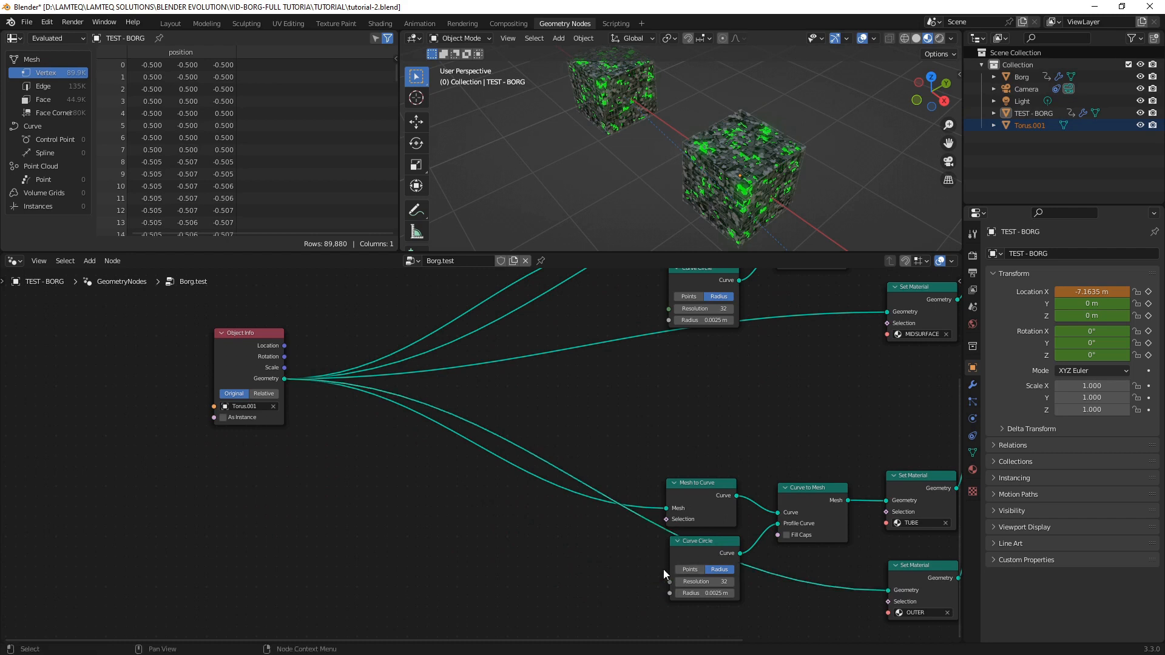
Clear the location and rotation keyframes of the TEST - BORG object
{"action": "middle_click_drag", "start_coordinate": [715, 412], "coordinate": [643, 466]}
{"action": "middle_click_drag", "start_coordinate": [427, 436], "coordinate": [560, 416]}
{"action": "scroll", "coordinate": [560, 416], "scroll_direction": "up", "scroll_amount": 1}
{"action": "middle_click_drag", "start_coordinate": [690, 164], "coordinate": [720, 172]}
{"action": "right_click", "coordinate": [1071, 292]}
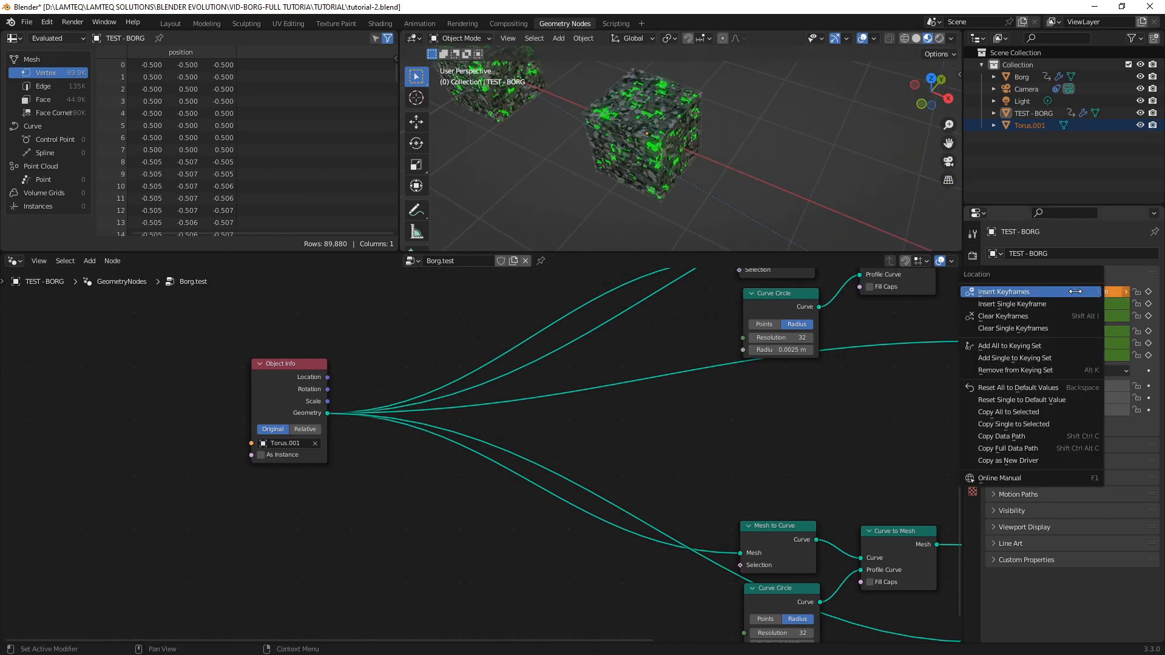
{"action": "left_click", "coordinate": [1053, 316]}
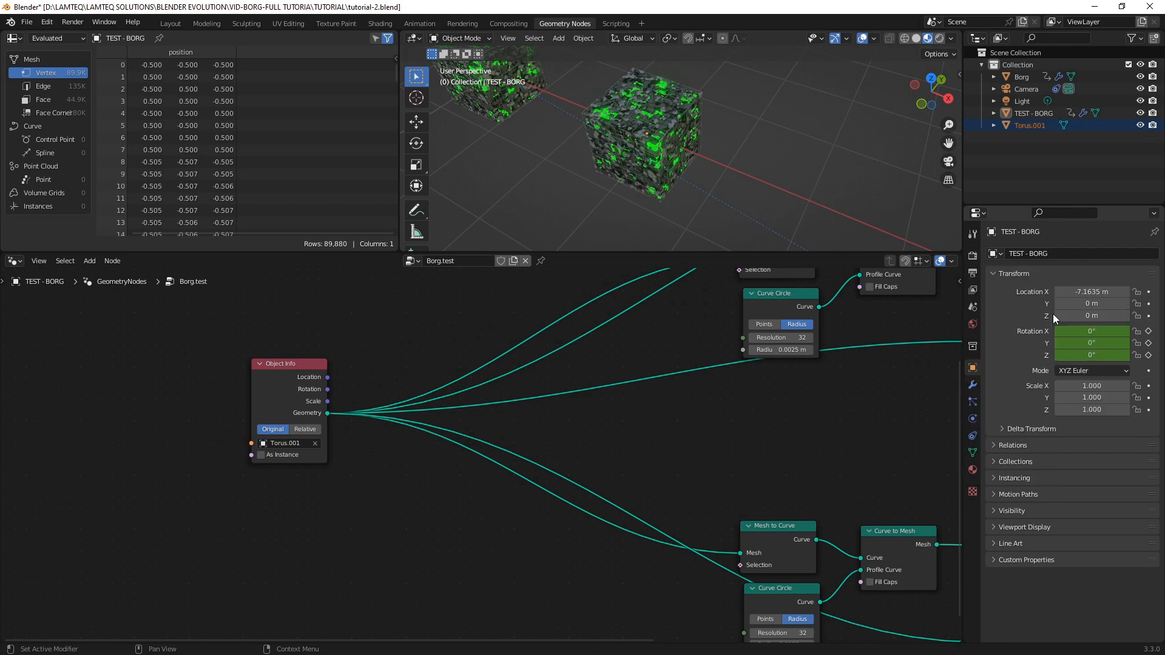
{"action": "right_click", "coordinate": [1080, 333]}
{"action": "left_click", "coordinate": [1062, 358]}
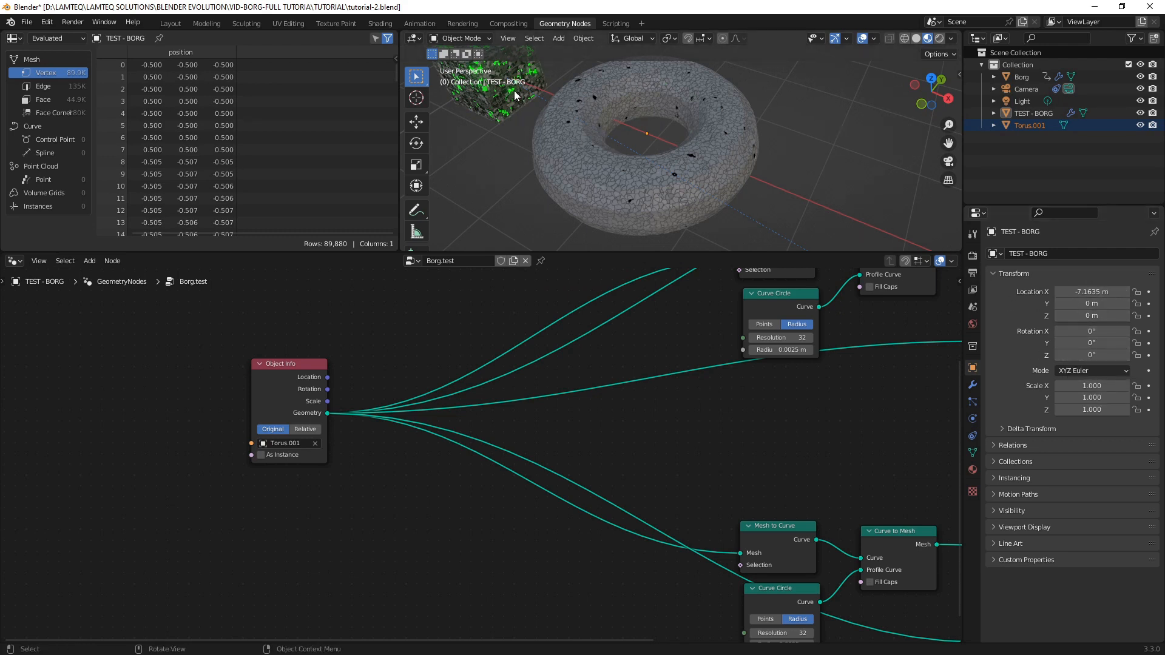
Select the TEST - BORG torus and insert a Scale Elements node on the link from Object Info to the upper Mesh to Curve node
{"action": "middle_click_drag", "start_coordinate": [723, 139], "coordinate": [632, 159]}
{"action": "left_click", "coordinate": [621, 162]}
{"action": "key", "text": "shift+a"}
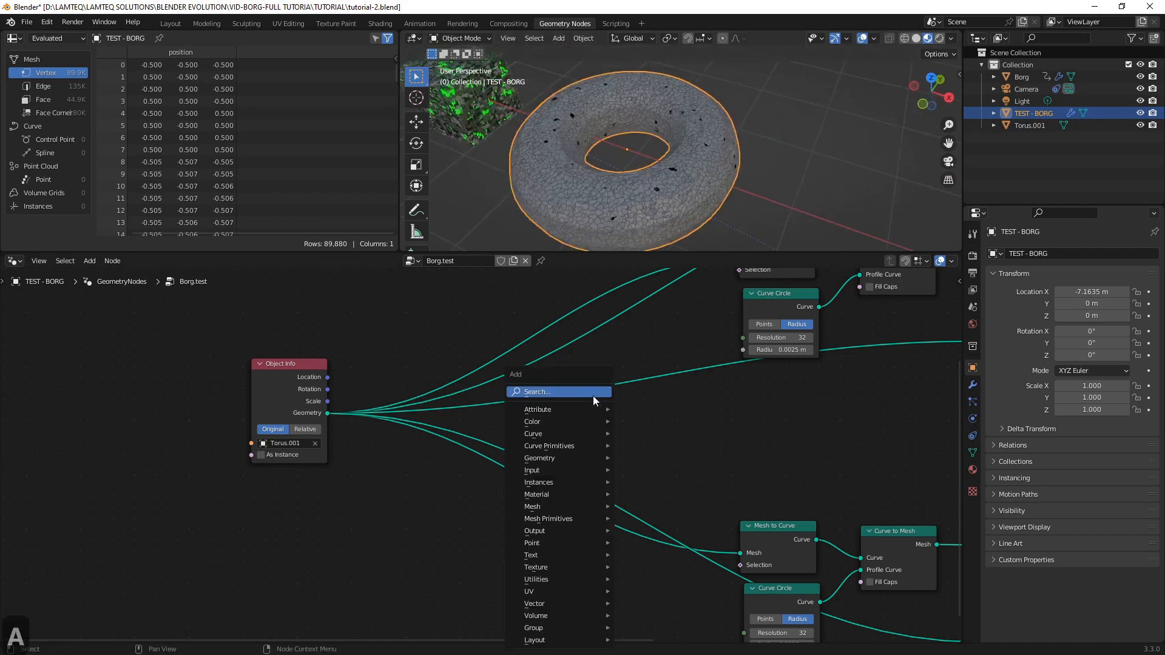
{"action": "type", "text": "sc"}
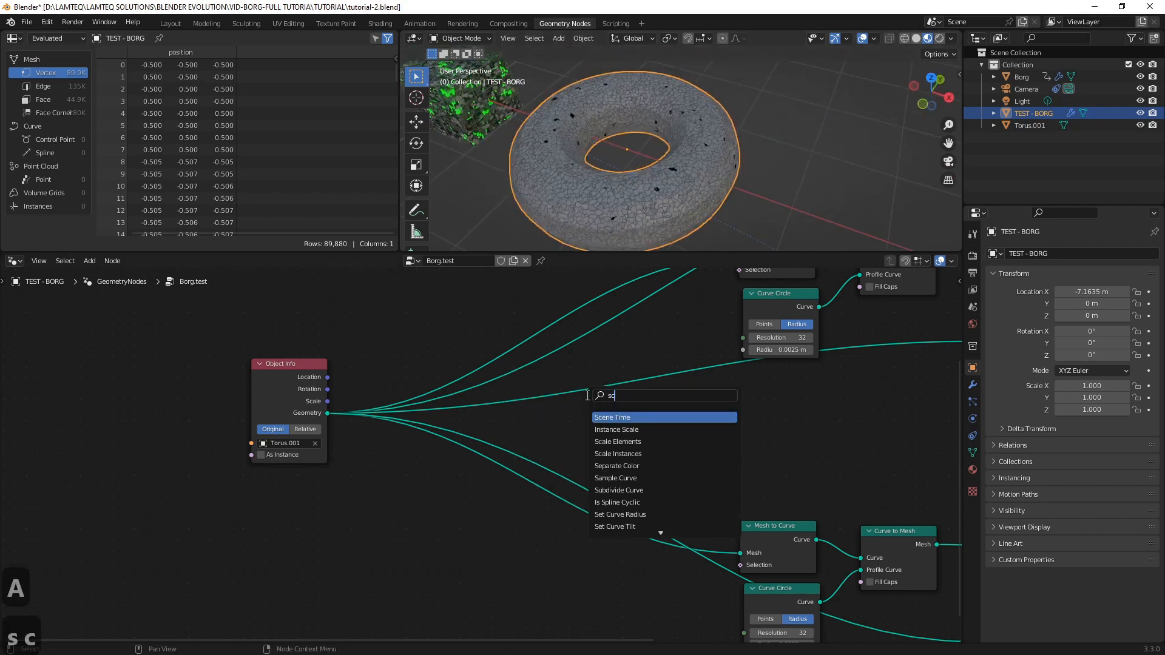
{"action": "type", "text": "ale"}
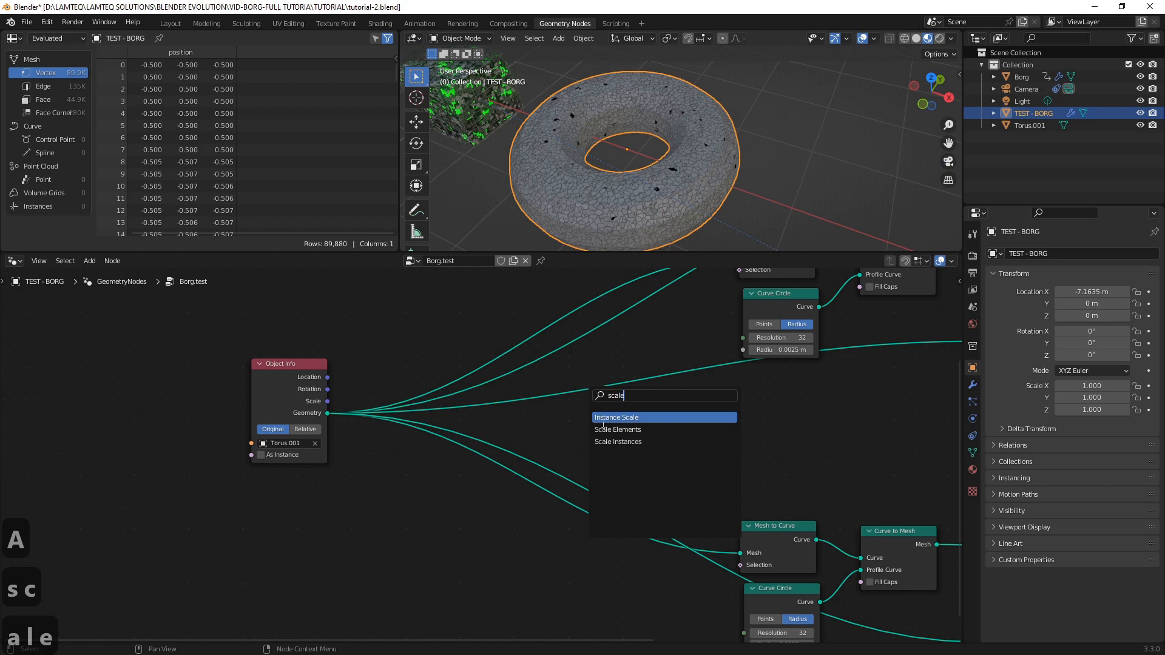
{"action": "left_click", "coordinate": [617, 430]}
{"action": "left_click", "coordinate": [491, 305]}
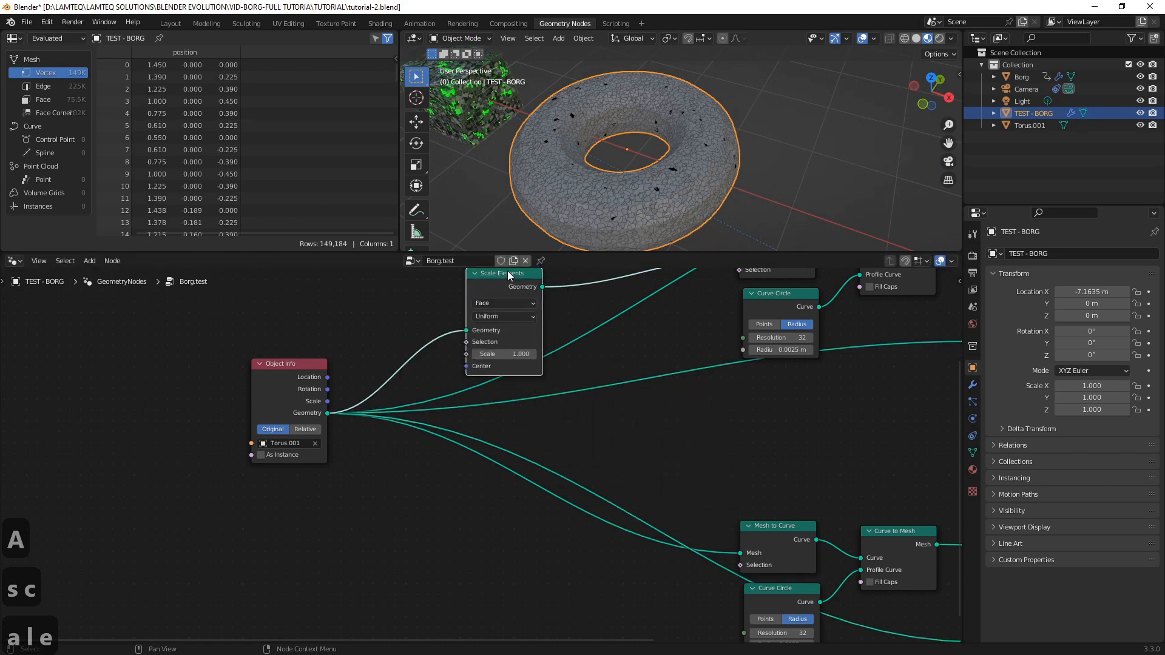
Duplicate the Scale Elements node onto the Object Info links feeding the INNER and MIDSURFACE Set Material nodes
{"action": "middle_click_drag", "start_coordinate": [626, 439], "coordinate": [677, 539]}
{"action": "left_click_drag", "start_coordinate": [572, 374], "coordinate": [560, 345]}
{"action": "key", "text": "shift+d"}
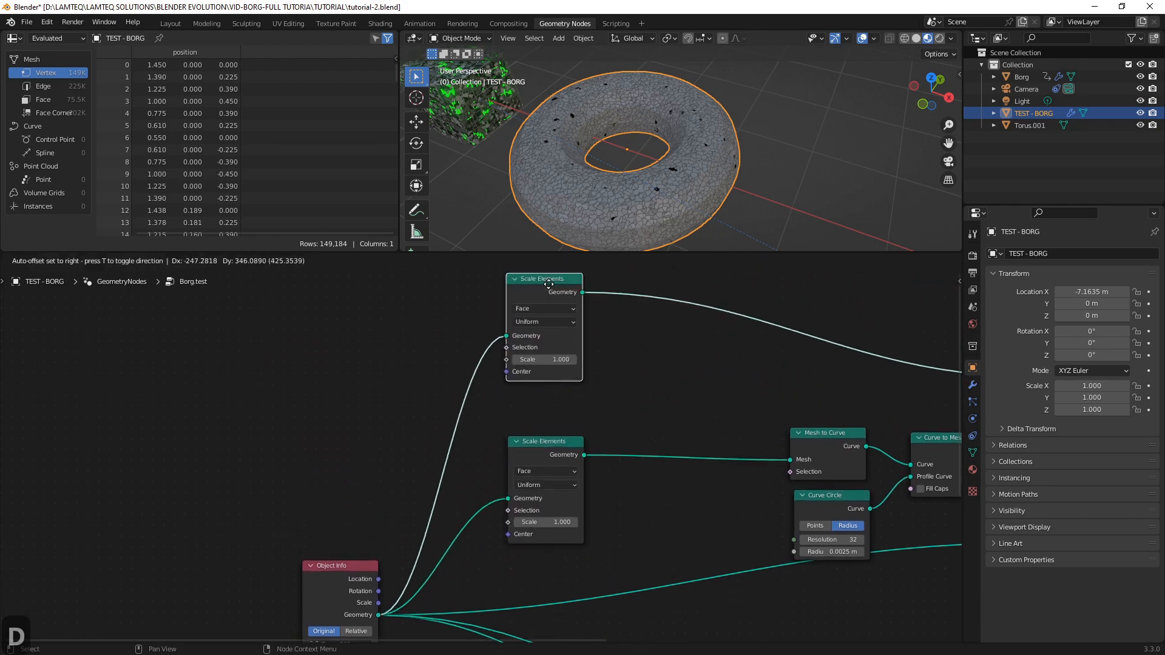
{"action": "left_click", "coordinate": [554, 332]}
{"action": "middle_click_drag", "start_coordinate": [640, 390], "coordinate": [647, 265]}
{"action": "key", "text": "shift+d"}
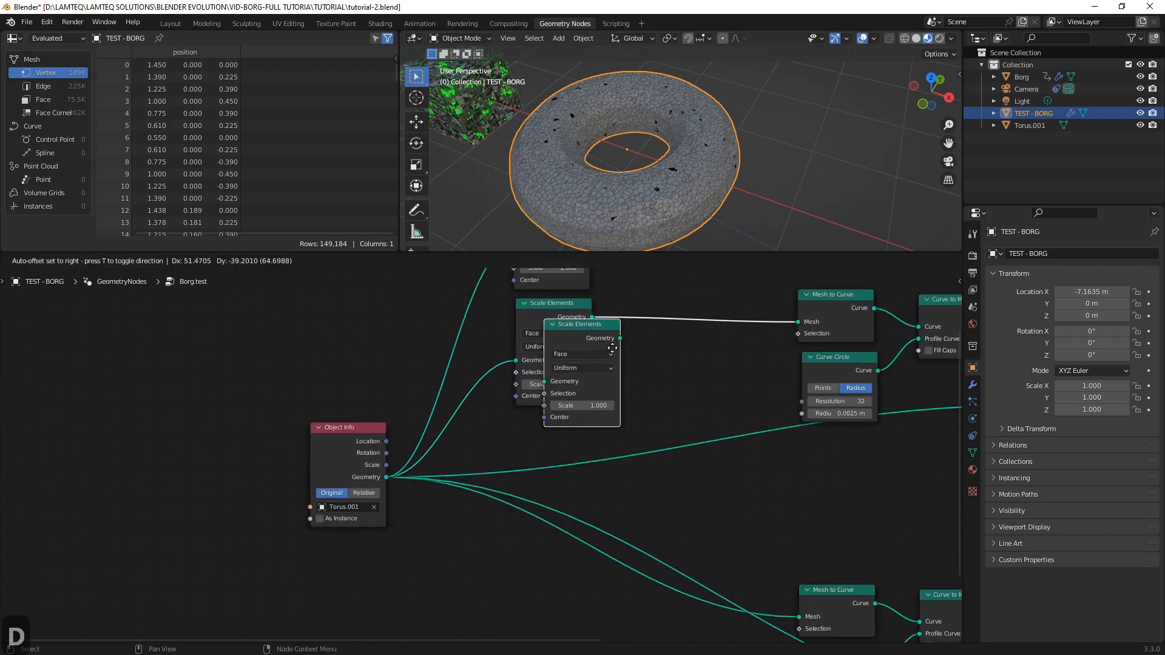
{"action": "left_click", "coordinate": [670, 383]}
Duplicate the Scale Elements node onto the links feeding the OUTER Set Material and lower Mesh to Curve nodes, arranging the copies without overlap
{"action": "left_click", "coordinate": [642, 399]}
{"action": "key", "text": "shift+d"}
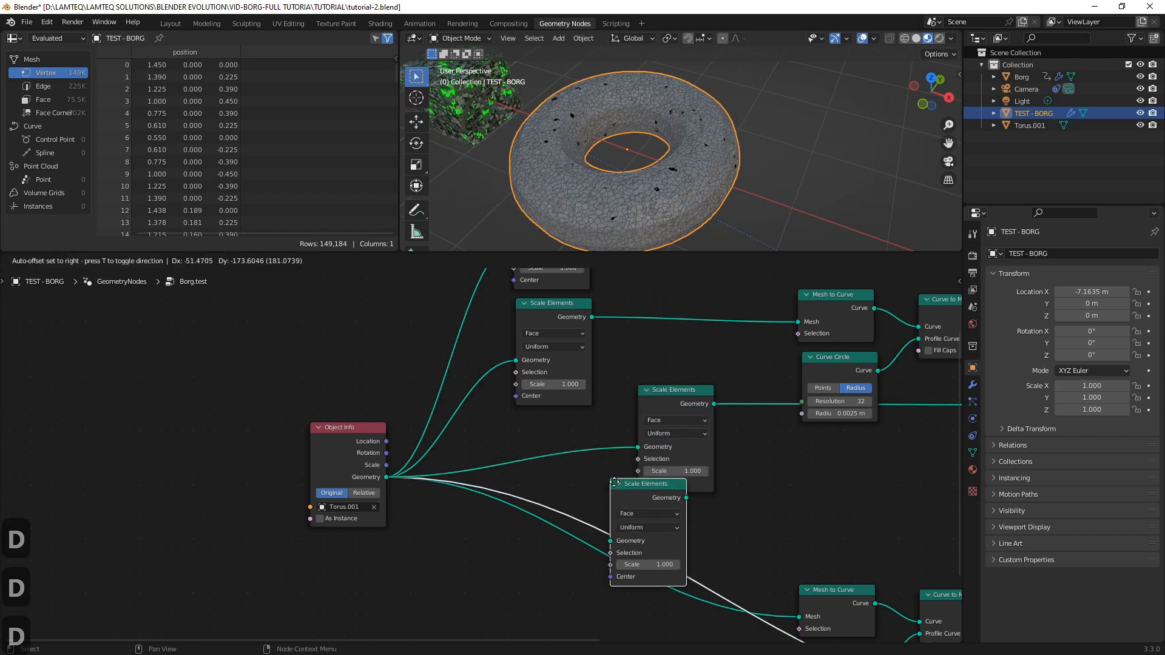
{"action": "left_click", "coordinate": [615, 483]}
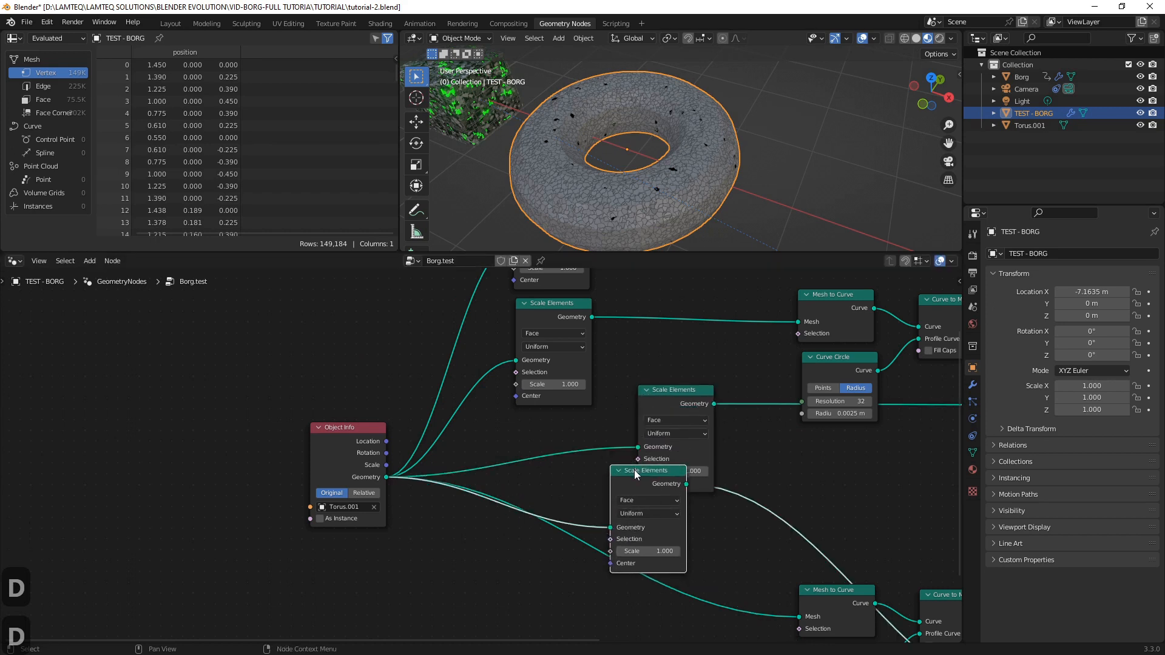
{"action": "key", "text": "shift+d"}
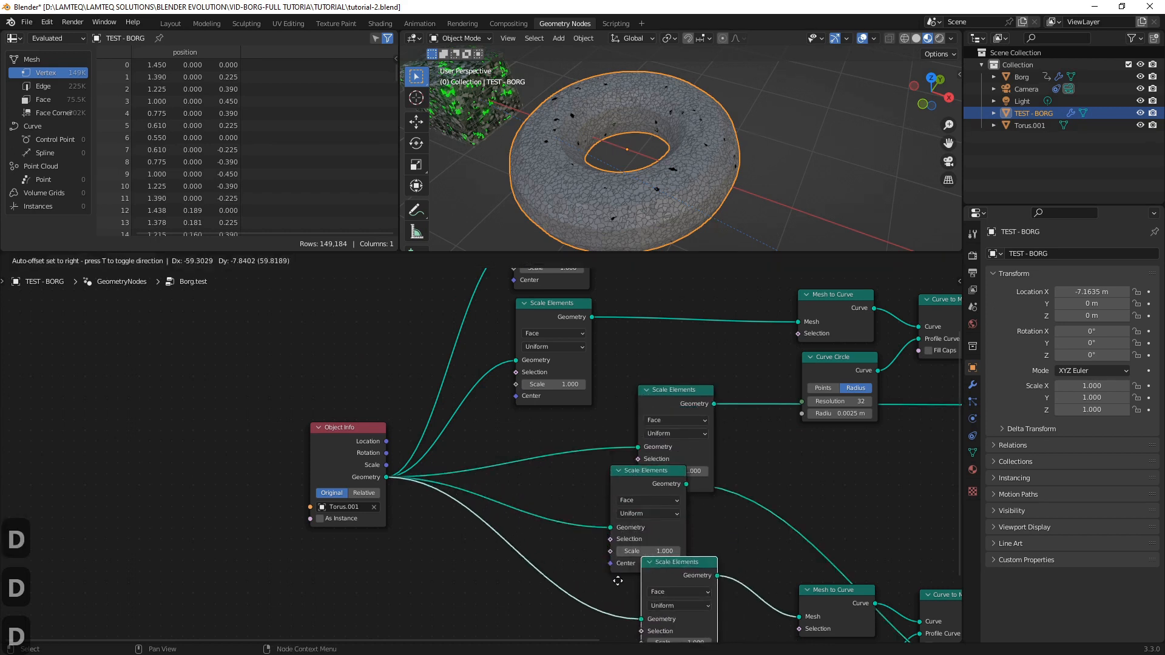
{"action": "left_click", "coordinate": [535, 599]}
{"action": "left_click", "coordinate": [619, 471]}
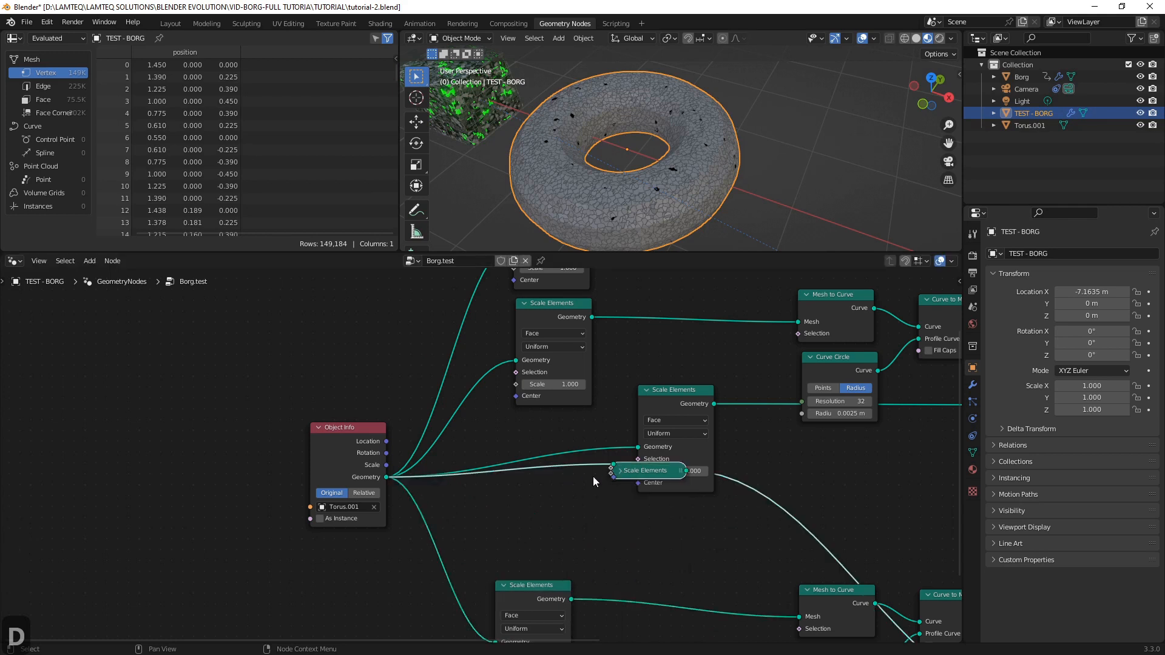
{"action": "left_click", "coordinate": [618, 472]}
{"action": "left_click_drag", "start_coordinate": [629, 474], "coordinate": [533, 474]}
Set the Scale Elements scale to 1.01 for the upper Mesh to Curve branch and 1.02 for the MIDSURFACE branch
{"action": "scroll", "coordinate": [622, 492], "scroll_direction": "down", "scroll_amount": 3}
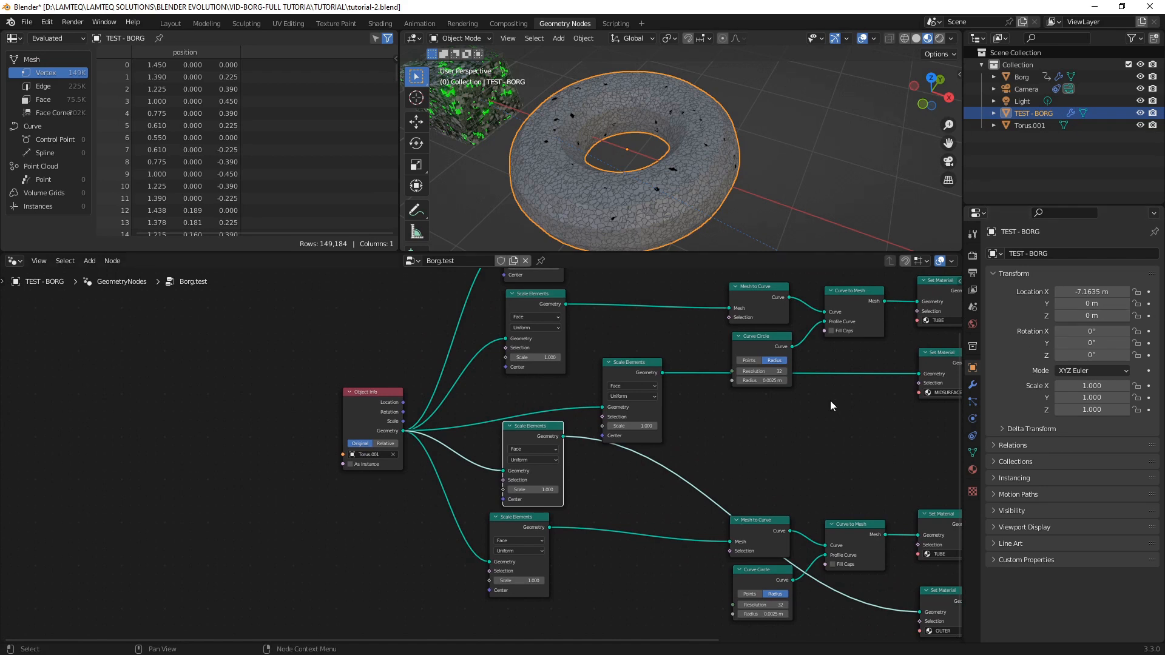
{"action": "middle_click_drag", "start_coordinate": [607, 368], "coordinate": [734, 490]}
{"action": "scroll", "coordinate": [672, 420], "scroll_direction": "up", "scroll_amount": 5}
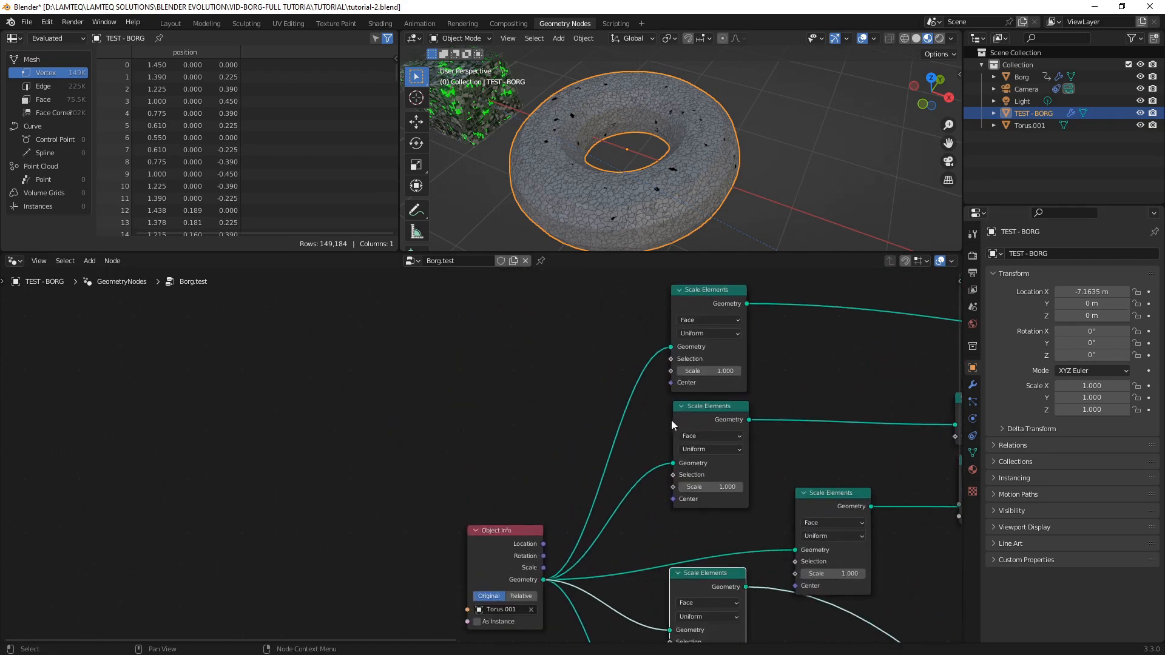
{"action": "left_click", "coordinate": [761, 492]}
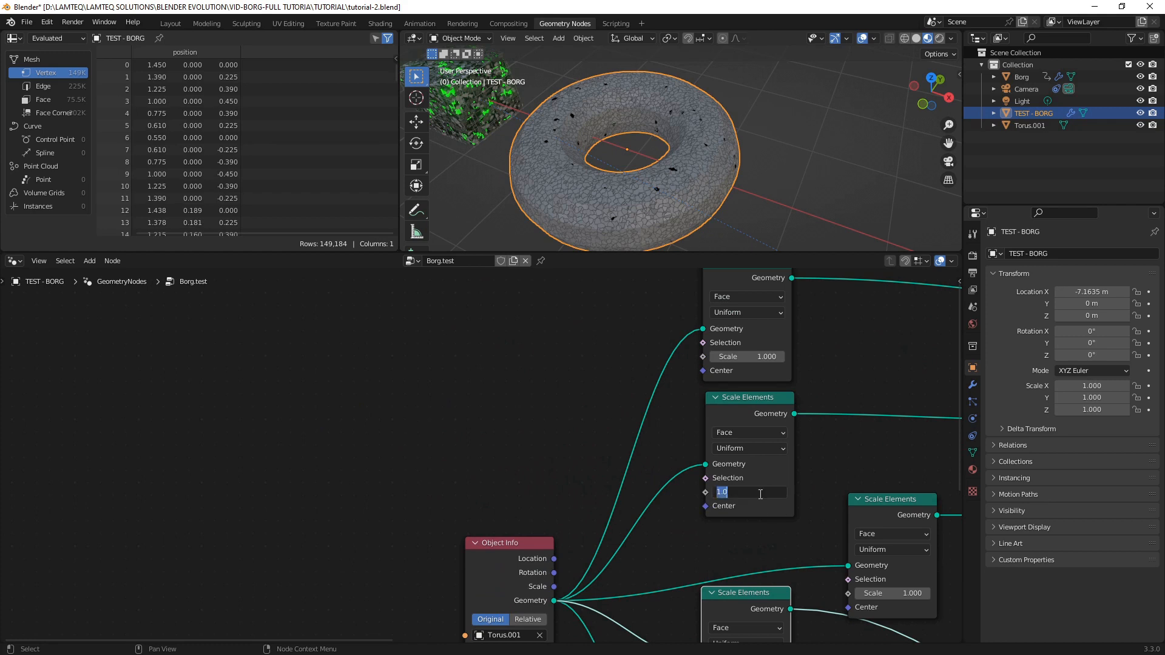
{"action": "type", "text": "1.01"}
{"action": "key", "text": "Return"}
{"action": "middle_click_drag", "start_coordinate": [761, 494], "coordinate": [753, 371]}
{"action": "left_click", "coordinate": [862, 423]}
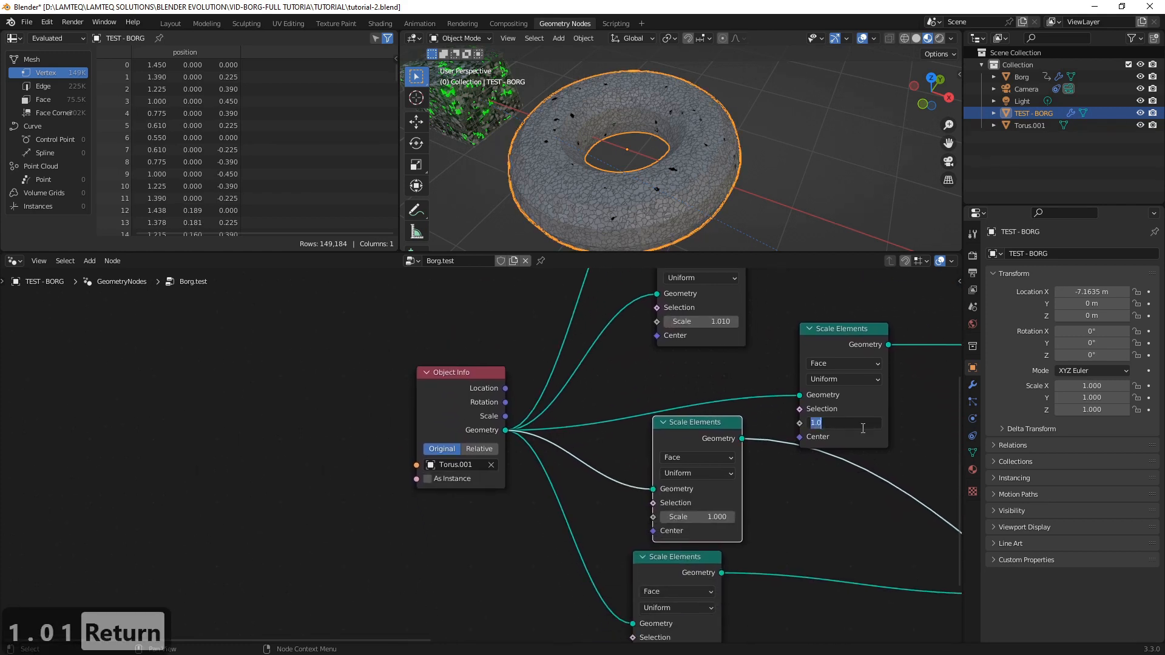
{"action": "type", "text": "1.02"}
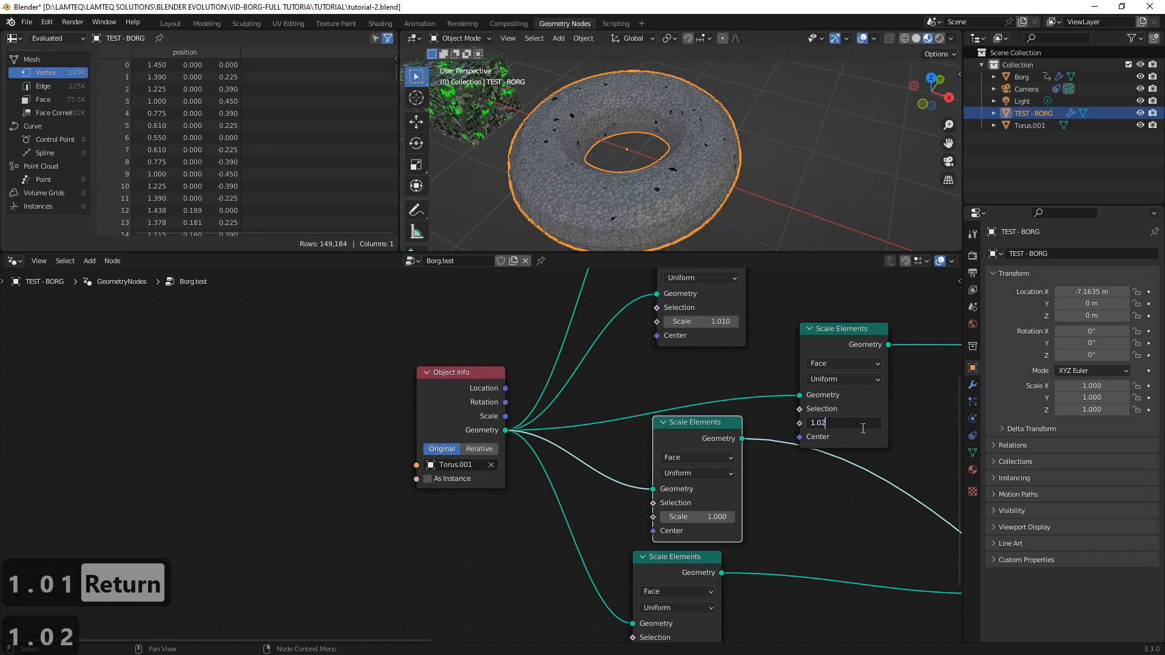
{"action": "key", "text": "Return"}
Set the Scale Elements scale to 1.03 for the OUTER branch and 1.04 for the lower Mesh to Curve branch
{"action": "left_click", "coordinate": [710, 516]}
{"action": "type", "text": "1.03"}
{"action": "key", "text": "Return"}
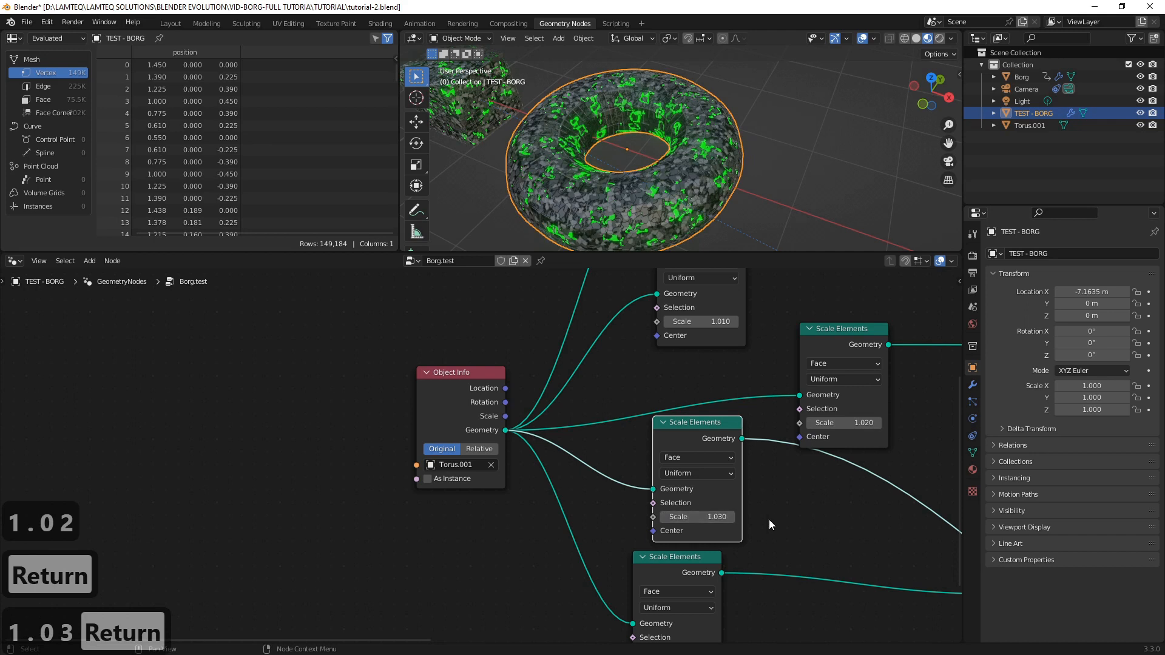
{"action": "middle_click_drag", "start_coordinate": [788, 536], "coordinate": [748, 402]}
{"action": "left_click", "coordinate": [666, 518]}
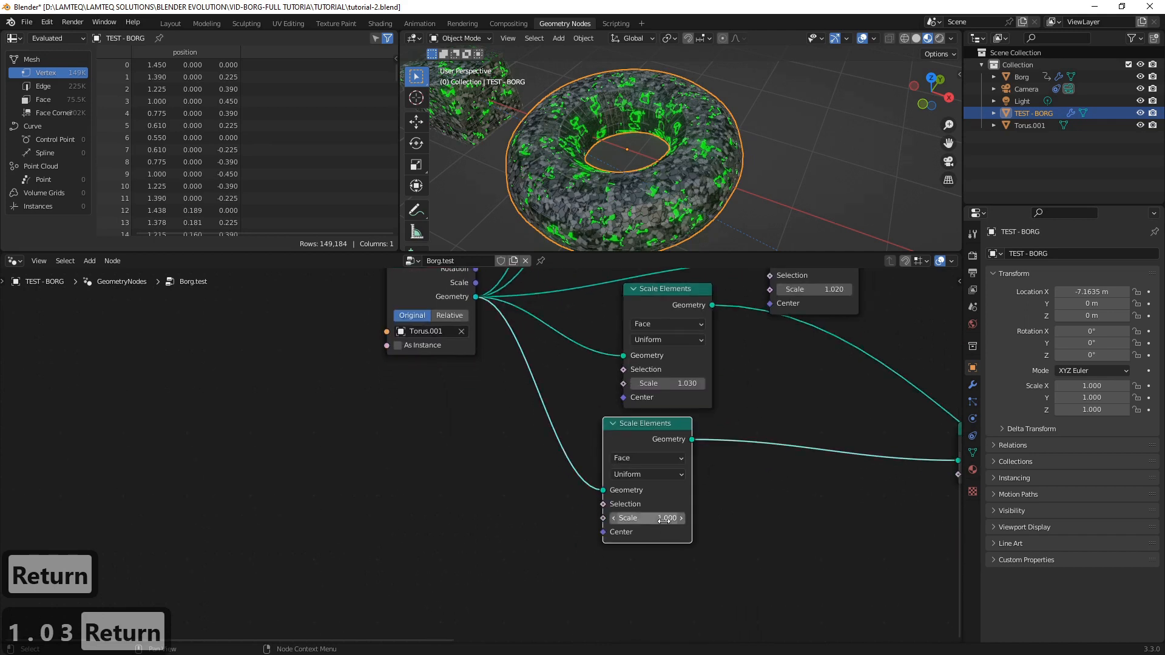
{"action": "type", "text": "1.04"}
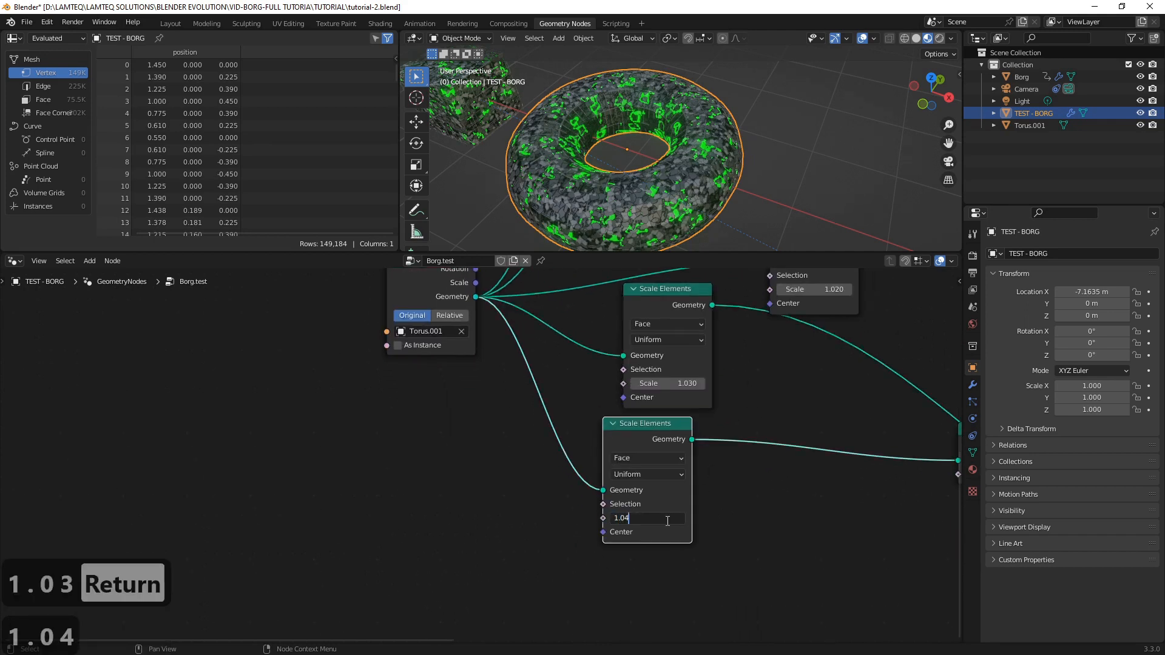
{"action": "key", "text": "Return"}
Enlarge the node editor and examine the torus together with the Scale Elements, Mesh to Curve and Set Material branches
{"action": "mouse_move", "coordinate": [604, 193]}
{"action": "middle_mouse_down"}
{"action": "mouse_move", "coordinate": [647, 170]}
{"action": "mouse_move", "coordinate": [624, 197]}
{"action": "middle_mouse_up"}
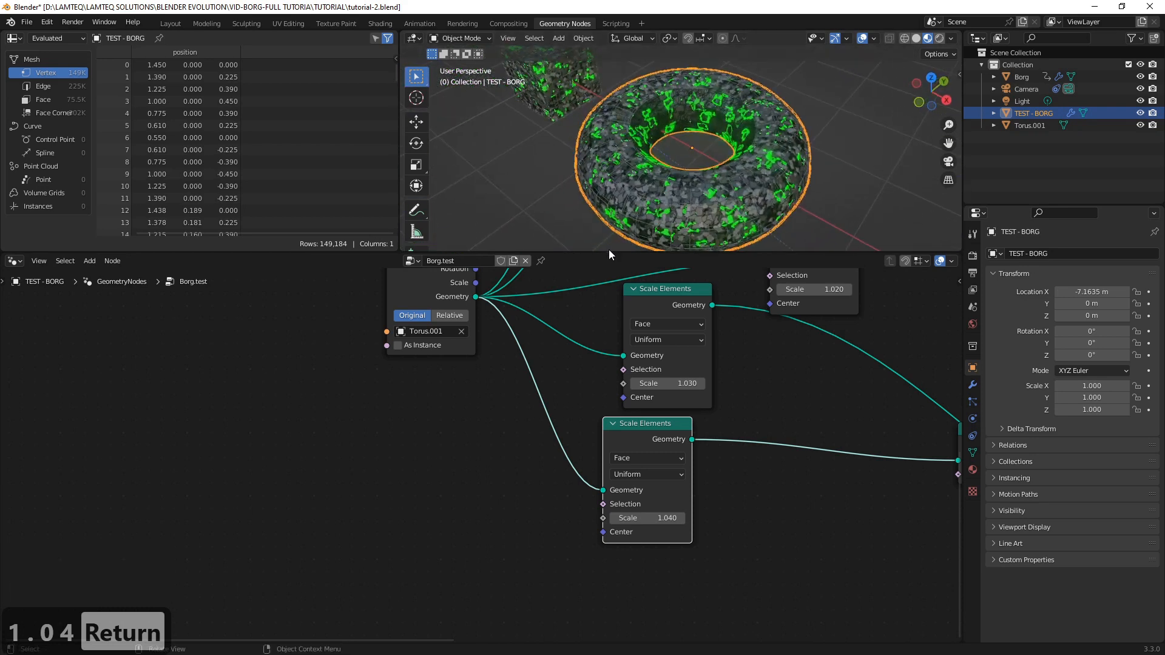
{"action": "left_click_drag", "start_coordinate": [609, 251], "coordinate": [607, 208]}
{"action": "scroll", "coordinate": [770, 392], "scroll_direction": "down", "scroll_amount": 13}
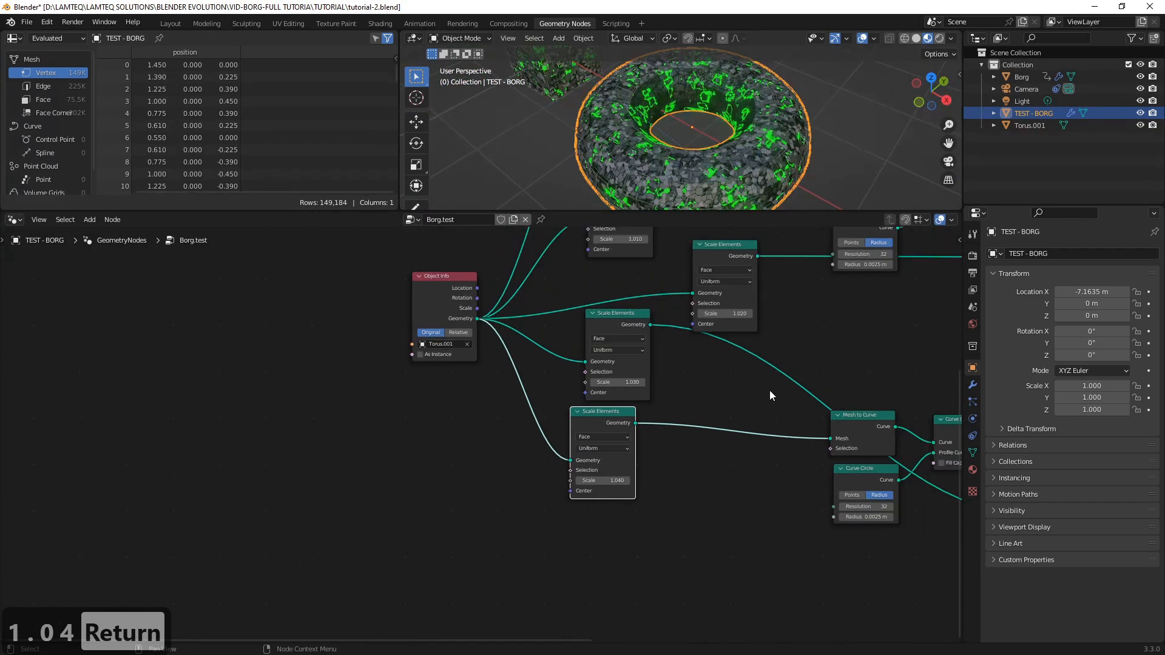
{"action": "middle_click_drag", "start_coordinate": [771, 362], "coordinate": [598, 352]}
{"action": "scroll", "coordinate": [639, 254], "scroll_direction": "up", "scroll_amount": 1}
{"action": "scroll", "coordinate": [583, 440], "scroll_direction": "up", "scroll_amount": 3}
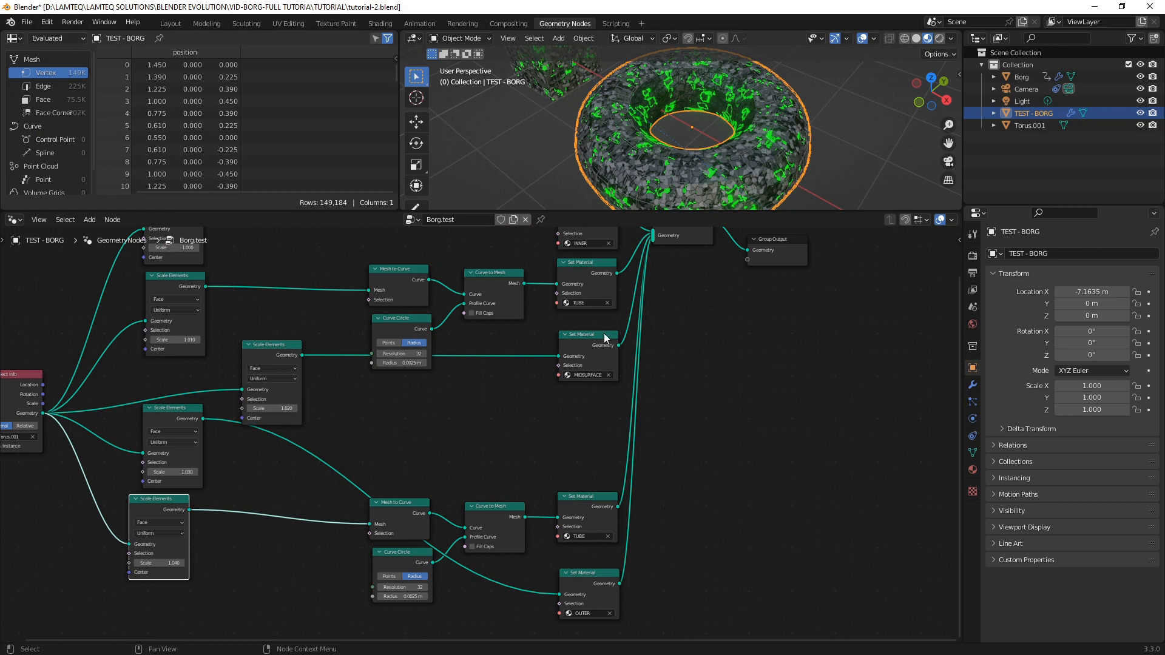
{"action": "middle_click_drag", "start_coordinate": [403, 408], "coordinate": [642, 378]}
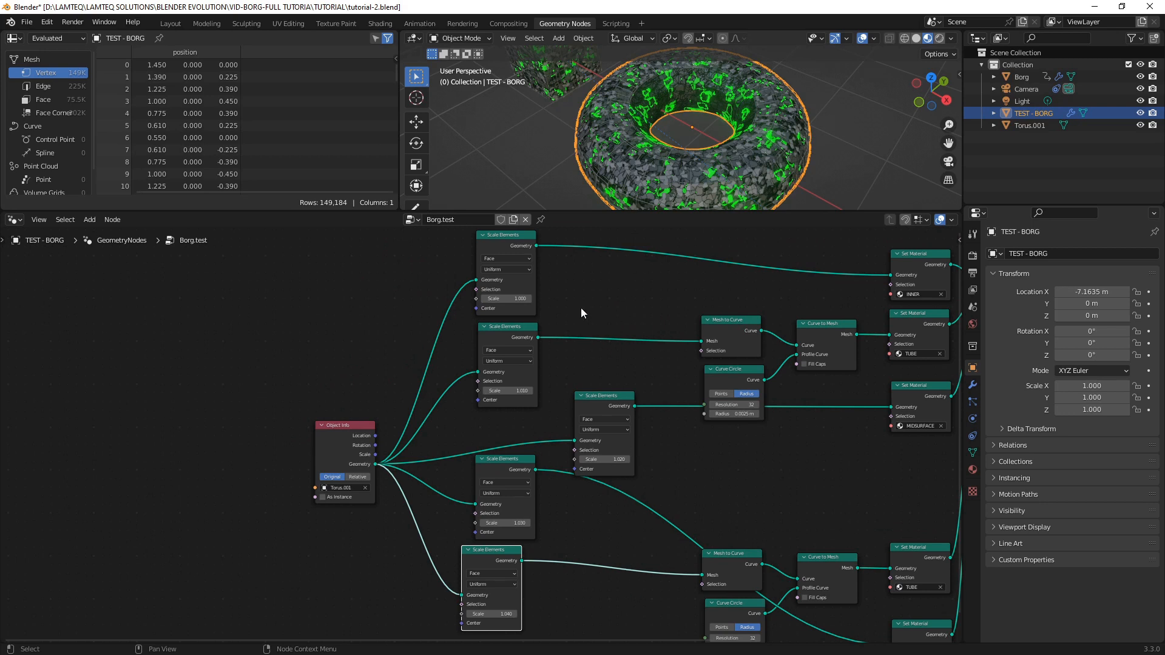
{"action": "scroll", "coordinate": [480, 425], "scroll_direction": "down", "scroll_amount": 2}
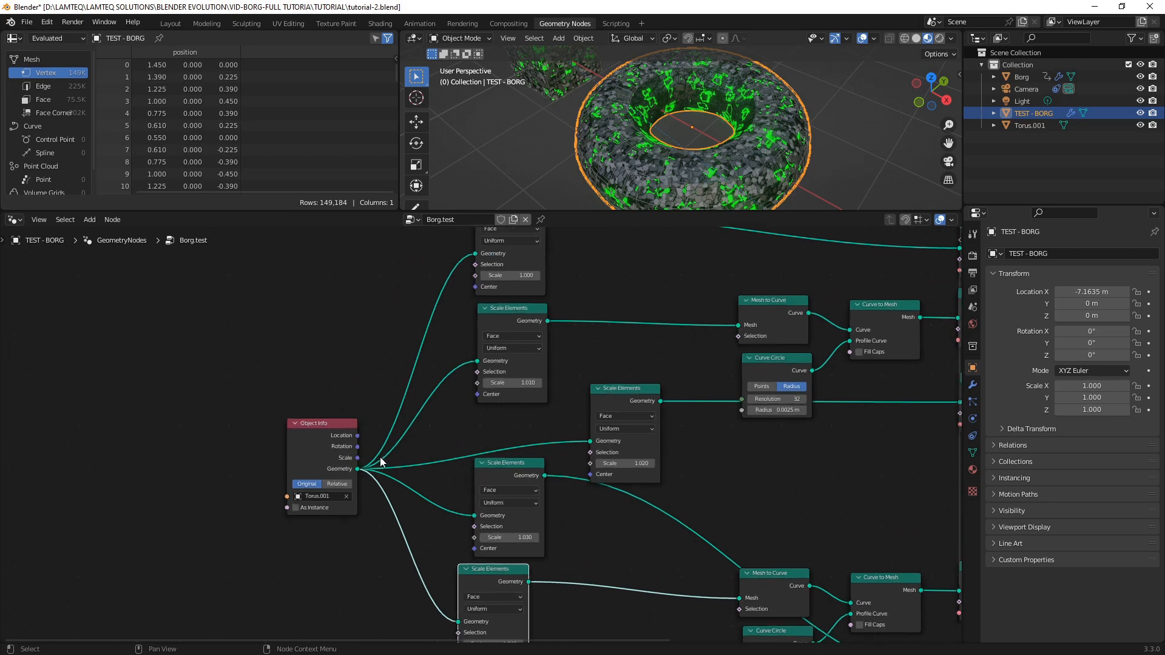
{"action": "middle_click_drag", "start_coordinate": [774, 116], "coordinate": [686, 113]}
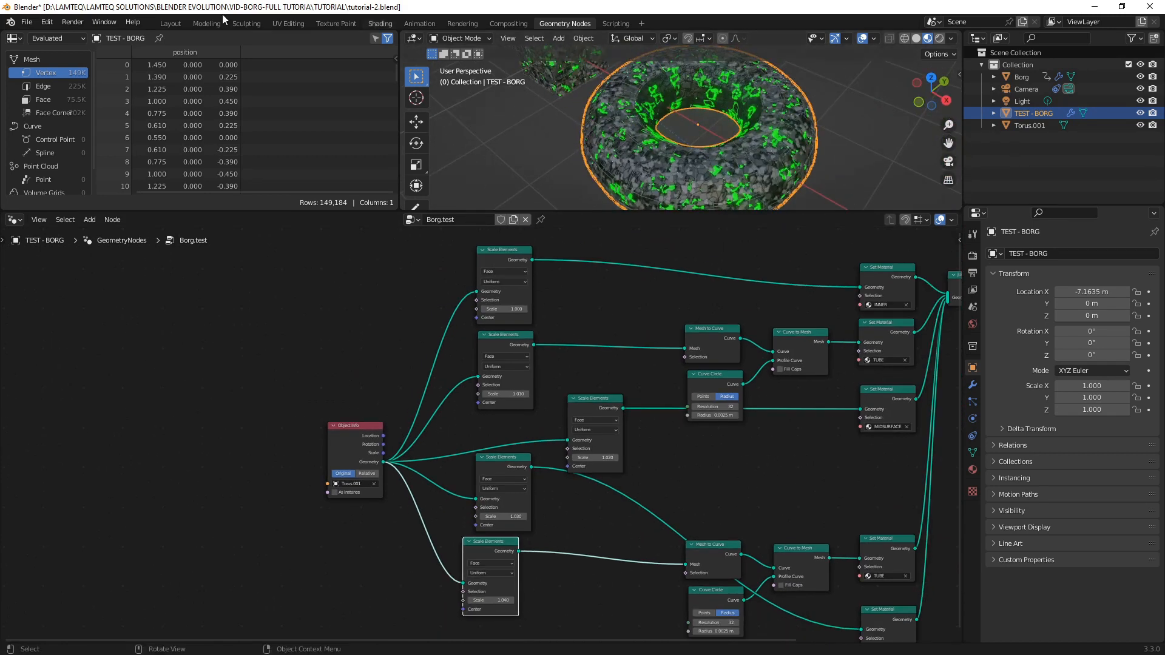
Switch to the Layout workspace, select the Camera object and view the scene through the camera
{"action": "left_click", "coordinate": [171, 23]}
{"action": "scroll", "coordinate": [510, 246], "scroll_direction": "down", "scroll_amount": 3}
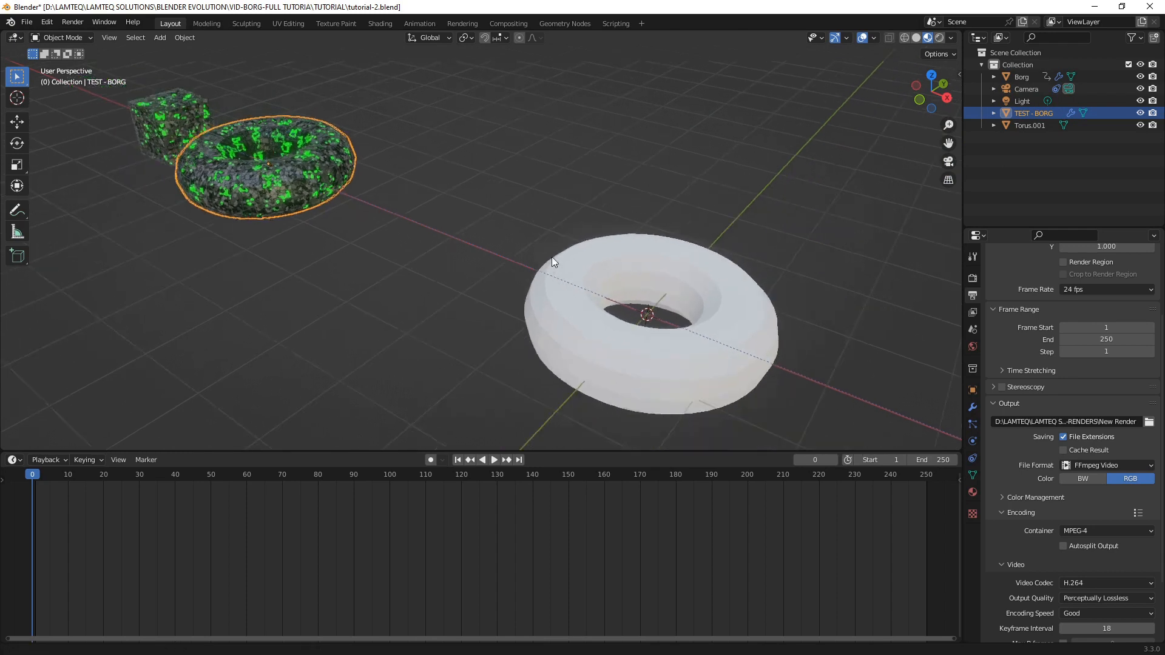
{"action": "middle_click_drag", "start_coordinate": [416, 242], "coordinate": [613, 258], "text": "shift"}
{"action": "scroll", "coordinate": [516, 220], "scroll_direction": "up", "scroll_amount": 2}
{"action": "middle_click_drag", "start_coordinate": [424, 201], "coordinate": [480, 189]}
{"action": "middle_click_drag", "start_coordinate": [526, 145], "coordinate": [598, 409], "text": "shift"}
{"action": "left_click", "coordinate": [1026, 90]}
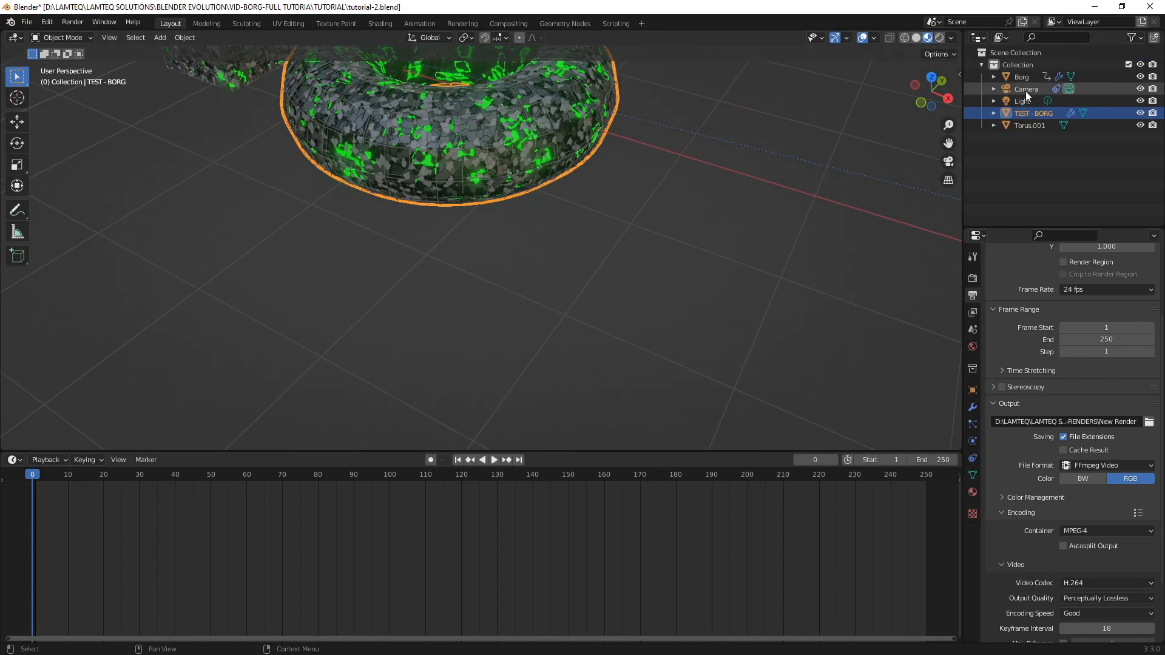
{"action": "left_click", "coordinate": [949, 162]}
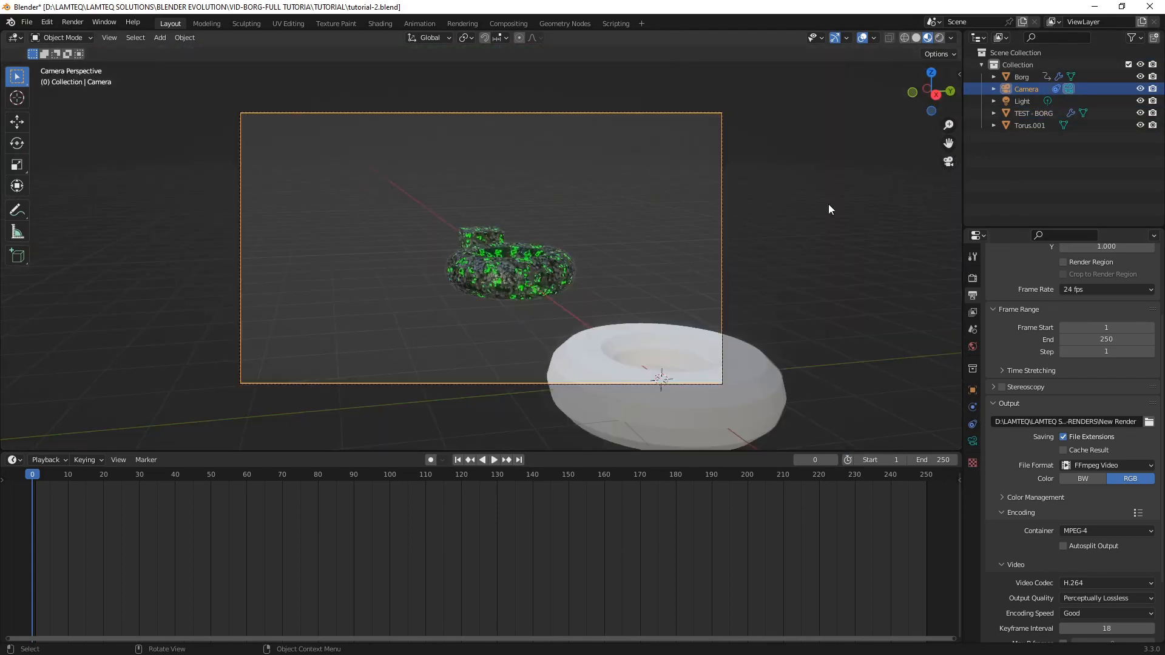
Replace the target of the camera's Track To constraint with the TEST - BORG torus, picked in the viewport
{"action": "left_click", "coordinate": [973, 425]}
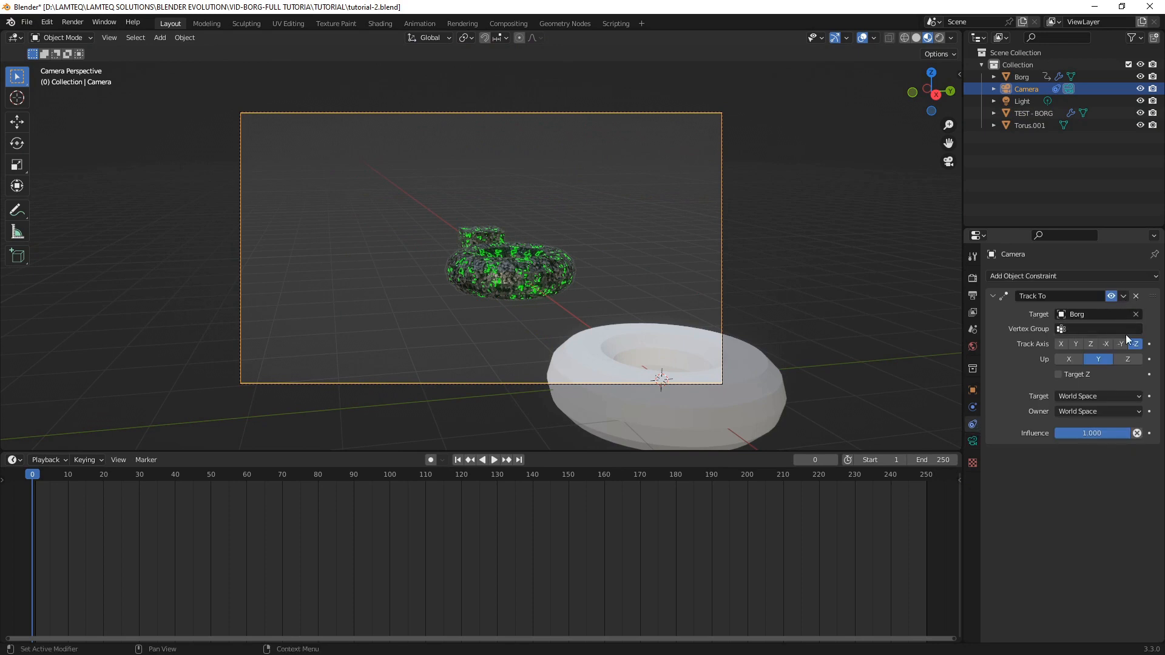
{"action": "left_click", "coordinate": [1136, 315]}
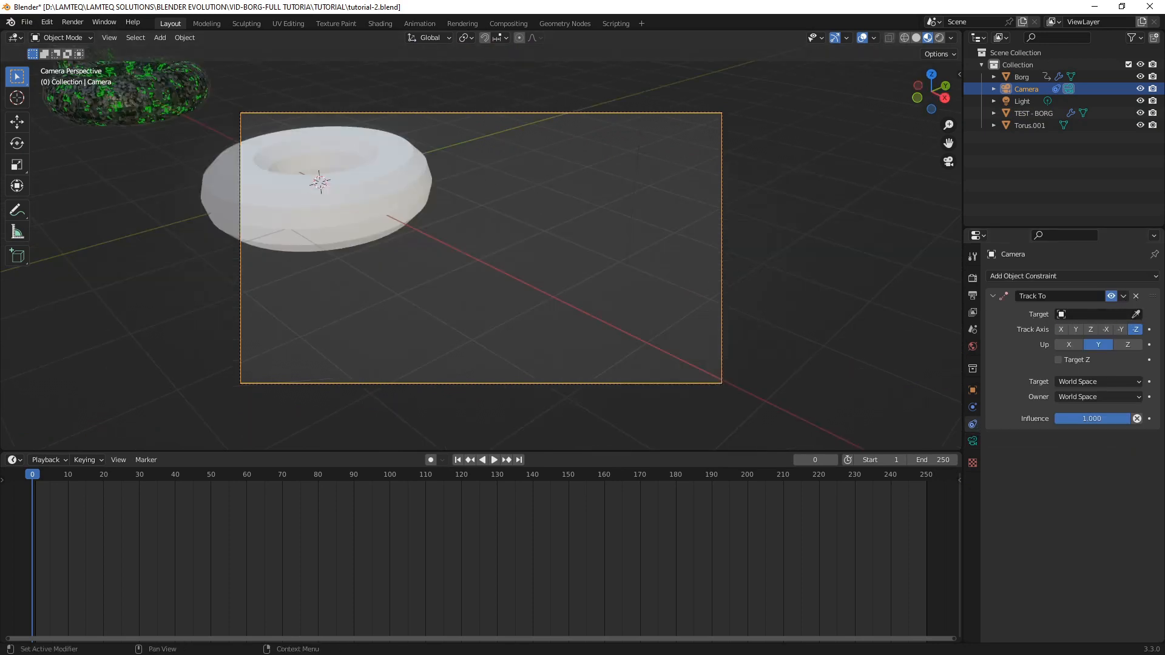
{"action": "left_click", "coordinate": [1136, 314]}
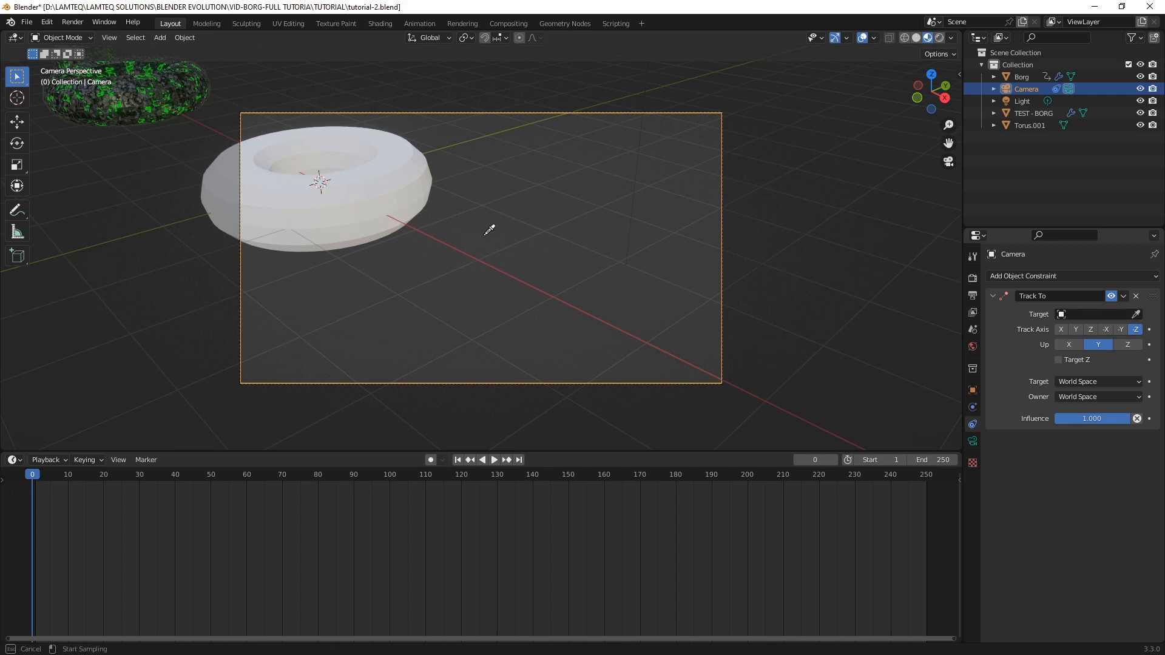
{"action": "left_click", "coordinate": [146, 103]}
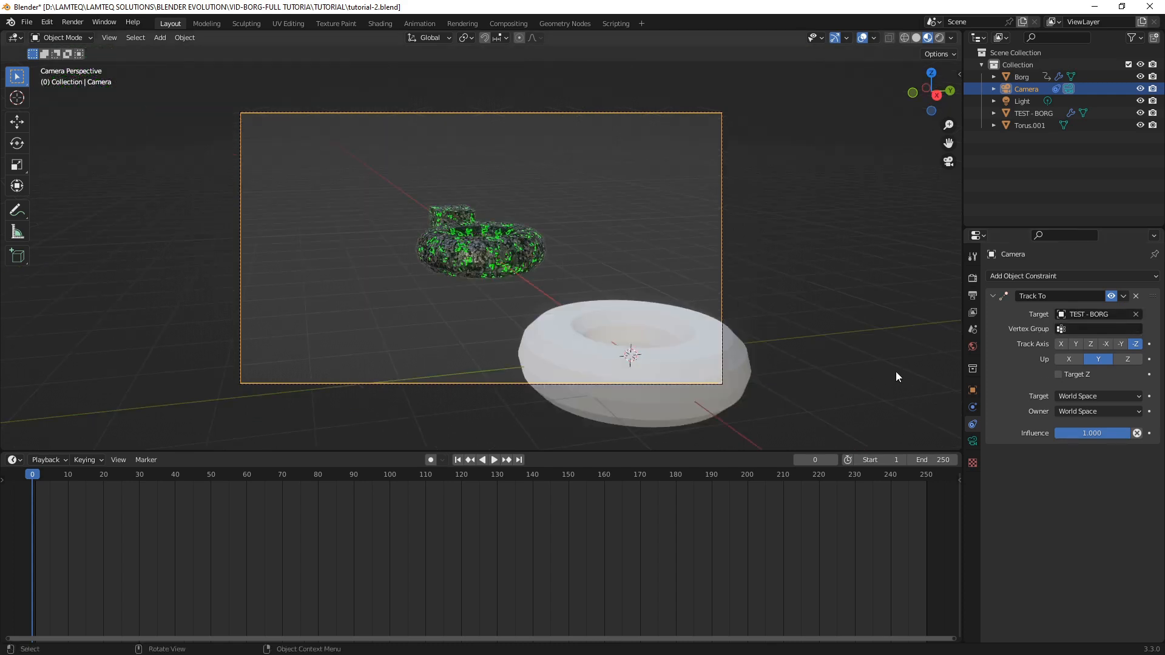
Move the plain white torus by about 0.8 m in X, 3 m in Y and 0.18 m in Z, out of the camera frame
{"action": "left_click", "coordinate": [647, 331]}
{"action": "key", "text": "g"}
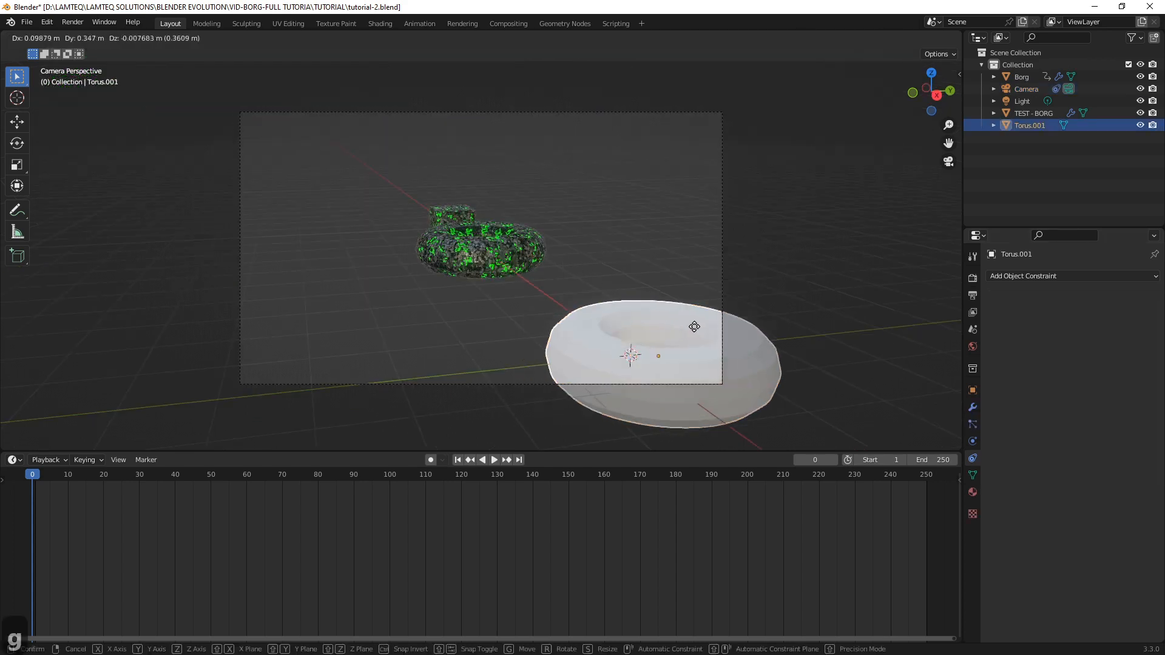
{"action": "left_click", "coordinate": [809, 304]}
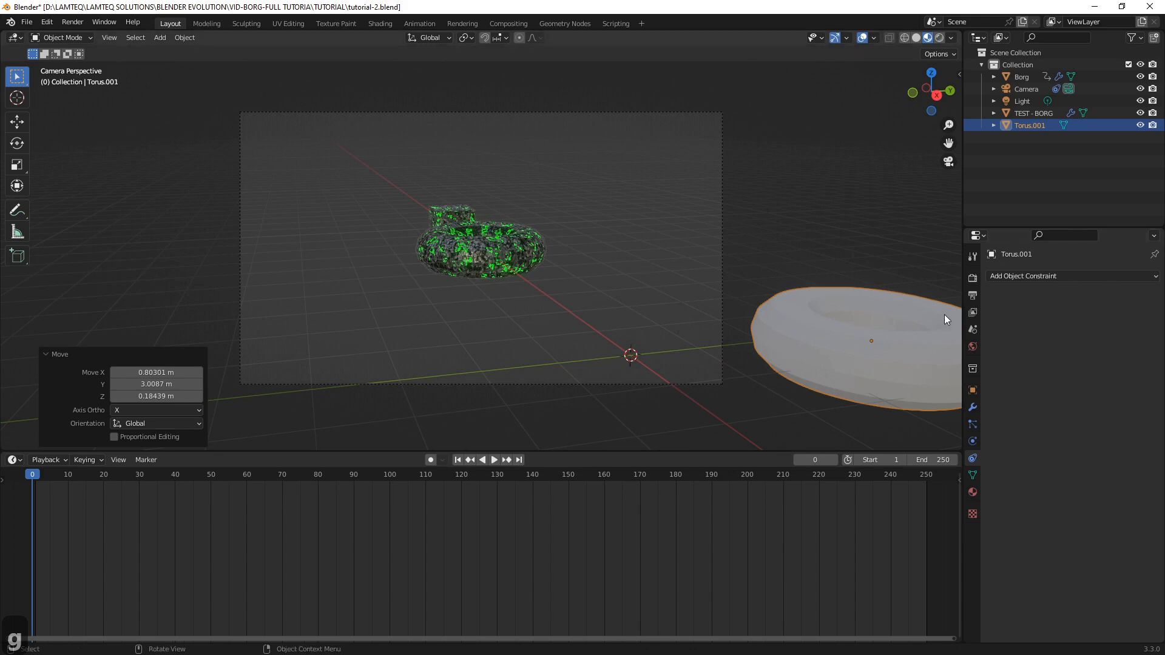
{"action": "scroll", "coordinate": [476, 285], "scroll_direction": "up", "scroll_amount": 5}
{"action": "scroll", "coordinate": [475, 285], "scroll_direction": "down", "scroll_amount": 3}
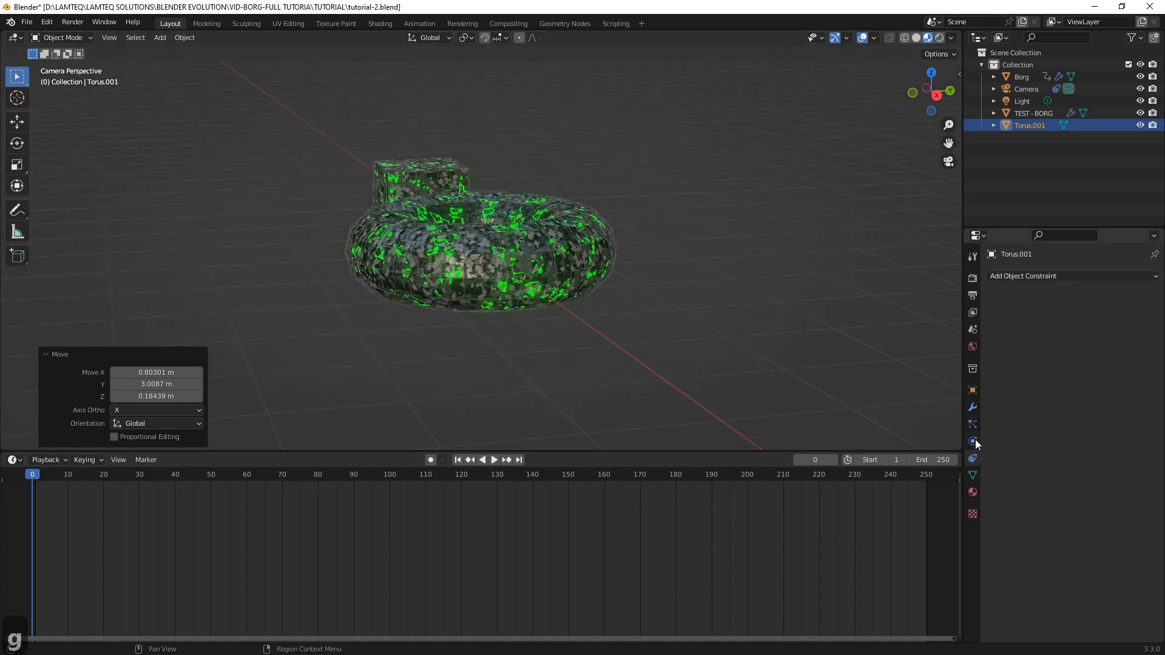
{"action": "left_click", "coordinate": [1036, 89]}
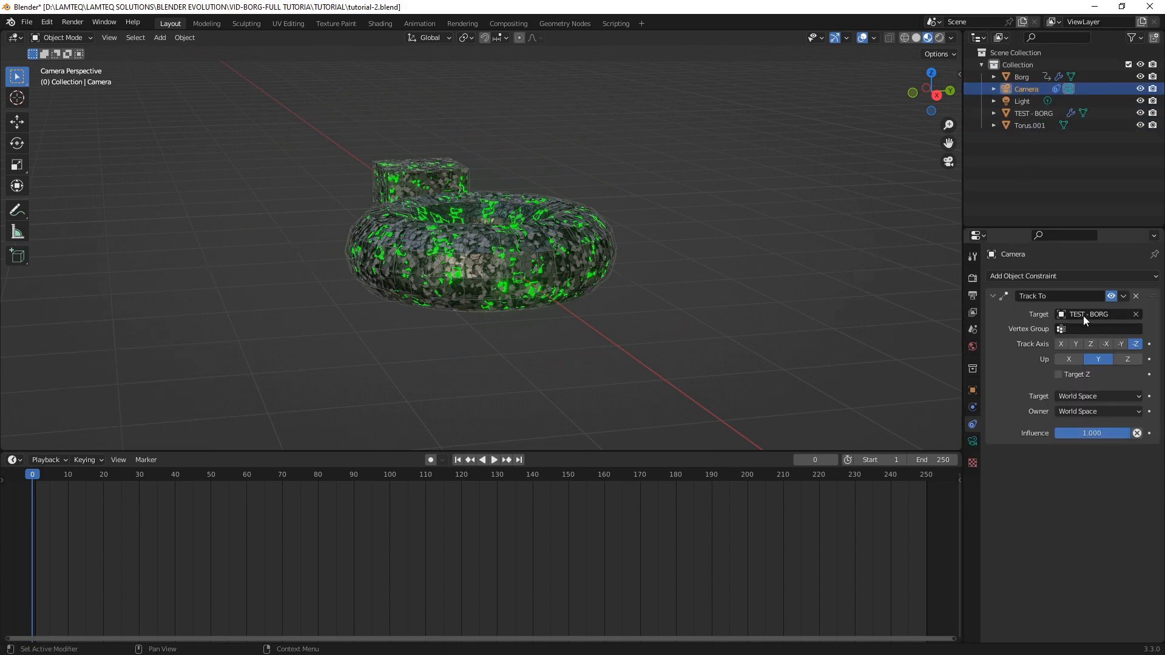
{"action": "left_click", "coordinate": [973, 441]}
{"action": "left_click_drag", "start_coordinate": [1096, 334], "coordinate": [1123, 334]}
Set the TEST - BORG torus's X location to 0 m and return to the camera view
{"action": "middle_click_drag", "start_coordinate": [410, 225], "coordinate": [601, 322]}
{"action": "scroll", "coordinate": [409, 227], "scroll_direction": "up", "scroll_amount": 4}
{"action": "left_click", "coordinate": [973, 391]}
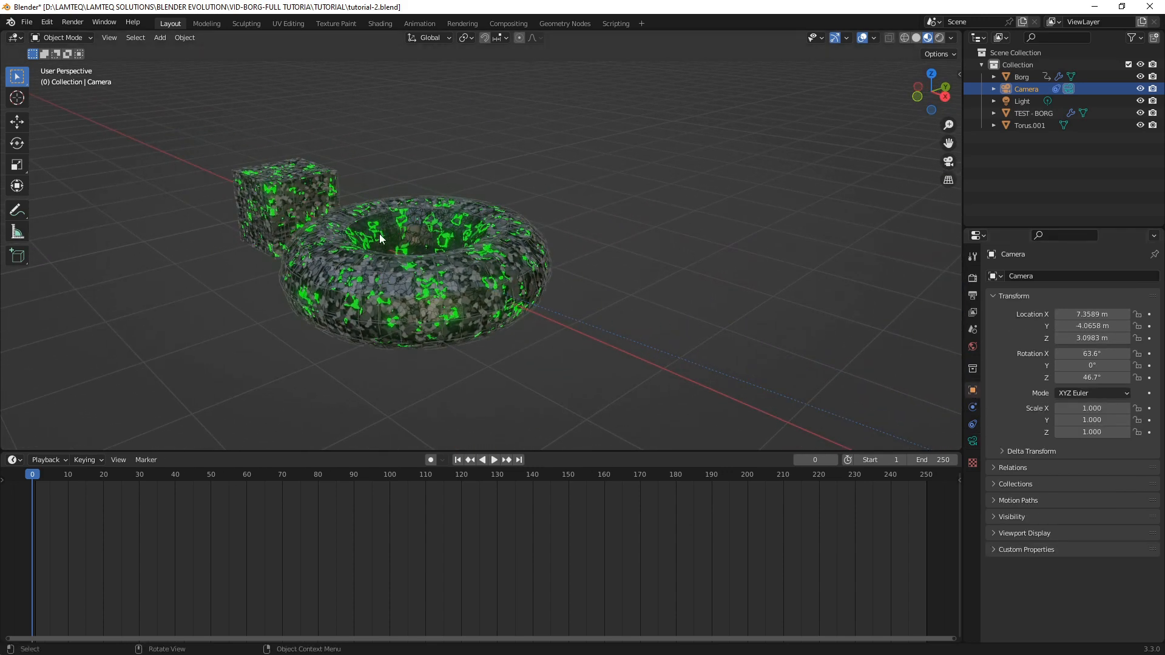
{"action": "left_click", "coordinate": [1034, 113]}
{"action": "left_click", "coordinate": [1086, 314]}
{"action": "type", "text": "0"}
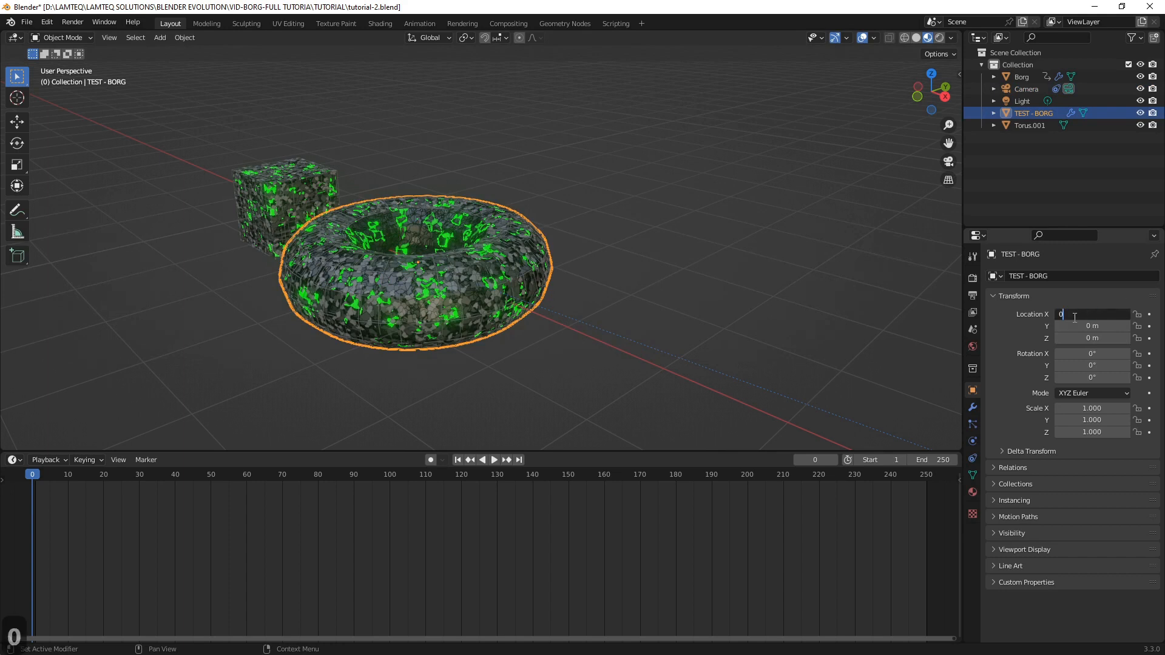
{"action": "key", "text": "Return"}
{"action": "left_click", "coordinate": [948, 158]}
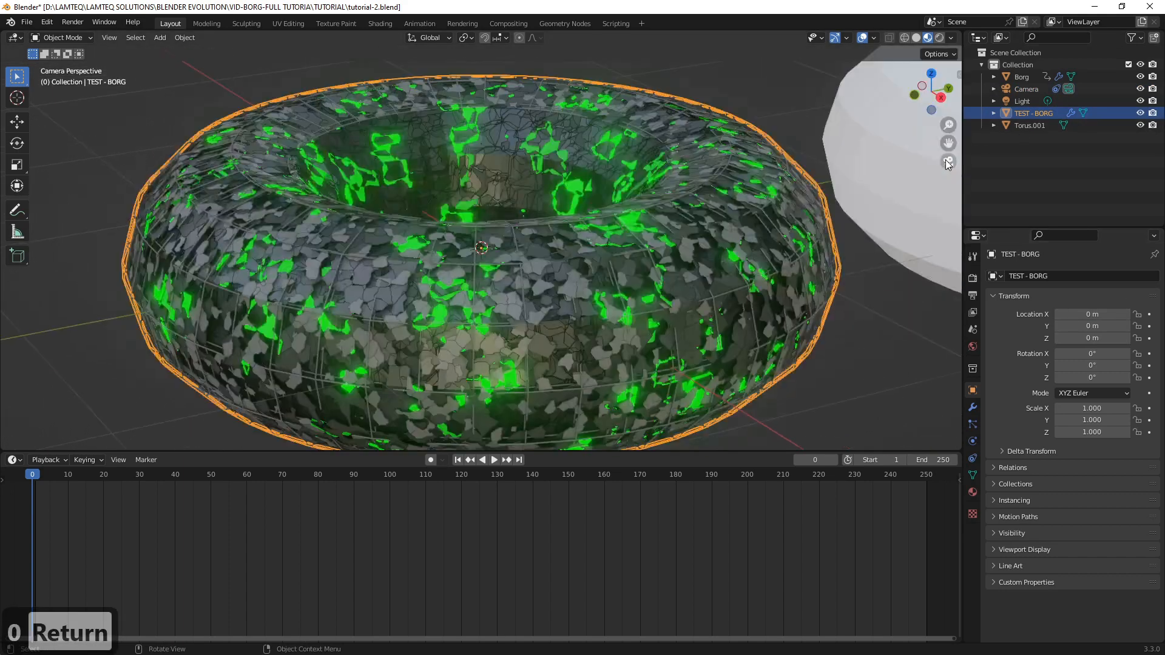
Move the plain white torus farther from the camera frame, about 0.46 m in X, 1.2 m in Y and 0.48 m in Z, and render the image
{"action": "scroll", "coordinate": [478, 205], "scroll_direction": "down", "scroll_amount": 4}
{"action": "left_click", "coordinate": [764, 204]}
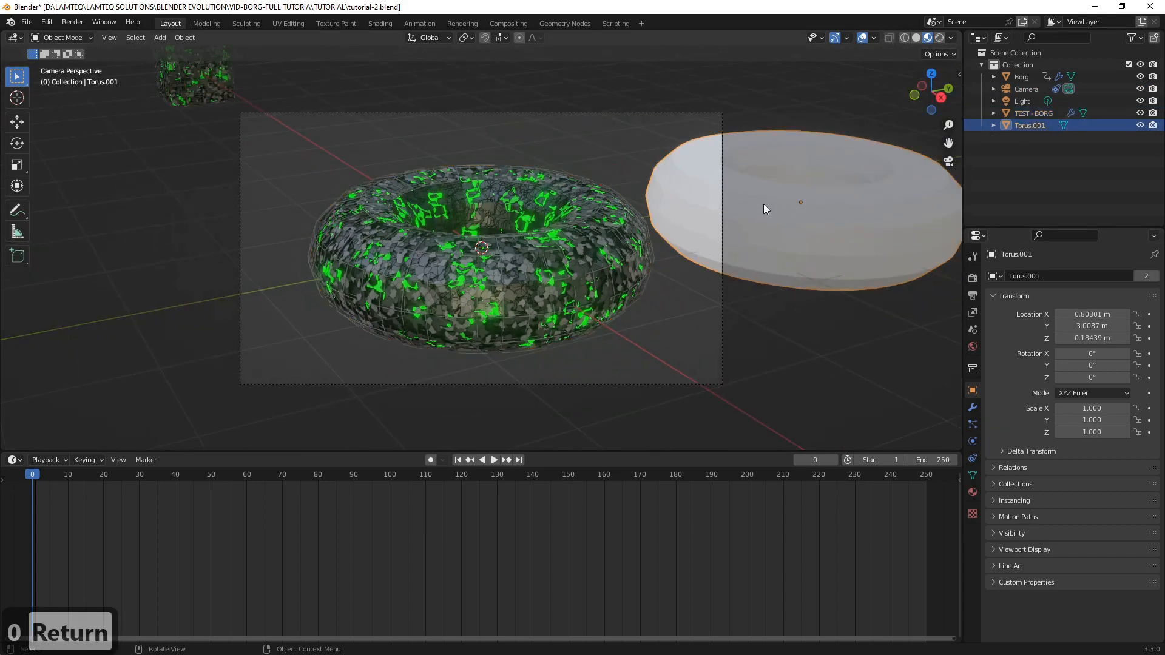
{"action": "key", "text": "g"}
{"action": "left_click", "coordinate": [896, 154]}
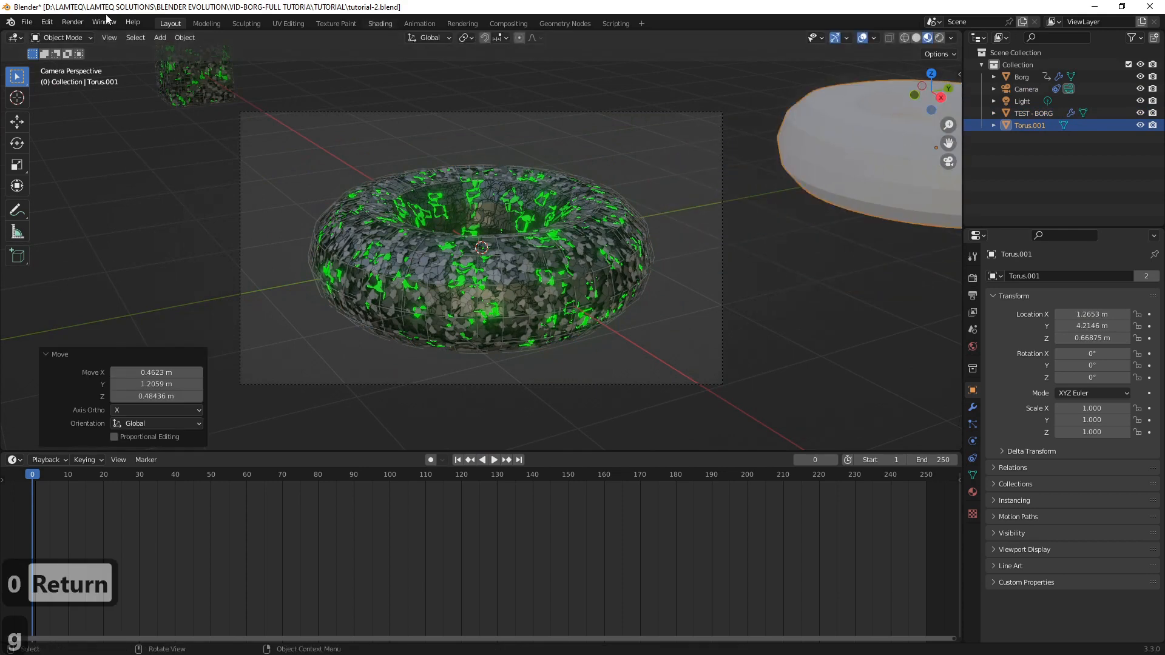
{"action": "left_click", "coordinate": [72, 22]}
{"action": "left_click", "coordinate": [97, 36]}
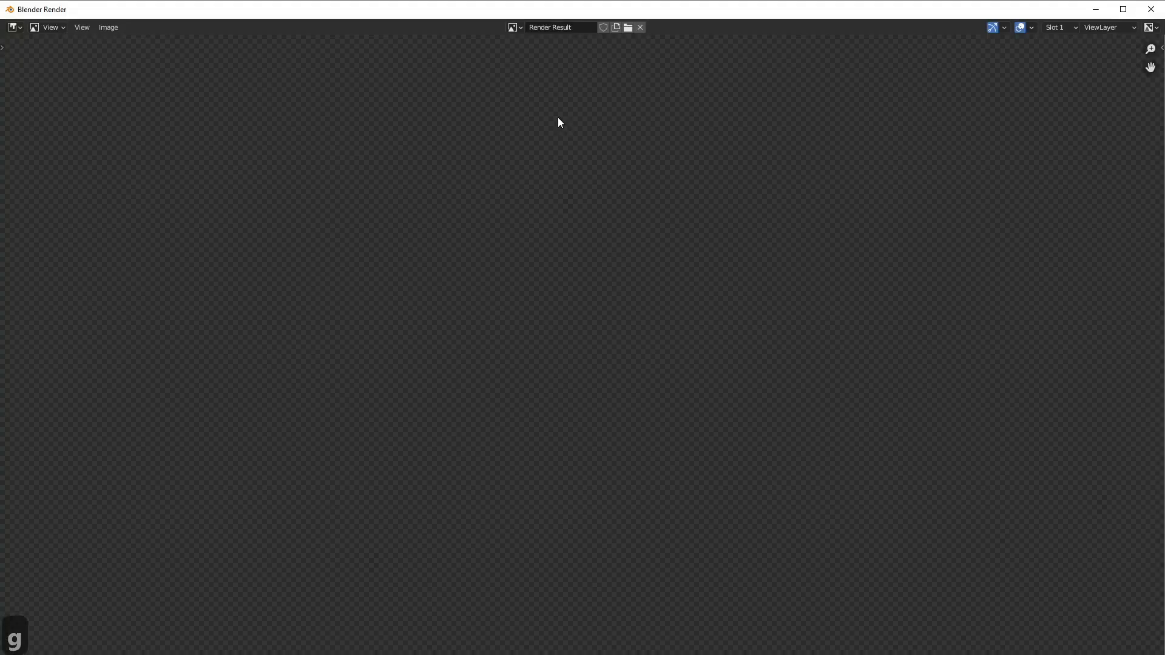